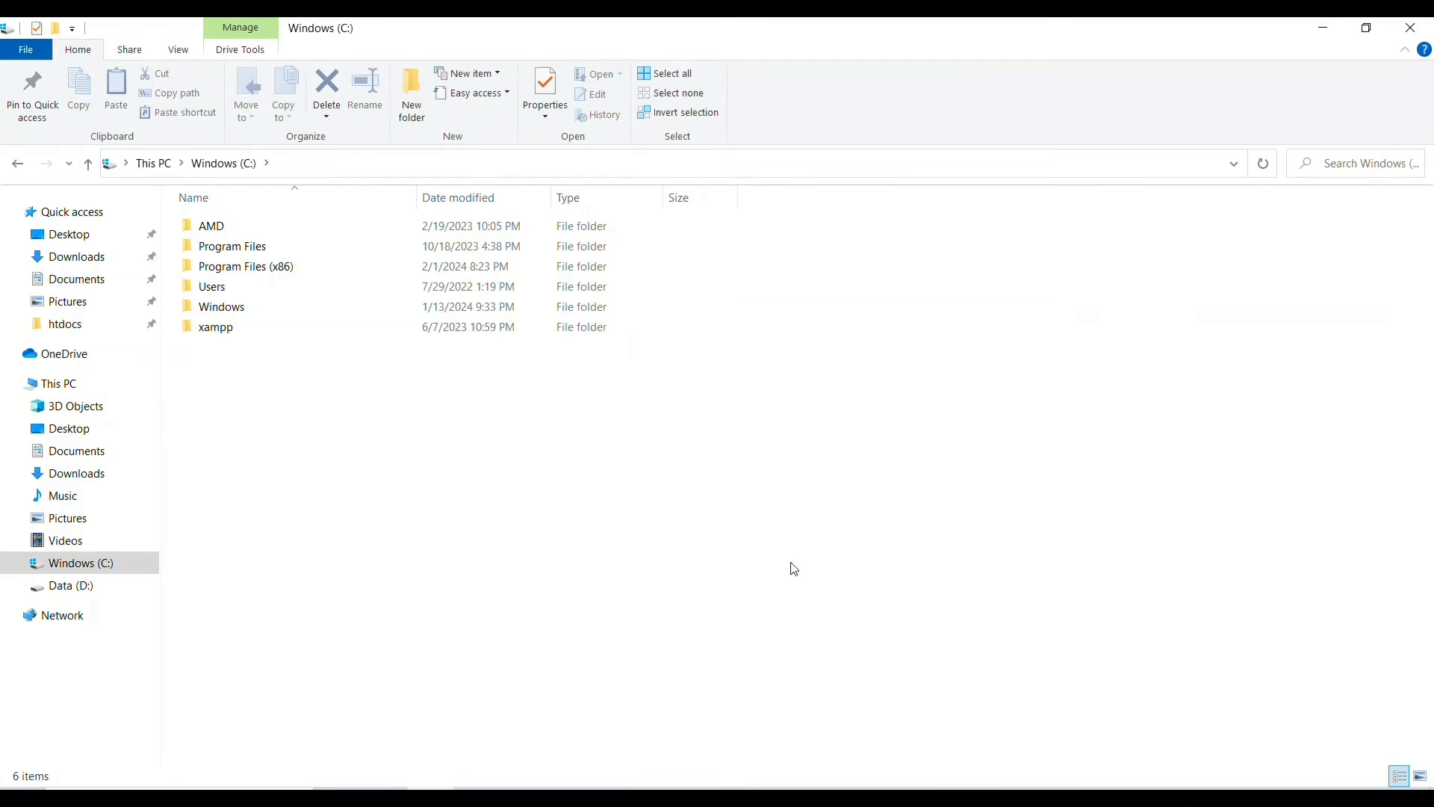
- Browse xampp > htdocs > online-shopping-system and open its Readme file in Notepad
{"action": "left_click", "coordinate": [777, 798]}
{"action": "double_click", "coordinate": [287, 329]}
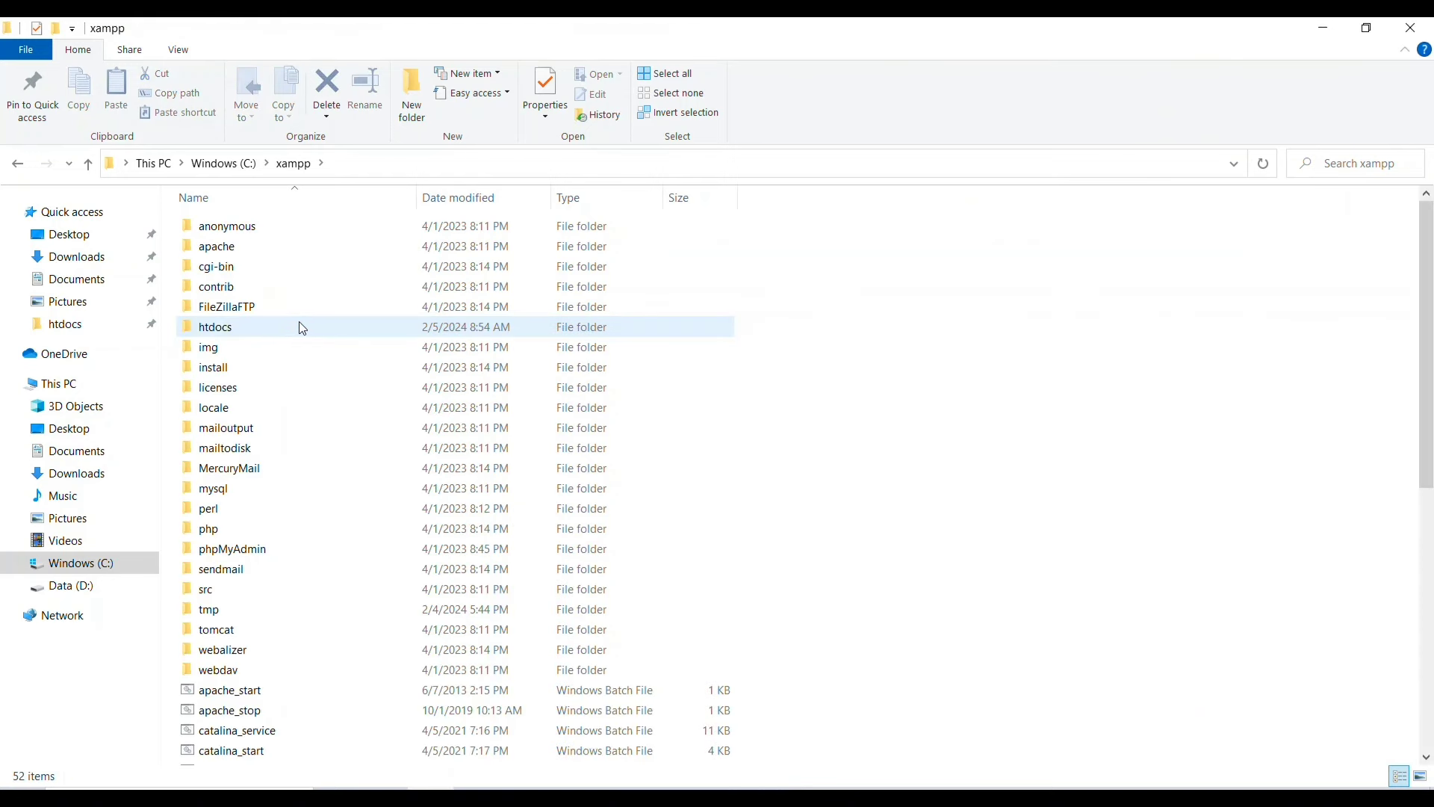
{"action": "left_click", "coordinate": [604, 331]}
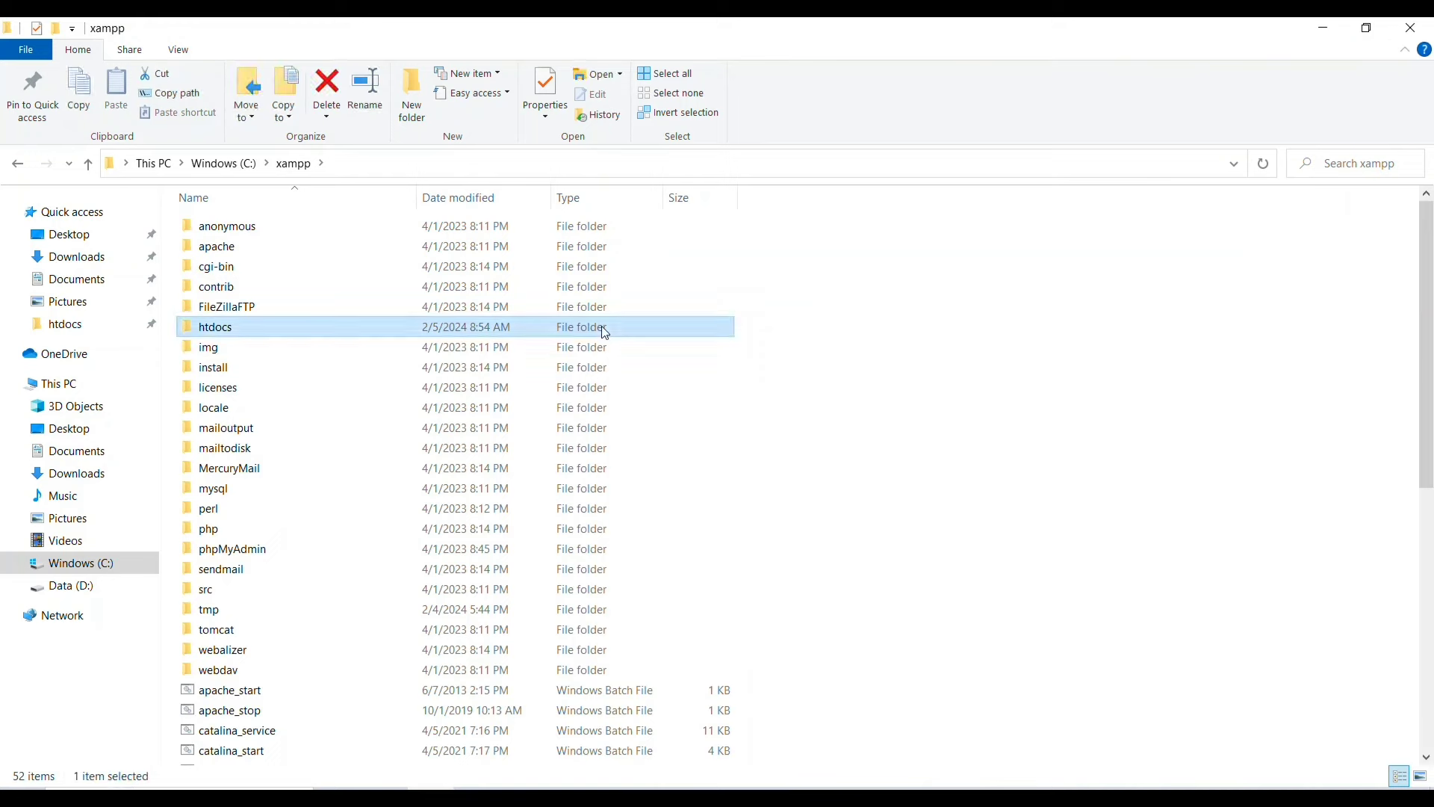
{"action": "double_click", "coordinate": [604, 330]}
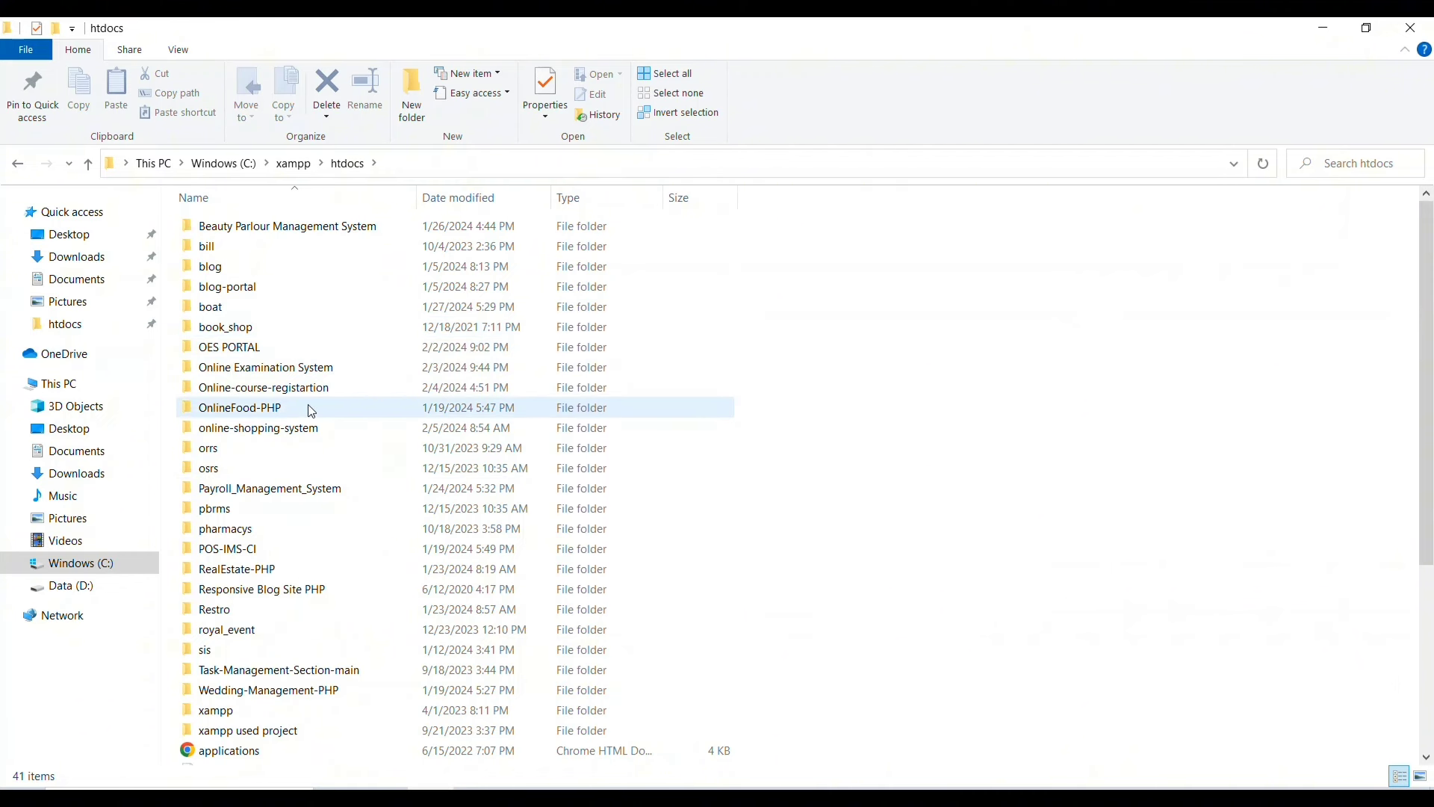
{"action": "left_click", "coordinate": [286, 435]}
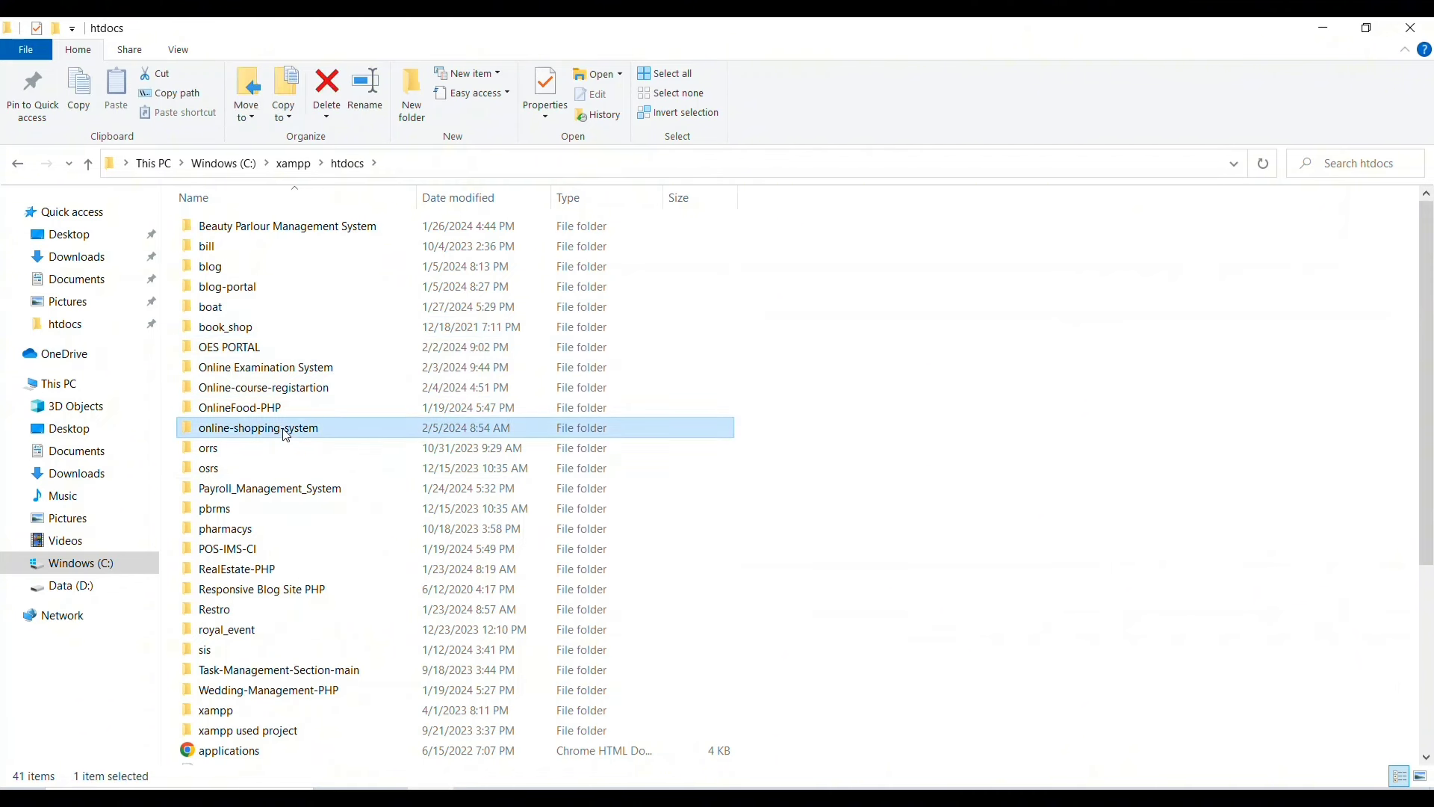
{"action": "double_click", "coordinate": [287, 435]}
{"action": "left_click", "coordinate": [284, 429]}
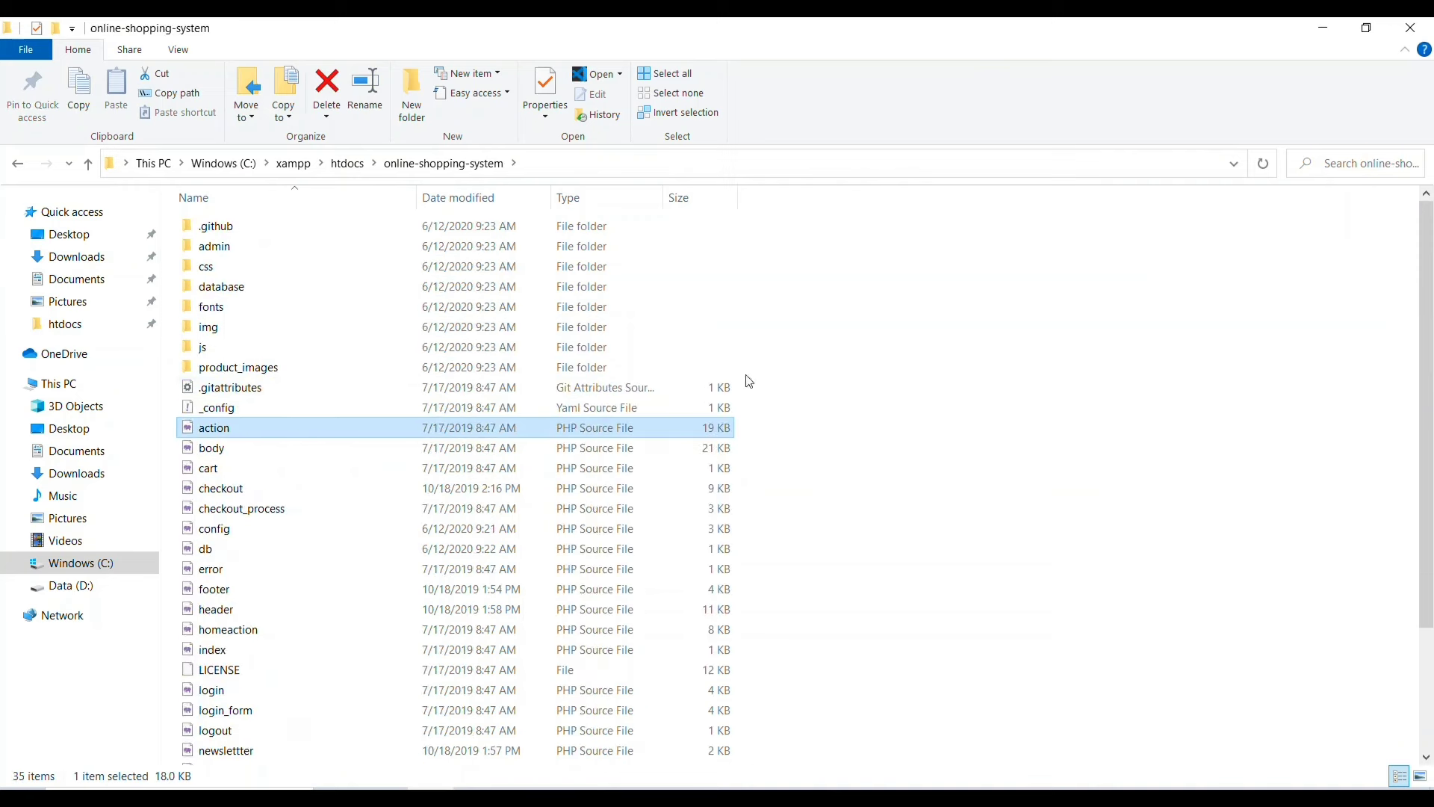
{"action": "scroll", "coordinate": [878, 384], "scroll_direction": "down", "scroll_amount": 2}
{"action": "scroll", "coordinate": [879, 384], "scroll_direction": "down", "scroll_amount": 1}
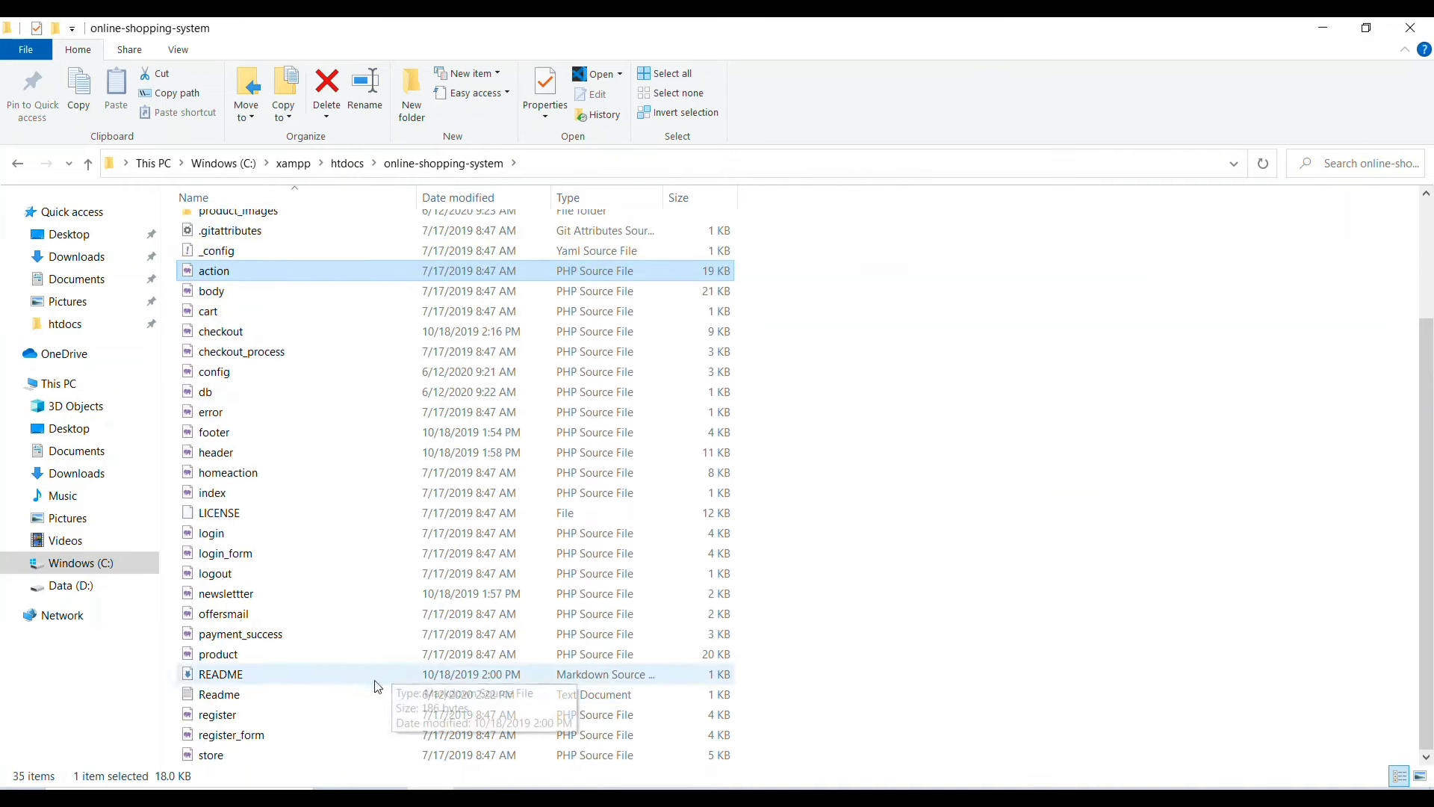
{"action": "double_click", "coordinate": [341, 696]}
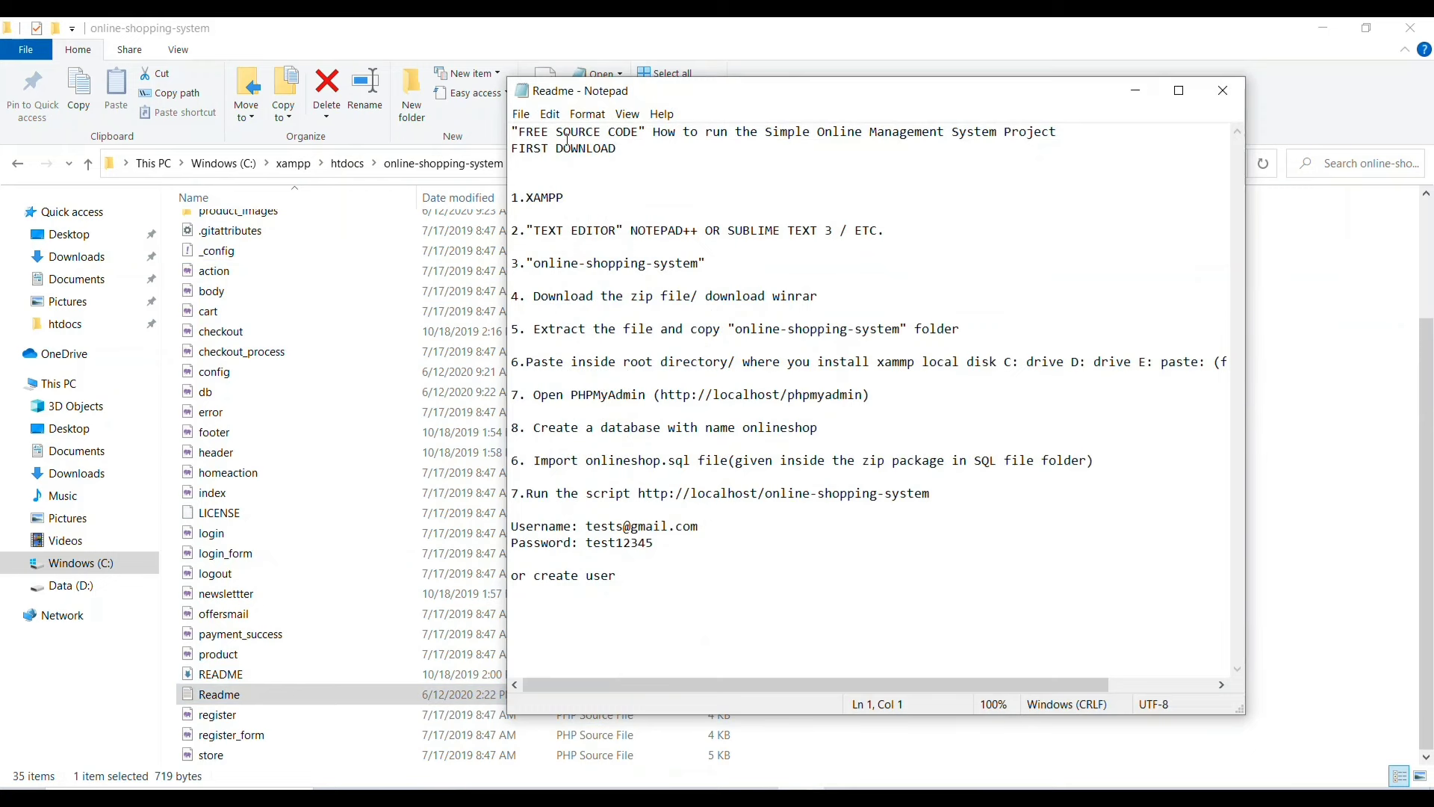
- Highlight Readme setup steps 1–5: text editor requirement, project name, download and extraction
{"action": "left_click_drag", "start_coordinate": [524, 131], "coordinate": [730, 344]}
{"action": "left_click", "coordinate": [976, 292]}
{"action": "left_click_drag", "start_coordinate": [540, 230], "coordinate": [880, 230]}
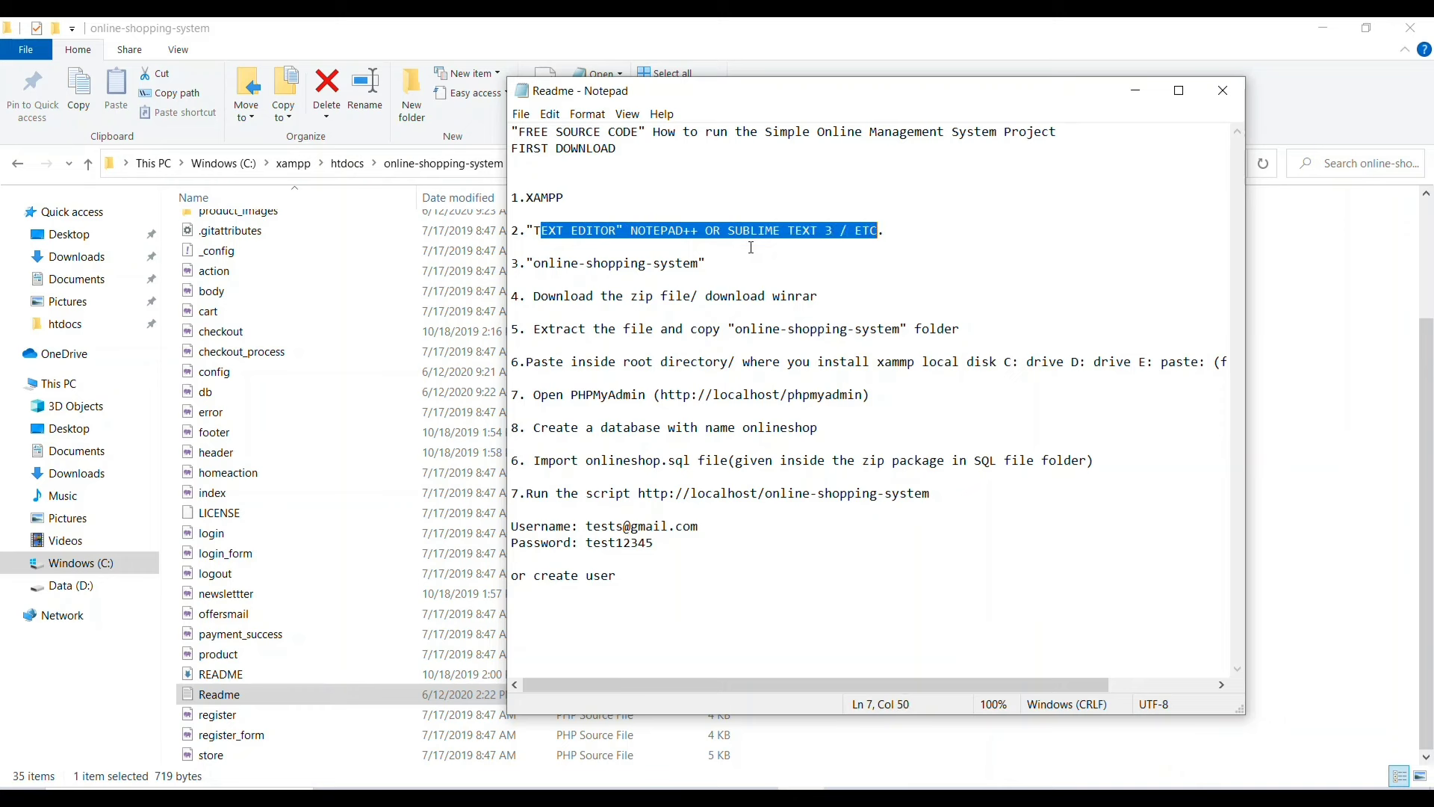
{"action": "left_click_drag", "start_coordinate": [533, 263], "coordinate": [701, 267]}
{"action": "left_click", "coordinate": [682, 268]}
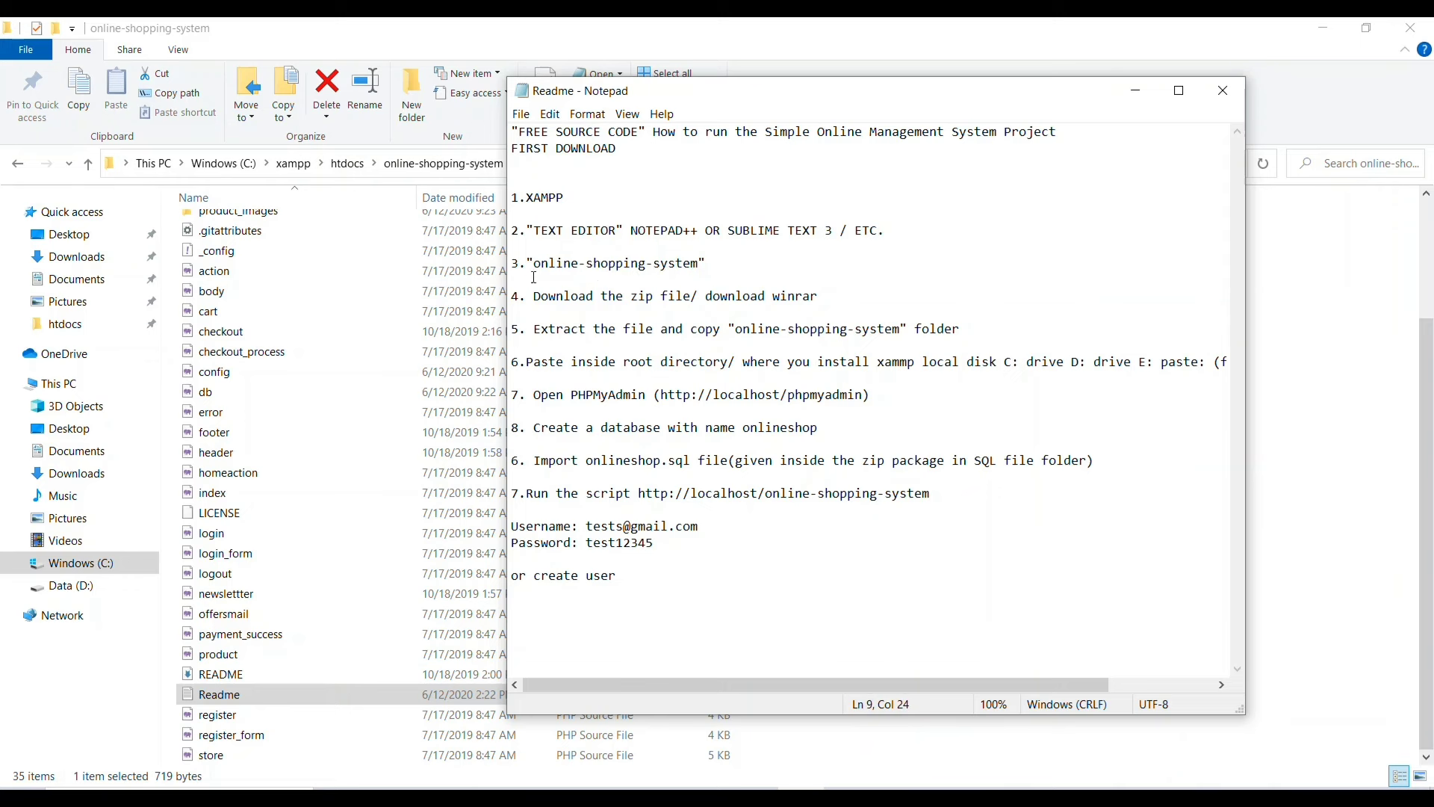
{"action": "left_click_drag", "start_coordinate": [534, 296], "coordinate": [804, 296]}
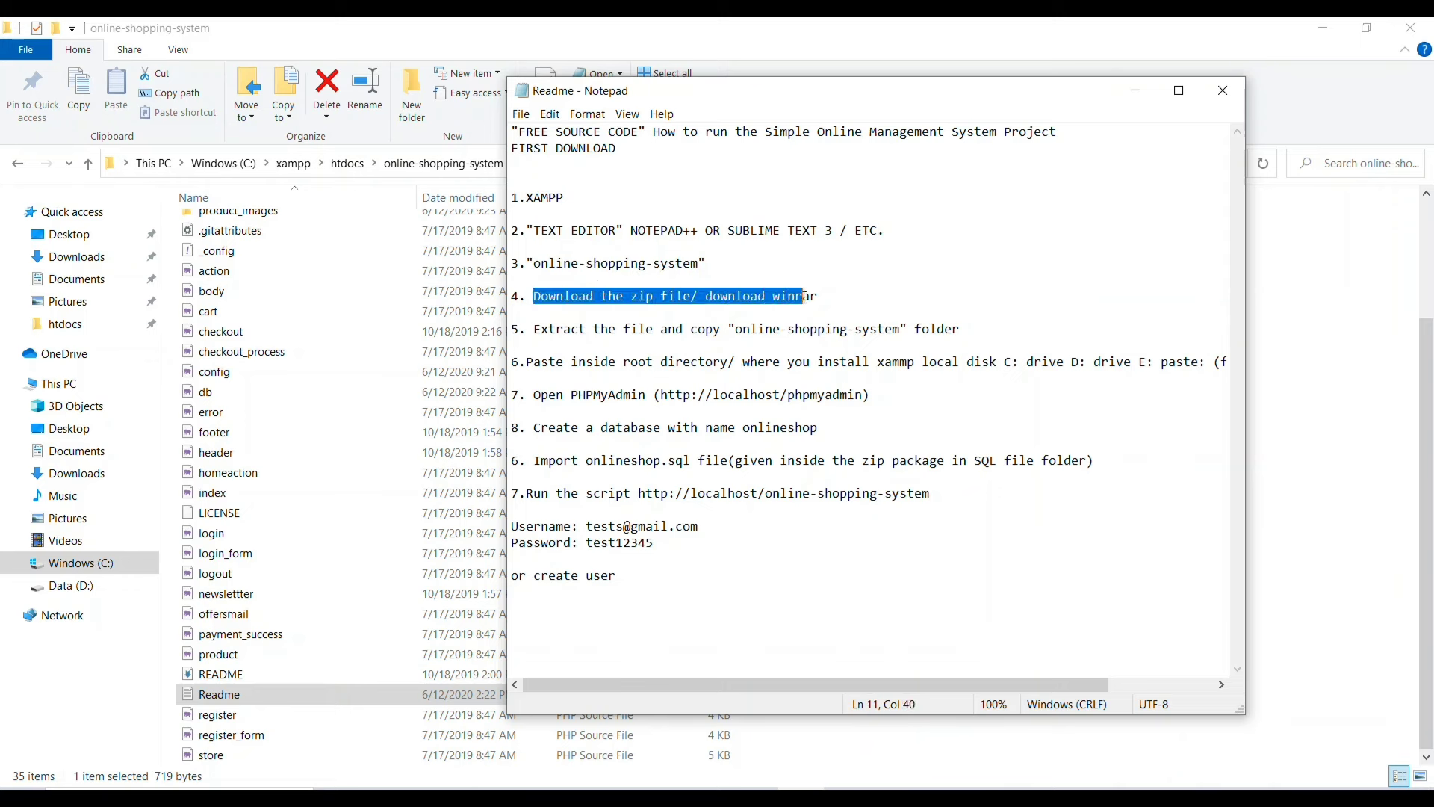
{"action": "left_click_drag", "start_coordinate": [536, 331], "coordinate": [960, 340]}
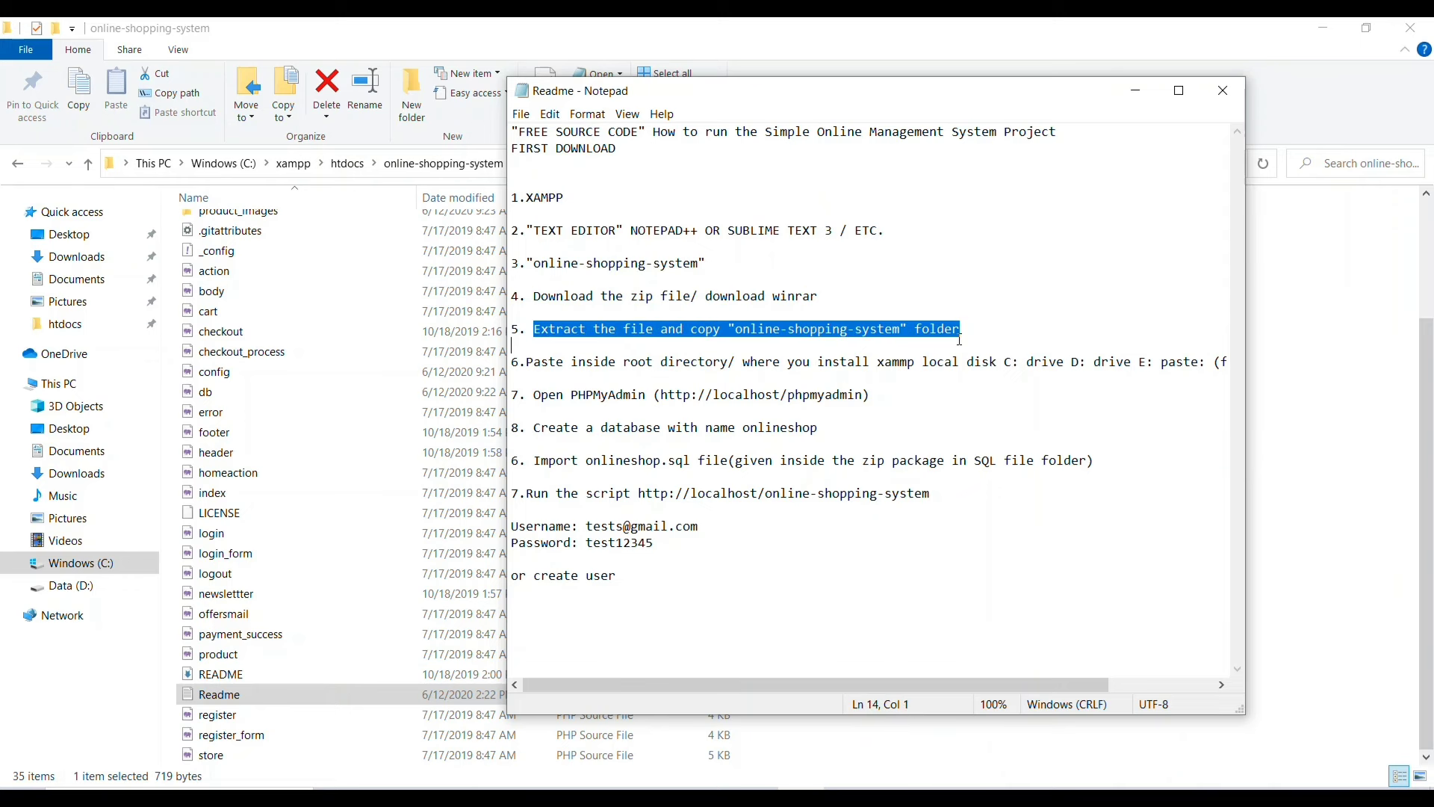
{"action": "left_click", "coordinate": [544, 365]}
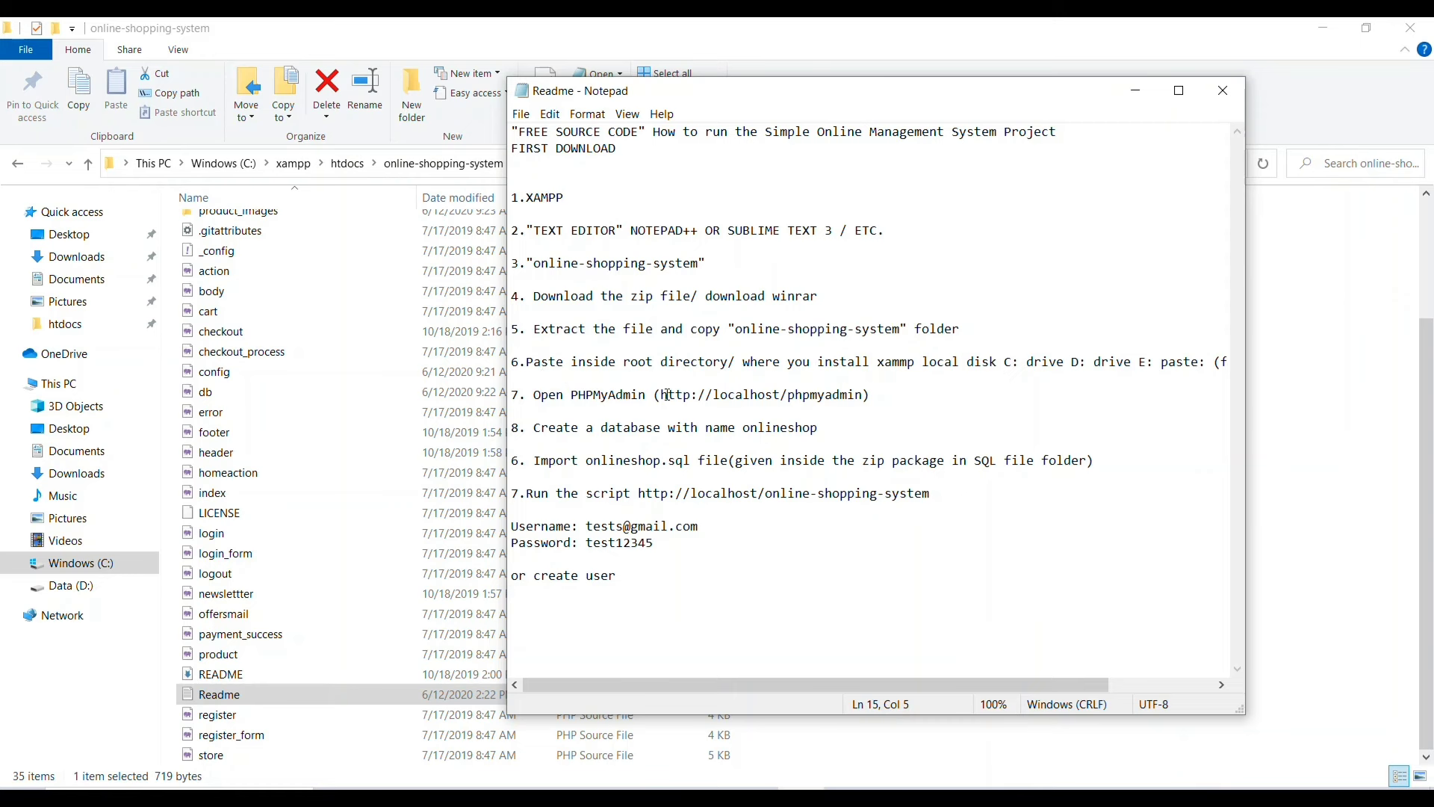
{"action": "left_click_drag", "start_coordinate": [662, 395], "coordinate": [864, 396]}
{"action": "right_click", "coordinate": [832, 394]}
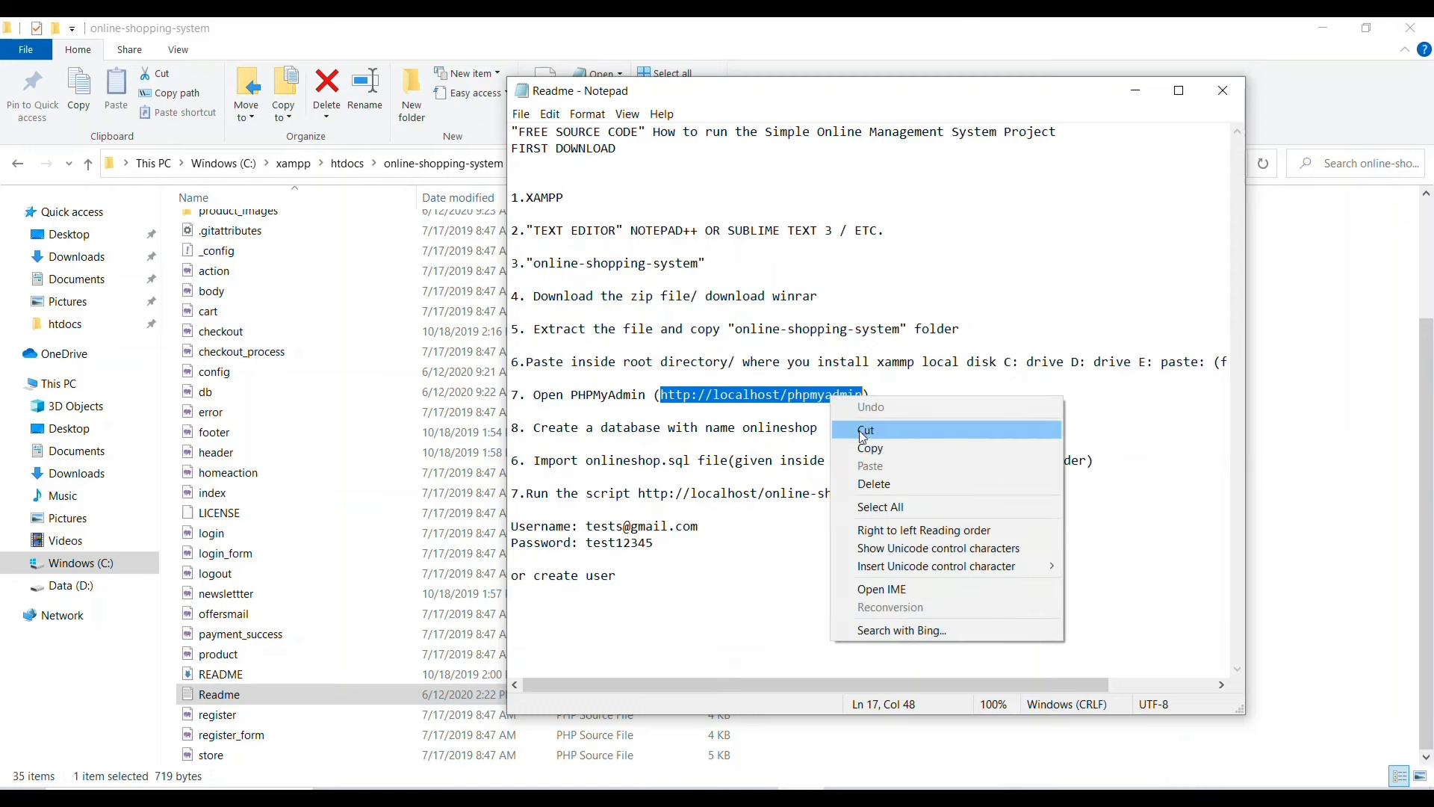
{"action": "left_click", "coordinate": [851, 447]}
{"action": "left_click", "coordinate": [766, 584]}
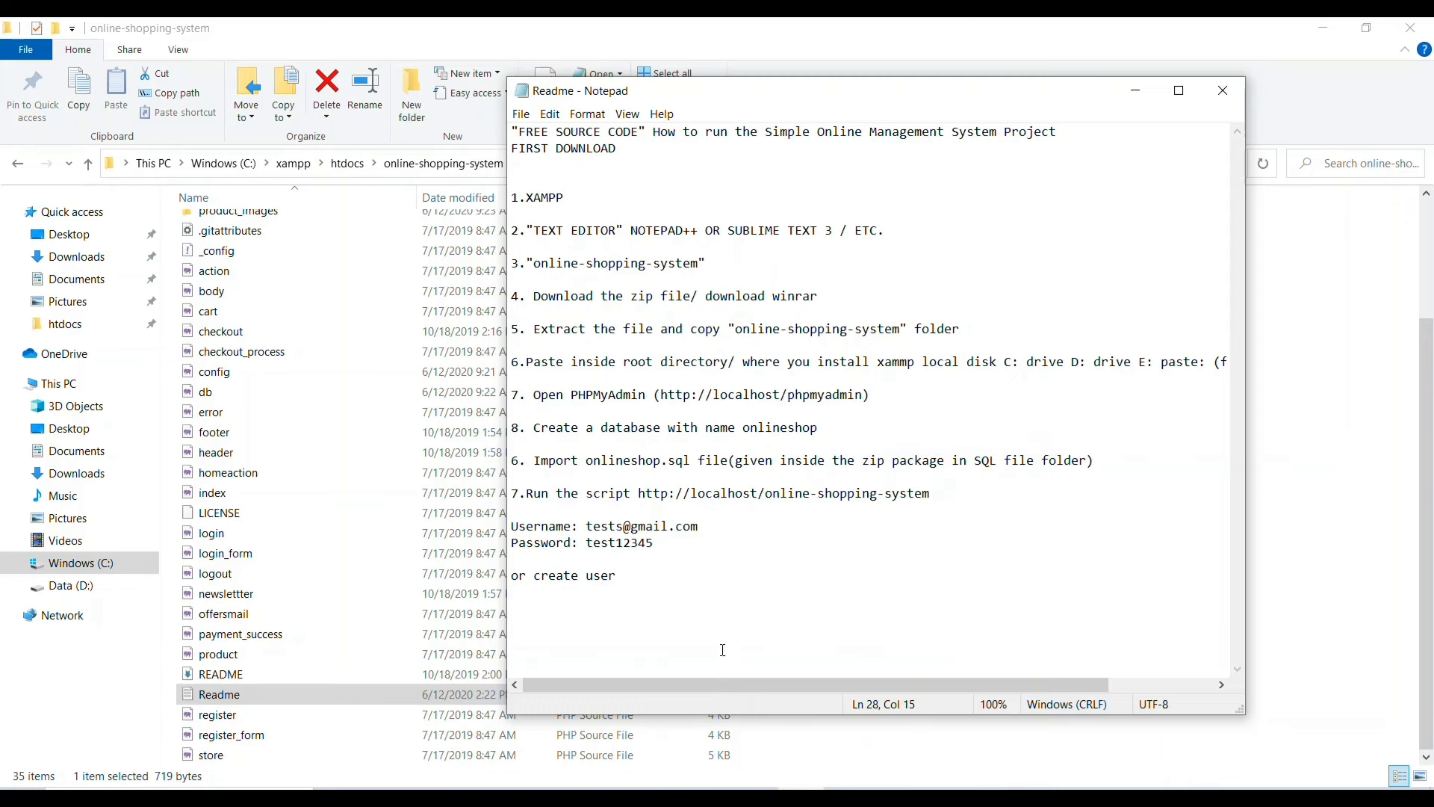
{"action": "key", "text": "alt+Tab"}
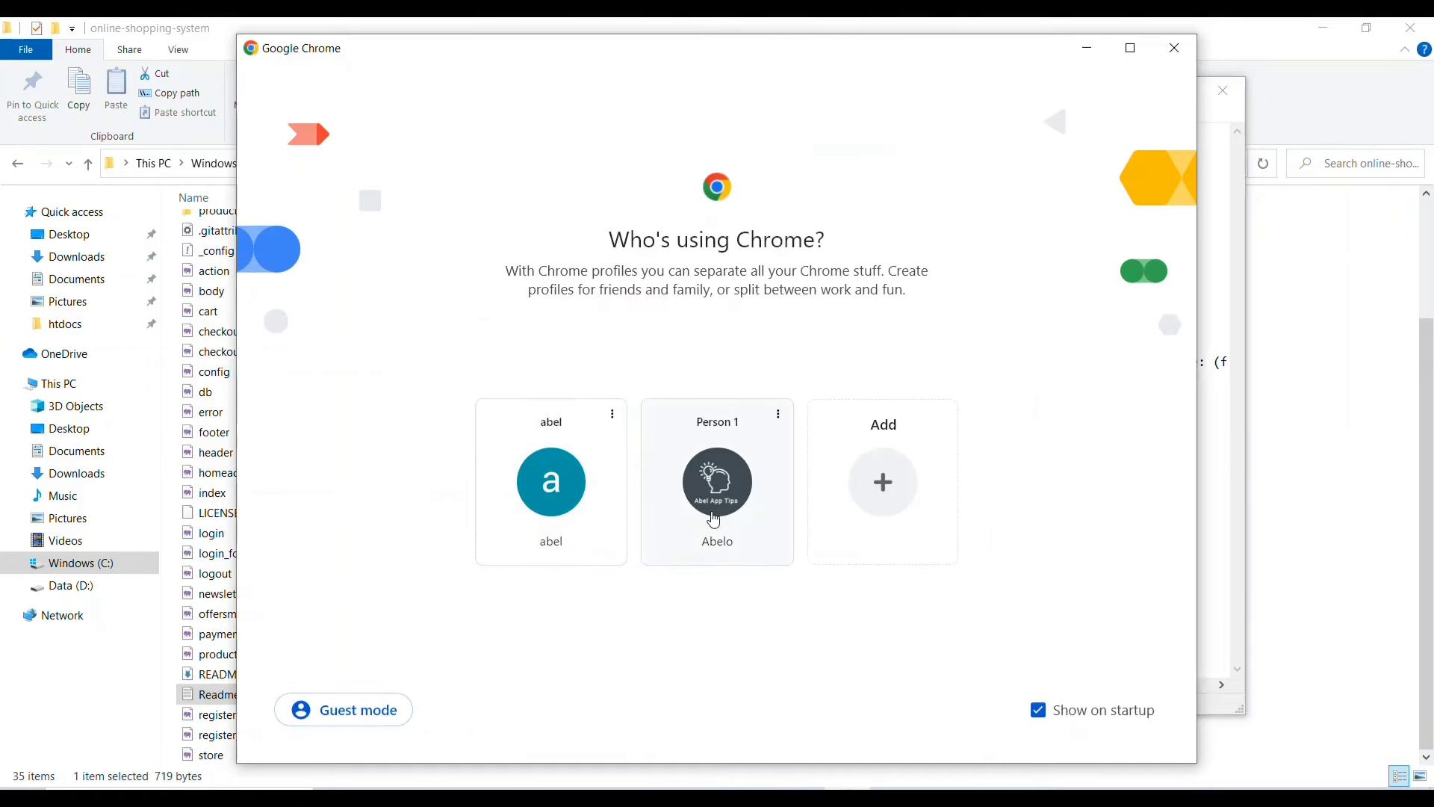
{"action": "left_click", "coordinate": [713, 518]}
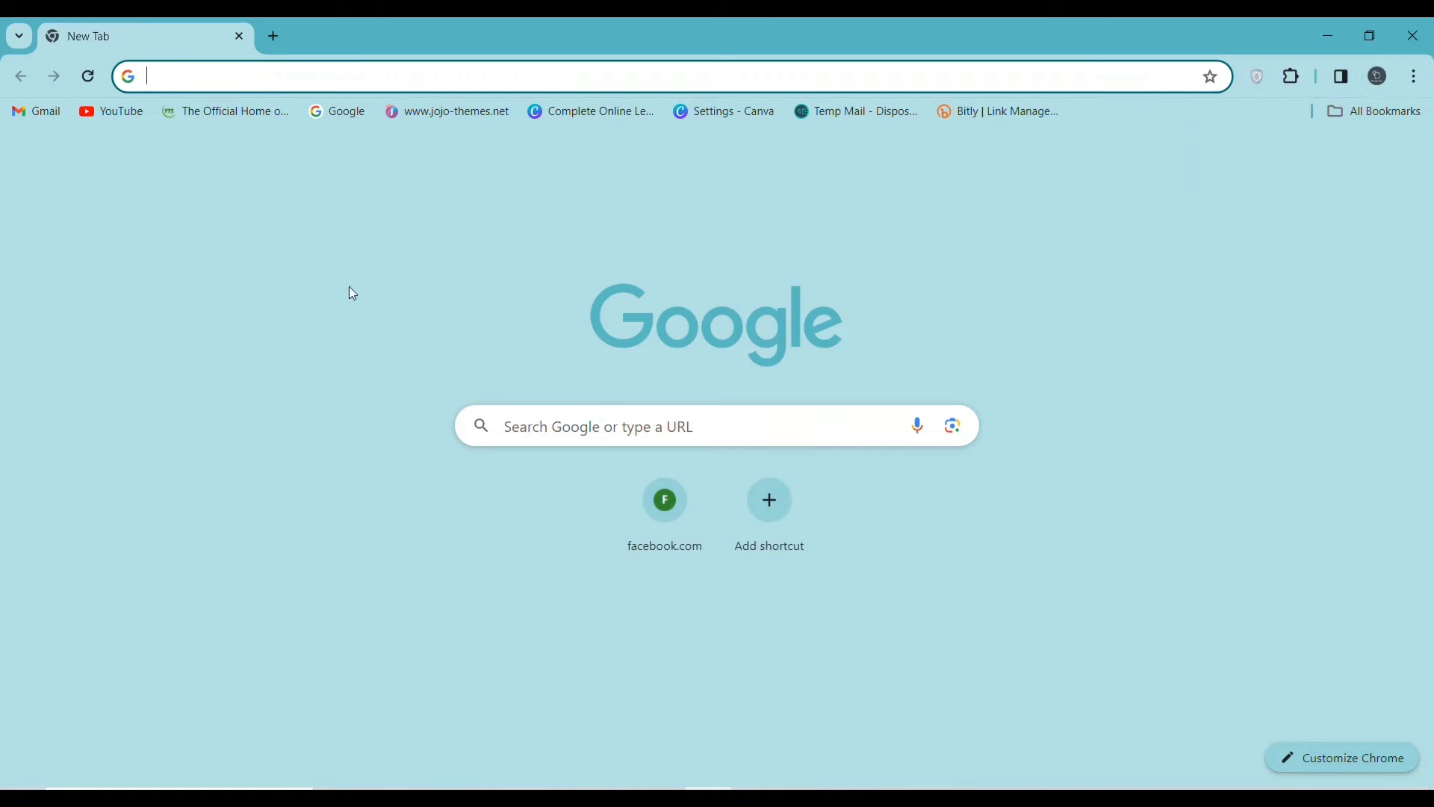
{"action": "type", "text": "localhost"}
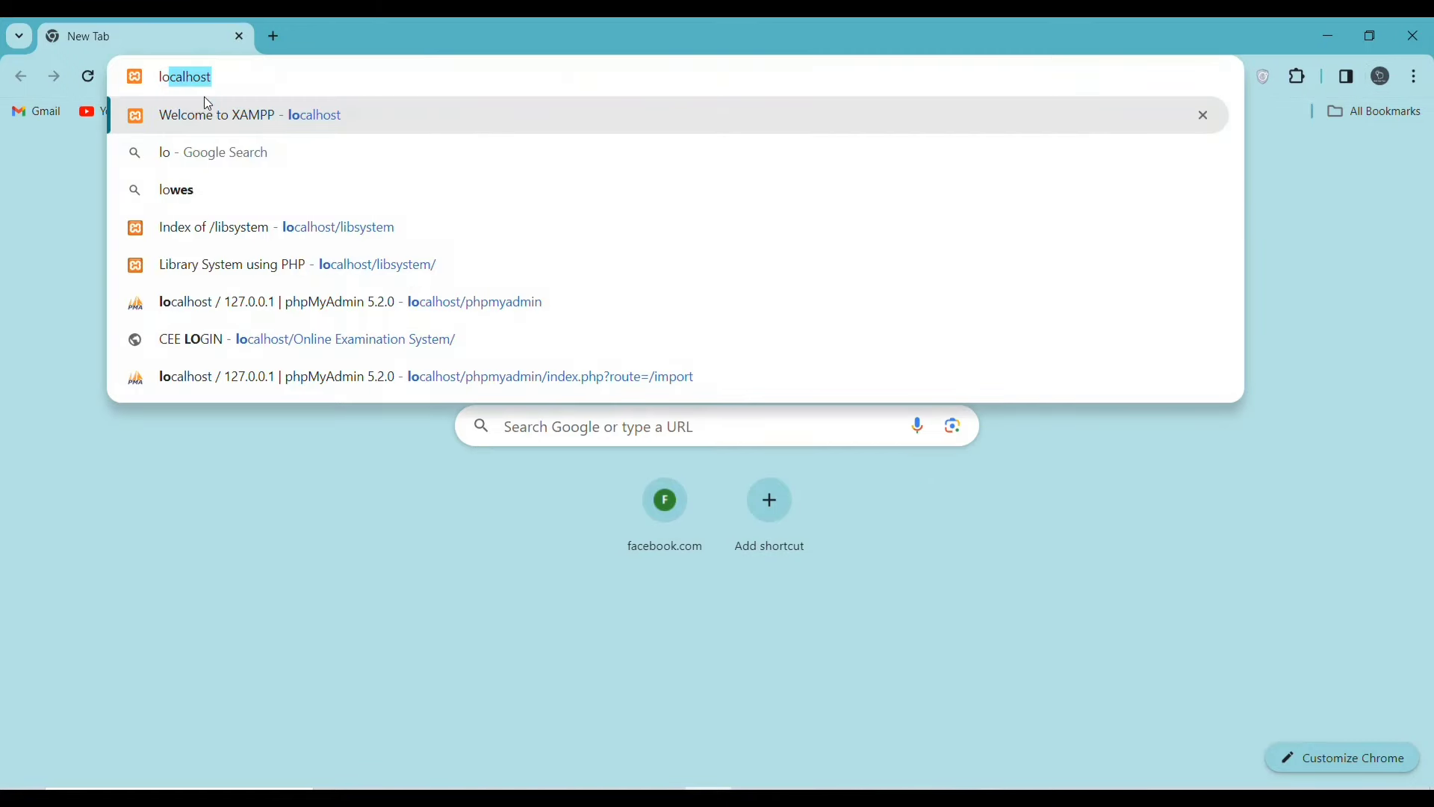
{"action": "type", "text": "/"}
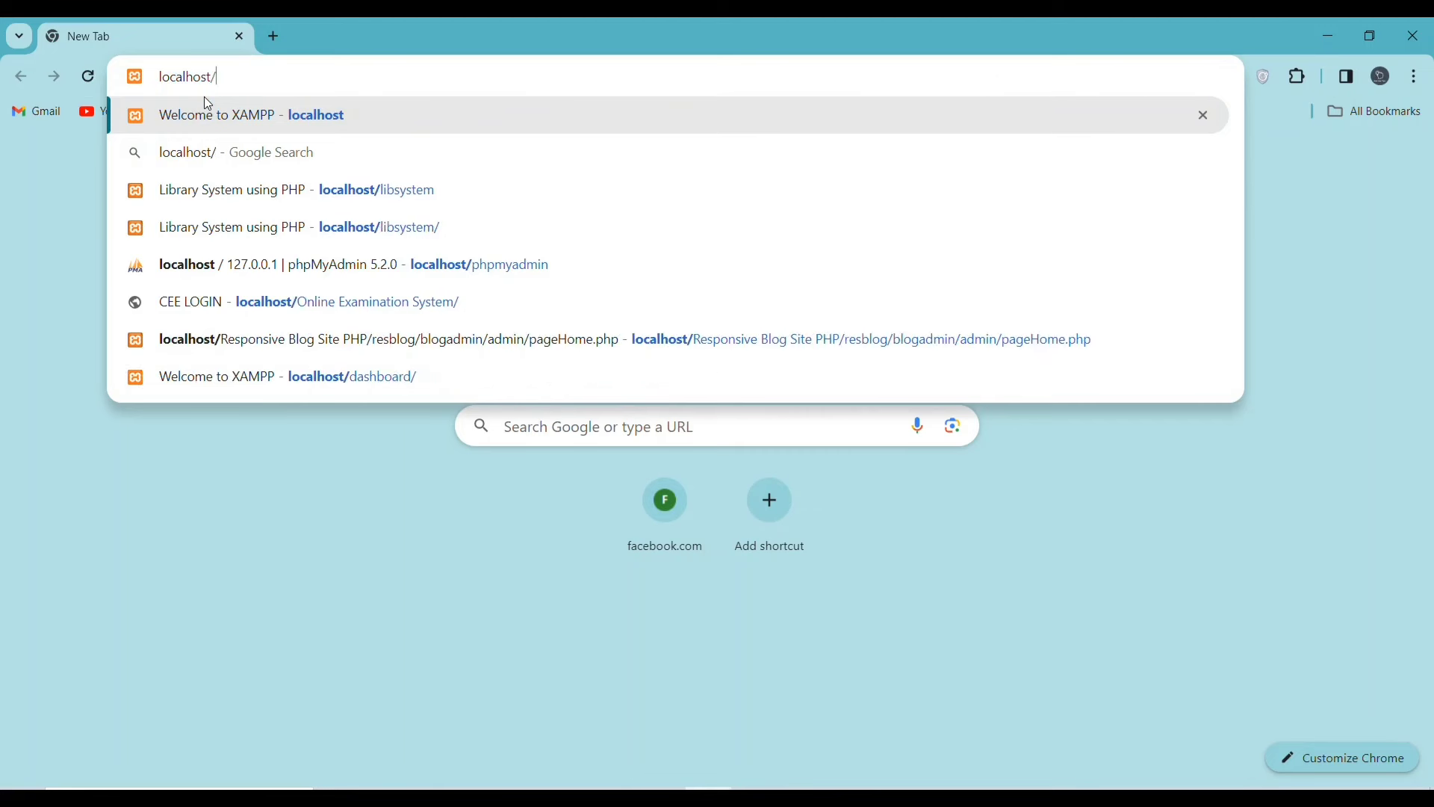
{"action": "triple_click", "coordinate": [259, 70]}
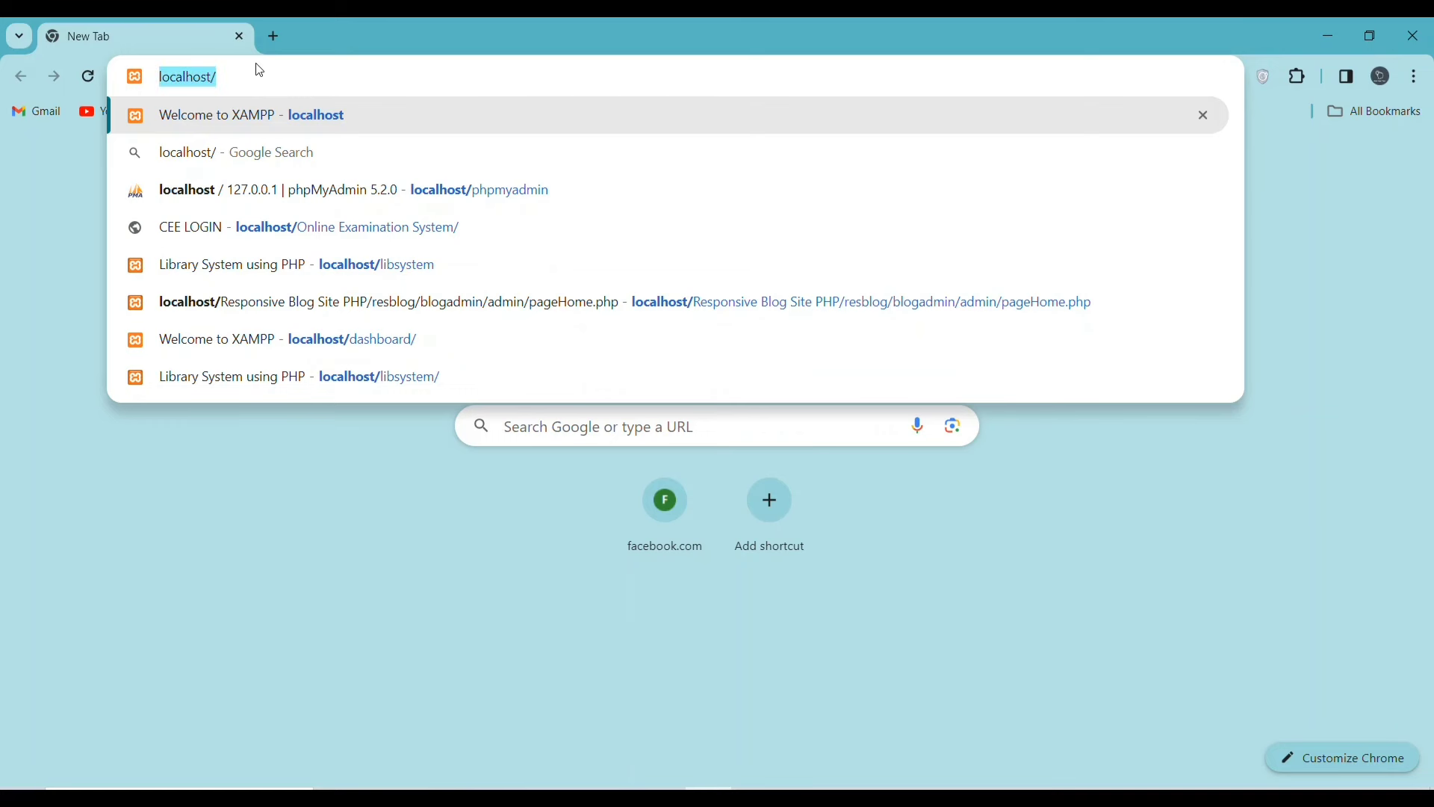
{"action": "key", "text": "ctrl+v"}
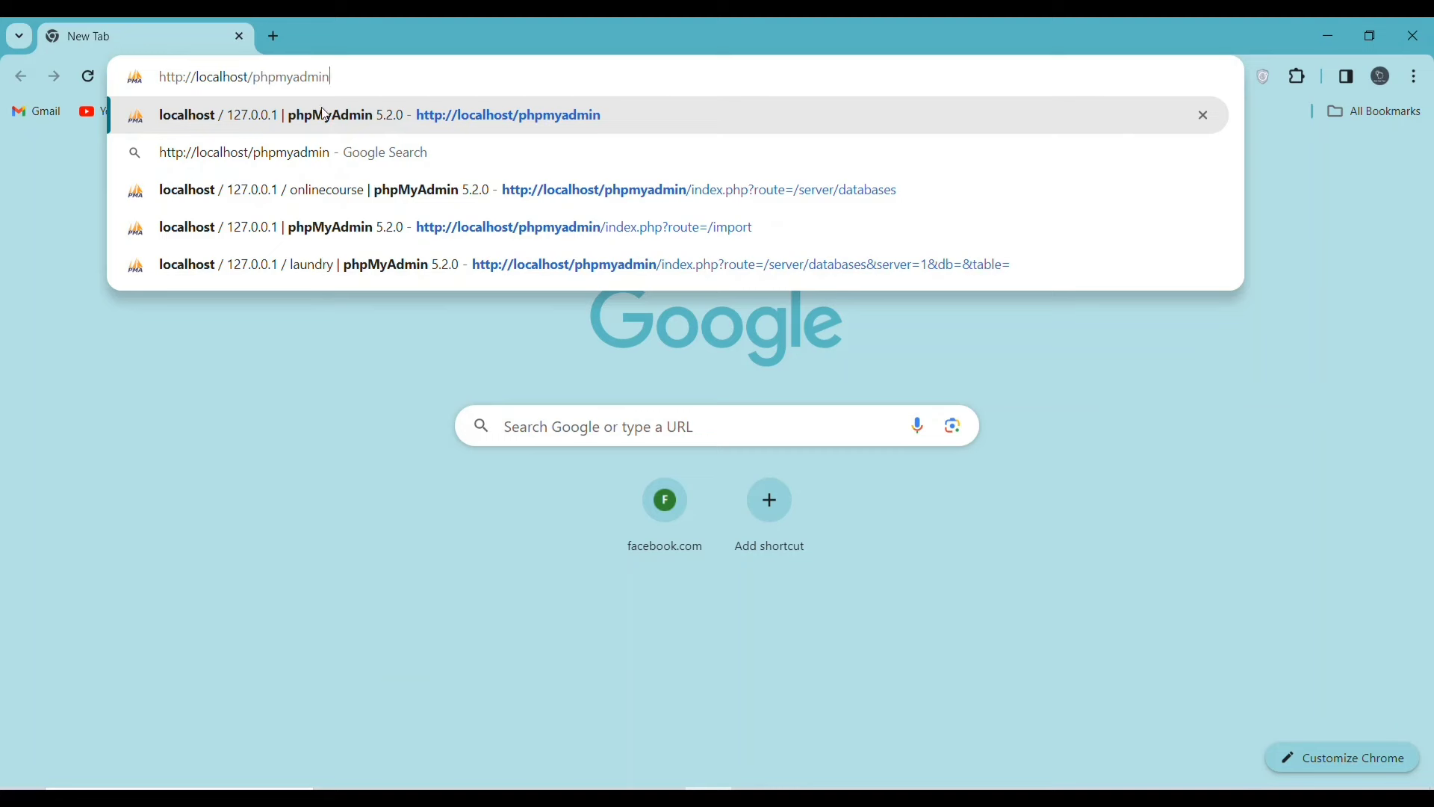
{"action": "left_click", "coordinate": [475, 116]}
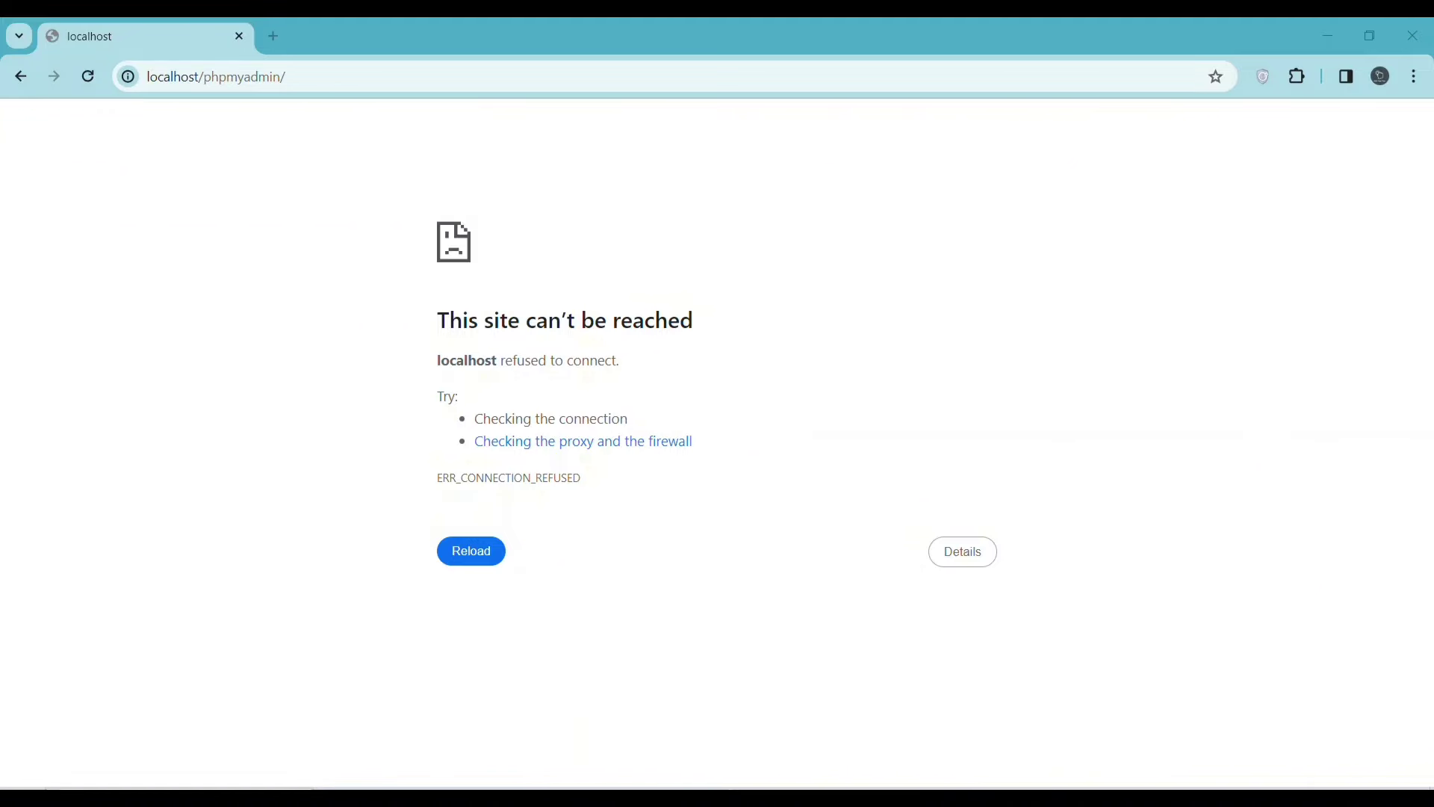
{"action": "key", "text": "super"}
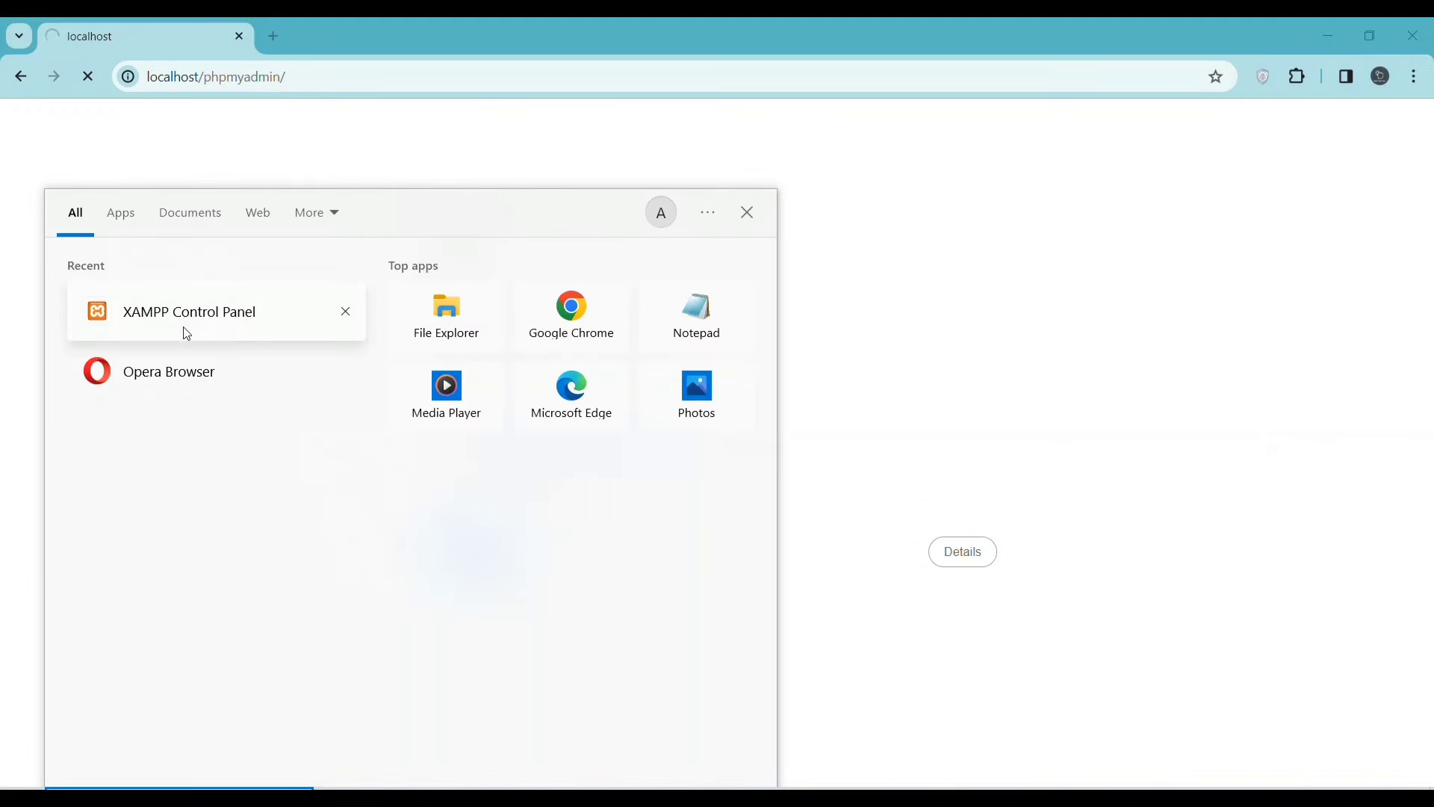
- Launch XAMPP Control Panel and start the Apache and MySQL servers
{"action": "left_click", "coordinate": [190, 320]}
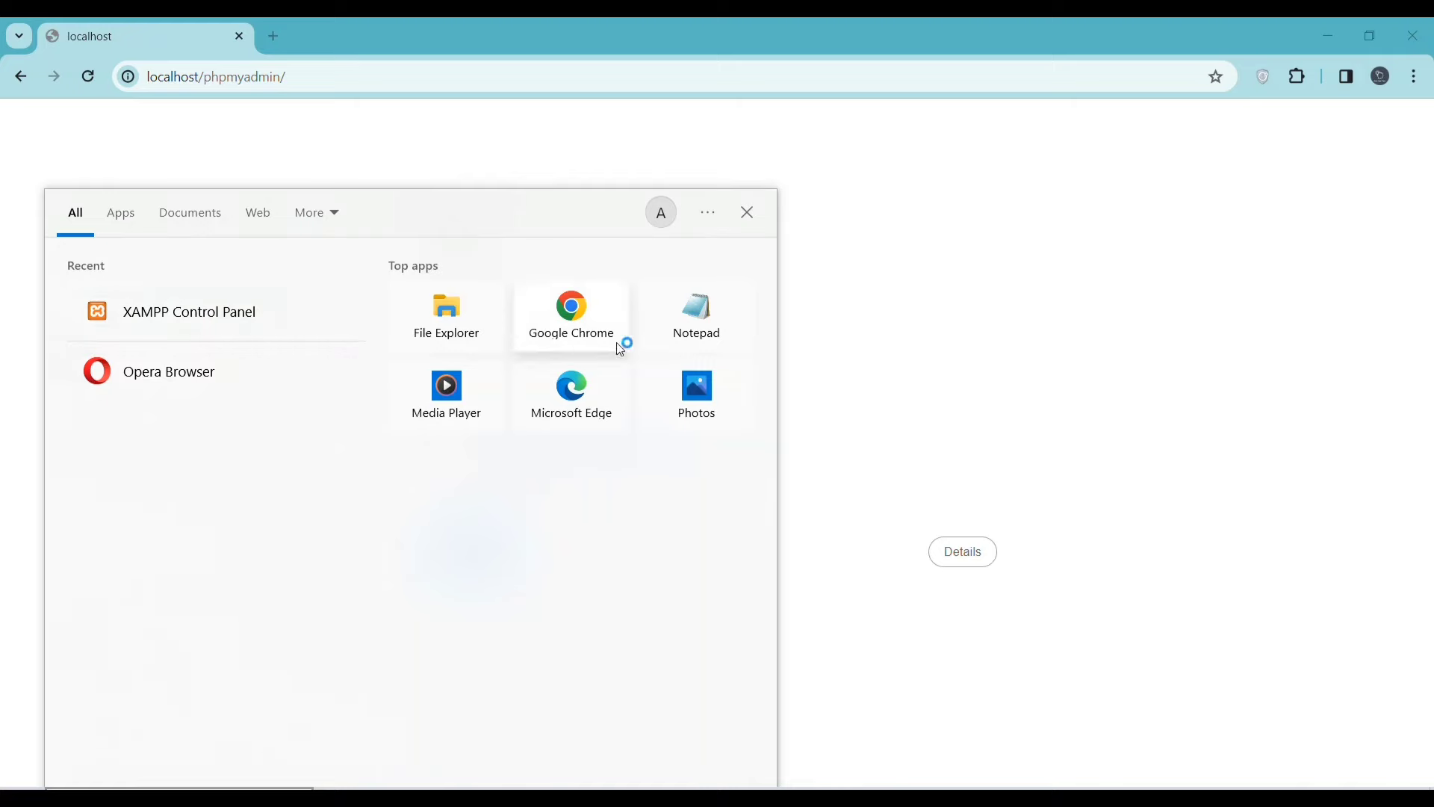
{"action": "left_click", "coordinate": [307, 124]}
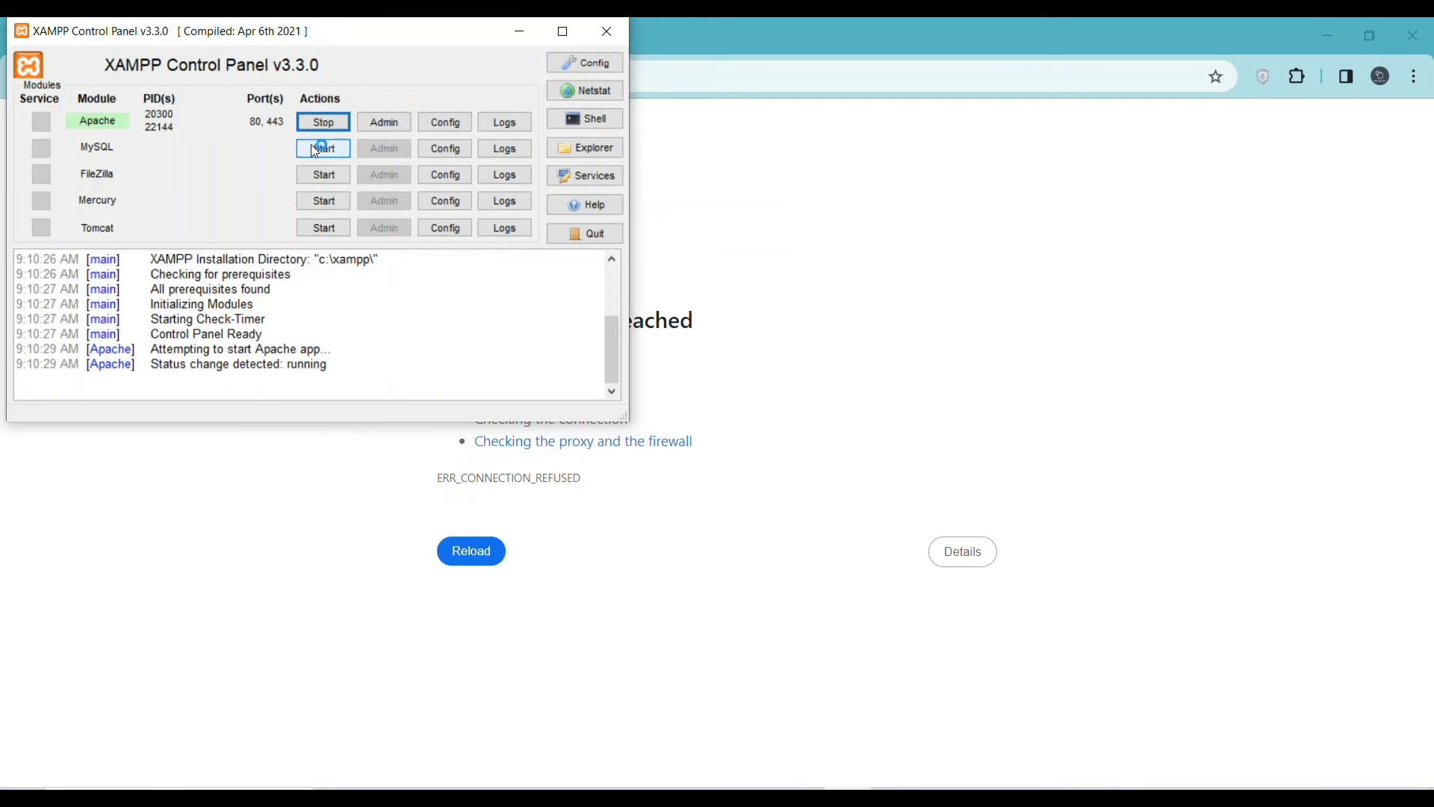
{"action": "left_click", "coordinate": [315, 148]}
{"action": "left_click", "coordinate": [858, 295]}
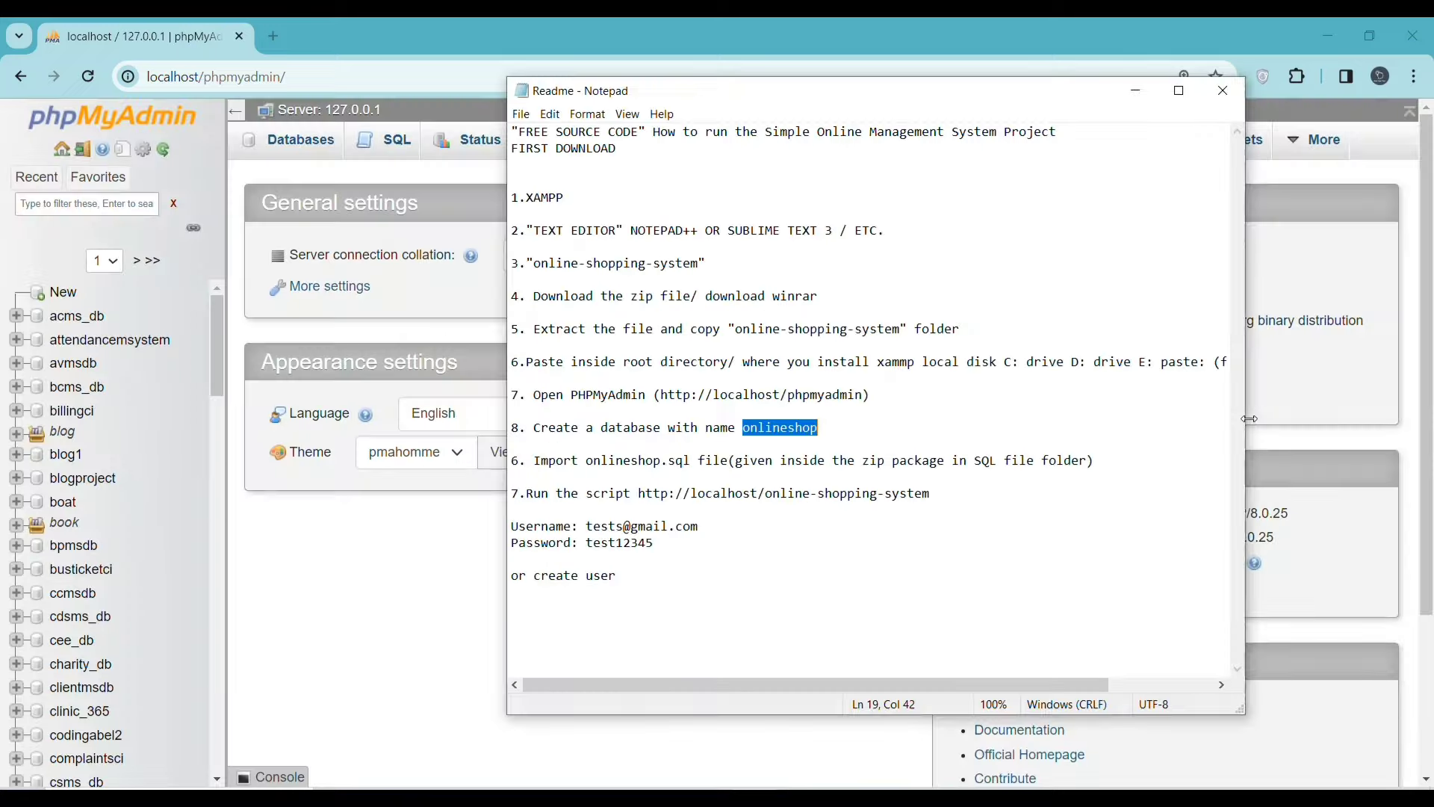
{"action": "left_click_drag", "start_coordinate": [1217, 428], "coordinate": [1388, 428]}
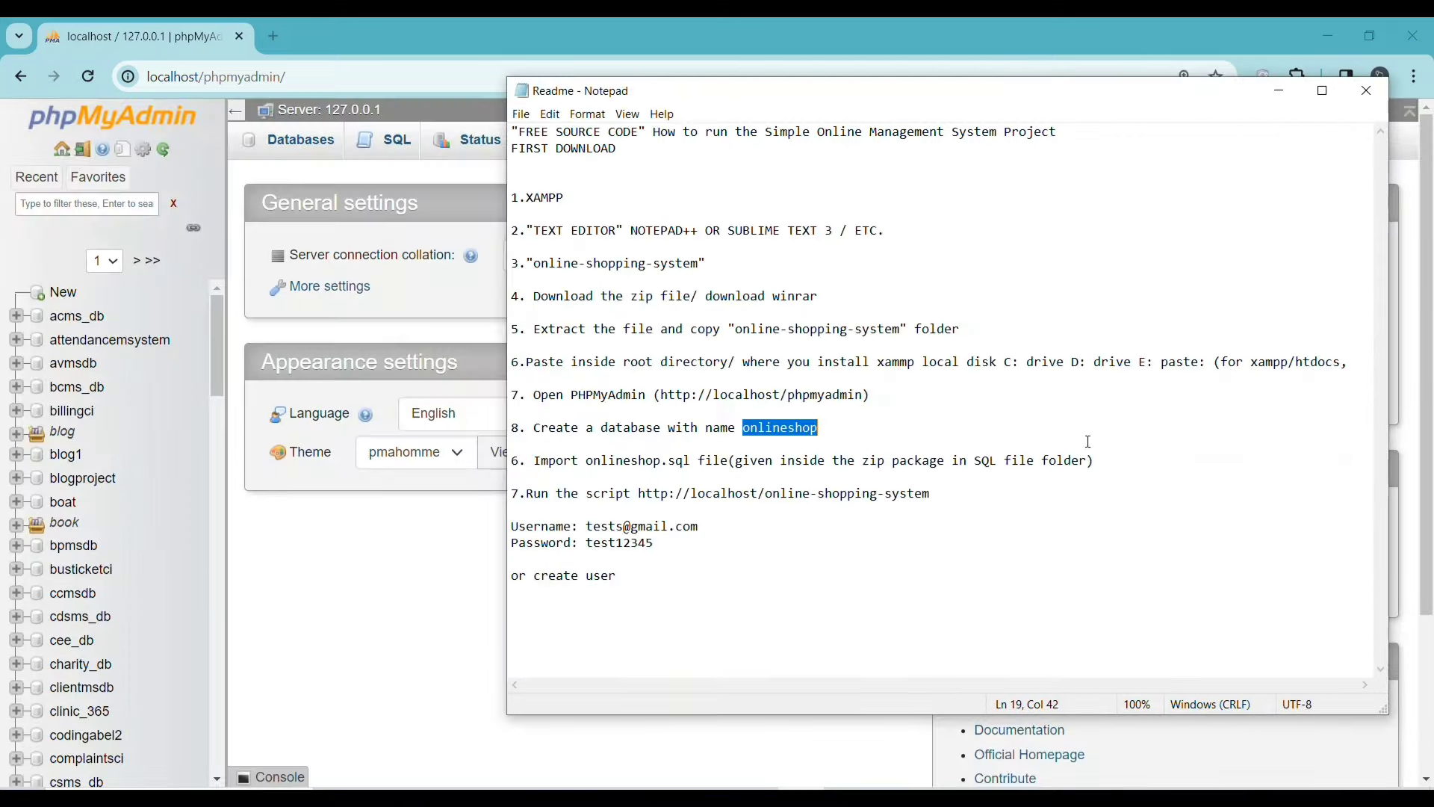
- Copy the database name 'onlineshop' from Readme step 8
{"action": "left_click_drag", "start_coordinate": [528, 359], "coordinate": [822, 409]}
{"action": "left_click", "coordinate": [743, 417]}
{"action": "left_click", "coordinate": [771, 428]}
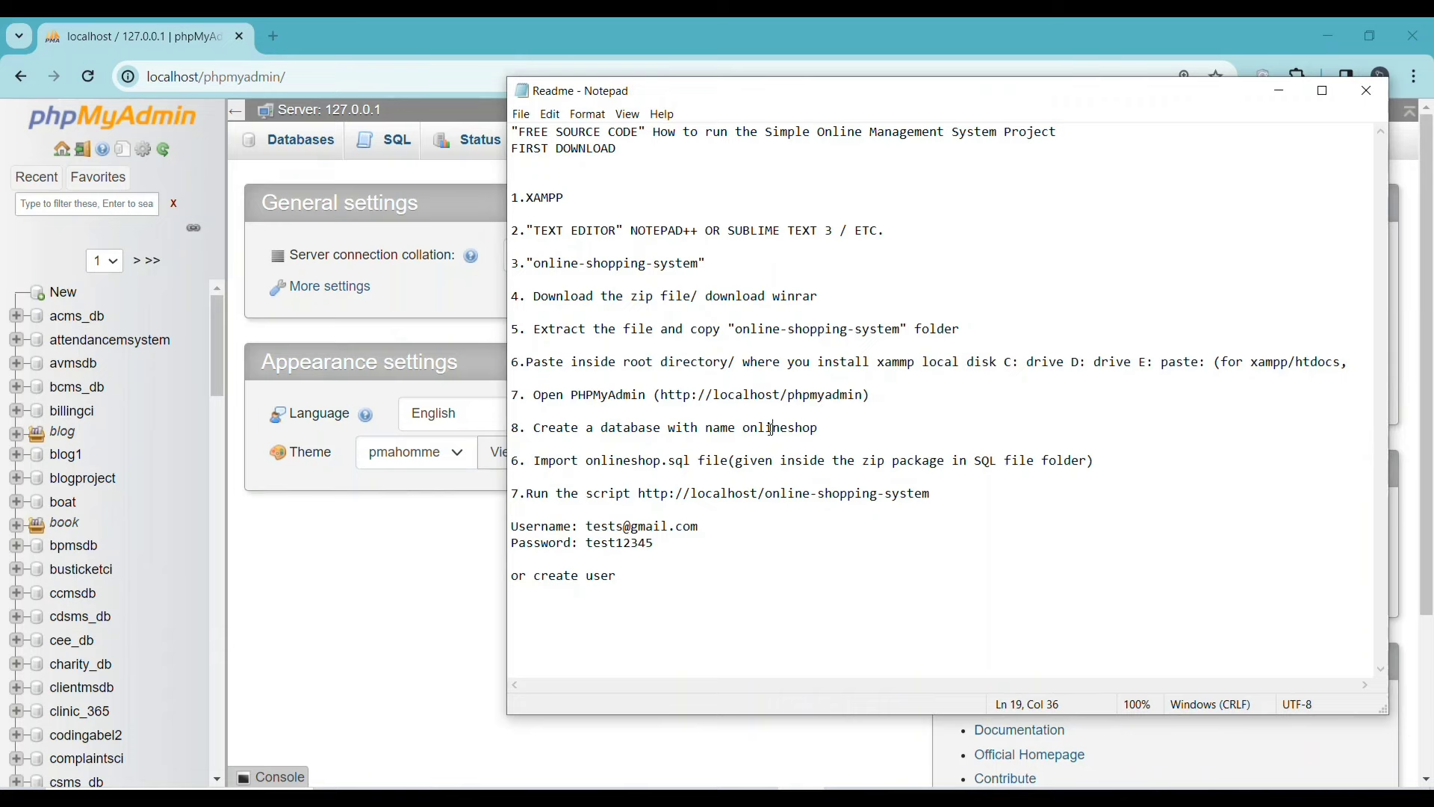
{"action": "left_click_drag", "start_coordinate": [533, 428], "coordinate": [782, 428]}
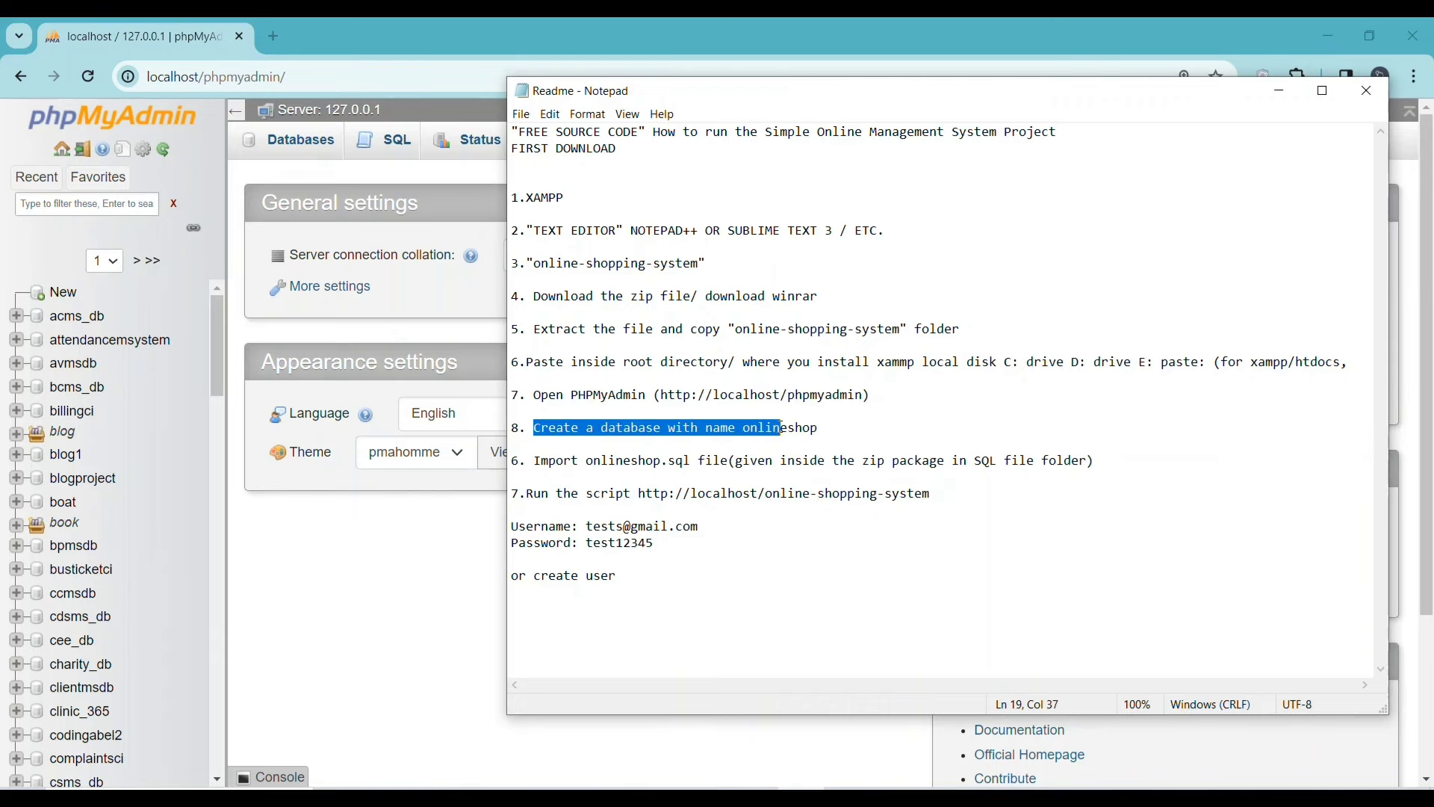
{"action": "left_click", "coordinate": [781, 428]}
{"action": "double_click", "coordinate": [781, 428]}
{"action": "right_click", "coordinate": [781, 428]}
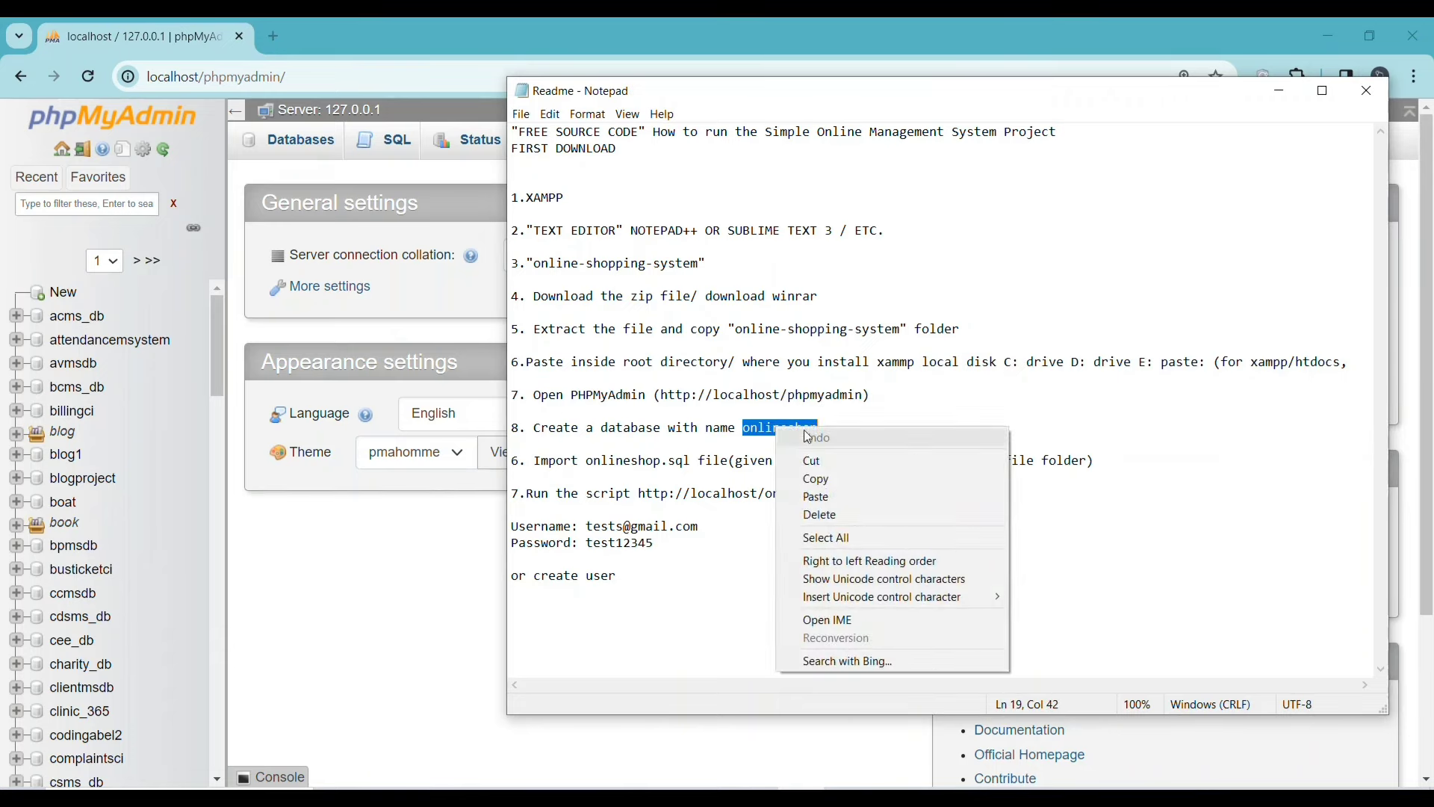
{"action": "left_click", "coordinate": [835, 480]}
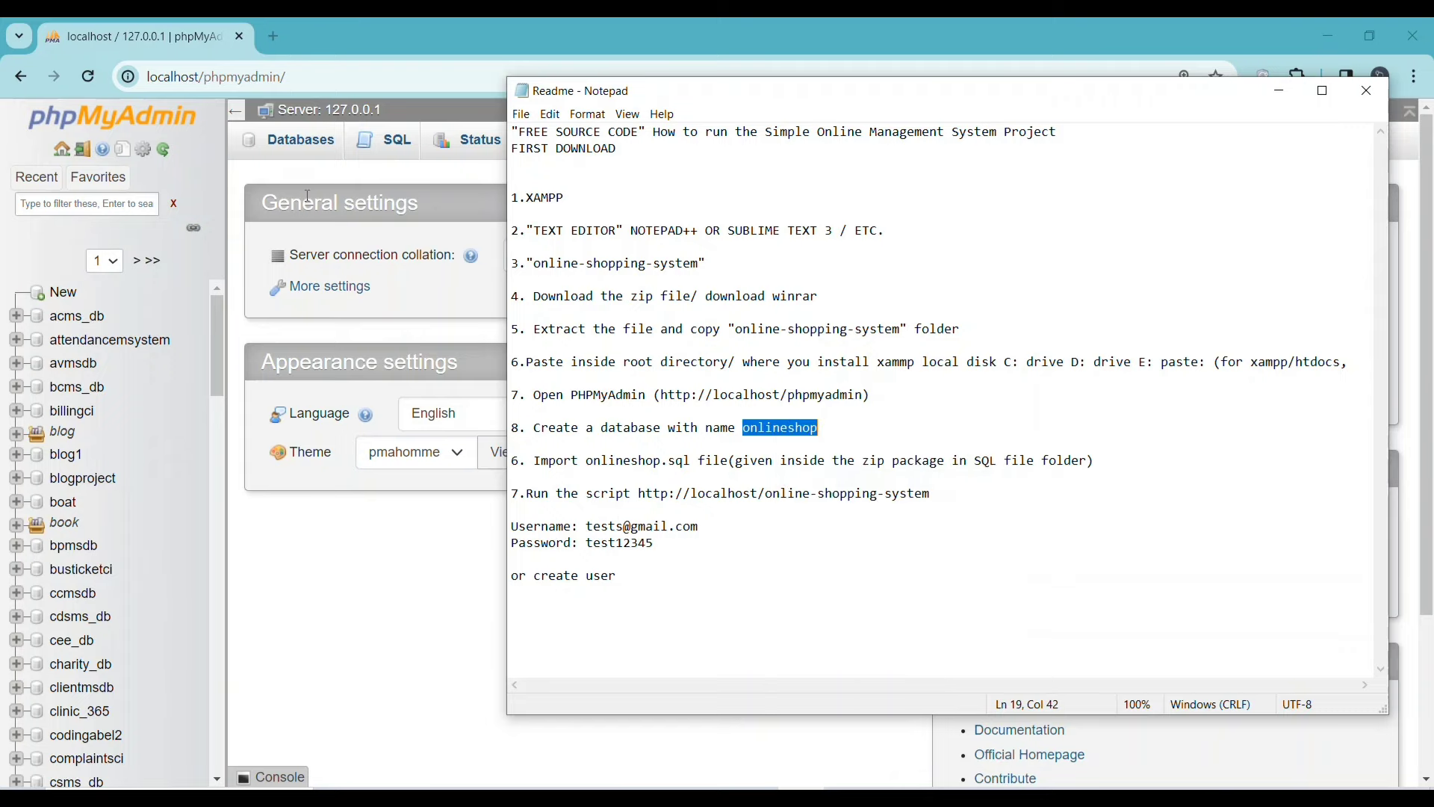
- Create a database named 'onlineshop' on phpMyAdmin's Databases page
{"action": "left_click", "coordinate": [304, 148]}
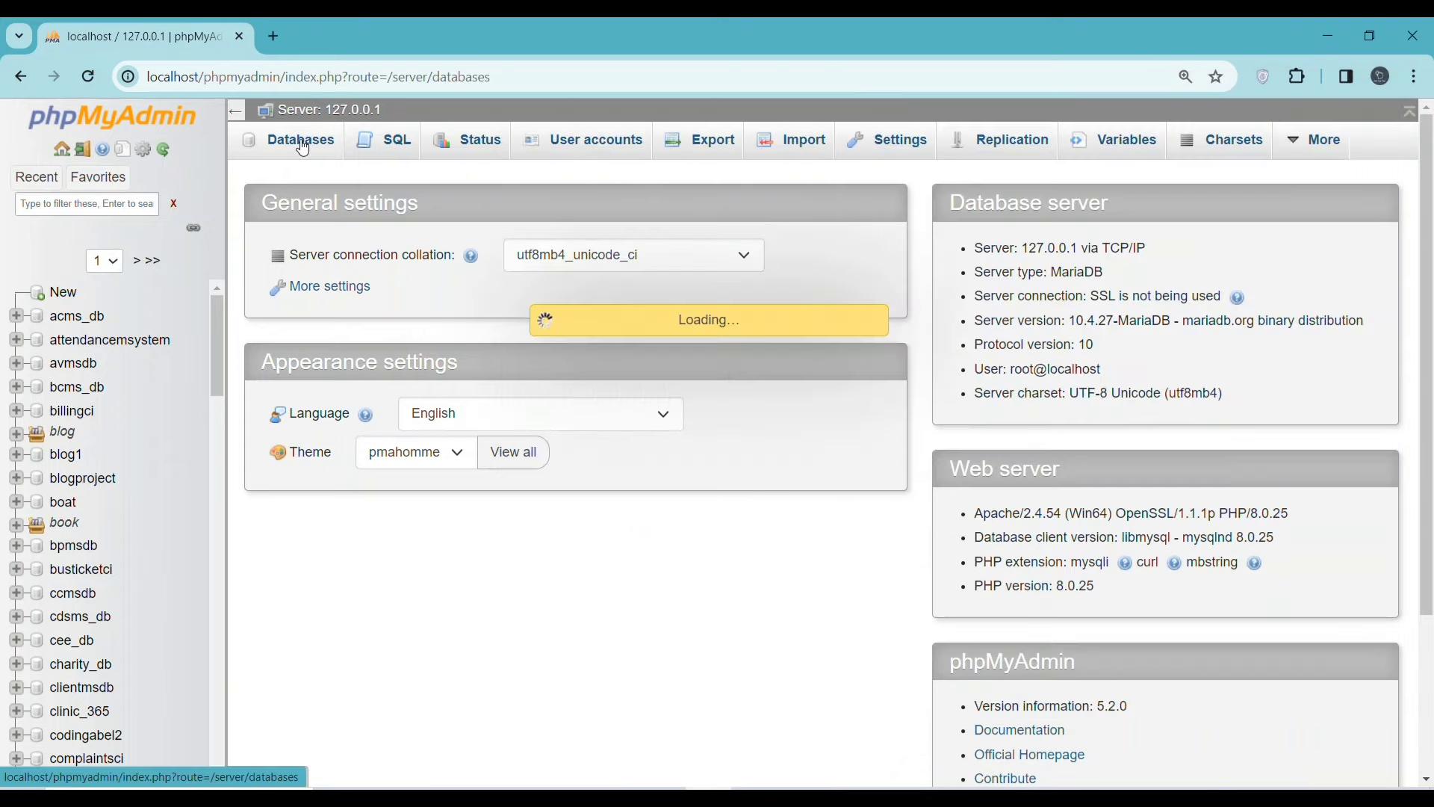
{"action": "left_click", "coordinate": [276, 311]}
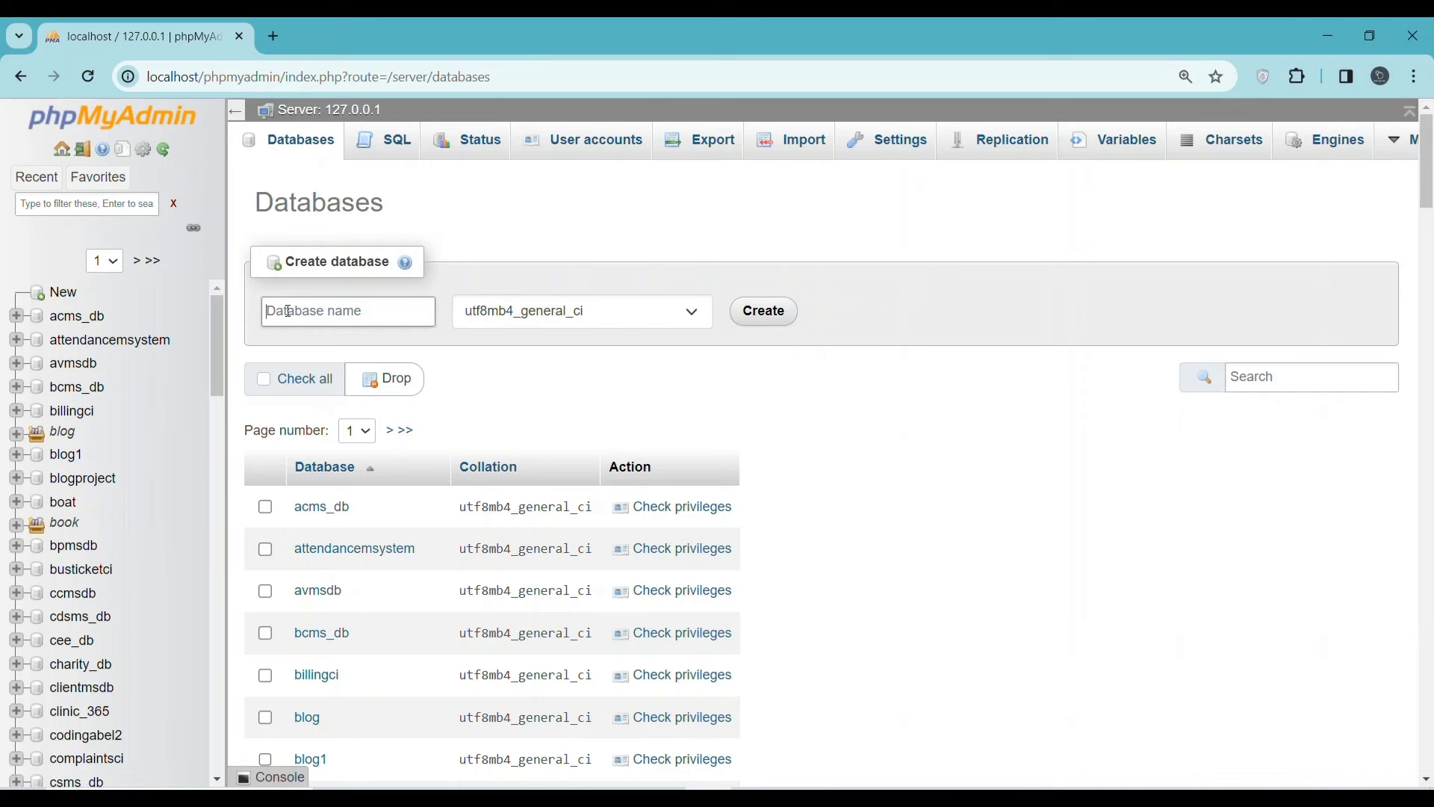
{"action": "right_click", "coordinate": [289, 311]}
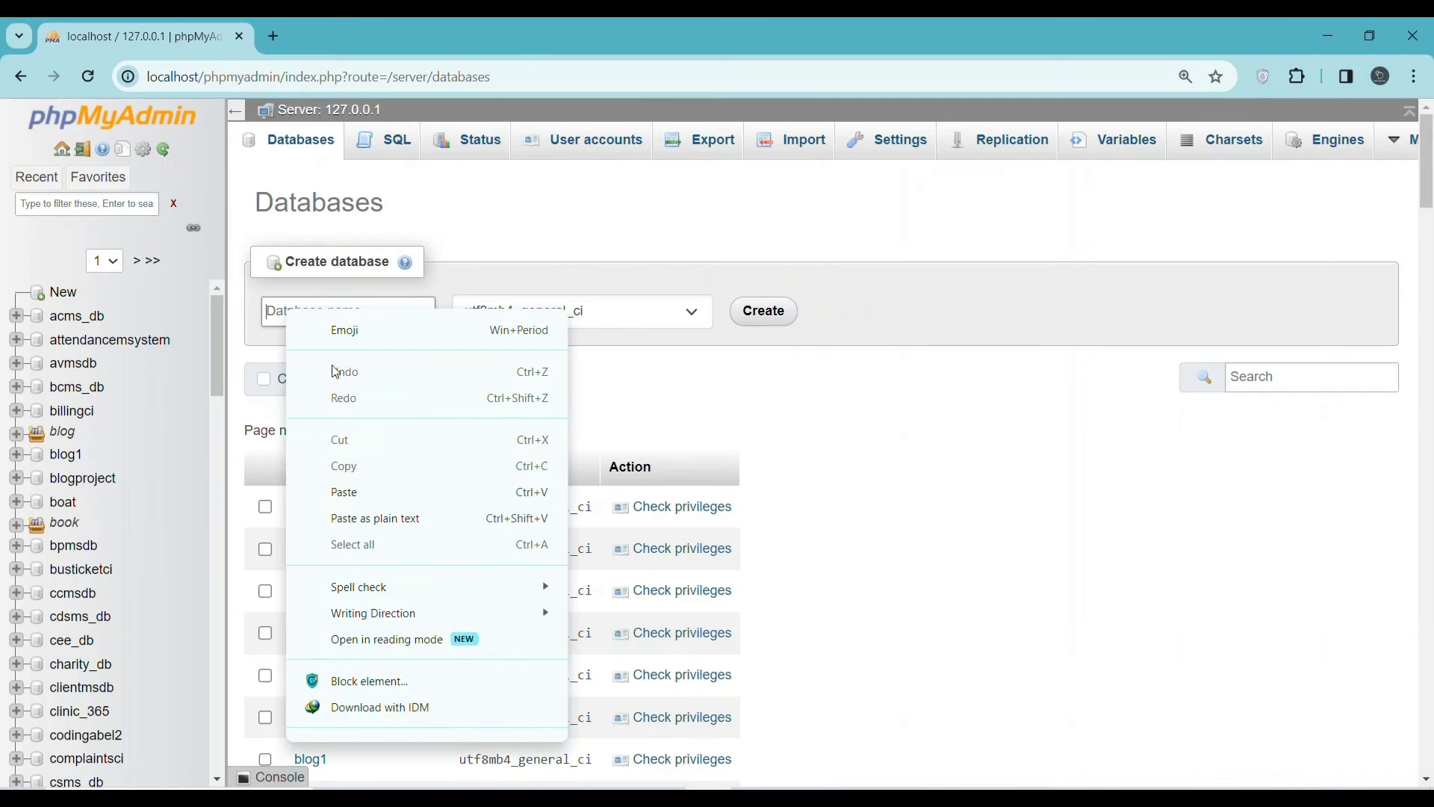
{"action": "left_click", "coordinate": [351, 491]}
{"action": "left_click", "coordinate": [765, 312]}
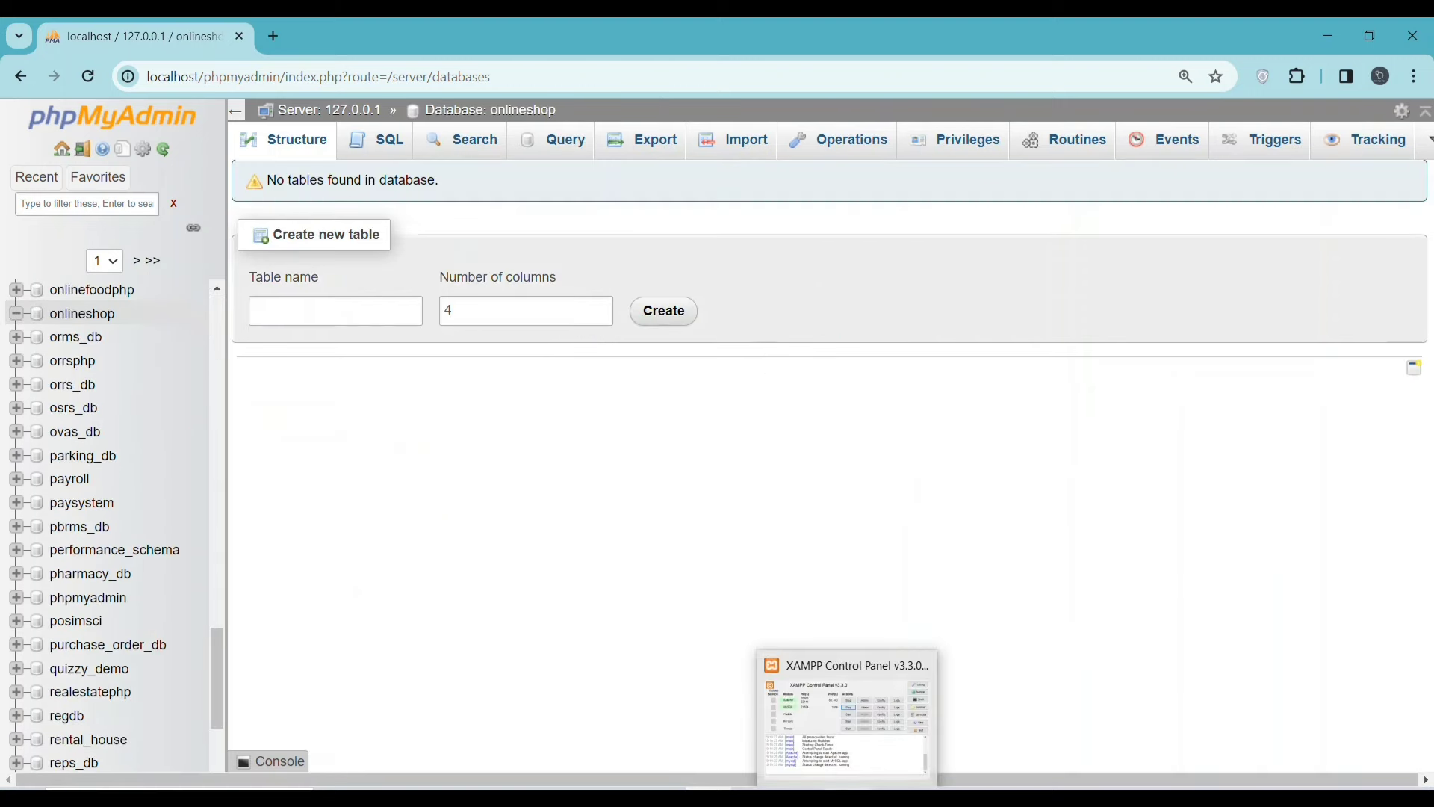
- Highlight the Readme's import instruction and the SQL file's location
{"action": "left_click", "coordinate": [848, 721]}
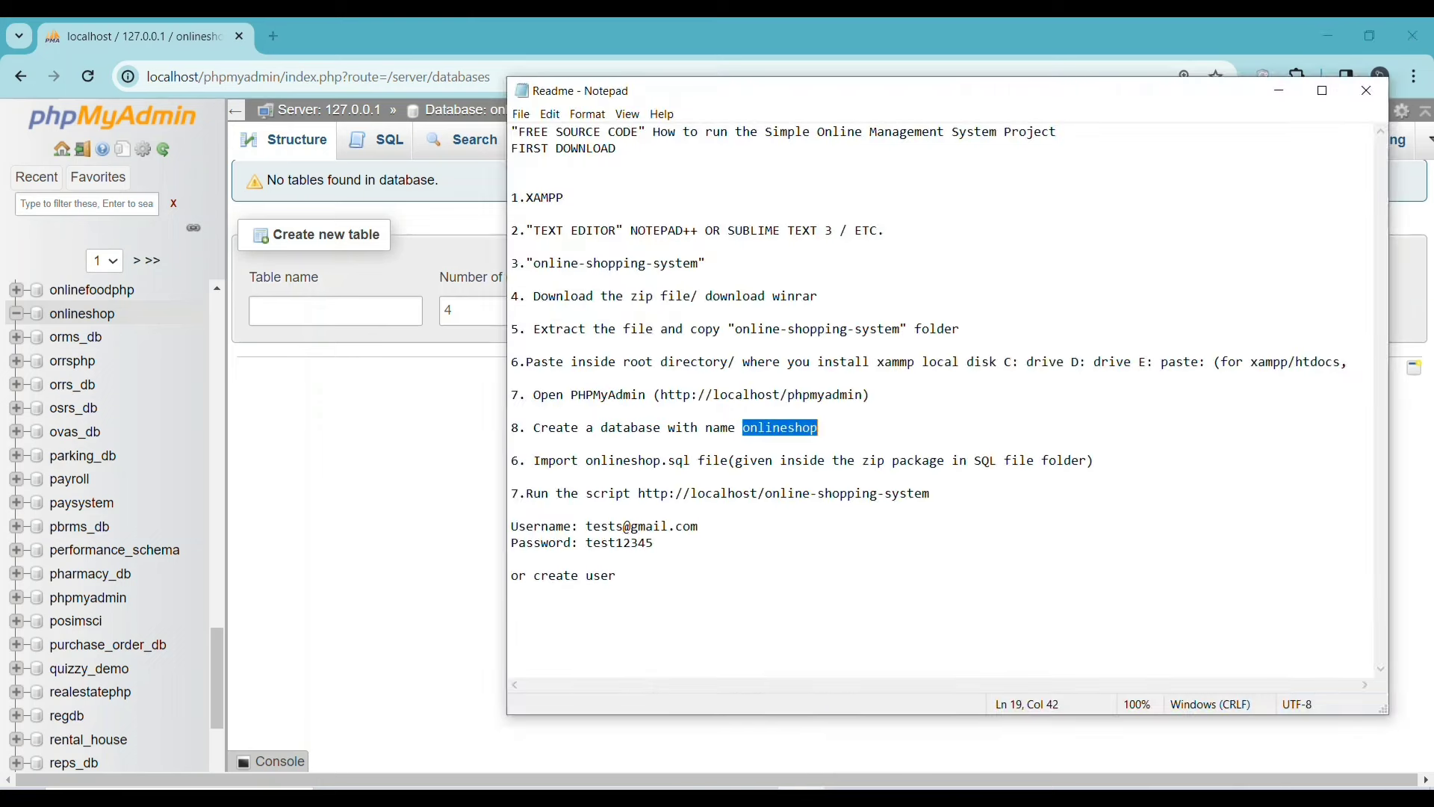
{"action": "left_click_drag", "start_coordinate": [535, 458], "coordinate": [700, 460]}
{"action": "left_click_drag", "start_coordinate": [728, 460], "coordinate": [870, 460]}
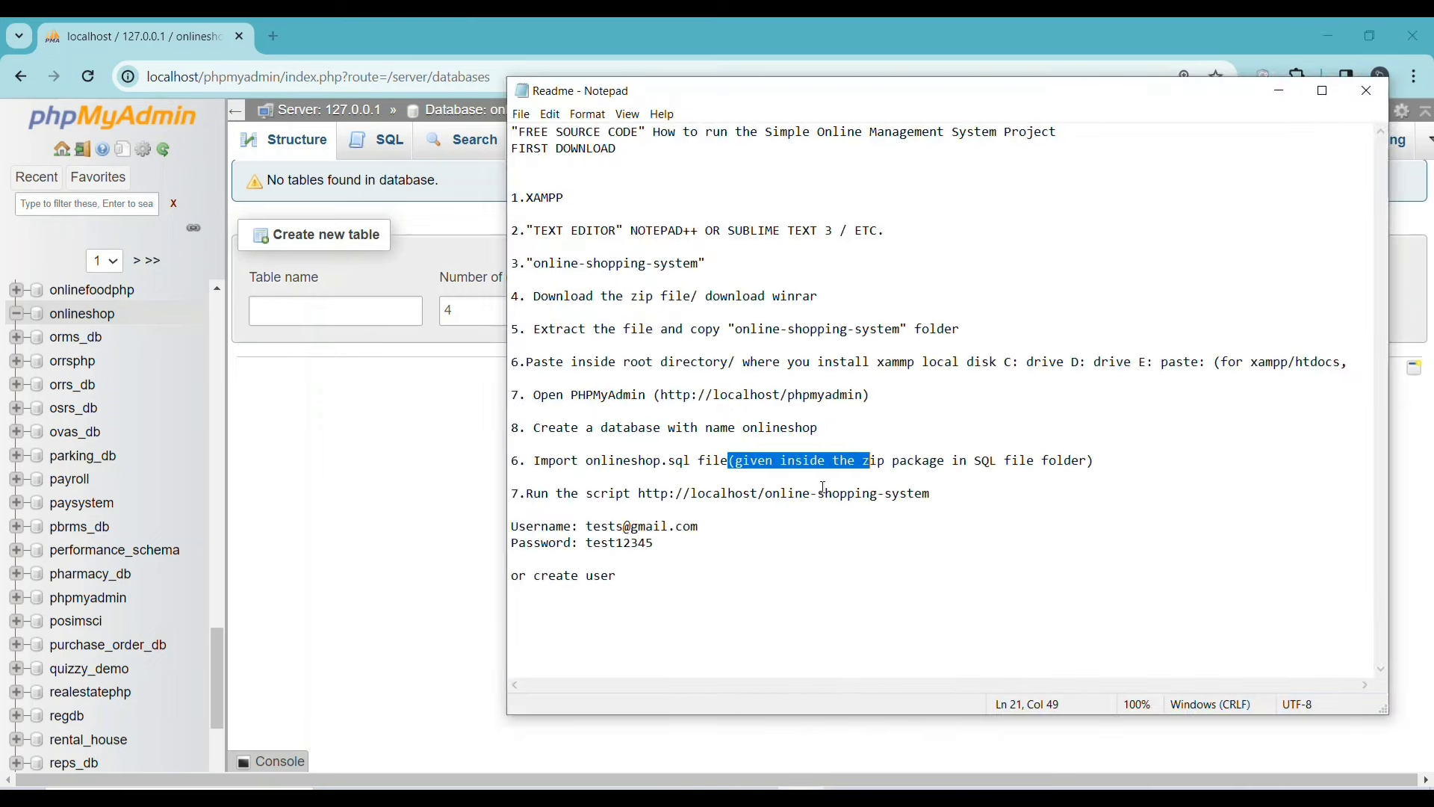
{"action": "left_click_drag", "start_coordinate": [1084, 463], "coordinate": [715, 460]}
{"action": "left_click", "coordinate": [722, 492]}
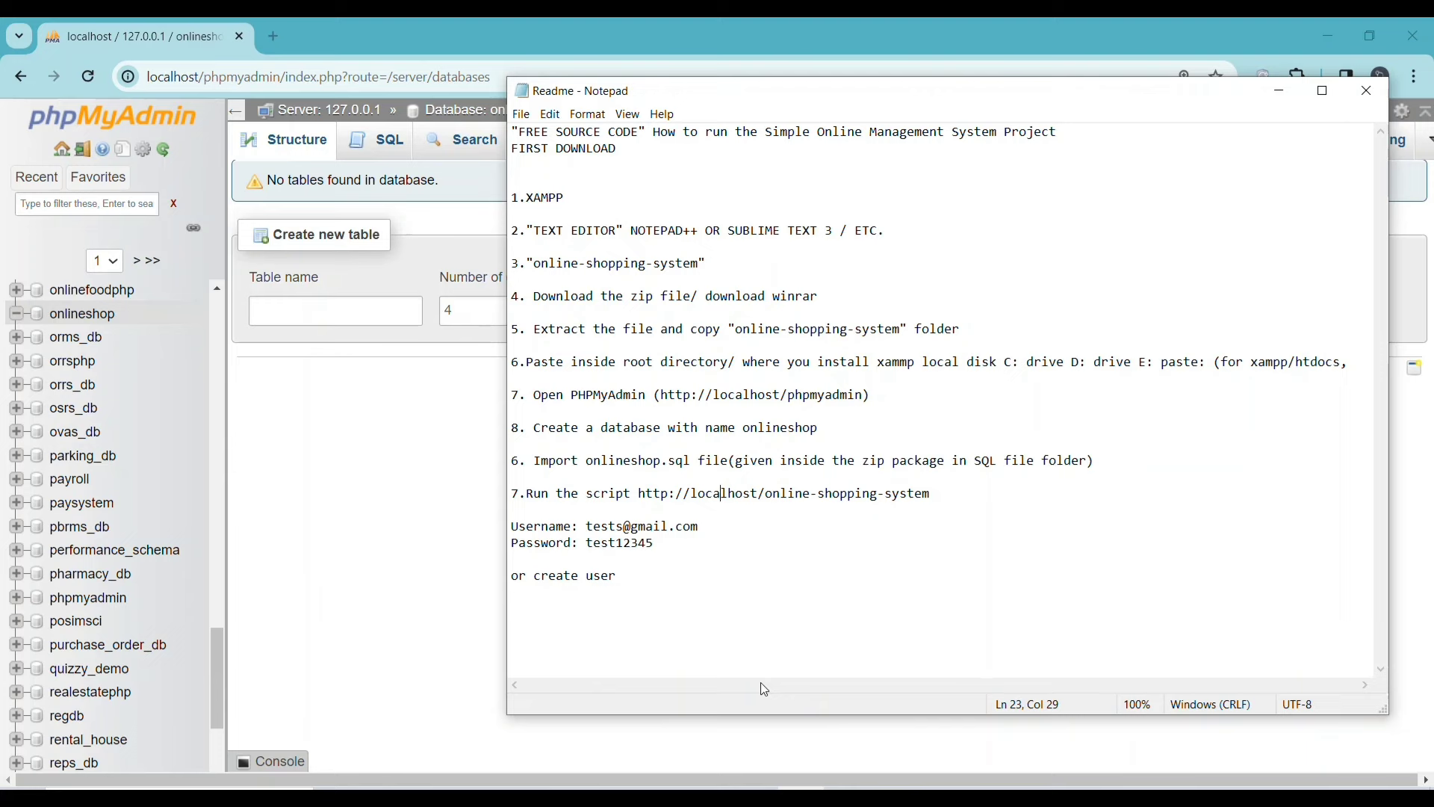
- Import htdocs\online-shopping-system\database\onlineshop.sql into the onlineshop database
{"action": "left_click", "coordinate": [439, 474]}
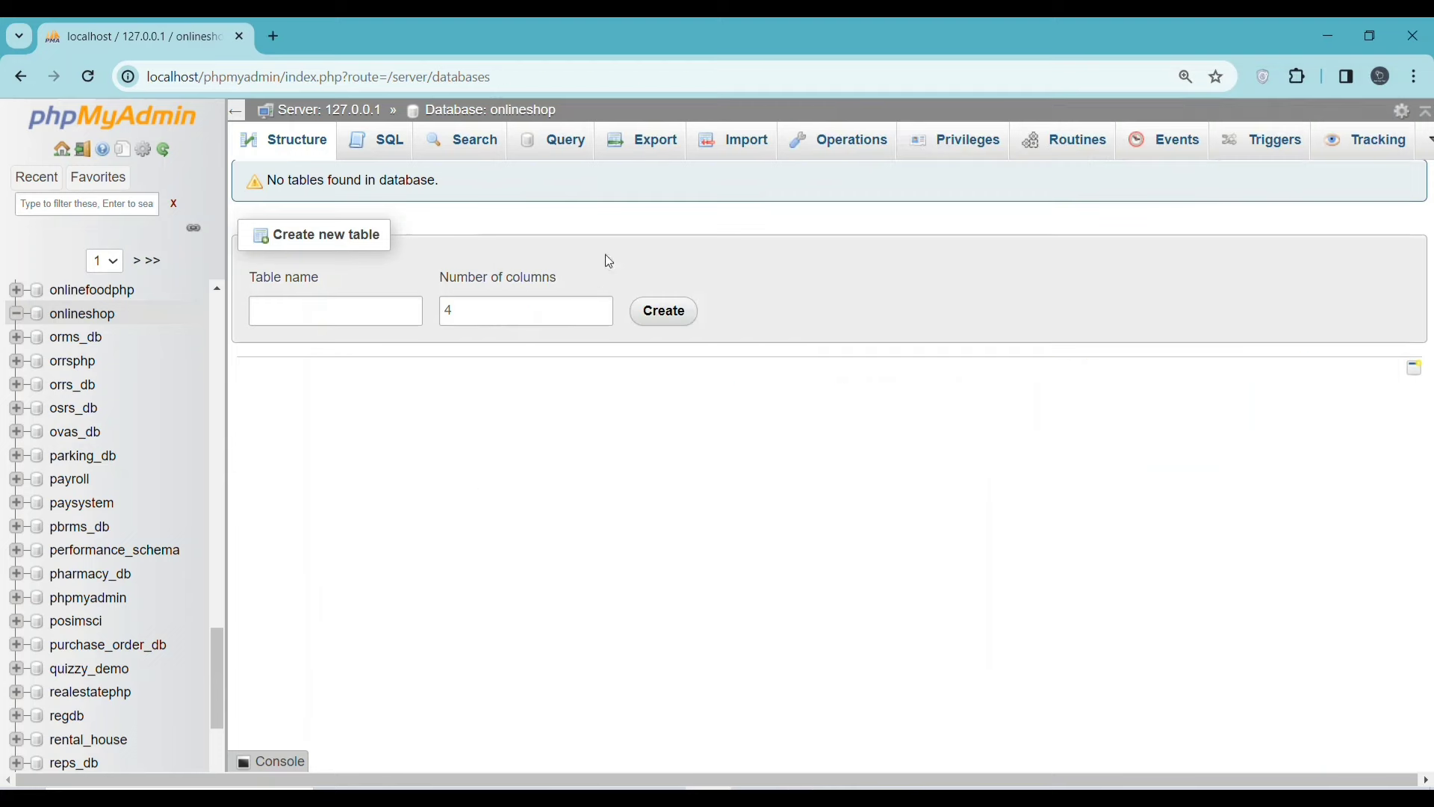
{"action": "left_click", "coordinate": [732, 145]}
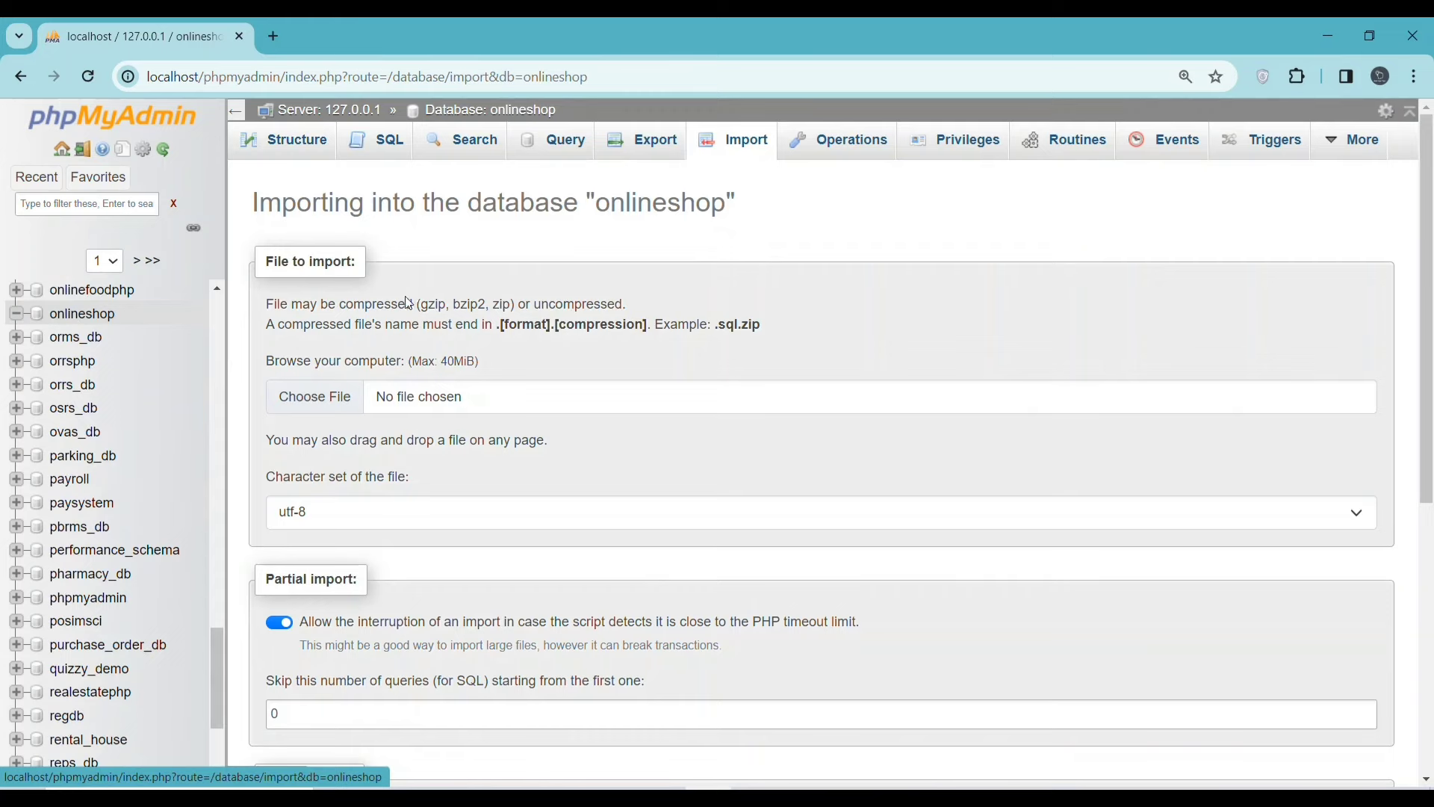
{"action": "left_click", "coordinate": [313, 394]}
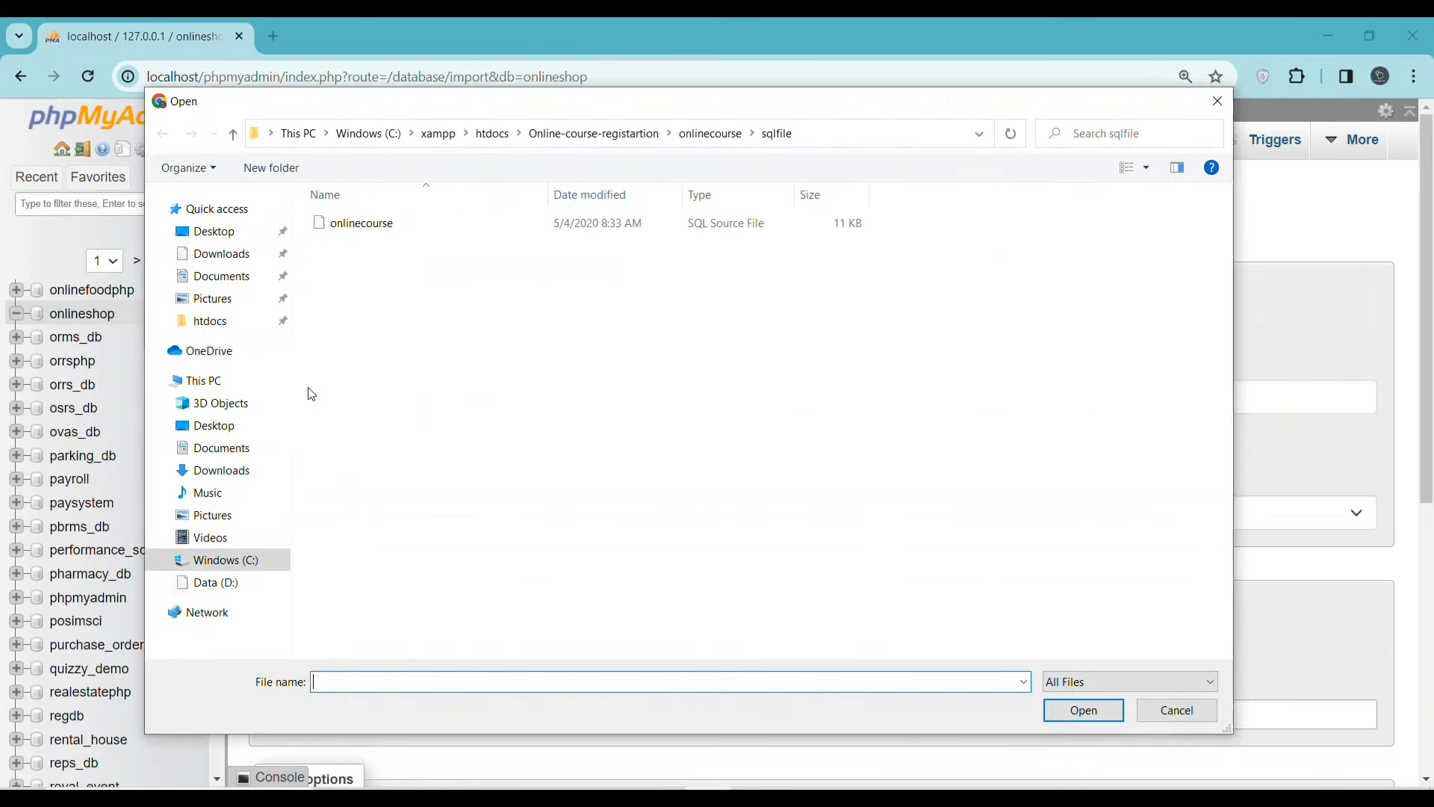
{"action": "left_click", "coordinate": [492, 133]}
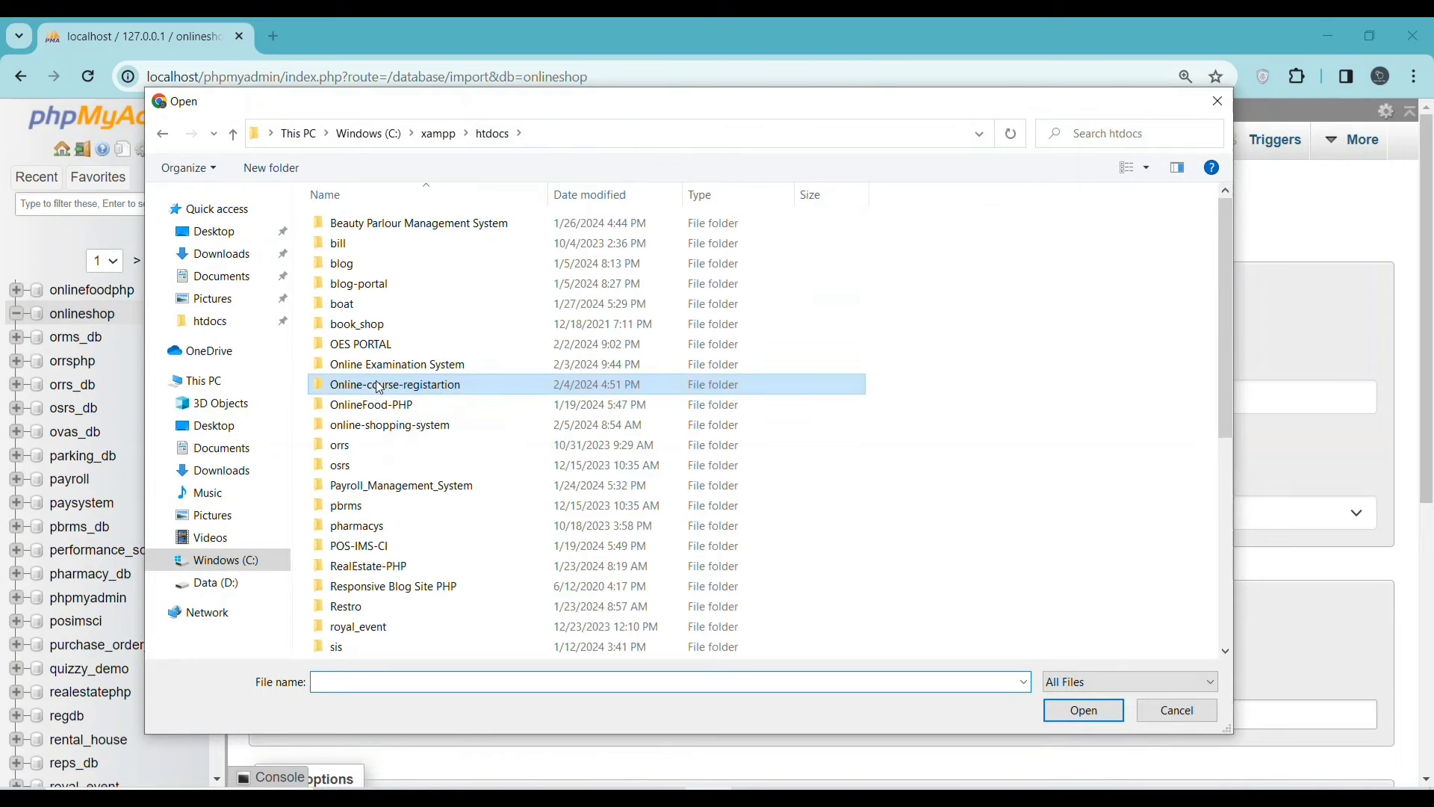
{"action": "double_click", "coordinate": [378, 426]}
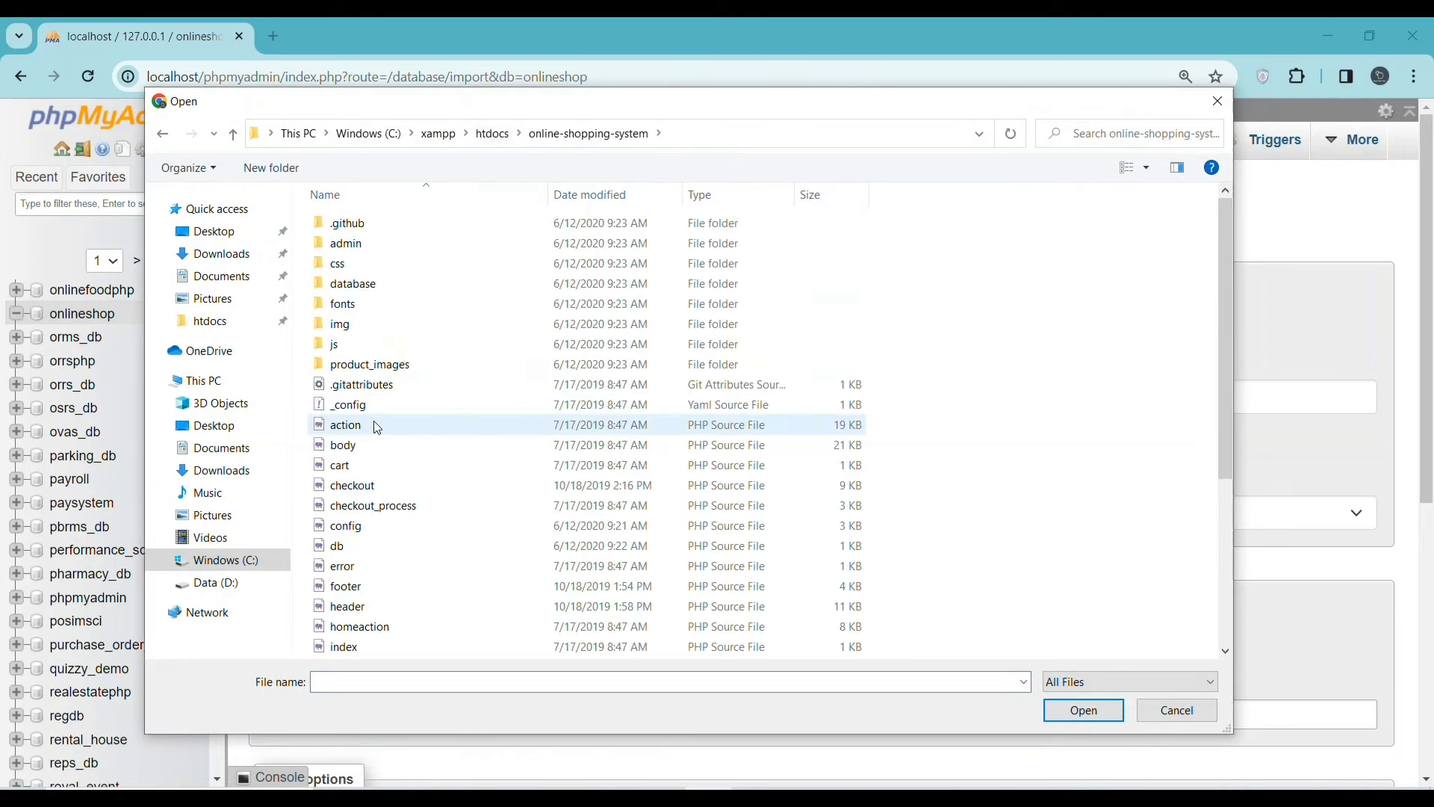
{"action": "double_click", "coordinate": [416, 288]}
{"action": "left_click", "coordinate": [419, 225]}
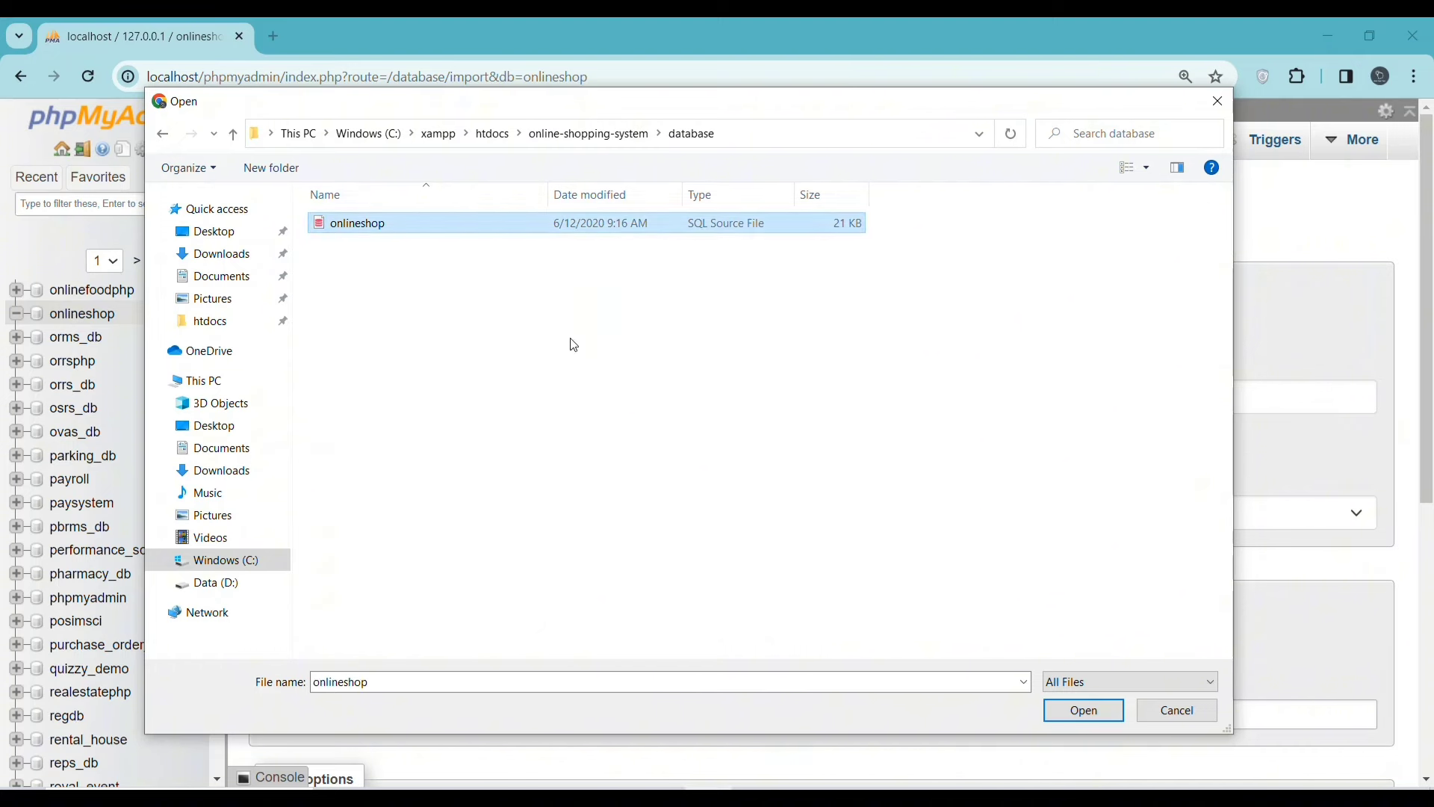
{"action": "left_click", "coordinate": [1082, 709]}
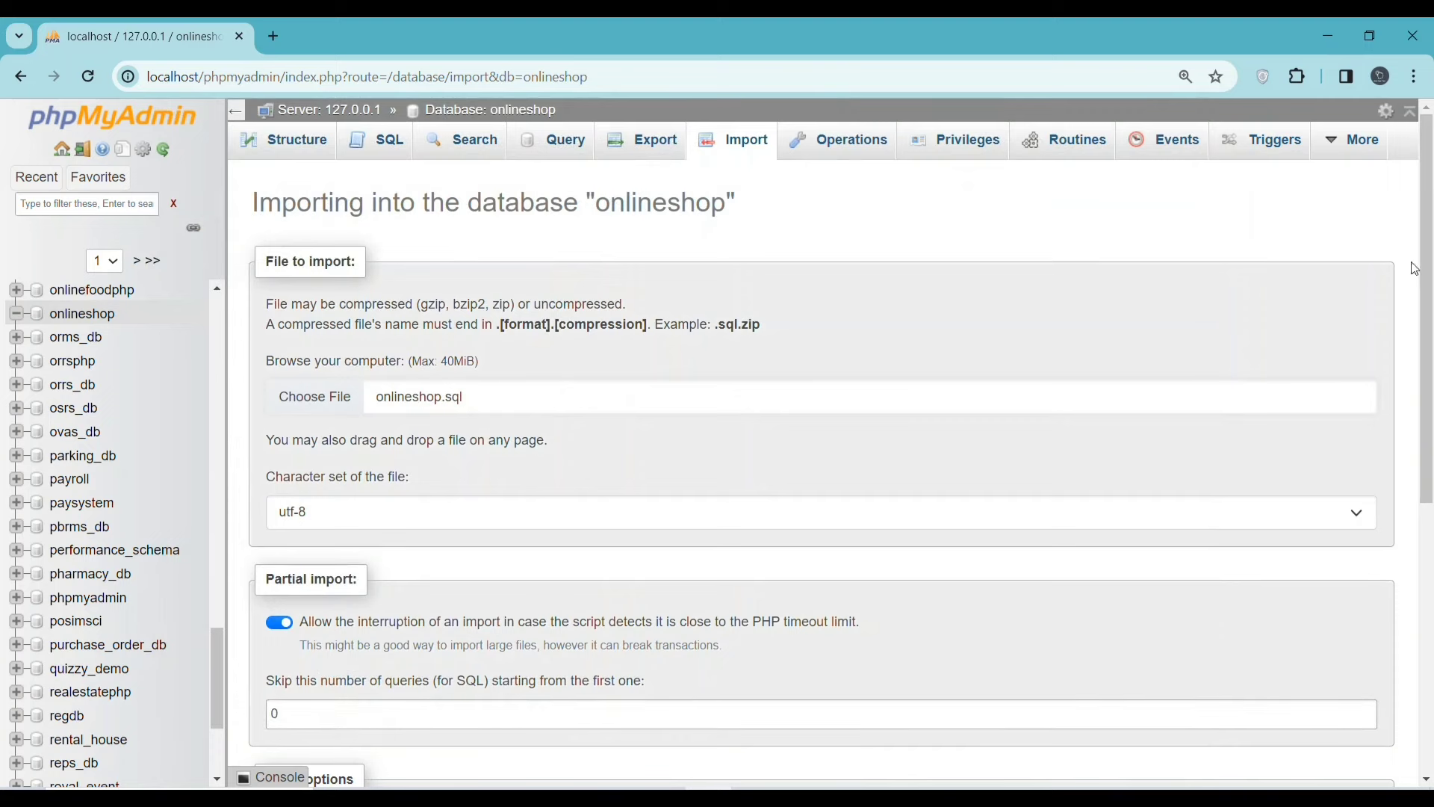
{"action": "left_click_drag", "start_coordinate": [1425, 251], "coordinate": [1421, 511]}
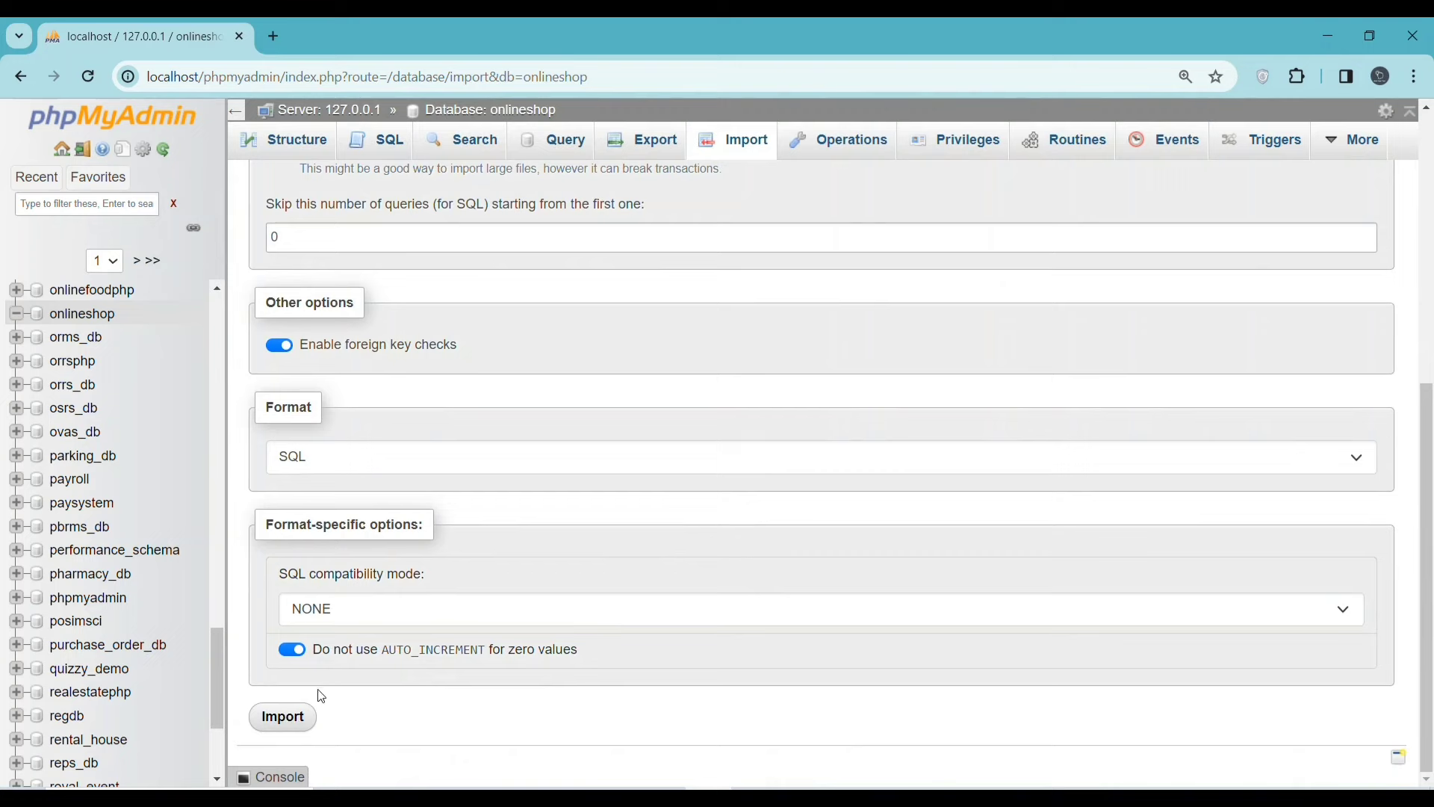
{"action": "left_click", "coordinate": [276, 716]}
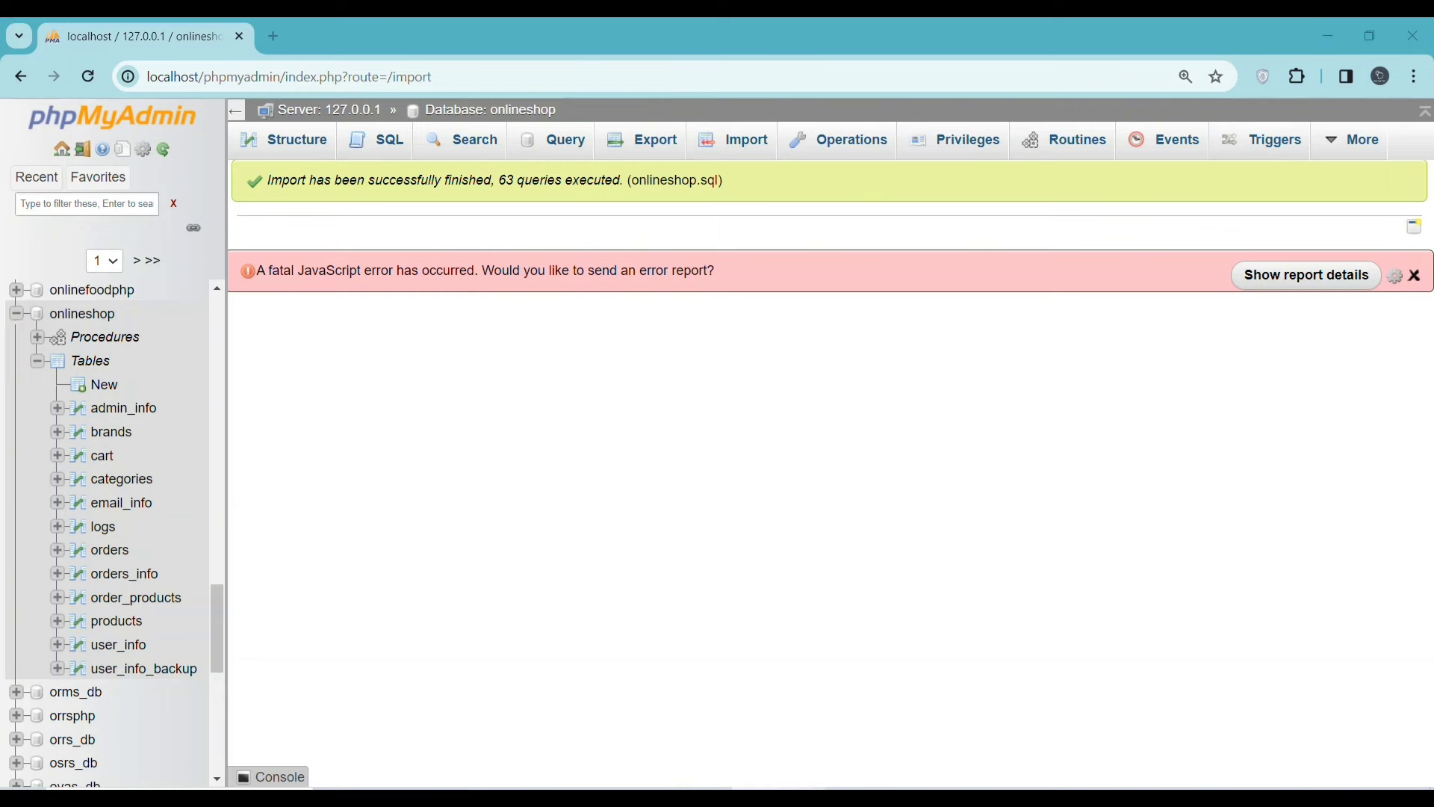
- Copy the storefront URL from the Readme
{"action": "left_click", "coordinate": [797, 784]}
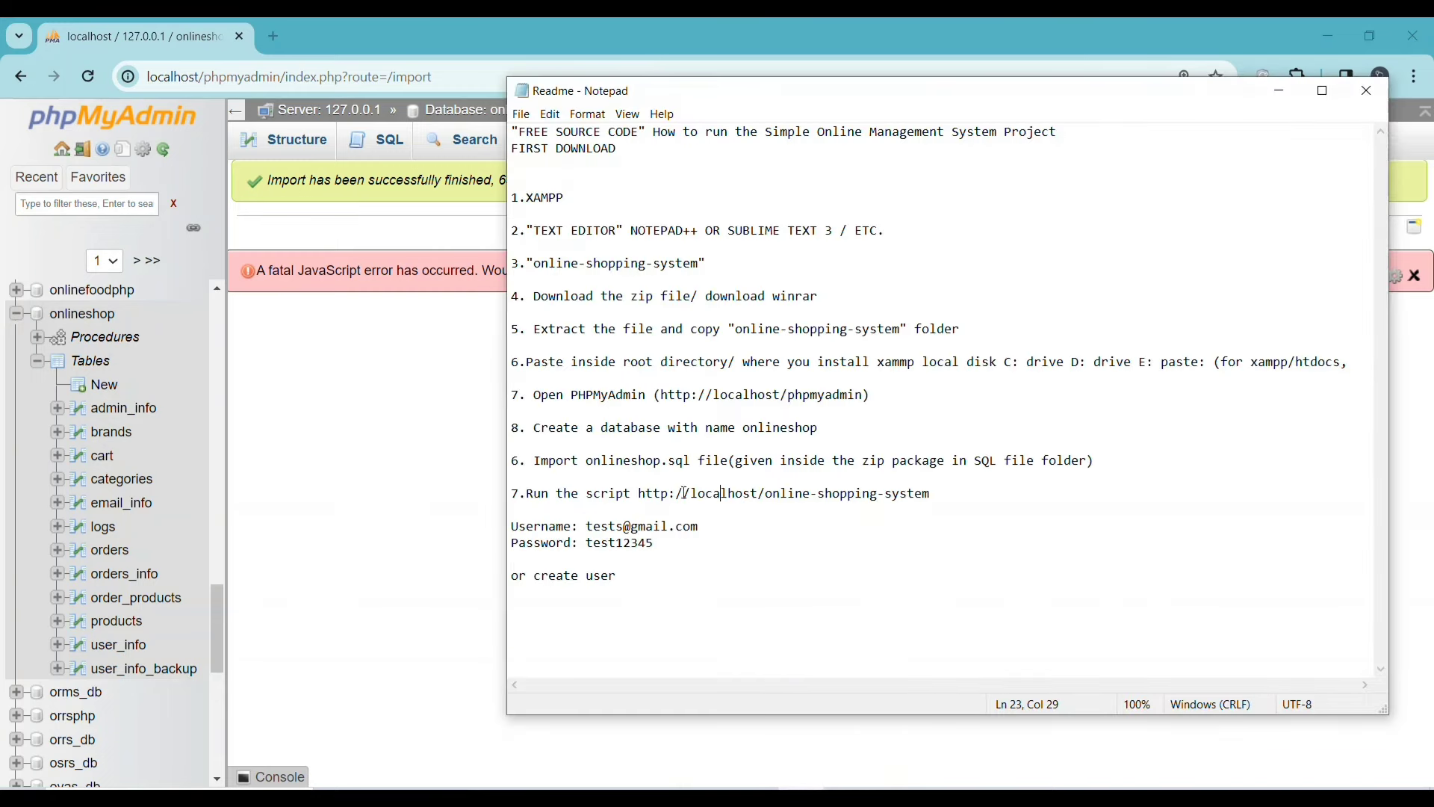
{"action": "left_click_drag", "start_coordinate": [640, 495], "coordinate": [854, 511]}
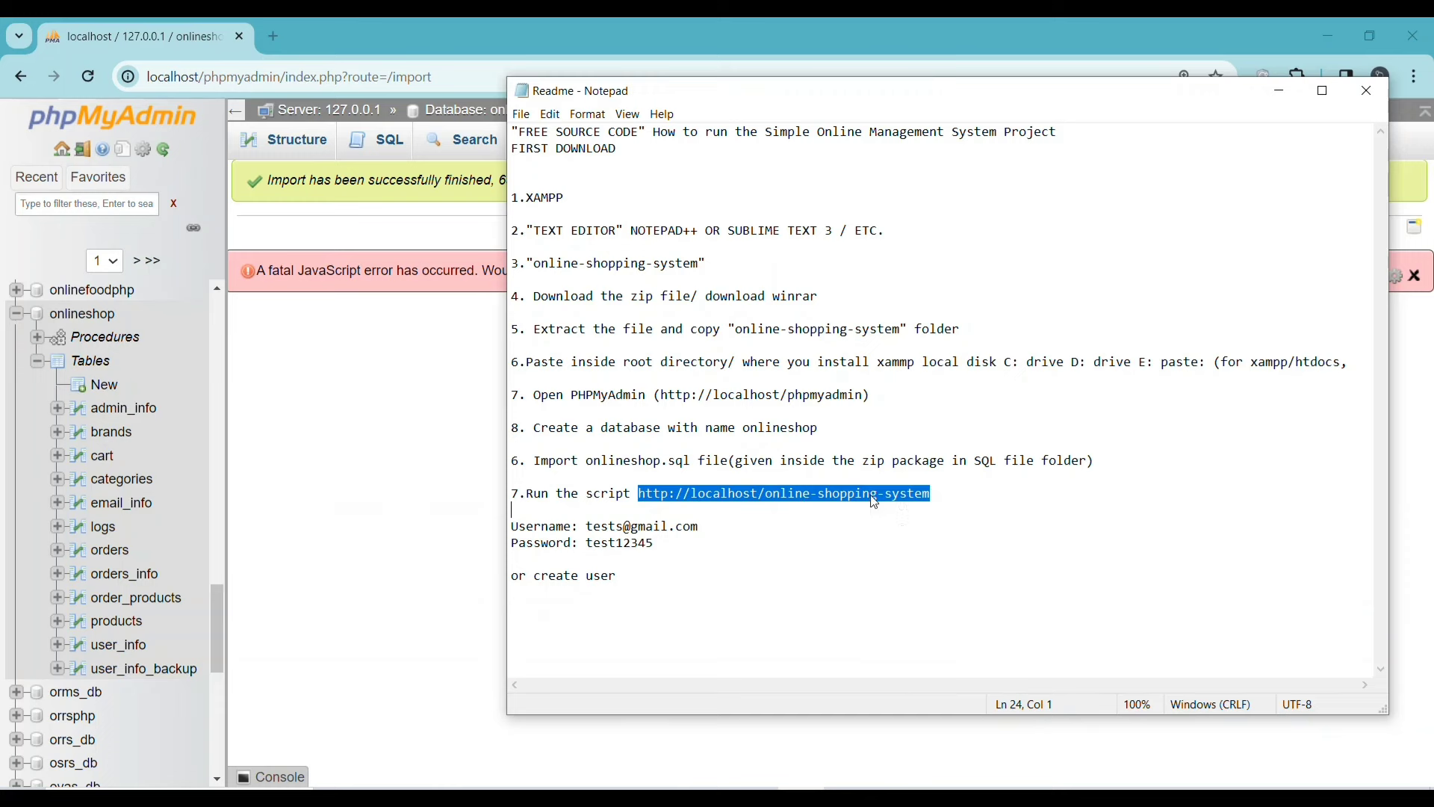
{"action": "right_click", "coordinate": [874, 501]}
{"action": "left_click", "coordinate": [912, 544]}
{"action": "left_click", "coordinate": [400, 385]}
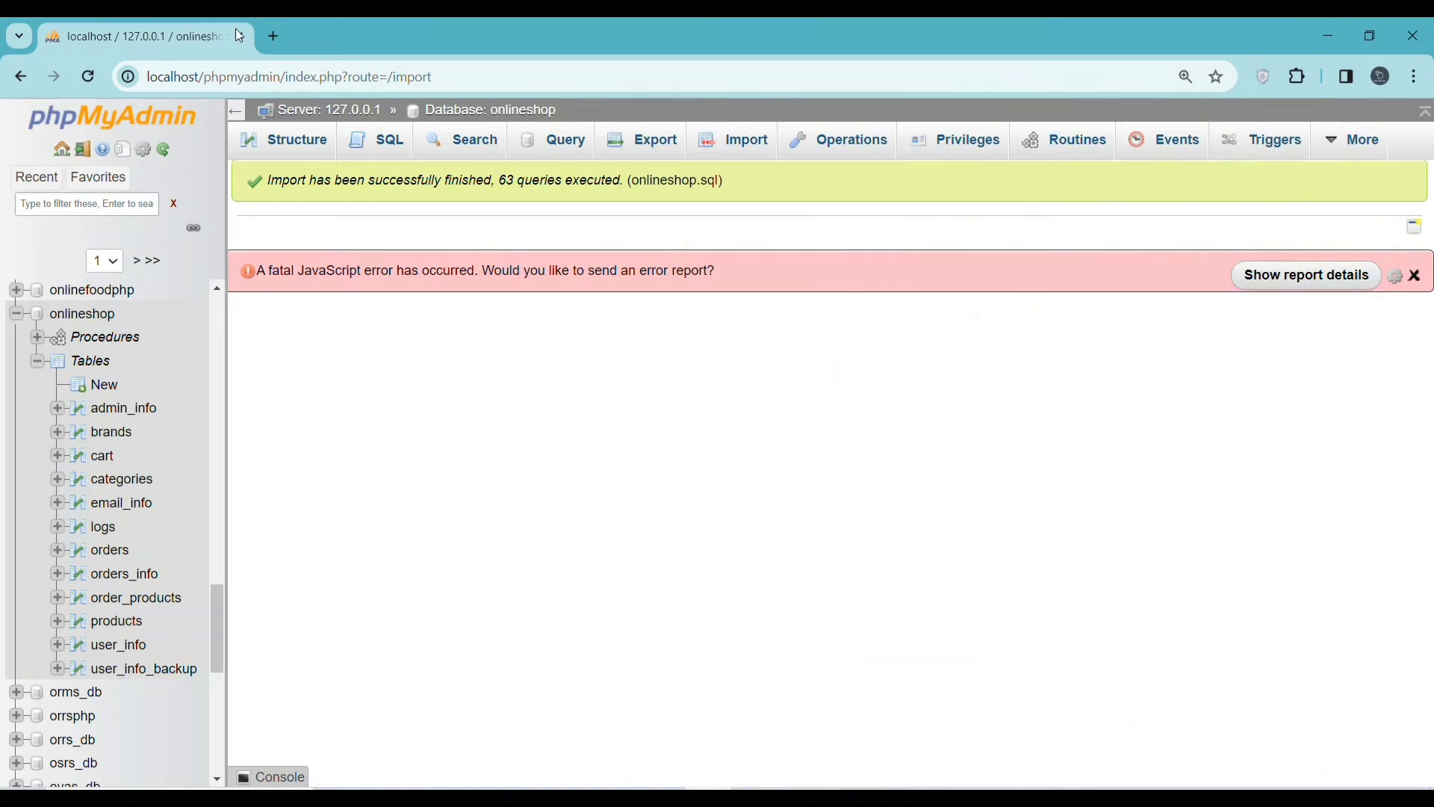
- Load localhost/online-shopping-system in a new tab and scroll through banners and Top Selling products
{"action": "left_click", "coordinate": [269, 35]}
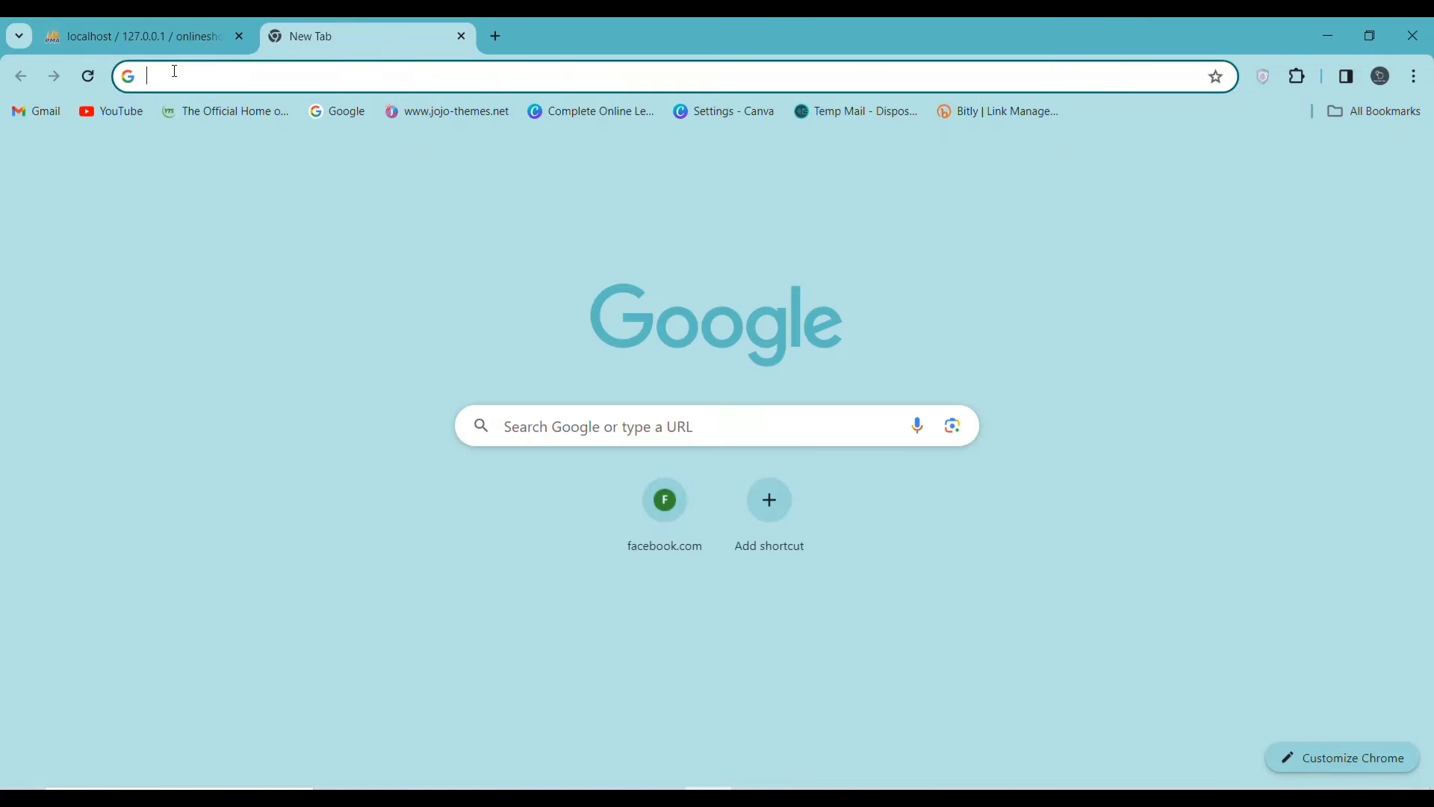
{"action": "key", "text": "ctrl+v"}
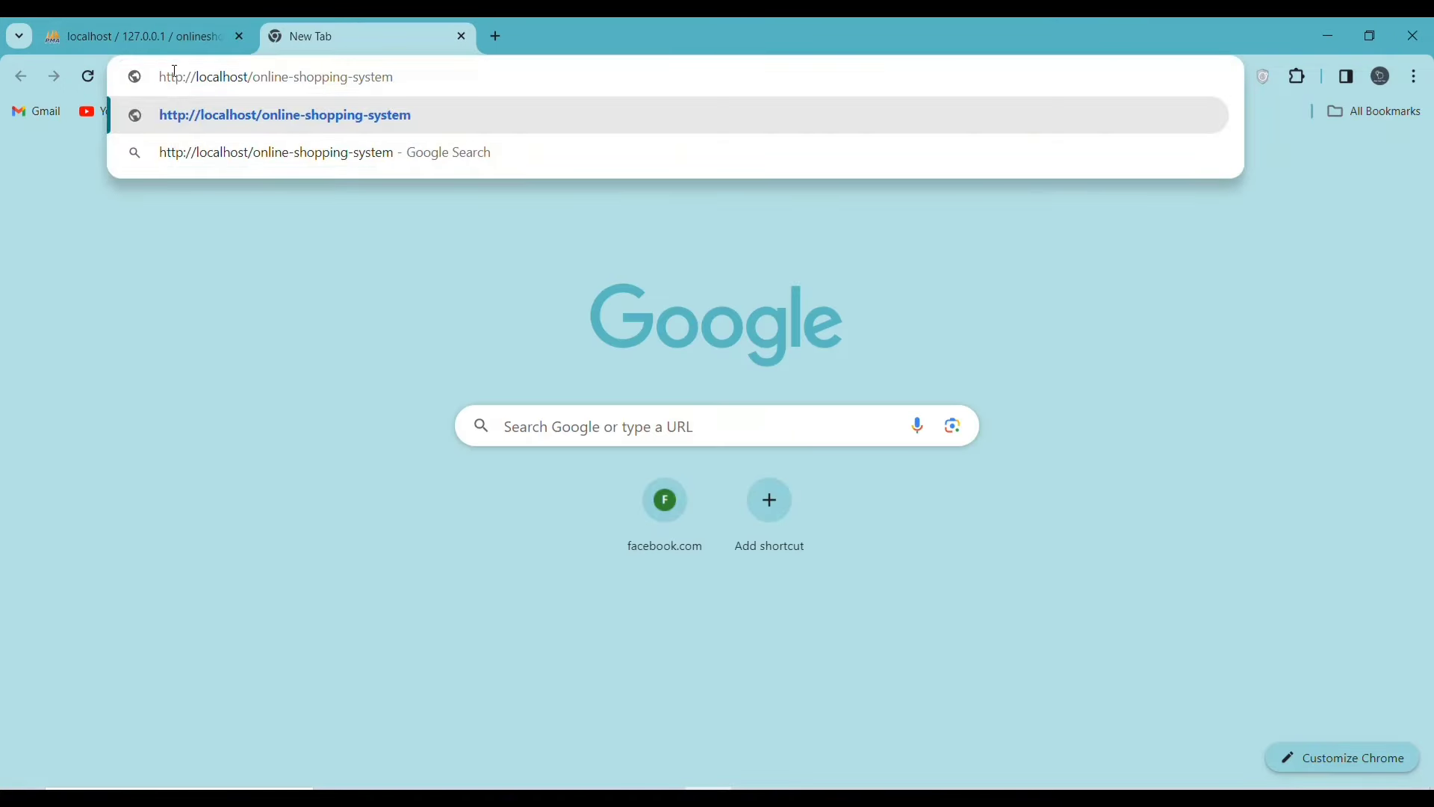
{"action": "key", "text": "Return"}
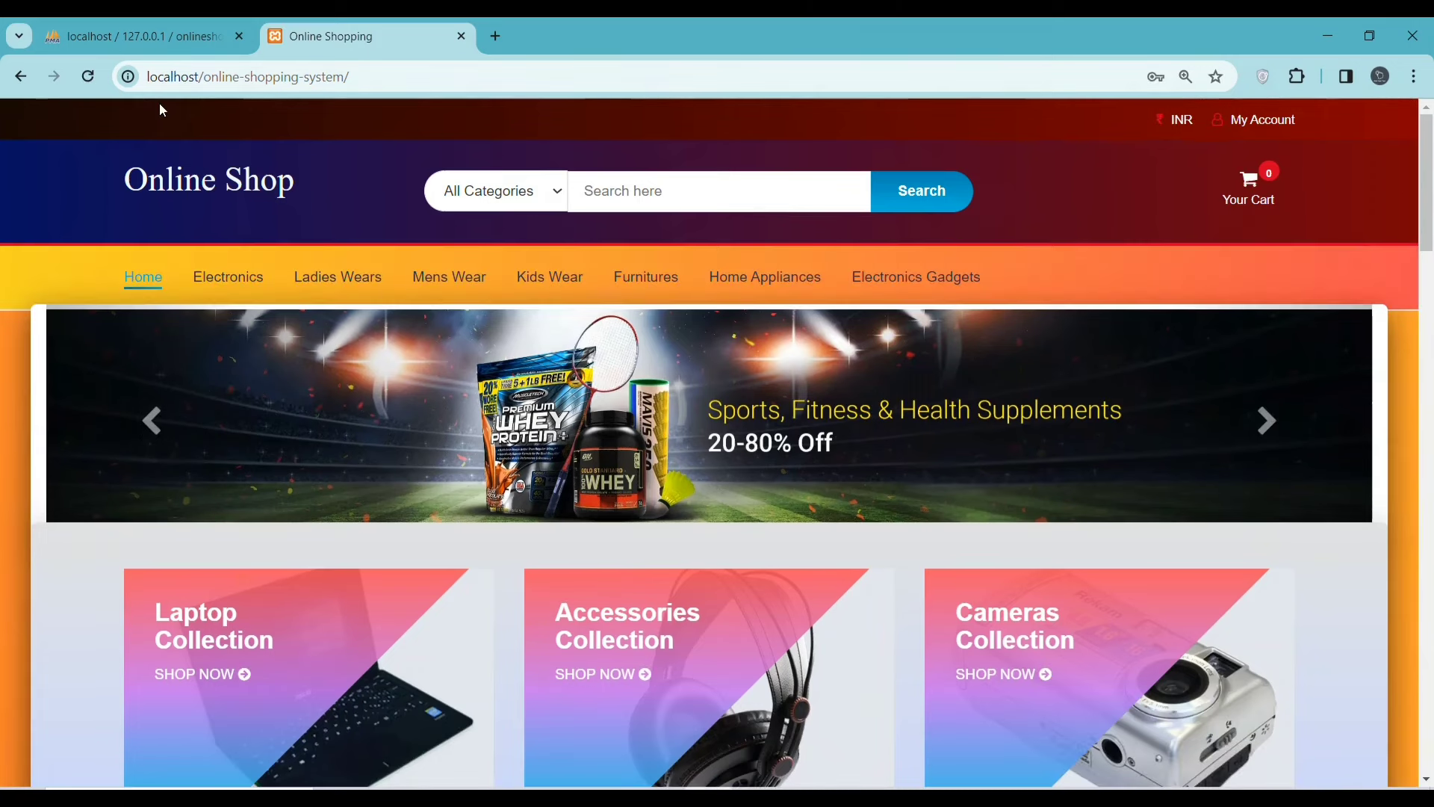
{"action": "scroll", "coordinate": [160, 110], "scroll_direction": "down", "scroll_amount": 1}
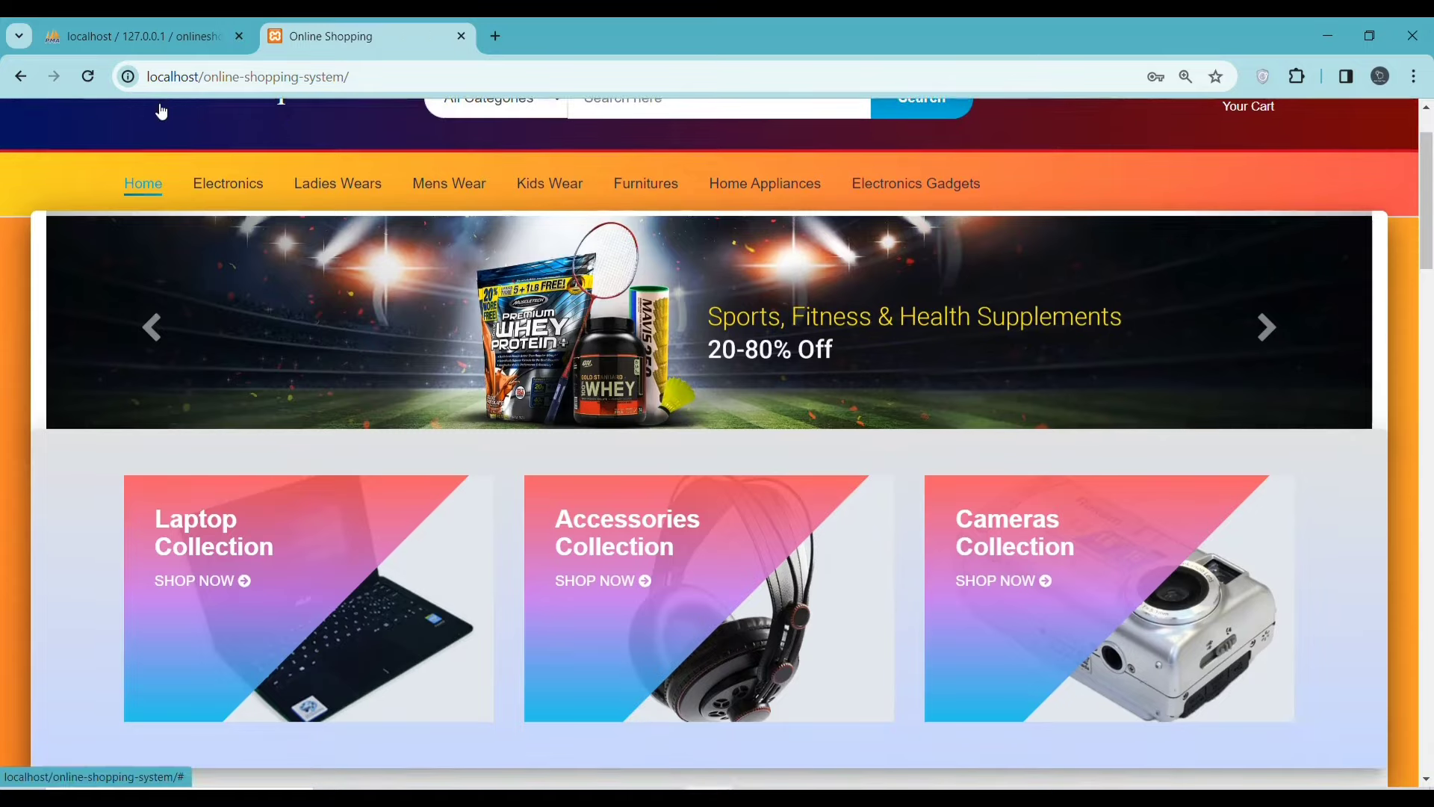
{"action": "scroll", "coordinate": [161, 110], "scroll_direction": "down", "scroll_amount": 1}
{"action": "scroll", "coordinate": [450, 176], "scroll_direction": "down", "scroll_amount": 5}
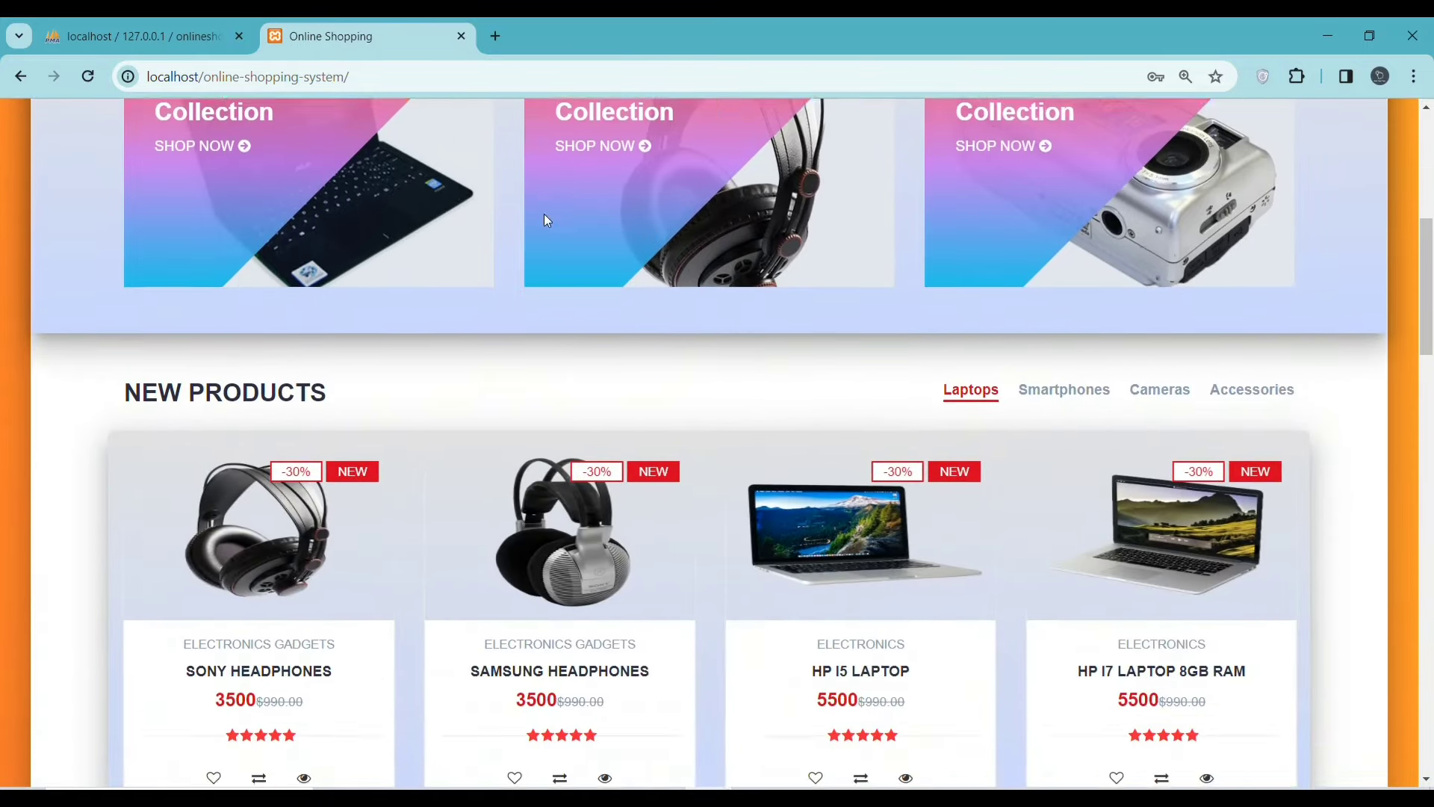
{"action": "scroll", "coordinate": [547, 220], "scroll_direction": "down", "scroll_amount": 5}
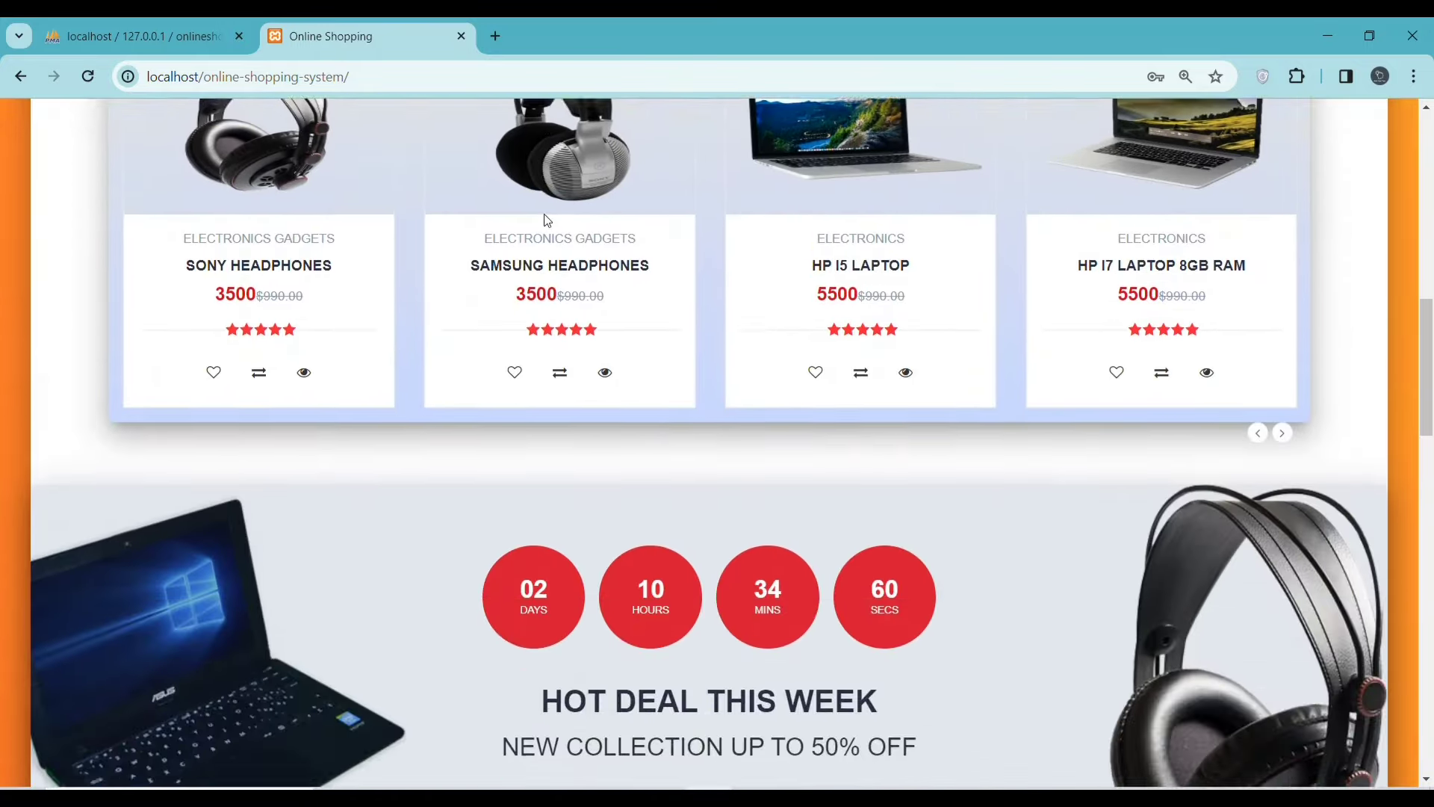
{"action": "scroll", "coordinate": [548, 221], "scroll_direction": "down", "scroll_amount": 5}
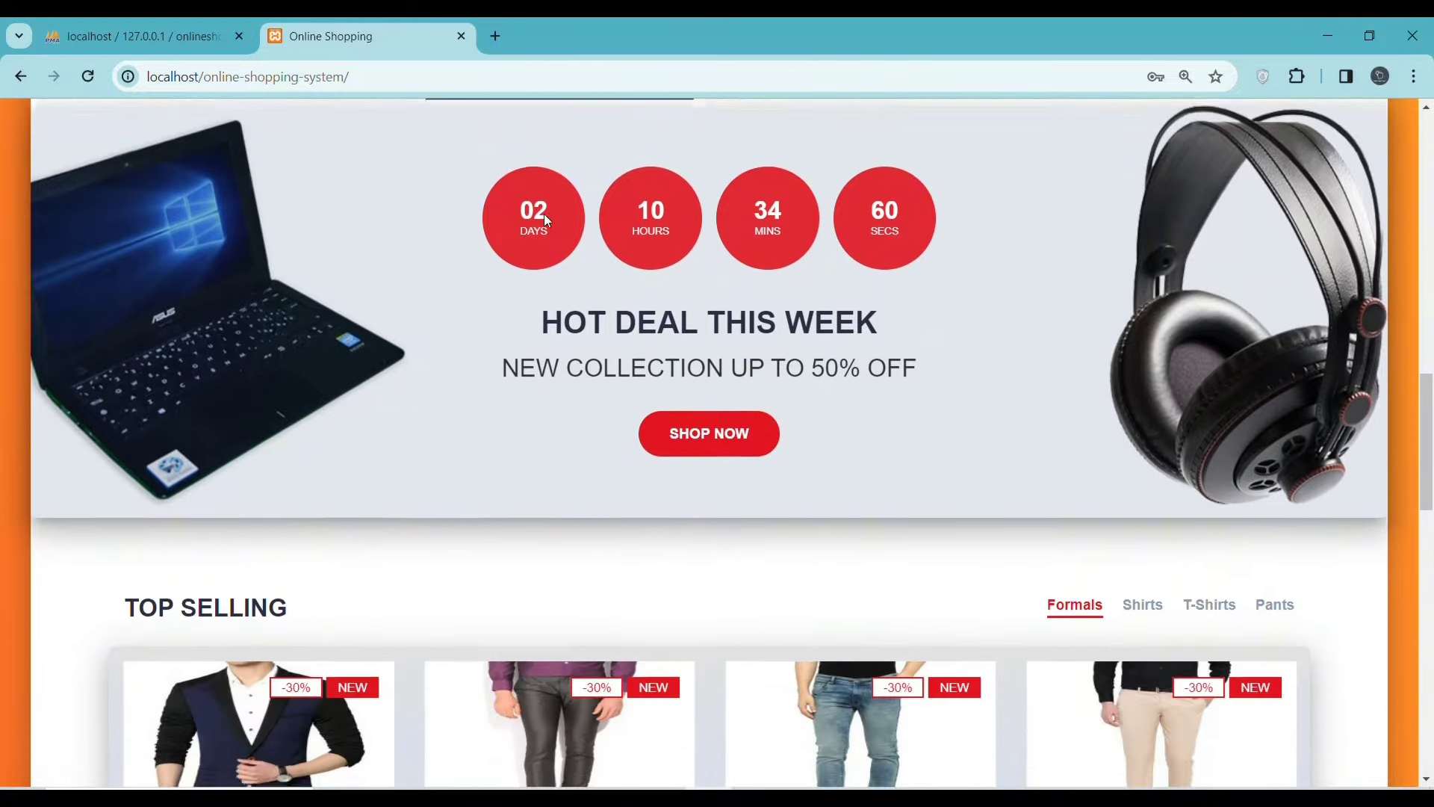
{"action": "scroll", "coordinate": [548, 220], "scroll_direction": "down", "scroll_amount": 5}
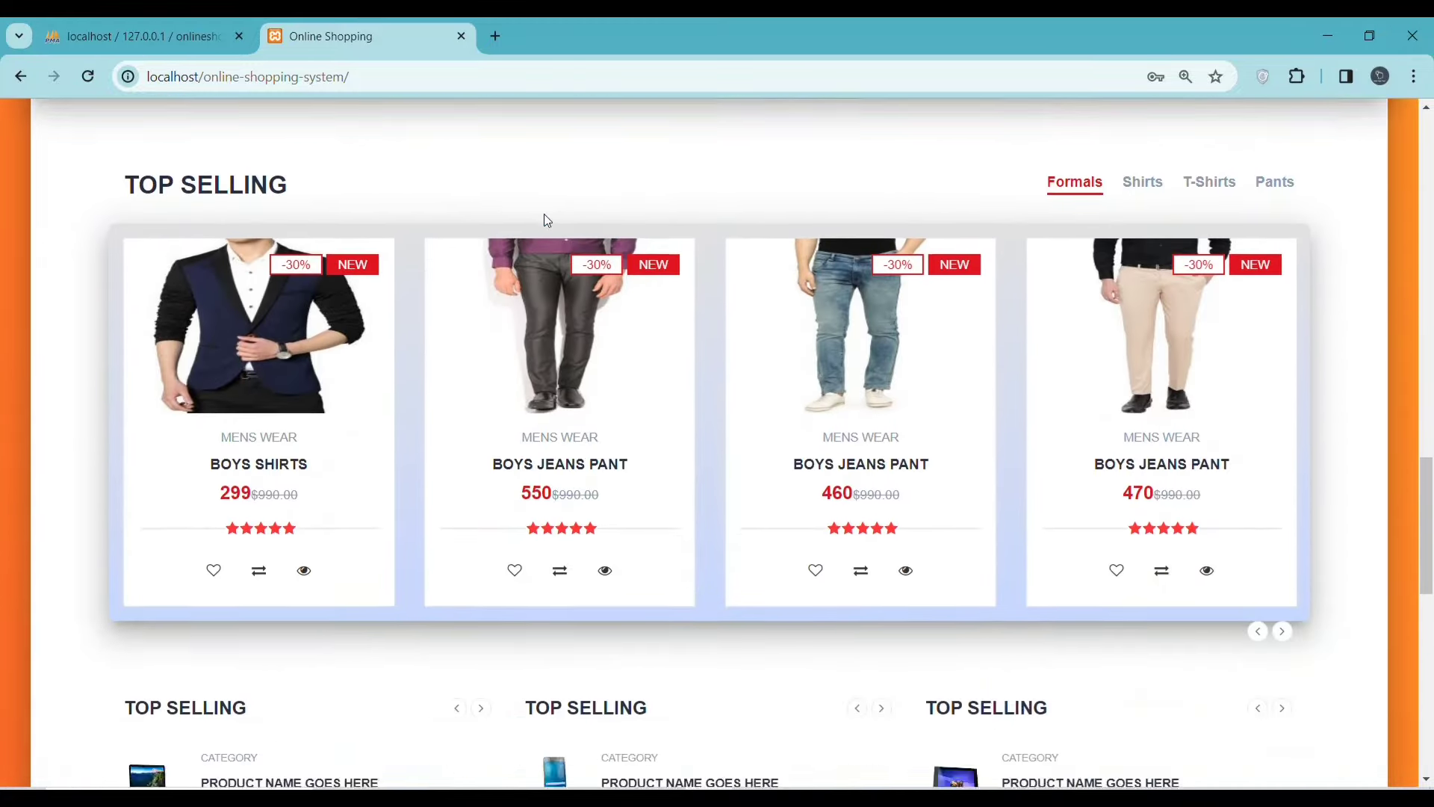
{"action": "scroll", "coordinate": [546, 218], "scroll_direction": "down", "scroll_amount": 6}
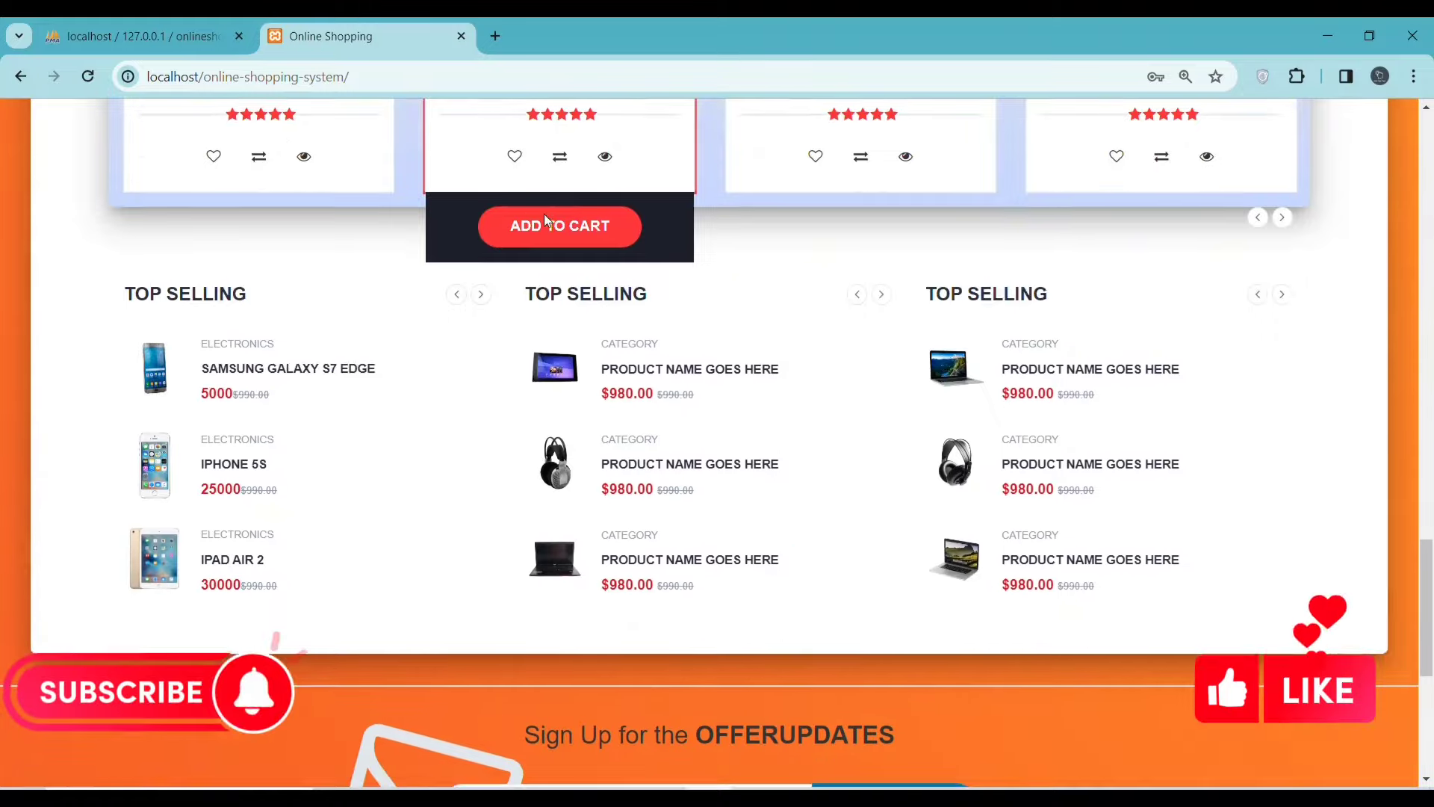
{"action": "scroll", "coordinate": [545, 219], "scroll_direction": "down", "scroll_amount": 4}
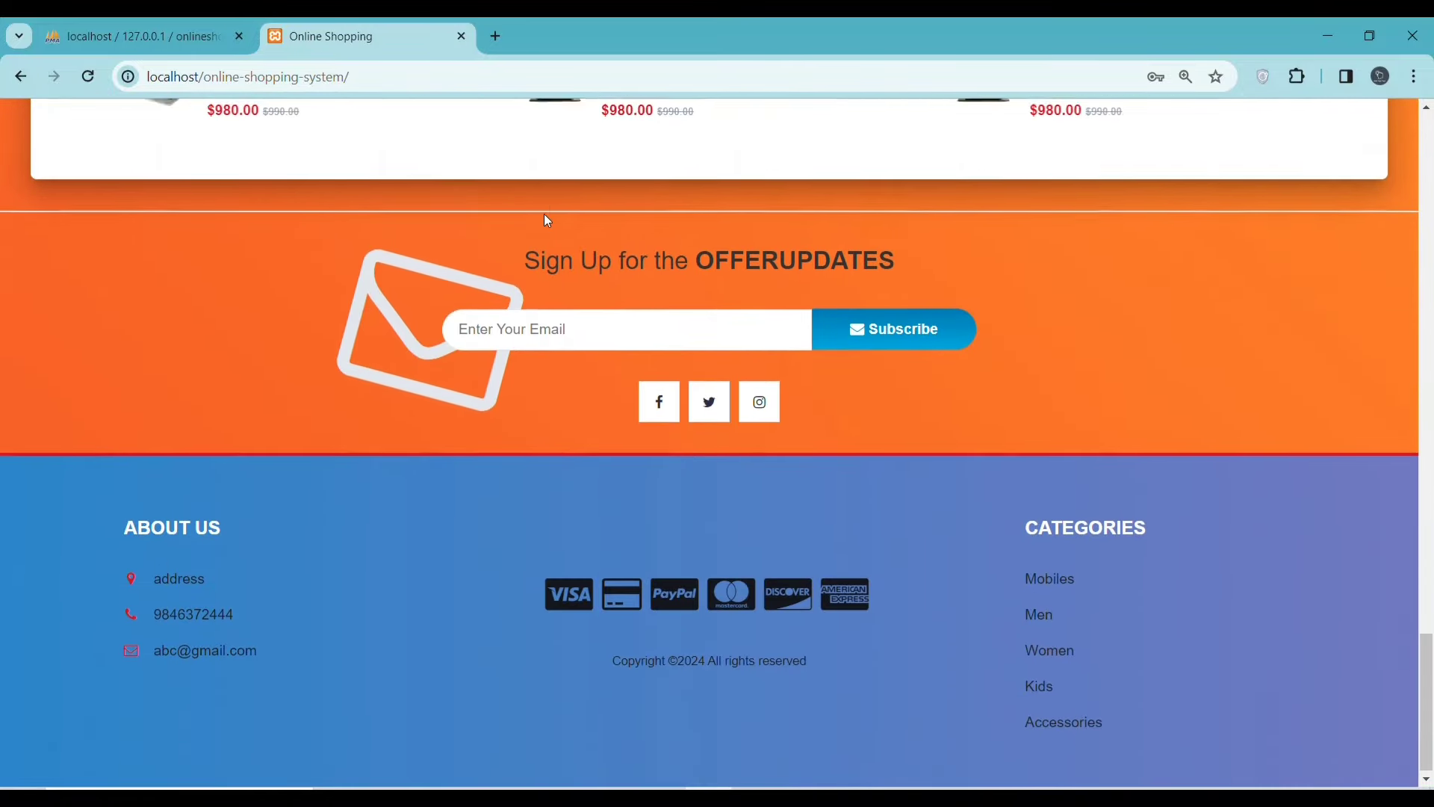
{"action": "scroll", "coordinate": [793, 452], "scroll_direction": "up", "scroll_amount": 4}
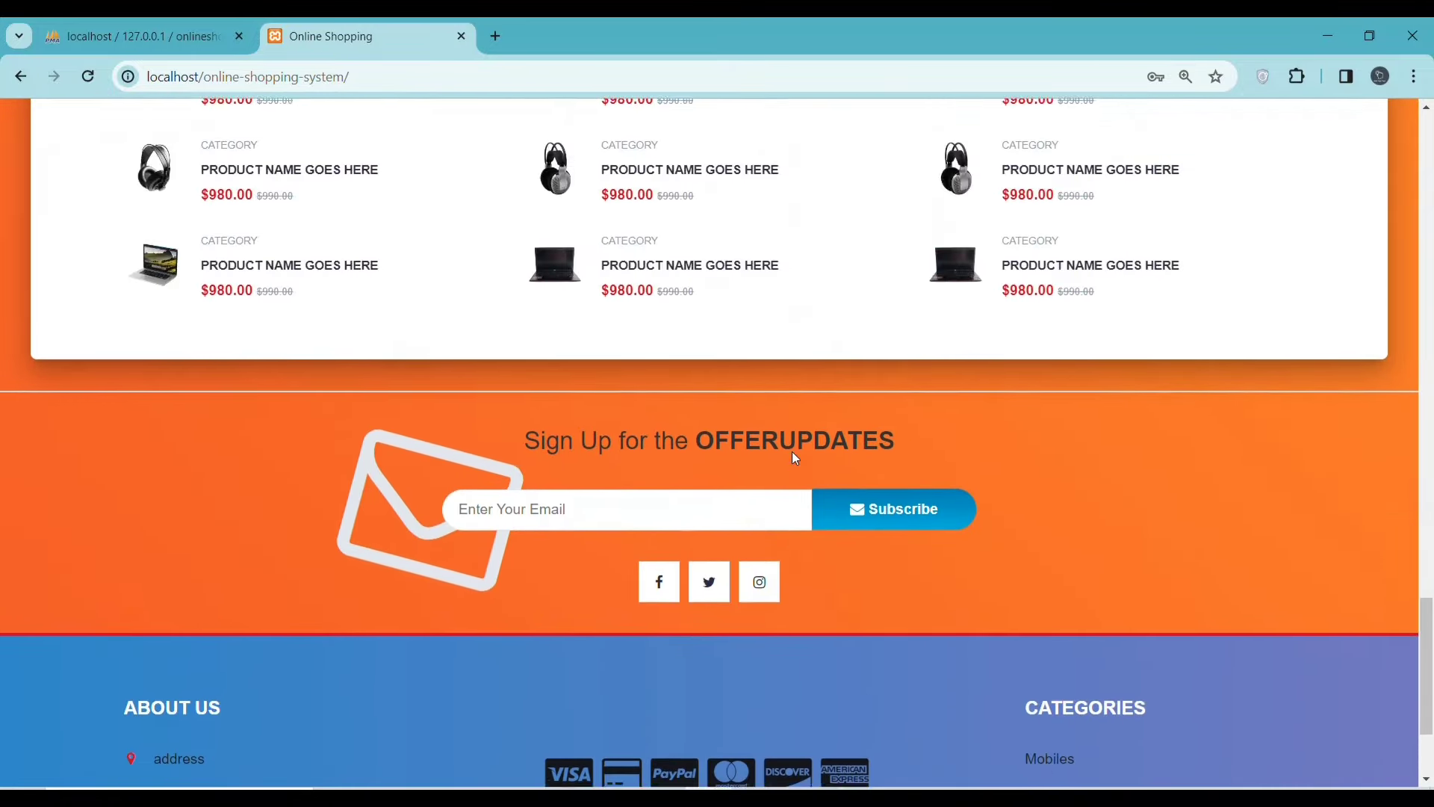
{"action": "scroll", "coordinate": [634, 400], "scroll_direction": "up", "scroll_amount": 6}
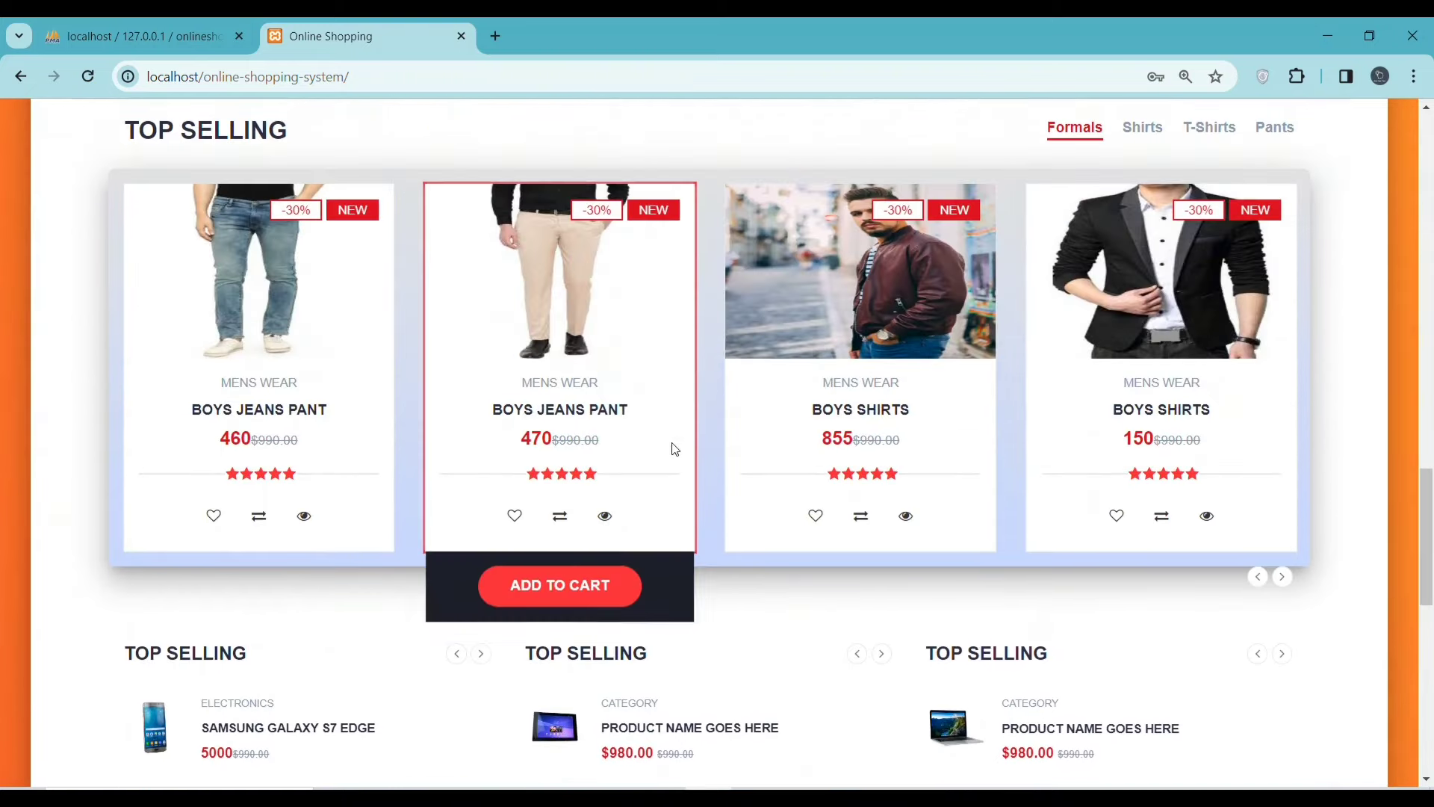
{"action": "scroll", "coordinate": [802, 398], "scroll_direction": "up", "scroll_amount": 3}
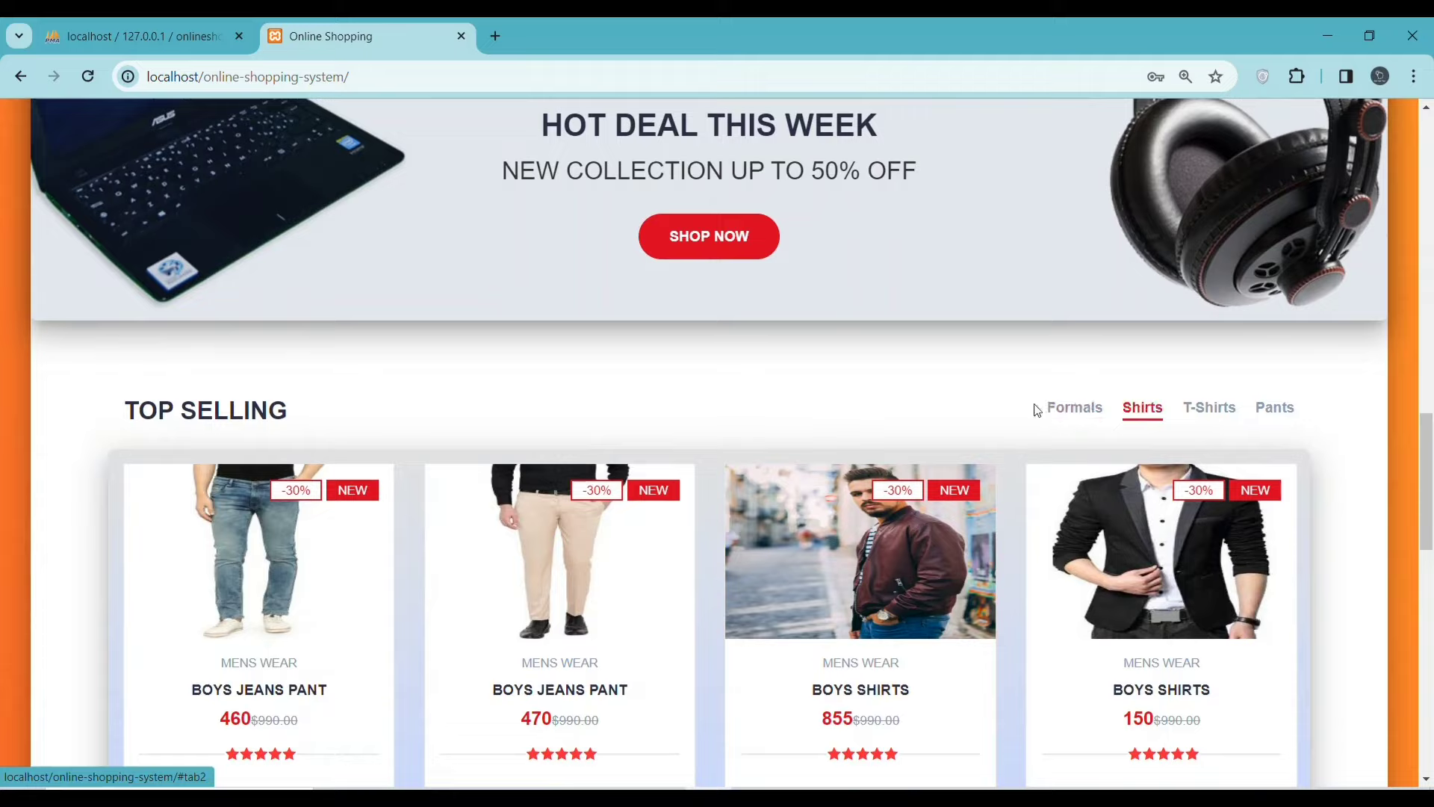
{"action": "scroll", "coordinate": [762, 392], "scroll_direction": "up", "scroll_amount": 12}
{"action": "scroll", "coordinate": [762, 392], "scroll_direction": "up", "scroll_amount": 6}
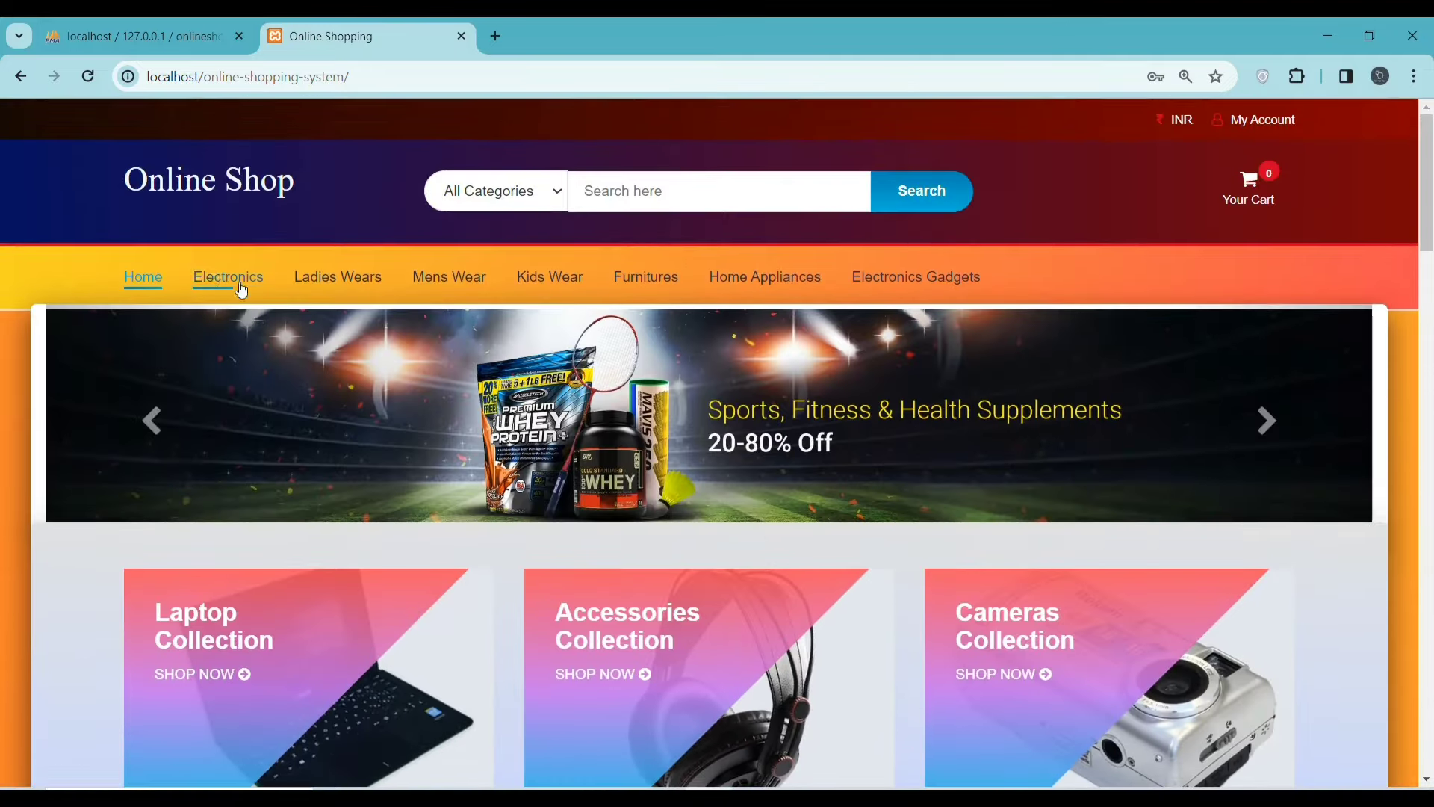
- Browse the Electronics, Mens Wear, Furnitures and Home Appliances listings from the top menu
{"action": "left_click", "coordinate": [217, 278]}
{"action": "scroll", "coordinate": [755, 510], "scroll_direction": "down", "scroll_amount": 2}
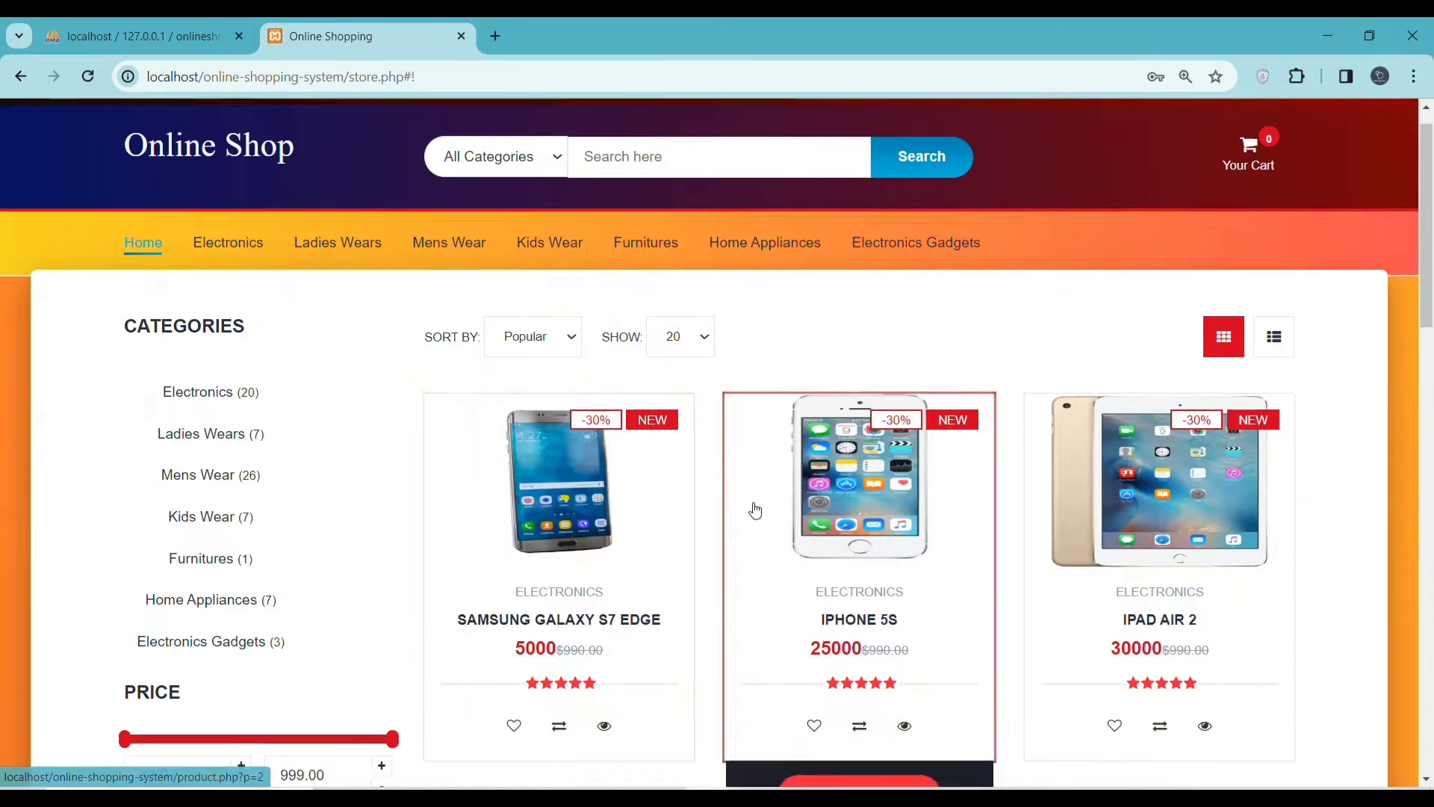
{"action": "scroll", "coordinate": [755, 510], "scroll_direction": "down", "scroll_amount": 12}
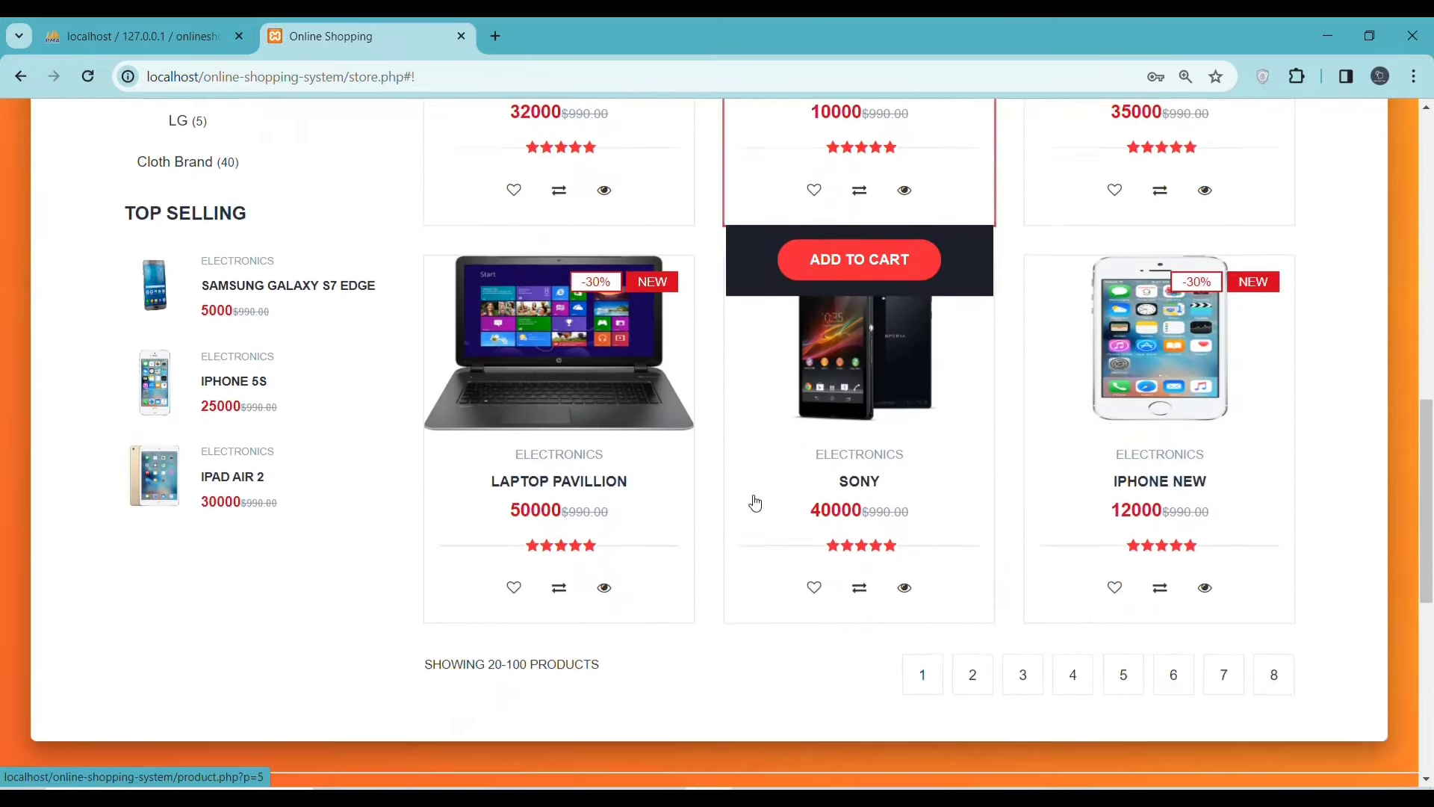
{"action": "scroll", "coordinate": [755, 503], "scroll_direction": "down", "scroll_amount": 7}
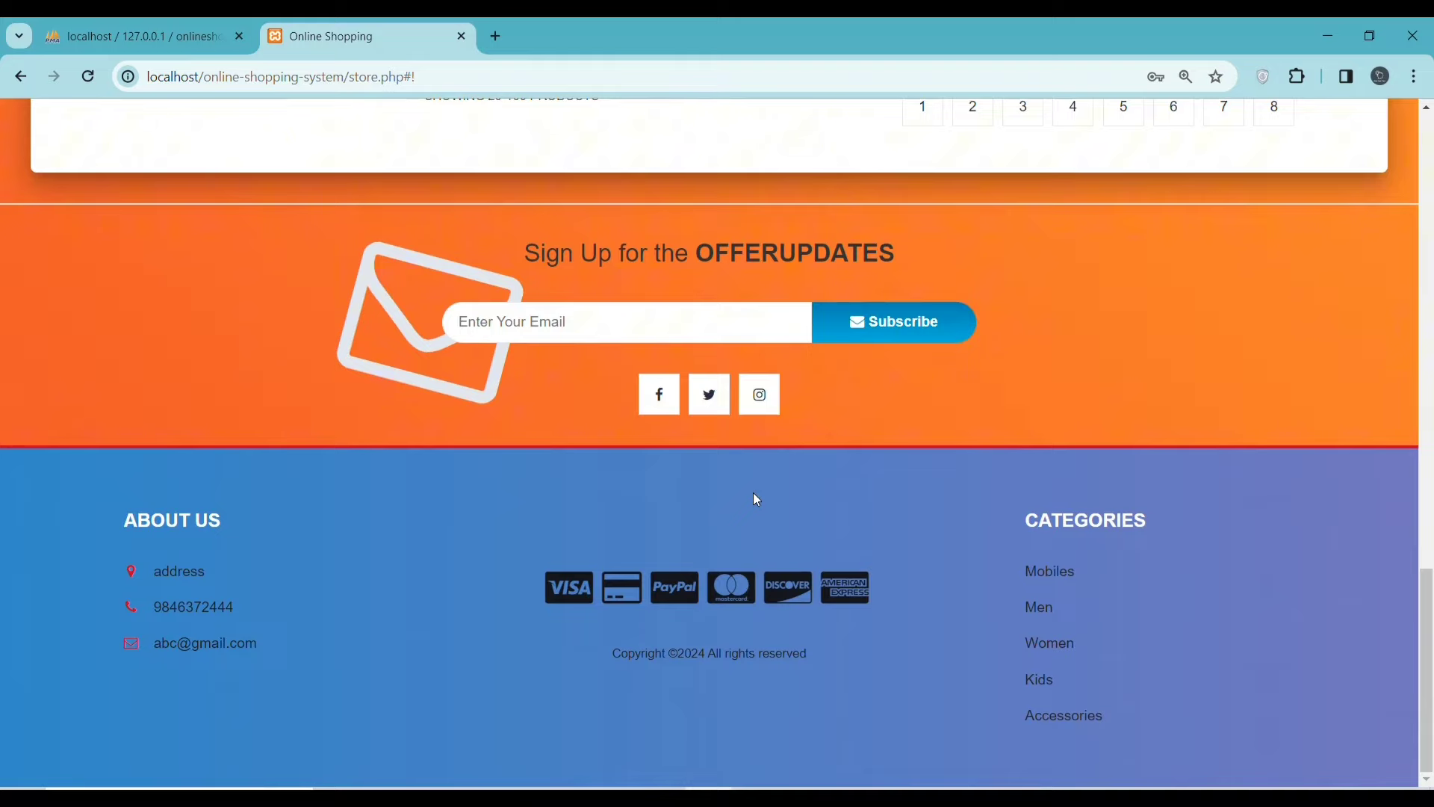
{"action": "scroll", "coordinate": [181, 148], "scroll_direction": "up", "scroll_amount": 13}
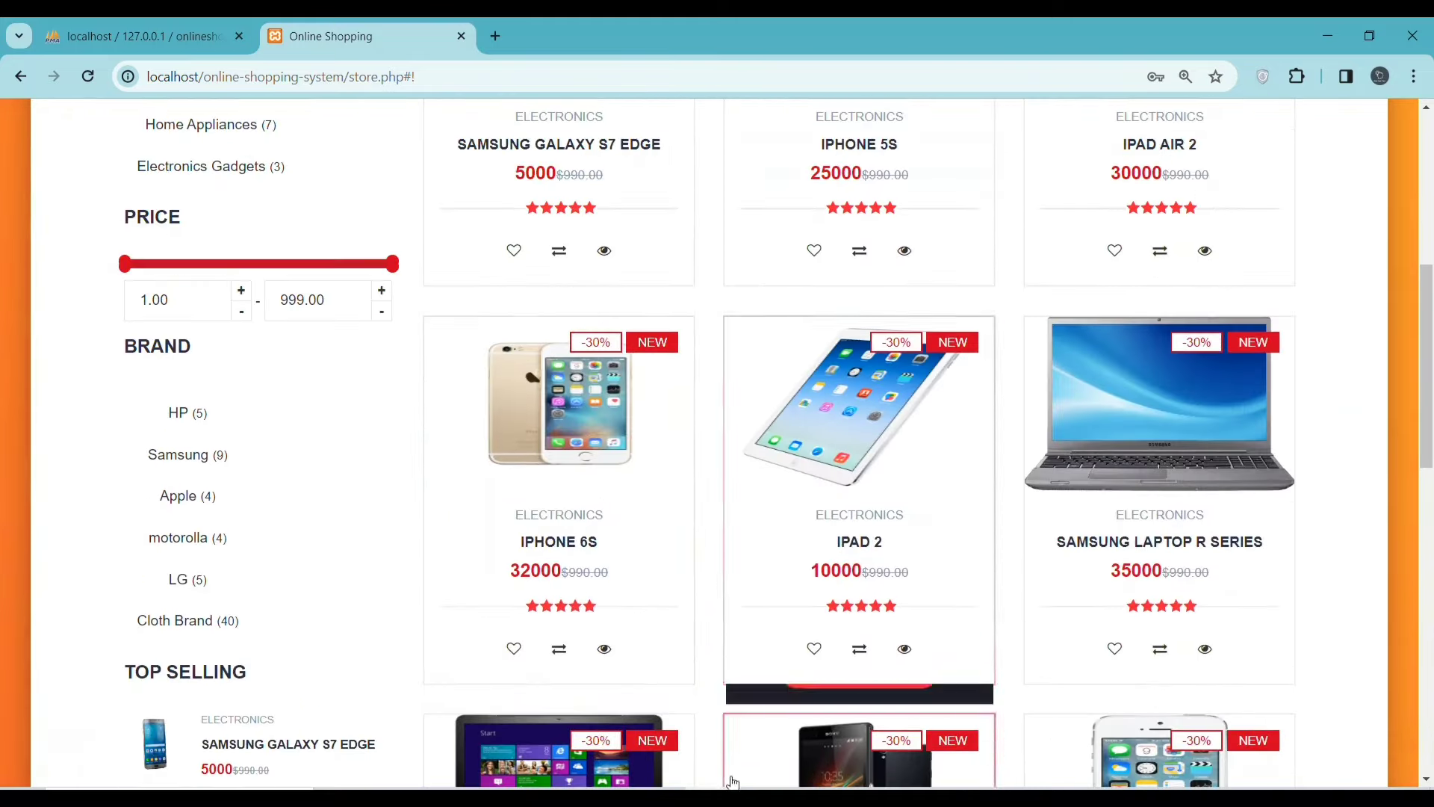
{"action": "scroll", "coordinate": [586, 470], "scroll_direction": "up", "scroll_amount": 6}
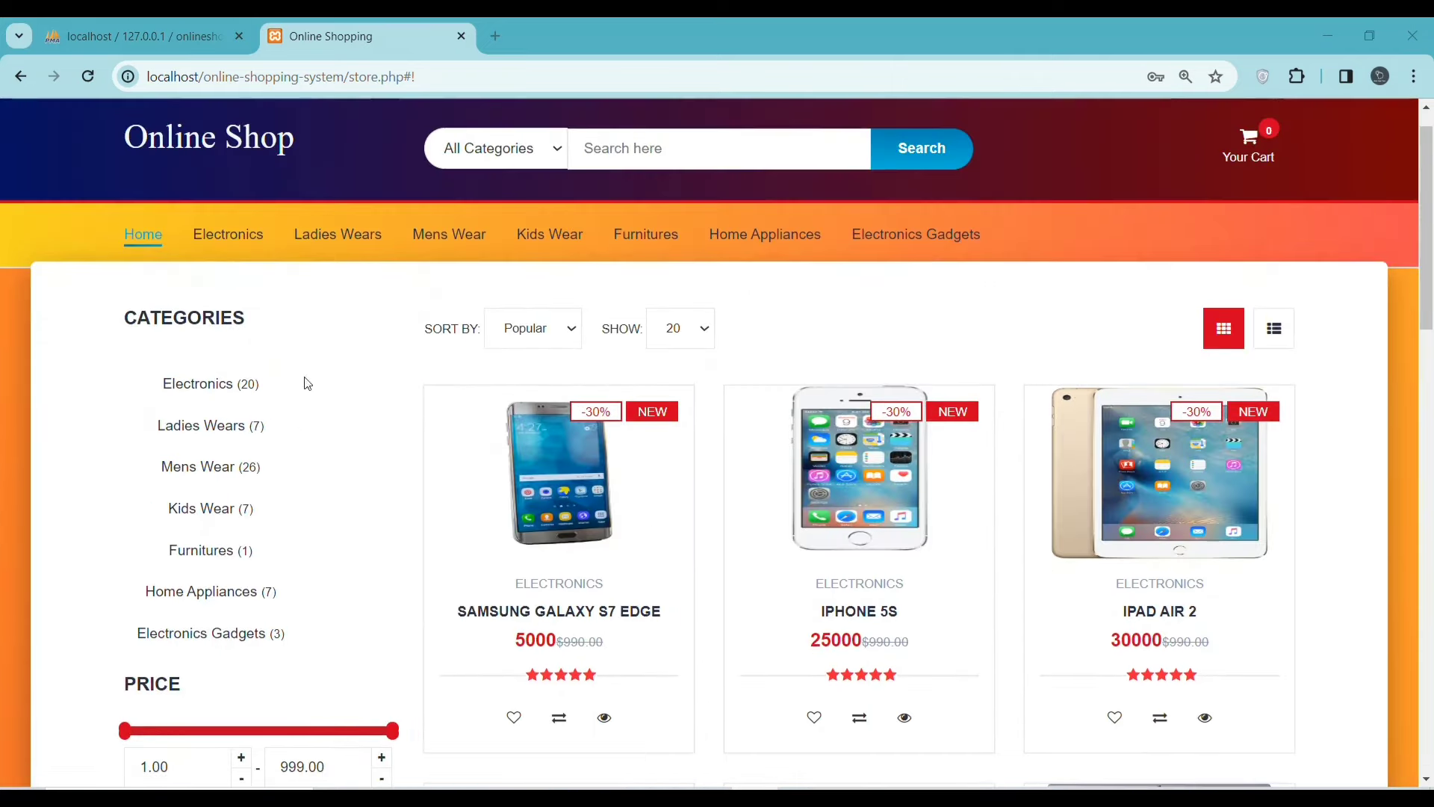
{"action": "left_click", "coordinate": [460, 247]}
{"action": "left_click", "coordinate": [633, 247]}
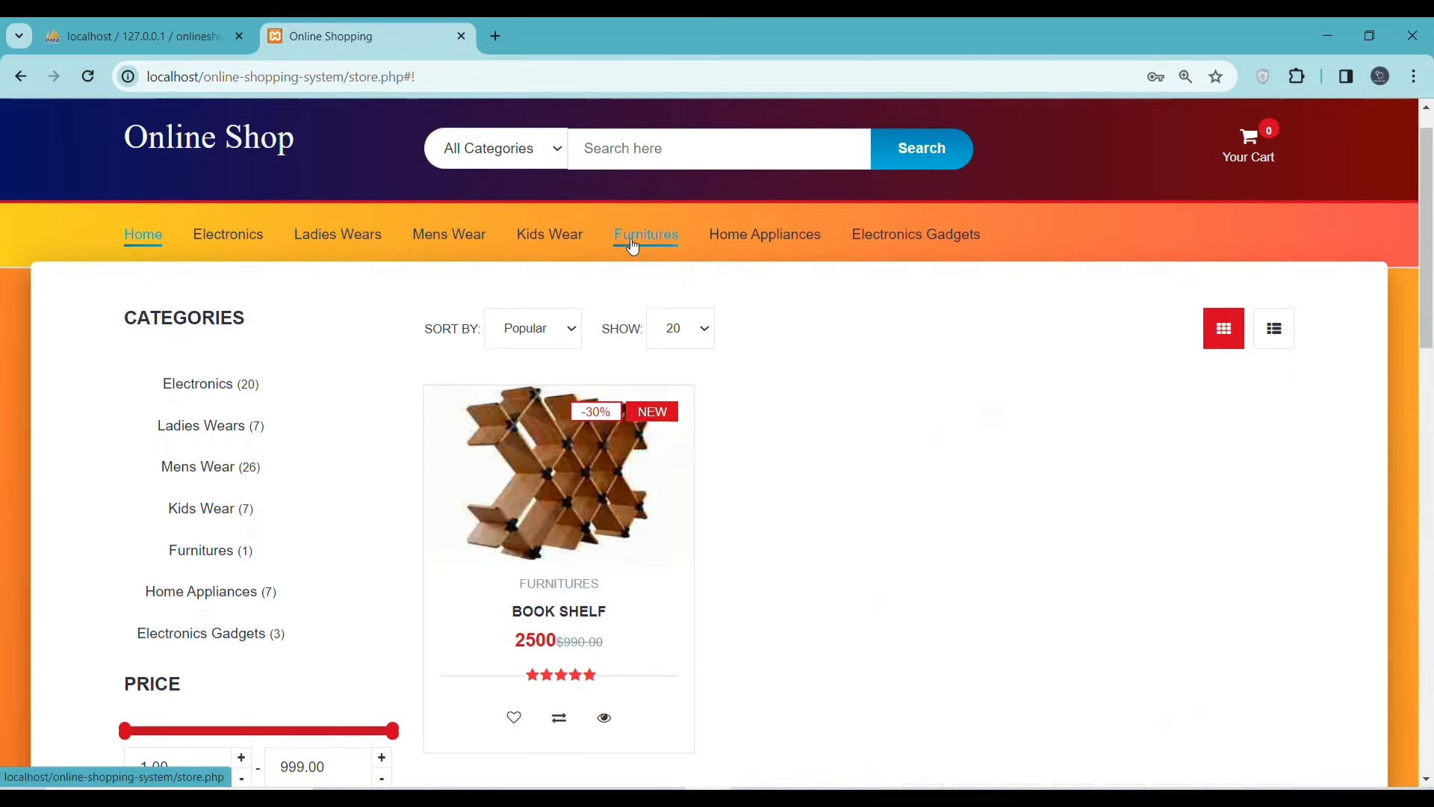
{"action": "scroll", "coordinate": [679, 478], "scroll_direction": "down", "scroll_amount": 3}
{"action": "scroll", "coordinate": [695, 481], "scroll_direction": "up", "scroll_amount": 3}
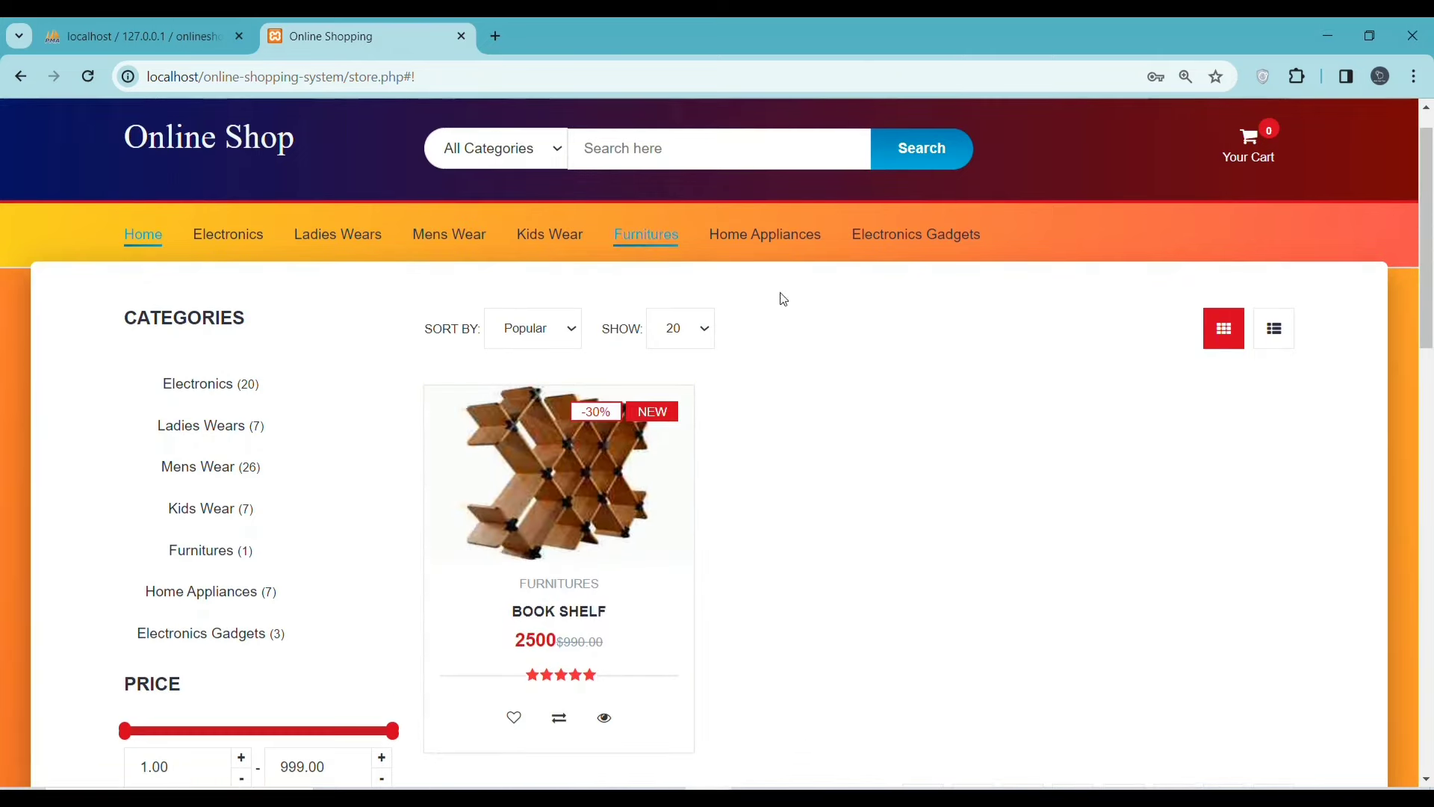
{"action": "left_click", "coordinate": [784, 237]}
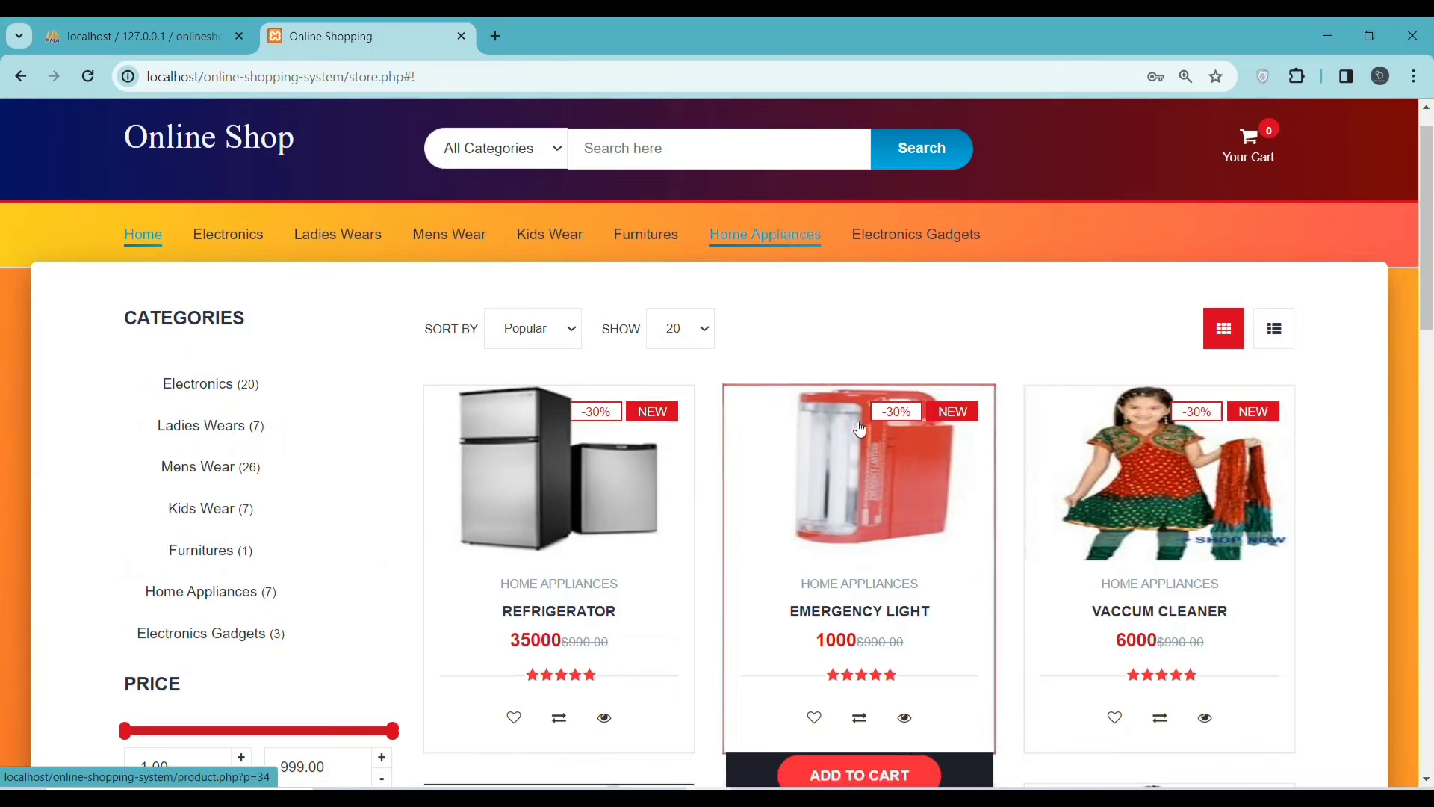
- Return to Electronics and filter the listing to Ladies Wears items
{"action": "left_click", "coordinate": [208, 237]}
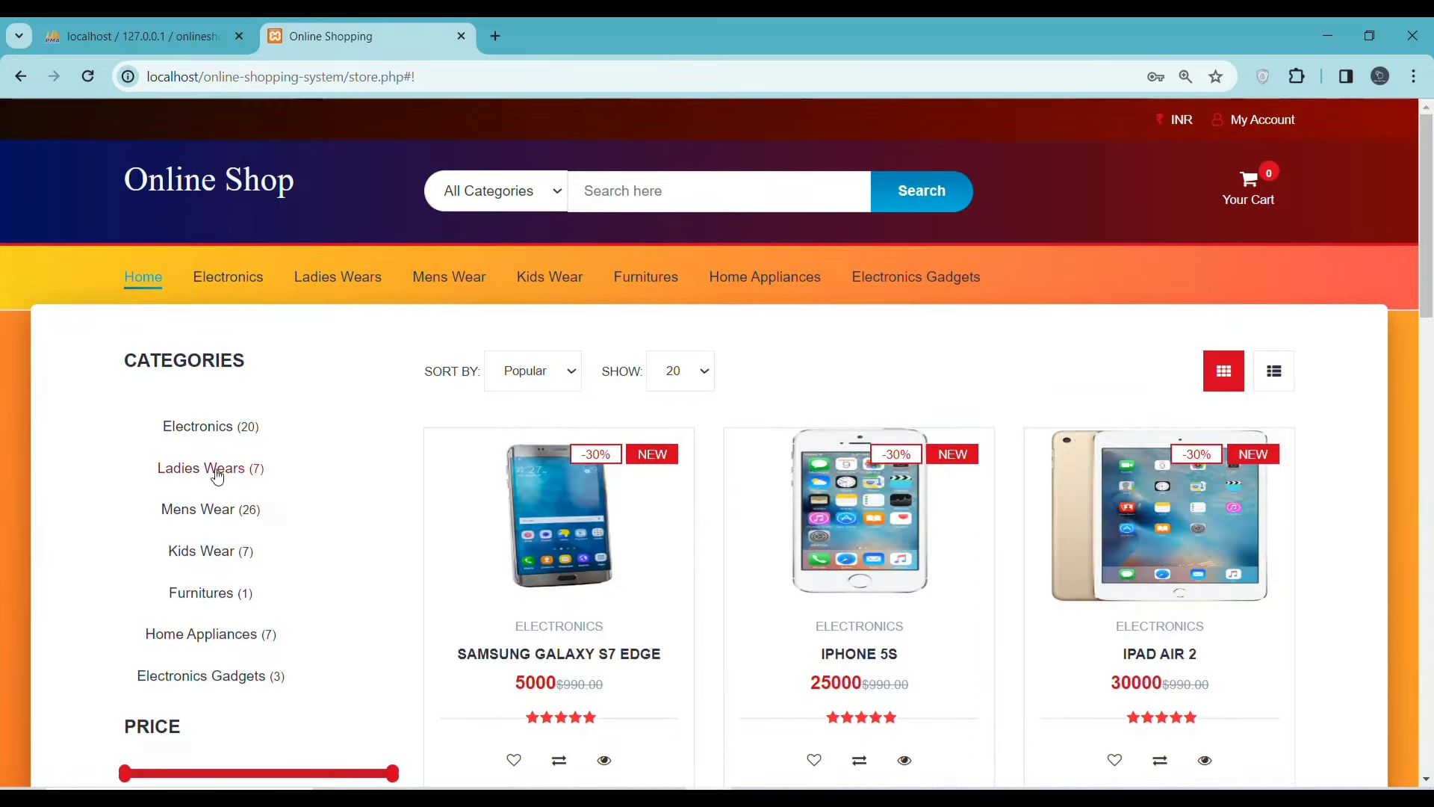
{"action": "left_click", "coordinate": [203, 472]}
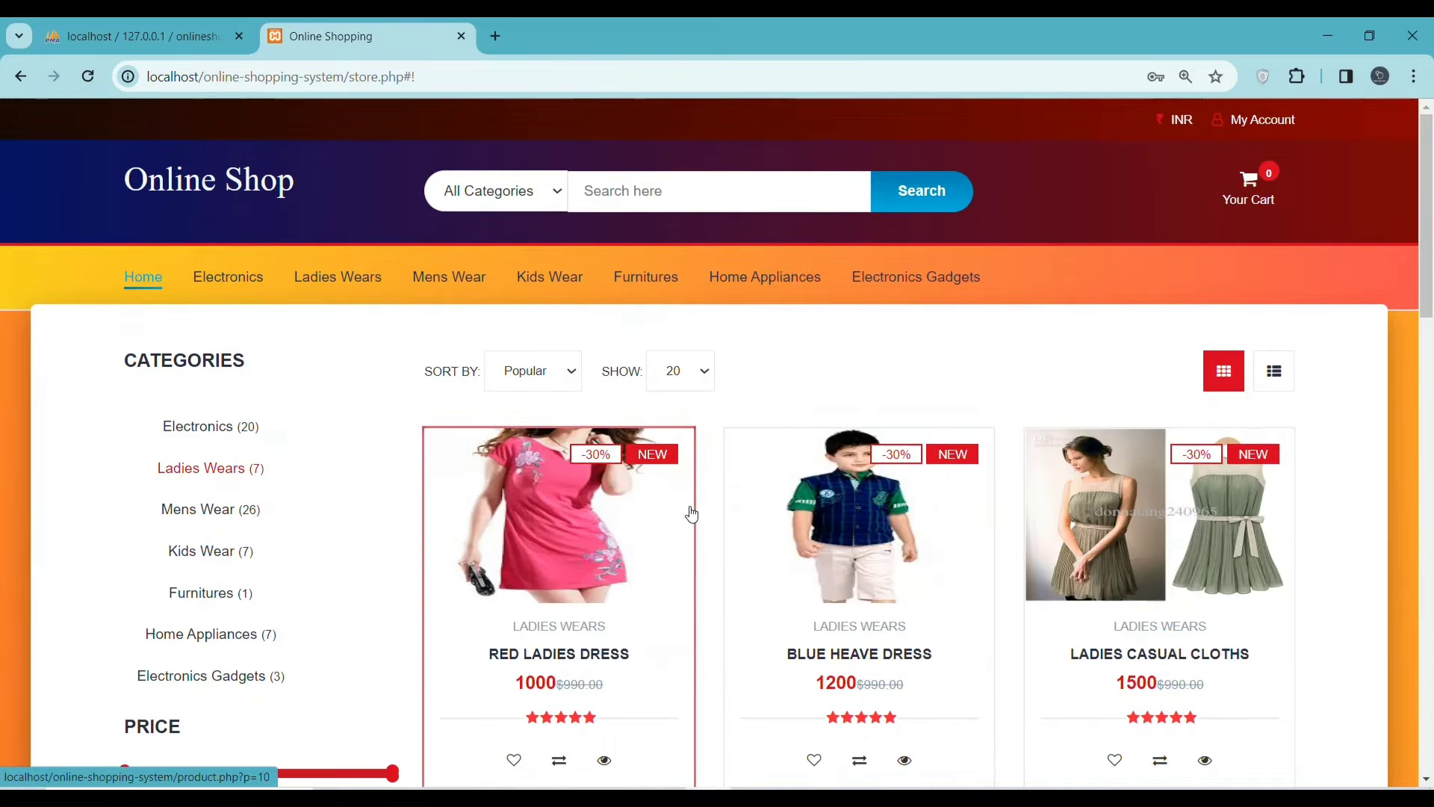
{"action": "scroll", "coordinate": [692, 513], "scroll_direction": "down", "scroll_amount": 1}
{"action": "scroll", "coordinate": [702, 523], "scroll_direction": "down", "scroll_amount": 1}
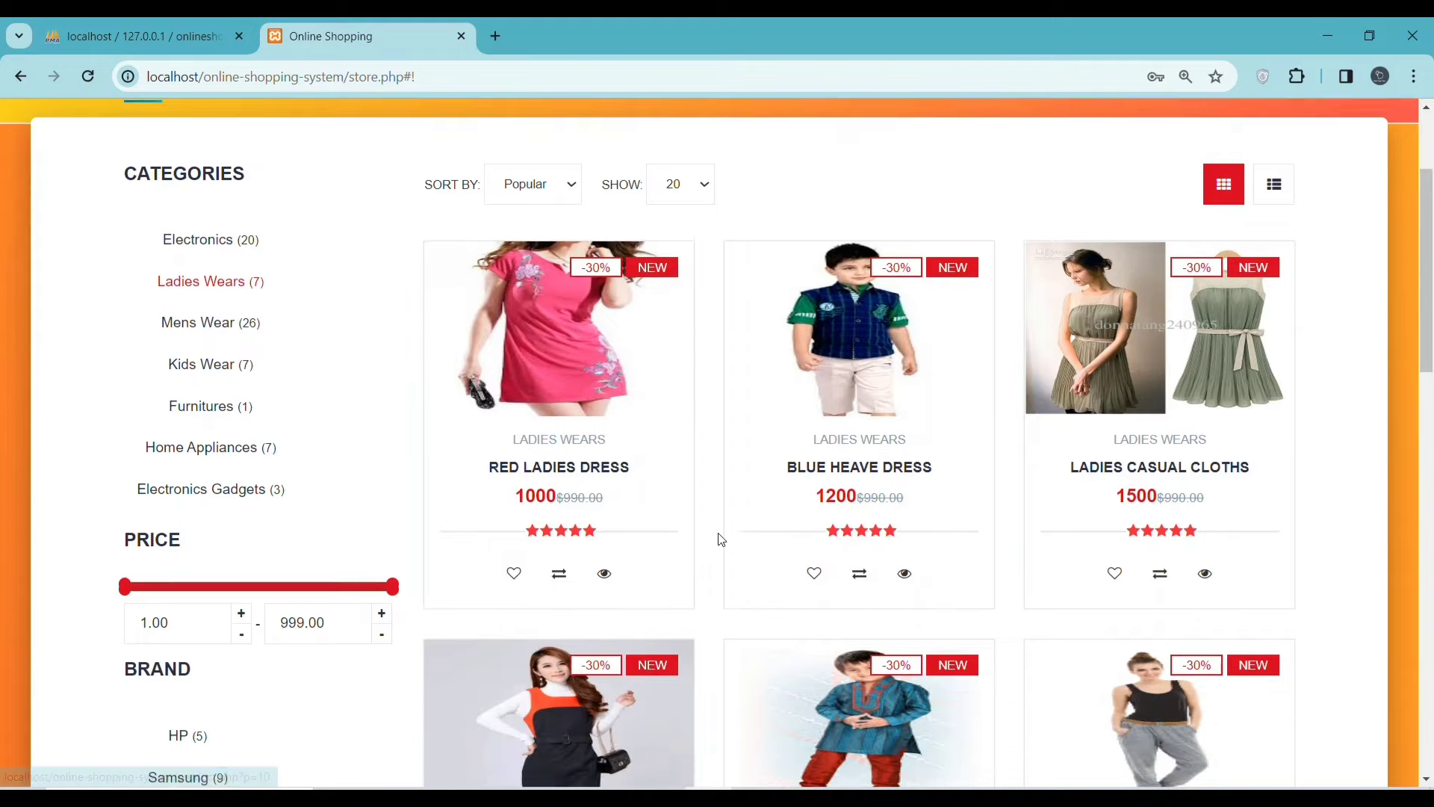
{"action": "scroll", "coordinate": [623, 500], "scroll_direction": "down", "scroll_amount": 2}
{"action": "scroll", "coordinate": [619, 478], "scroll_direction": "down", "scroll_amount": 6}
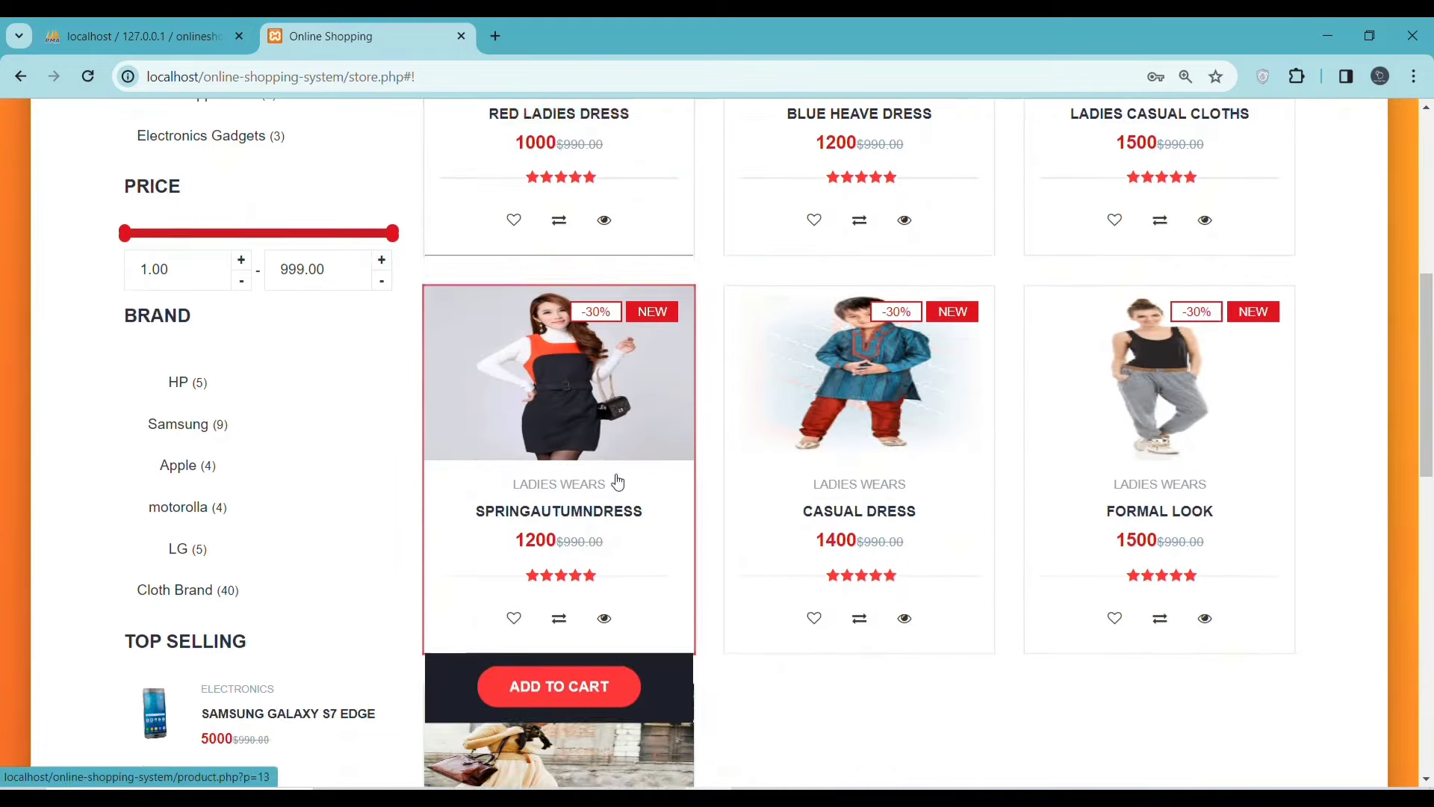
{"action": "scroll", "coordinate": [388, 534], "scroll_direction": "up", "scroll_amount": 4}
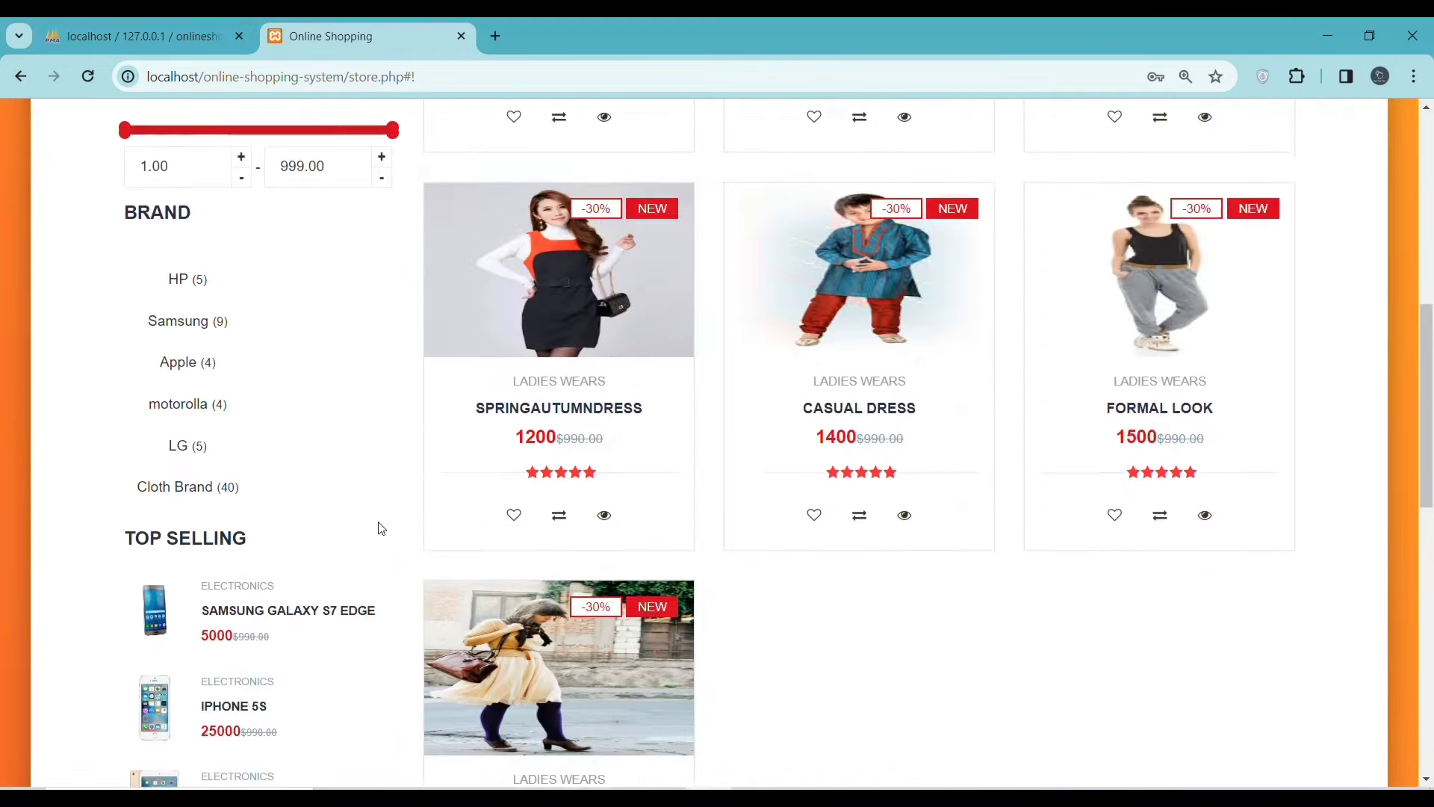
{"action": "scroll", "coordinate": [404, 493], "scroll_direction": "up", "scroll_amount": 6}
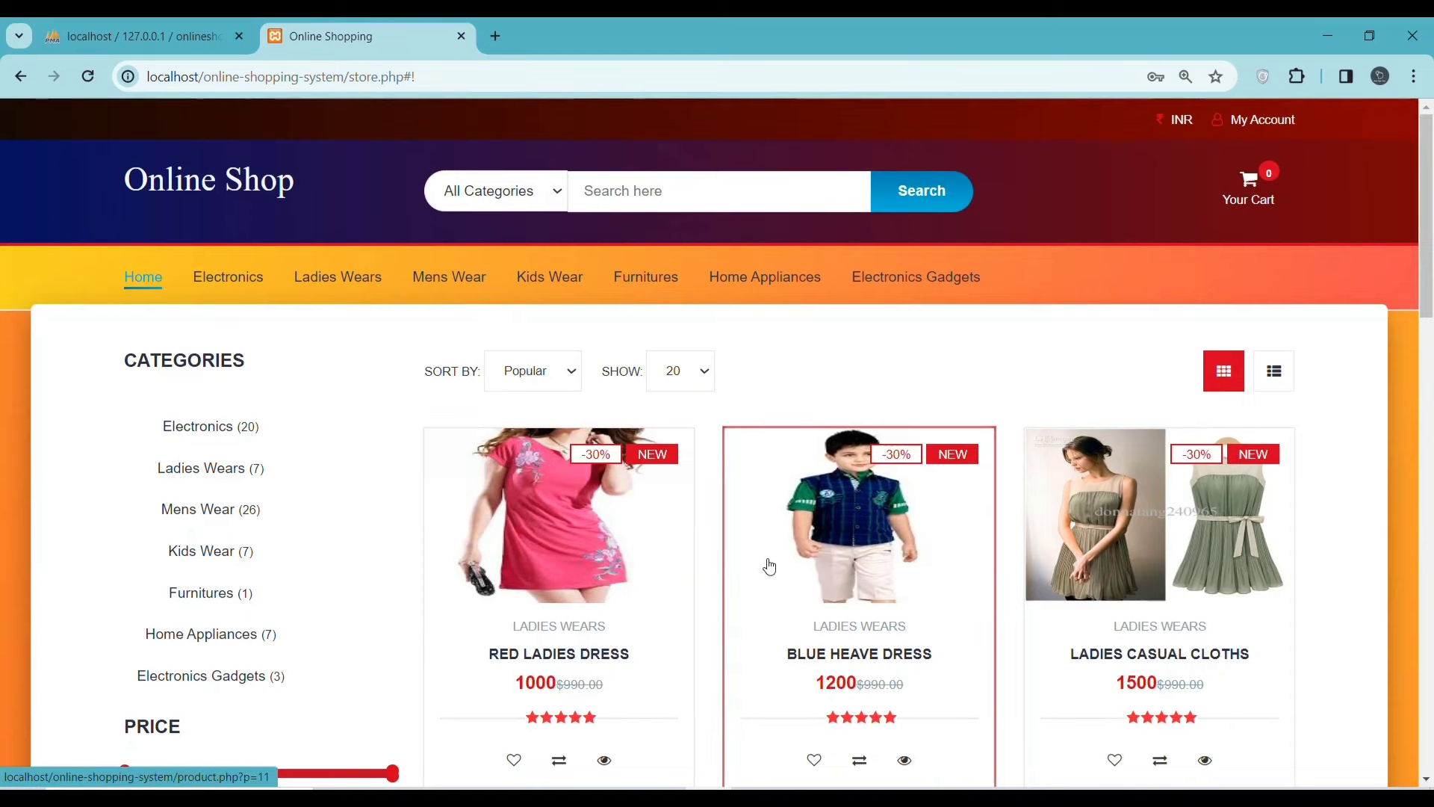
- Switch through Home Appliances to Mens Wear and add the $270 Boys Shirts to the cart
{"action": "left_click", "coordinate": [216, 634]}
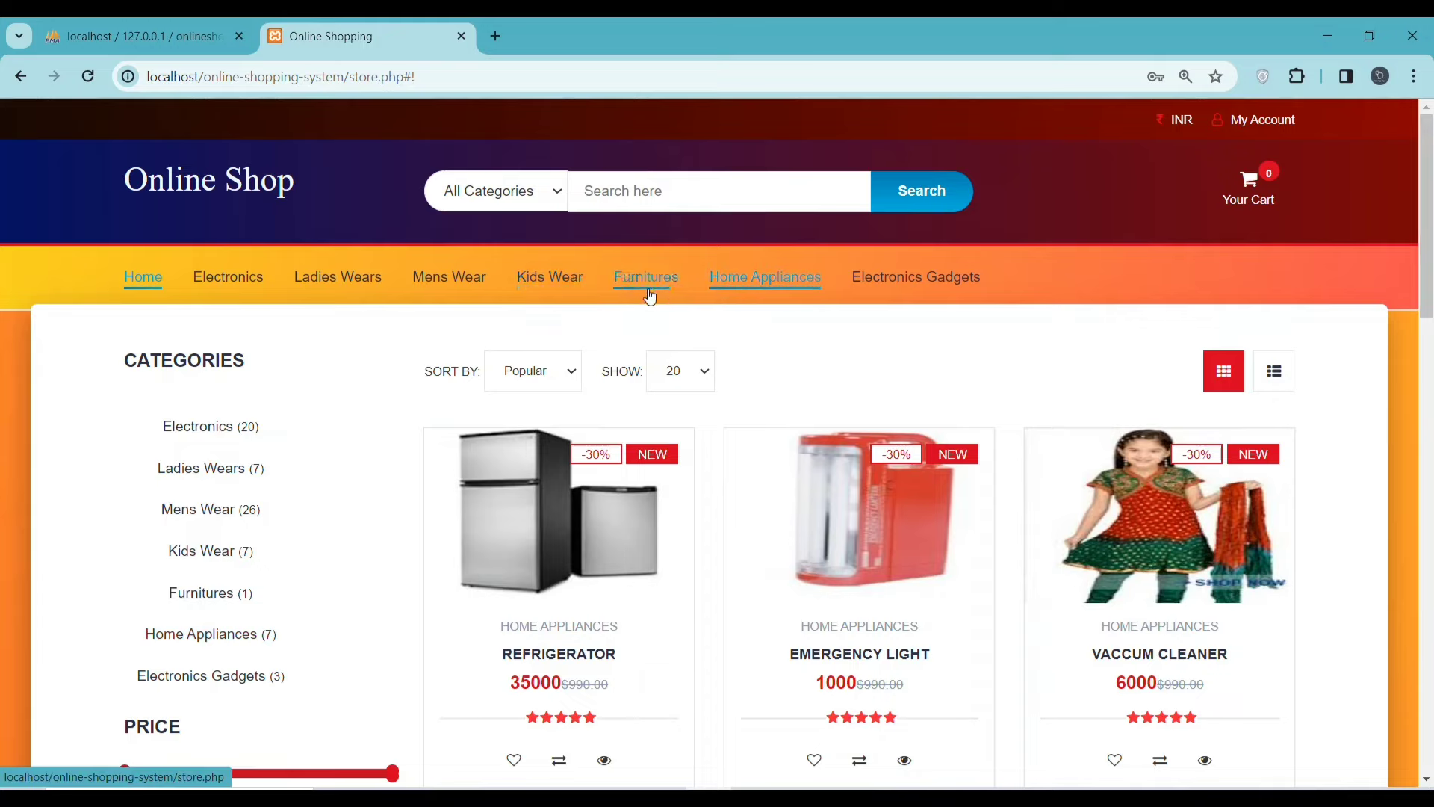
{"action": "left_click", "coordinate": [464, 276]}
{"action": "scroll", "coordinate": [669, 508], "scroll_direction": "down", "scroll_amount": 3}
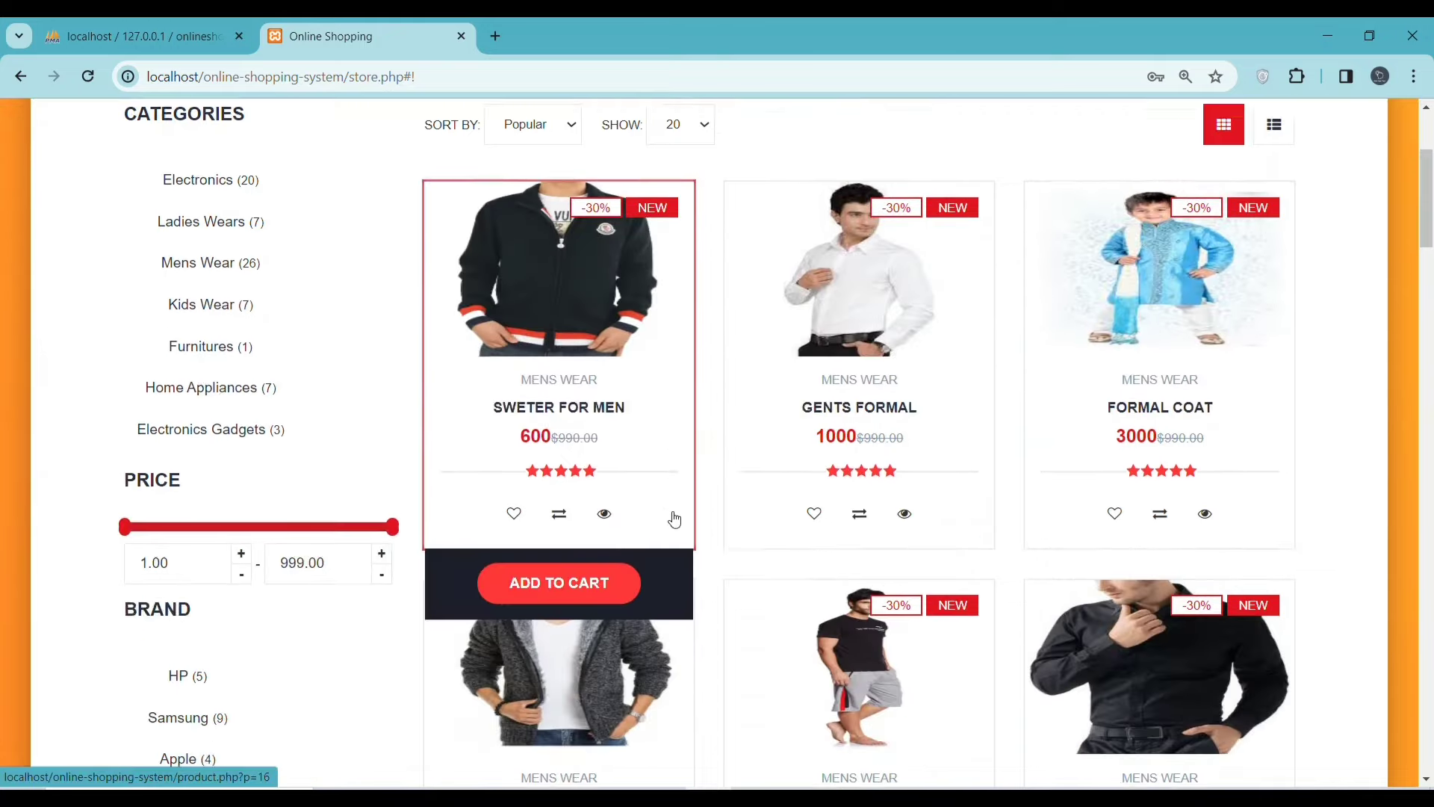
{"action": "scroll", "coordinate": [675, 515], "scroll_direction": "down", "scroll_amount": 10}
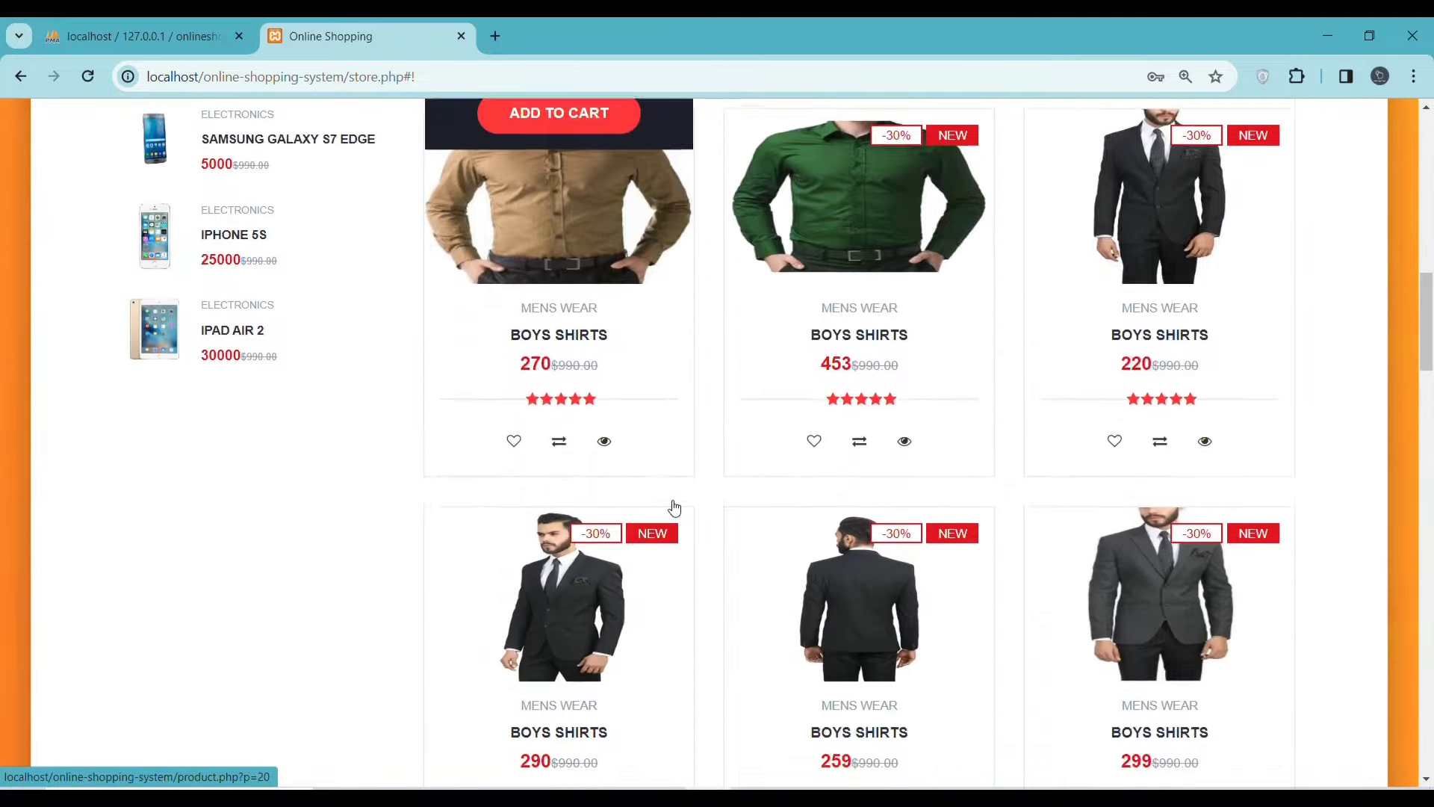
{"action": "scroll", "coordinate": [674, 508], "scroll_direction": "down", "scroll_amount": 12}
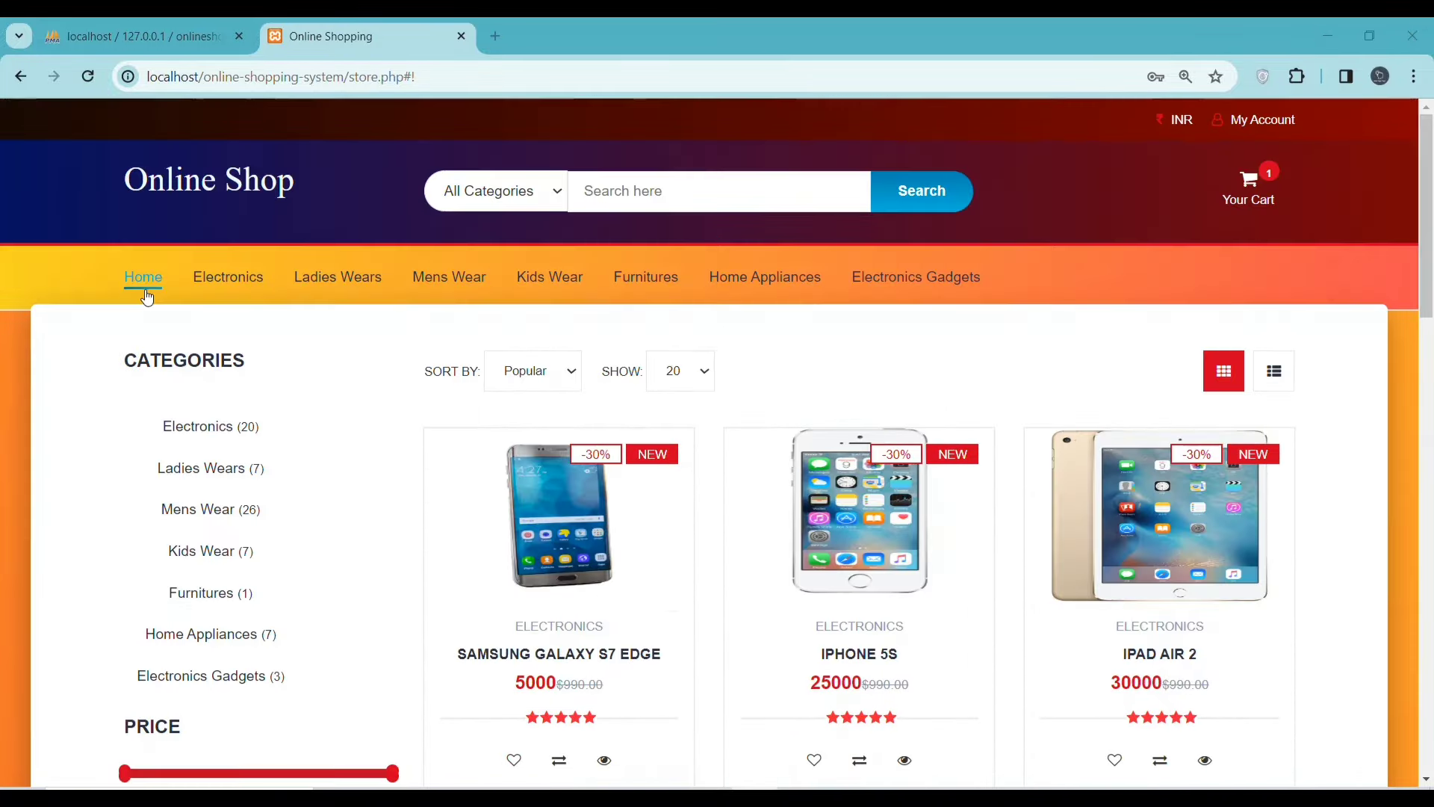
{"action": "left_click", "coordinate": [142, 277]}
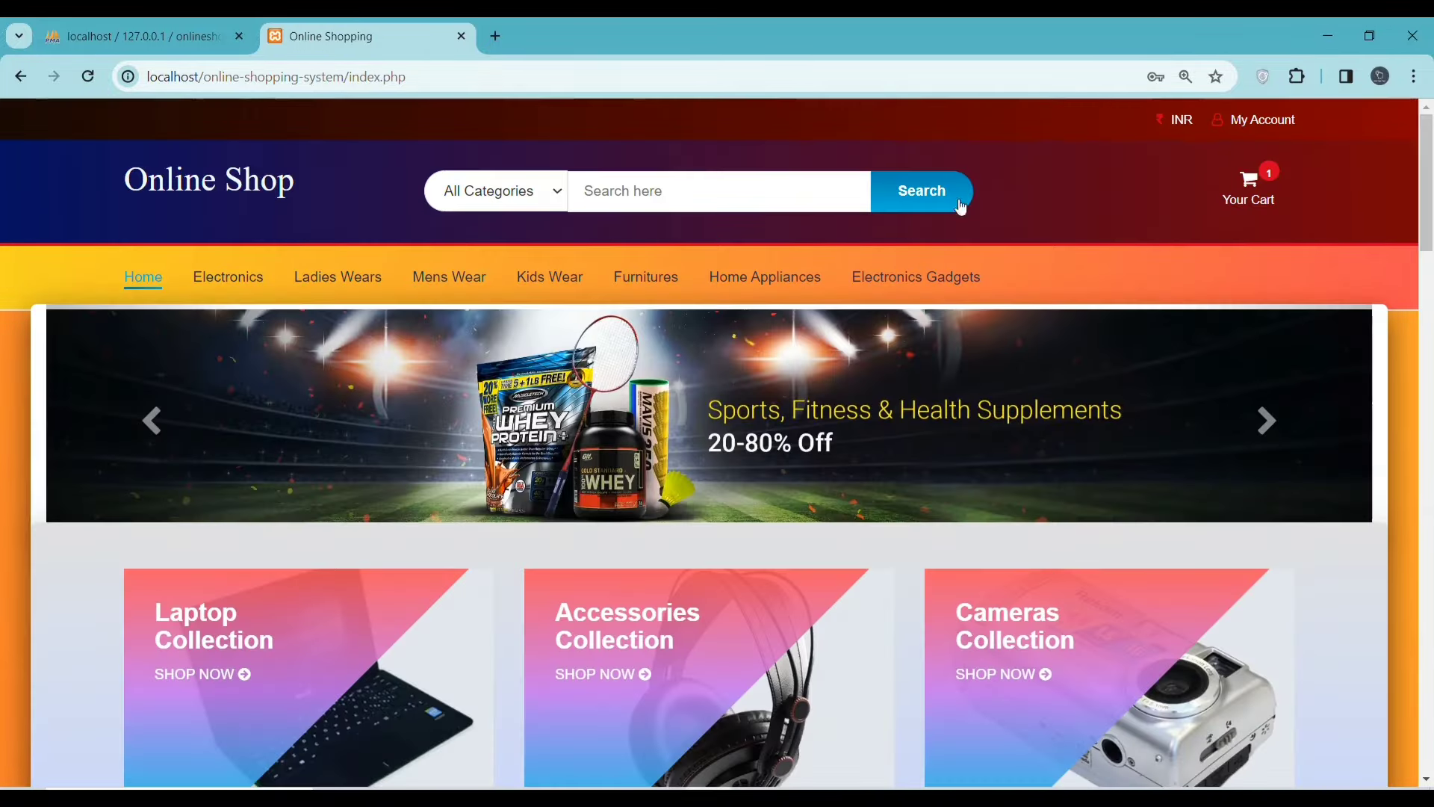
- Check the cart and open the Register Here account form
{"action": "left_click", "coordinate": [1264, 189]}
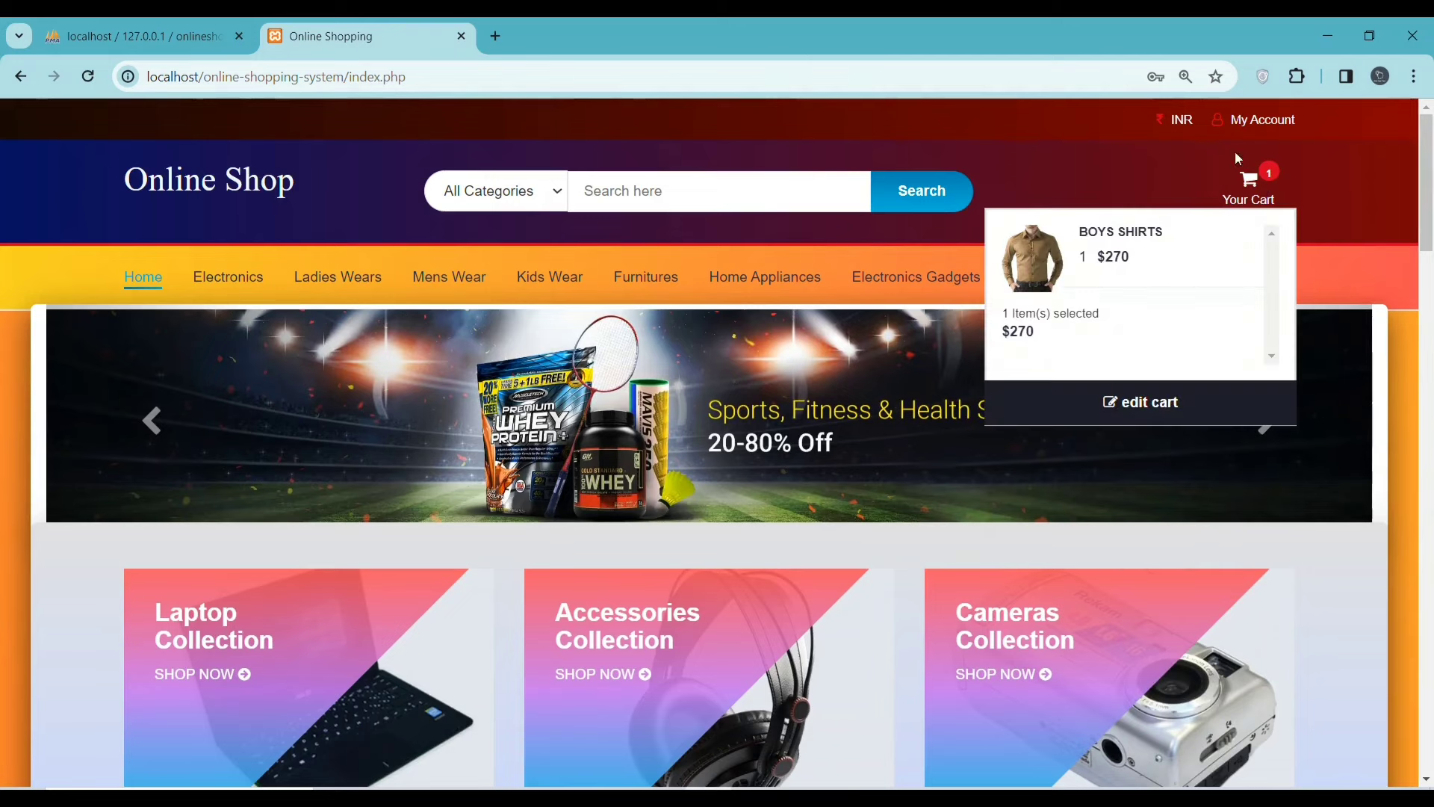
{"action": "mouse_move", "coordinate": [1242, 118]}
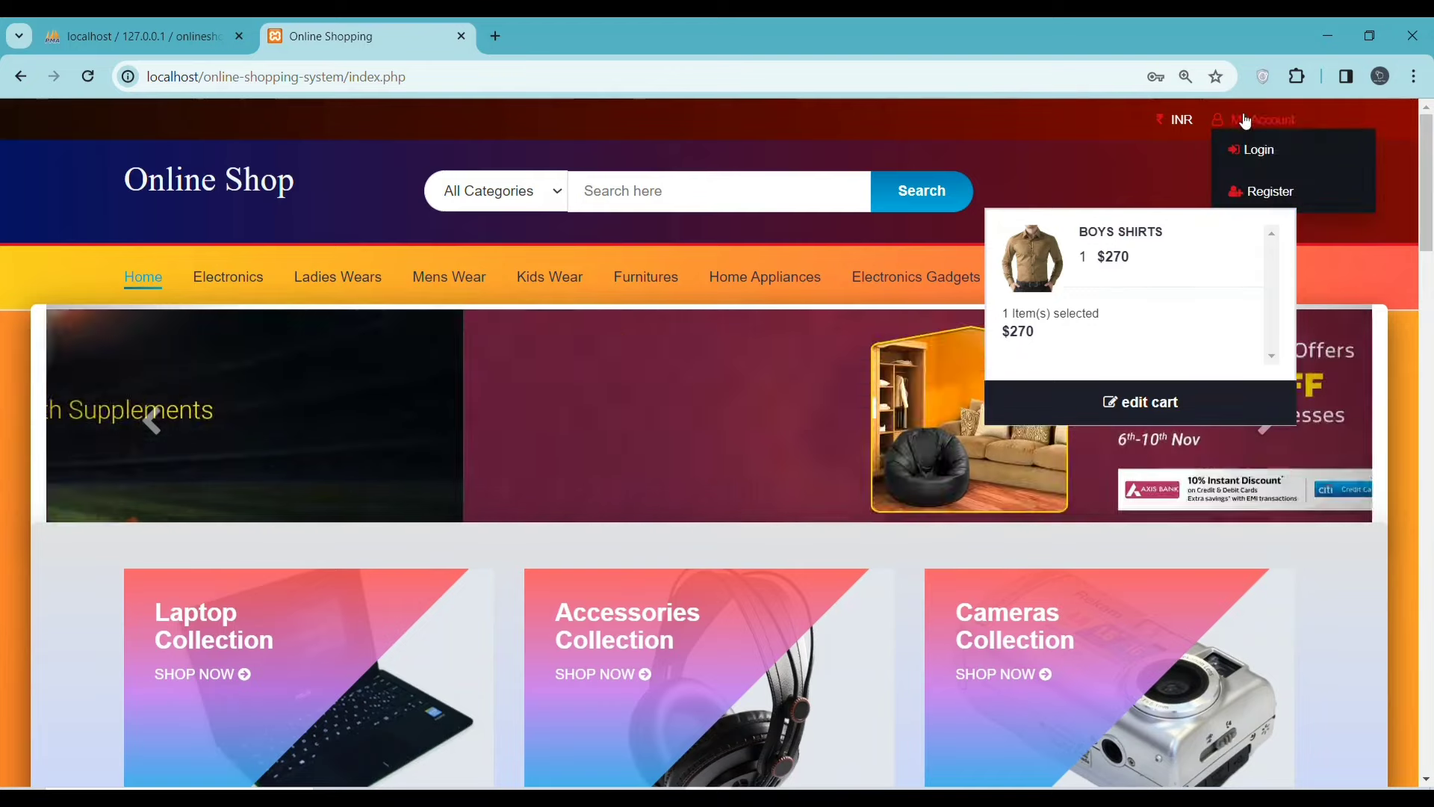
{"action": "left_click", "coordinate": [1264, 190]}
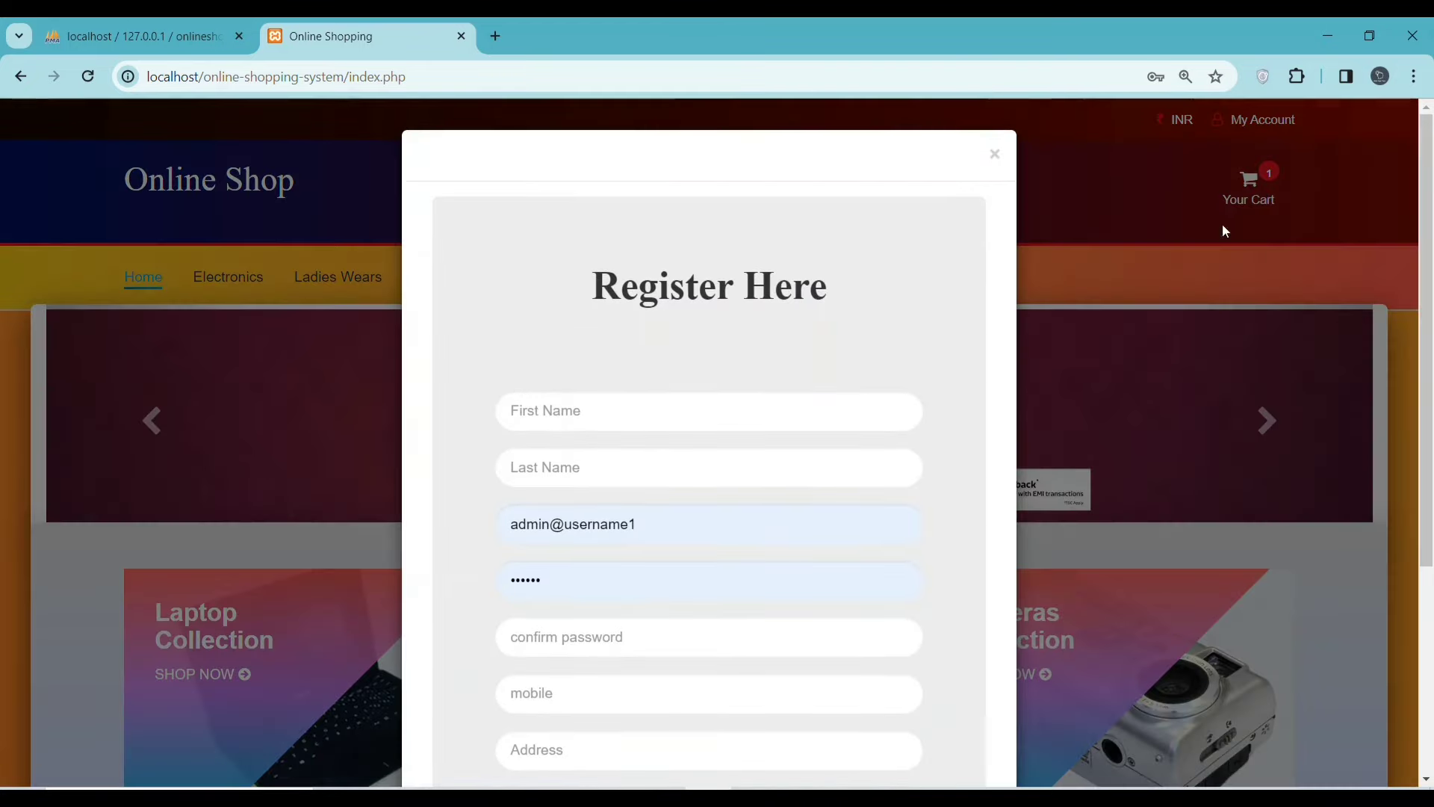
{"action": "scroll", "coordinate": [741, 392], "scroll_direction": "down", "scroll_amount": 3}
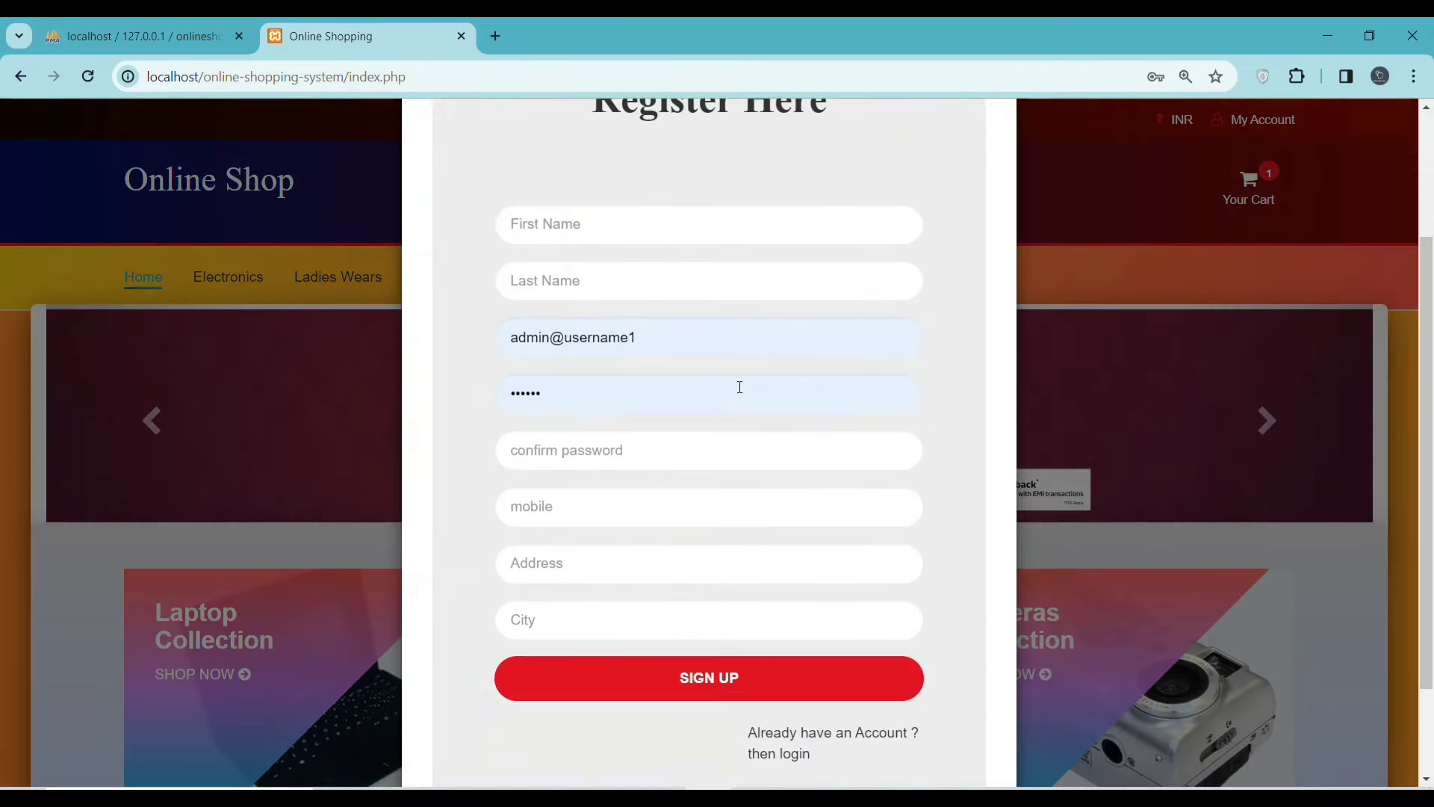
- Enter the first name, last name and e-mail, replacing the prefilled address via a saved login
{"action": "left_click", "coordinate": [647, 225]}
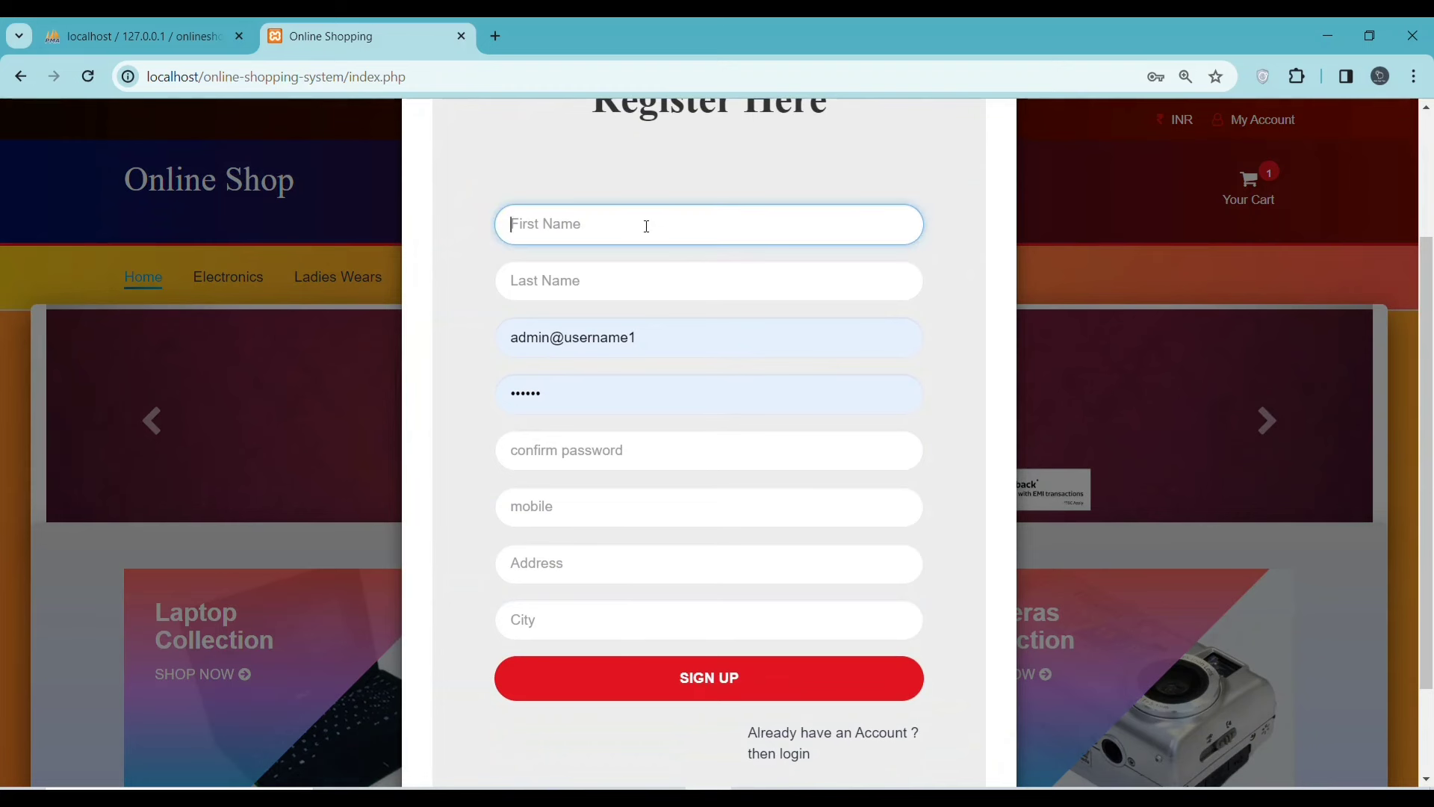
{"action": "type", "text": "coding"}
{"action": "left_click", "coordinate": [602, 282]}
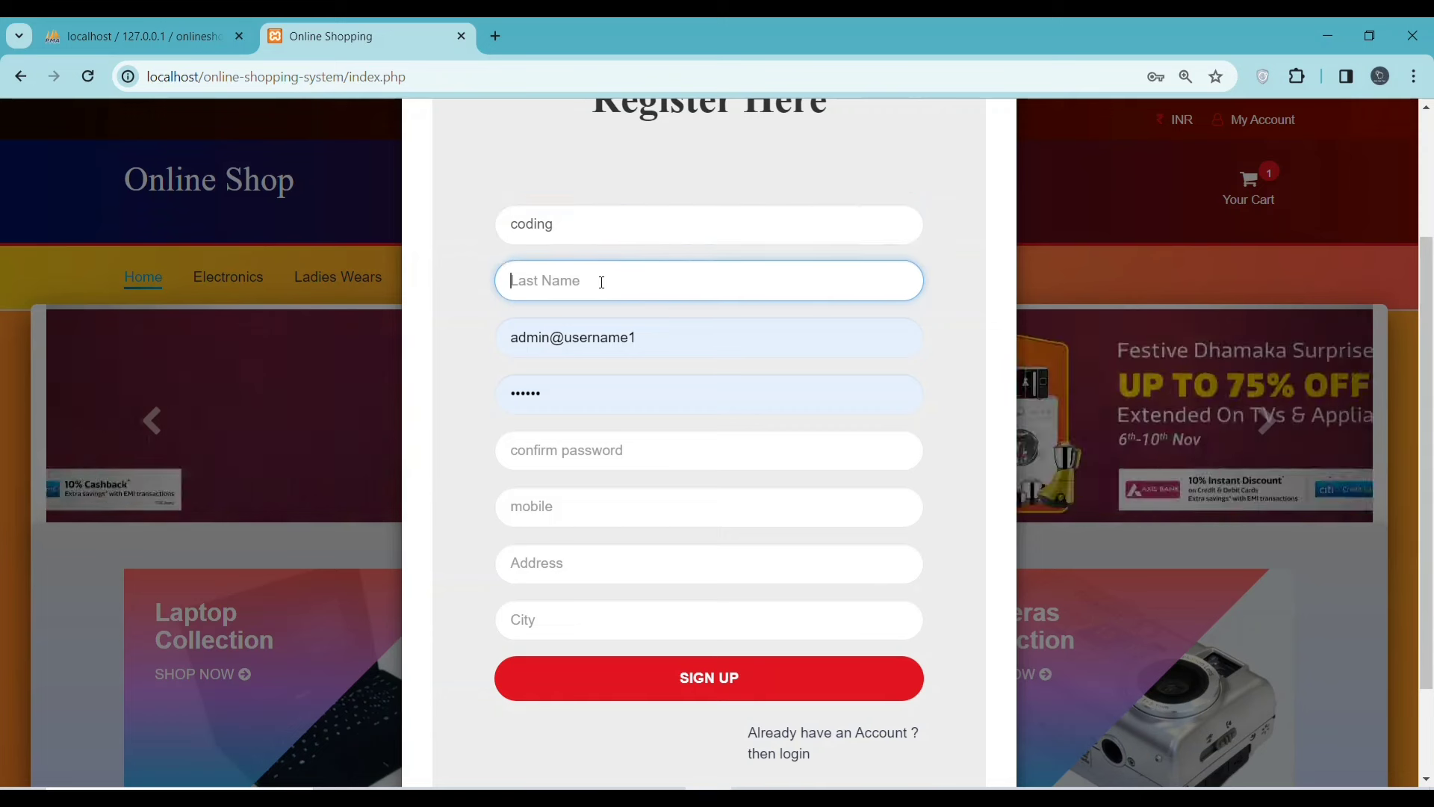
{"action": "type", "text": "ab"}
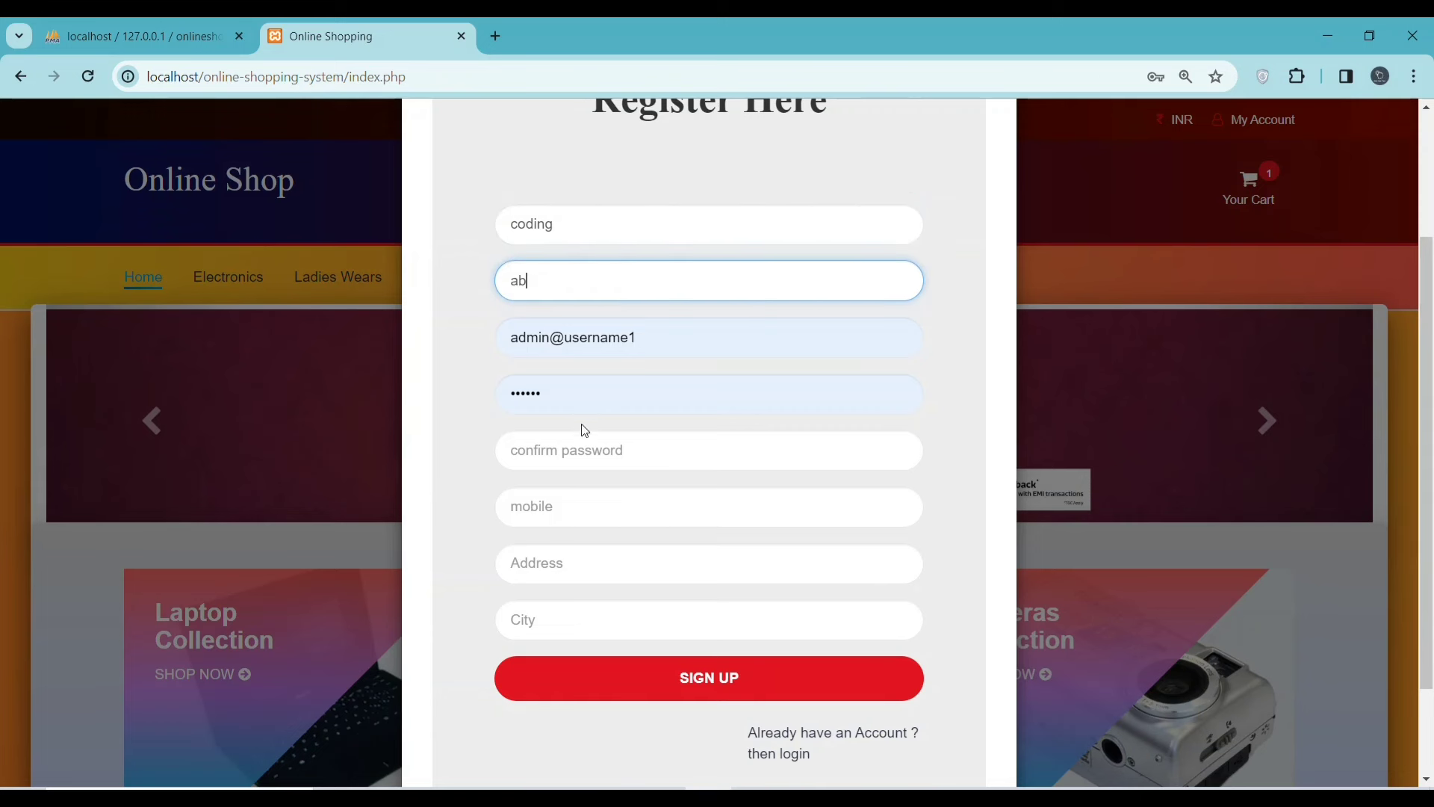
{"action": "left_click", "coordinate": [660, 336]}
{"action": "left_click_drag", "start_coordinate": [659, 337], "coordinate": [441, 326]}
{"action": "key", "text": "BackSpace"}
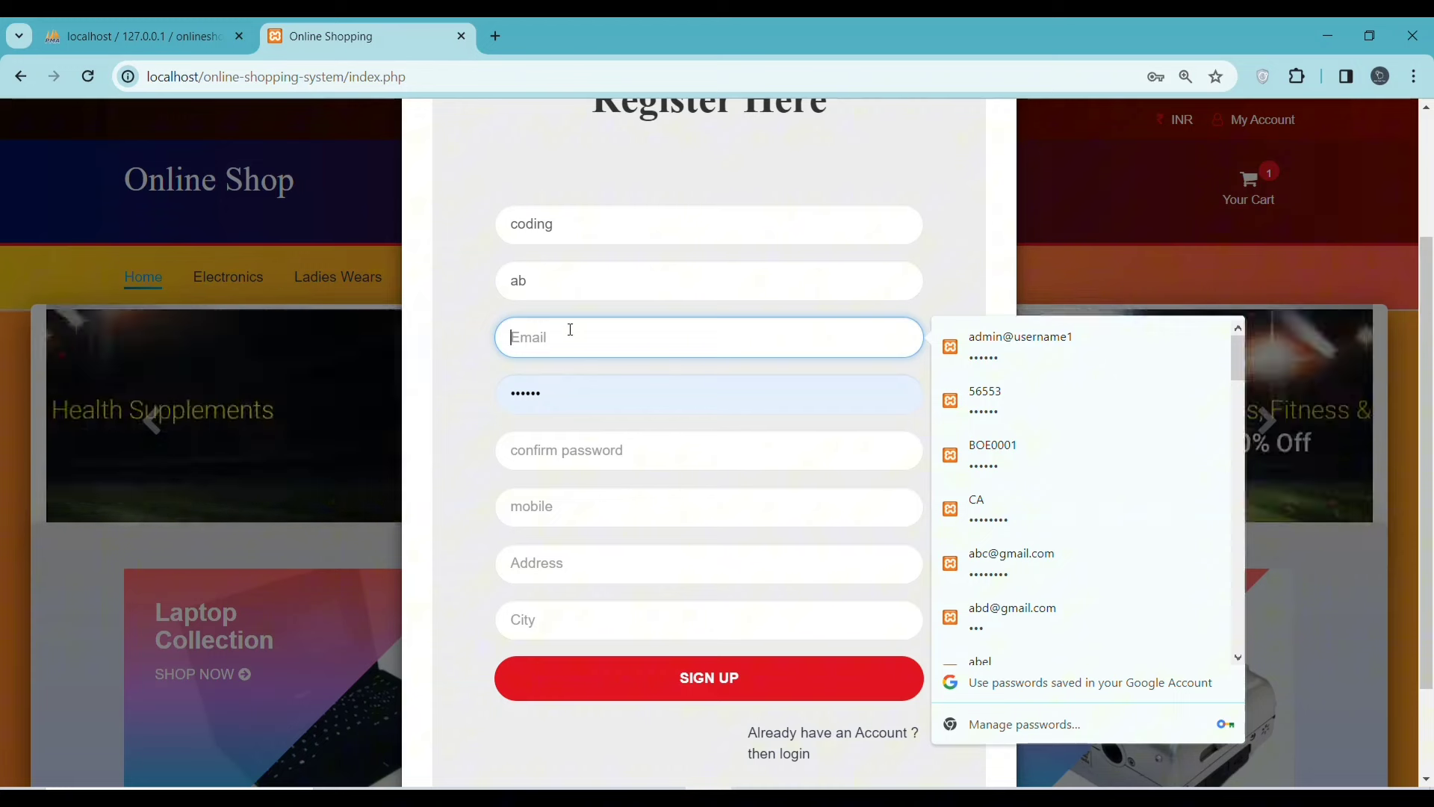
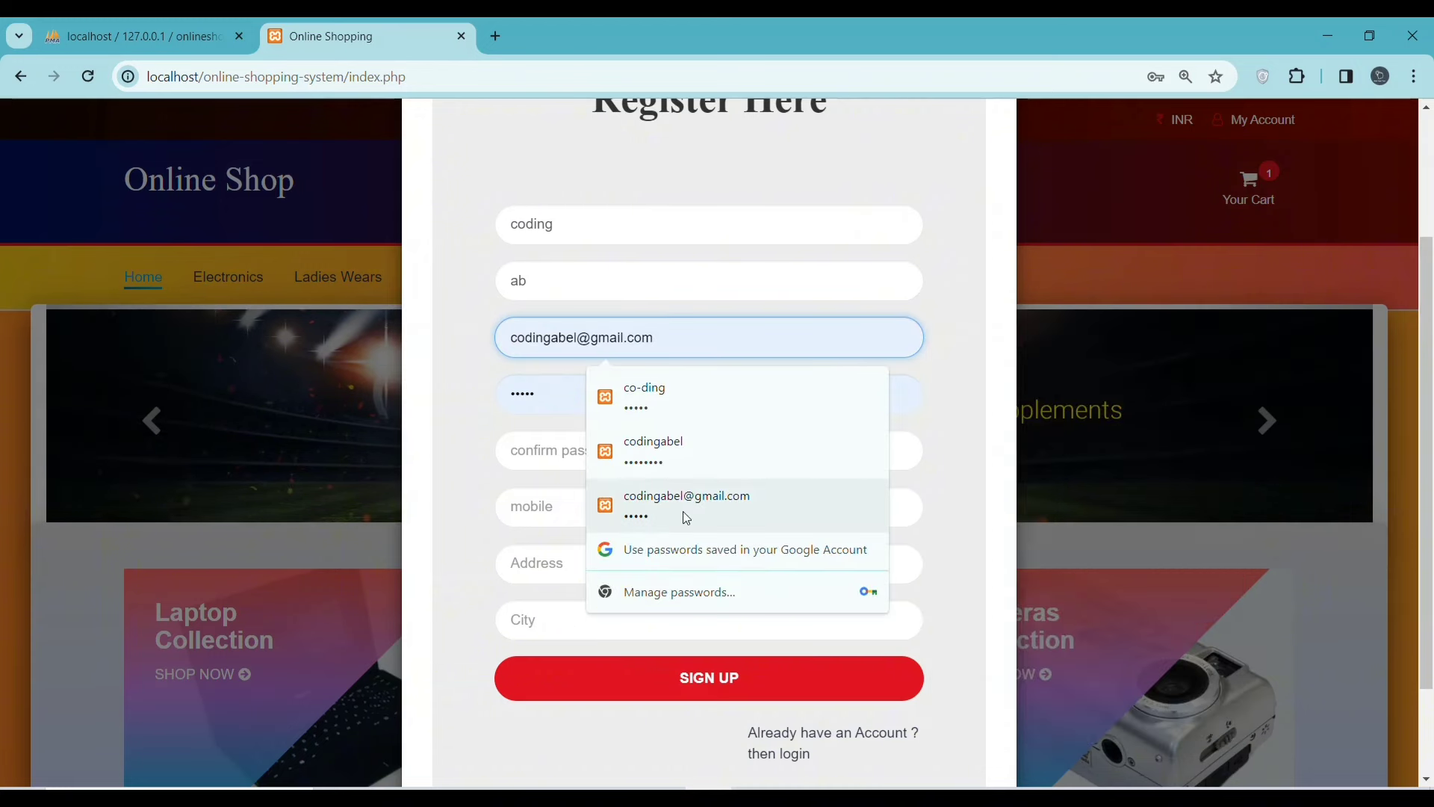
{"action": "left_click", "coordinate": [685, 517]}
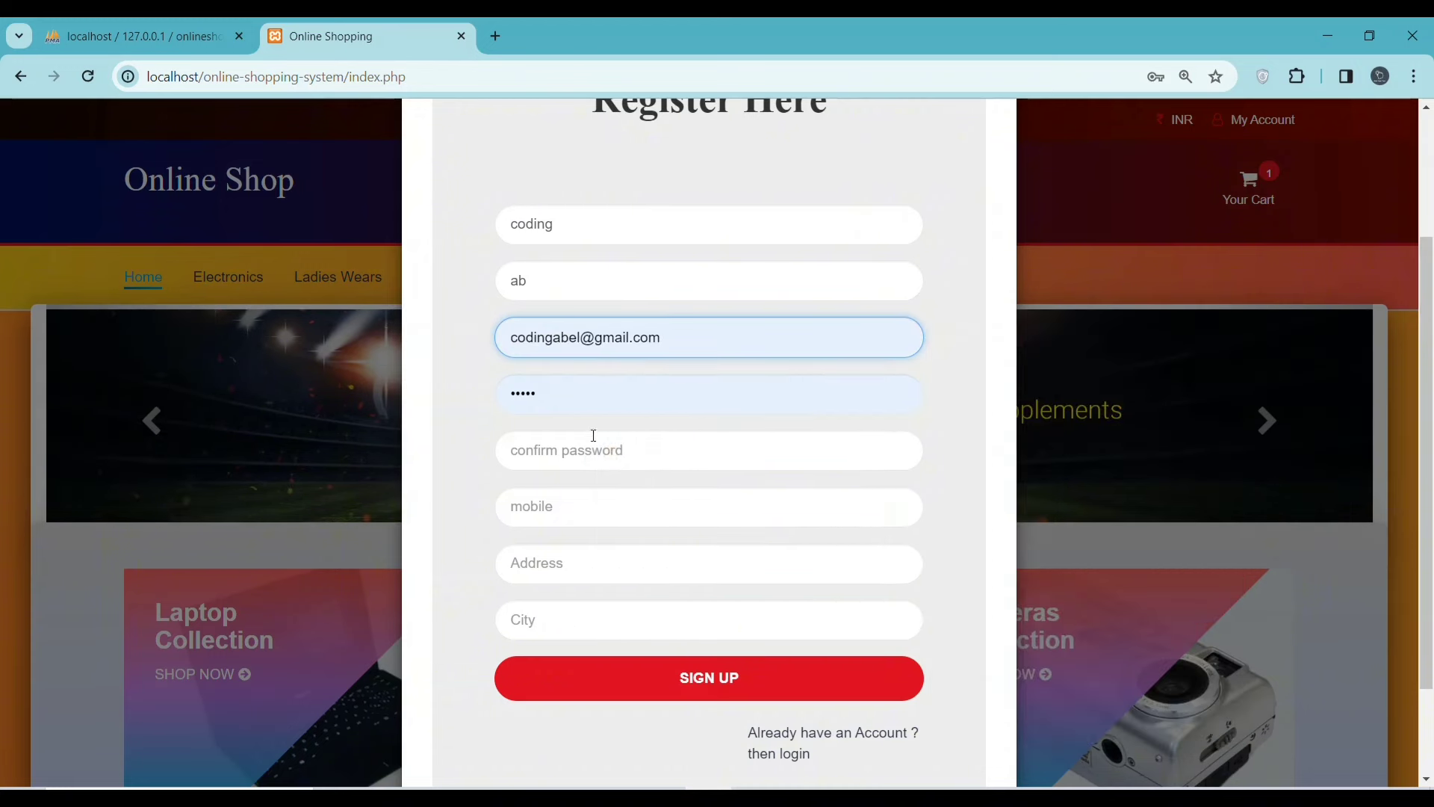
- Type the account password and its confirmation
{"action": "double_click", "coordinate": [567, 391]}
{"action": "type", "text": "123"}
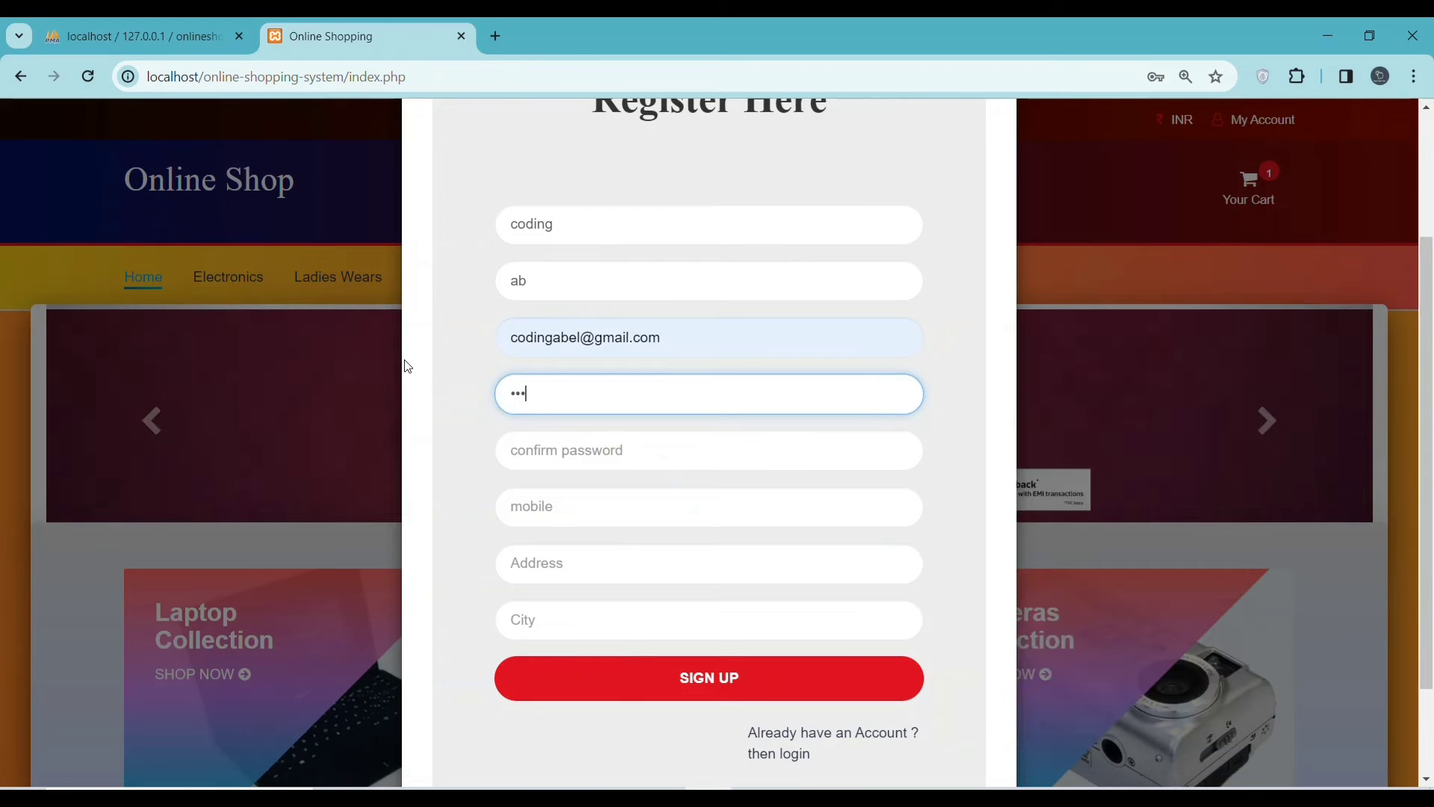
{"action": "left_click", "coordinate": [579, 448]}
{"action": "type", "text": "123"}
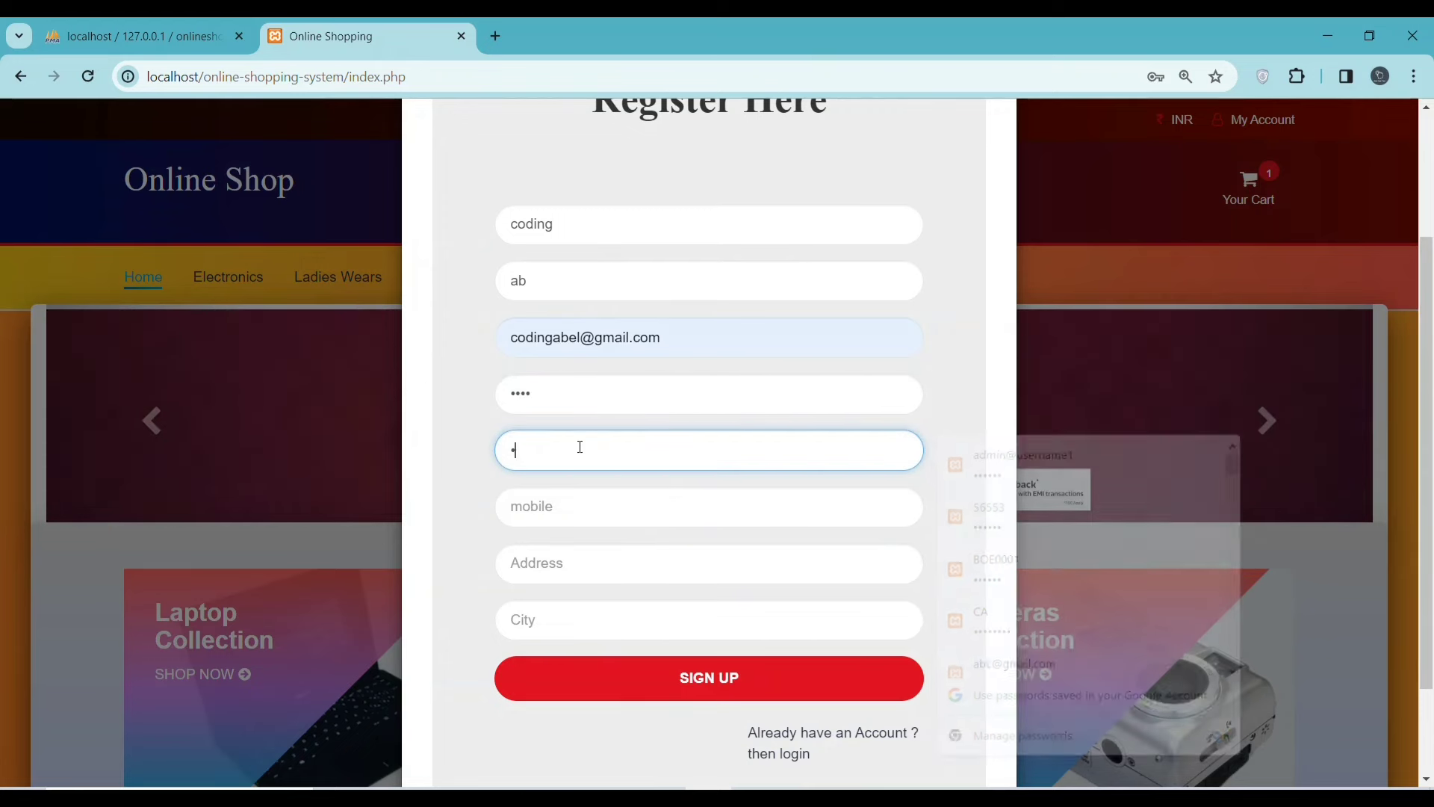
- Fill in the mobile number, address and city fields
{"action": "left_click", "coordinate": [583, 508]}
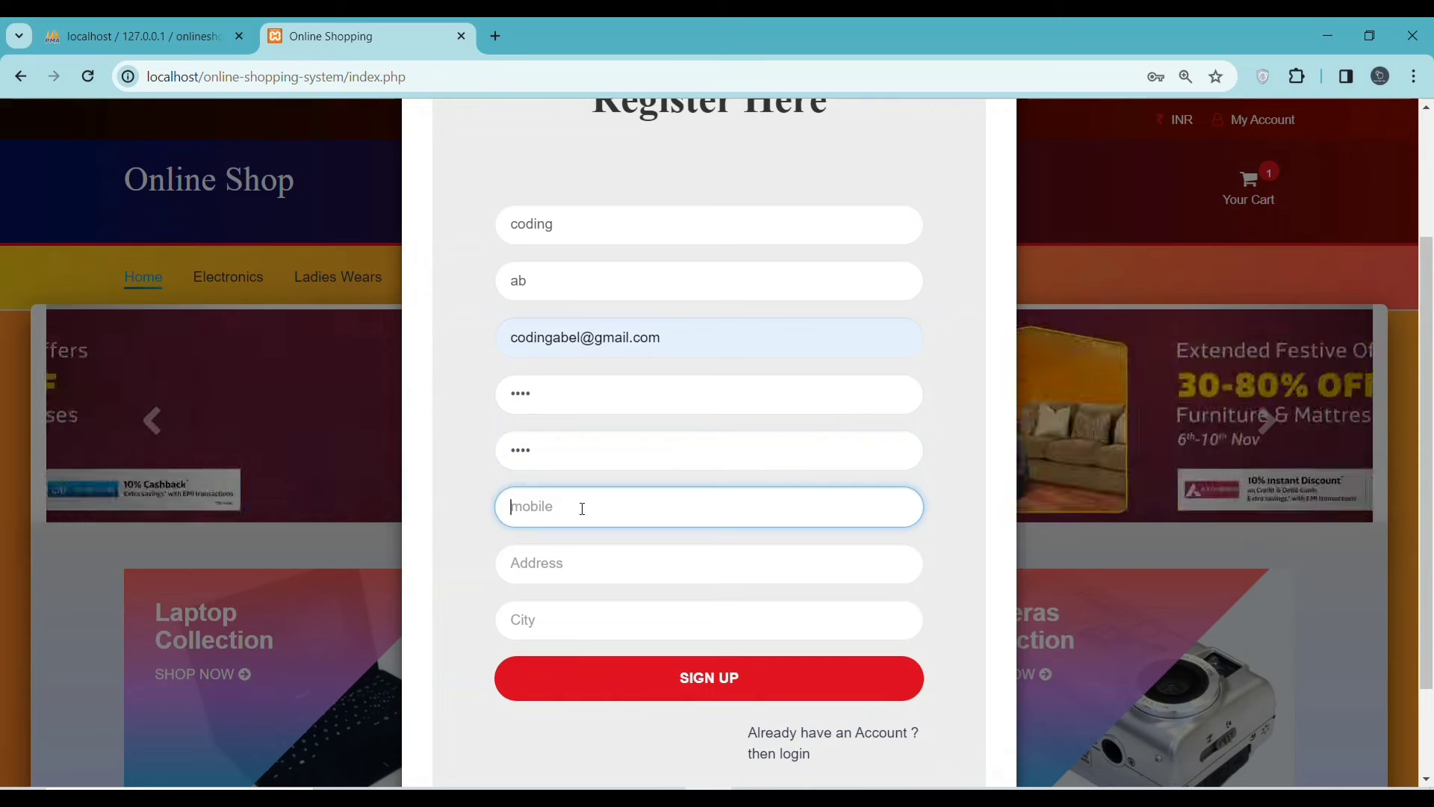
{"action": "type", "text": "9"}
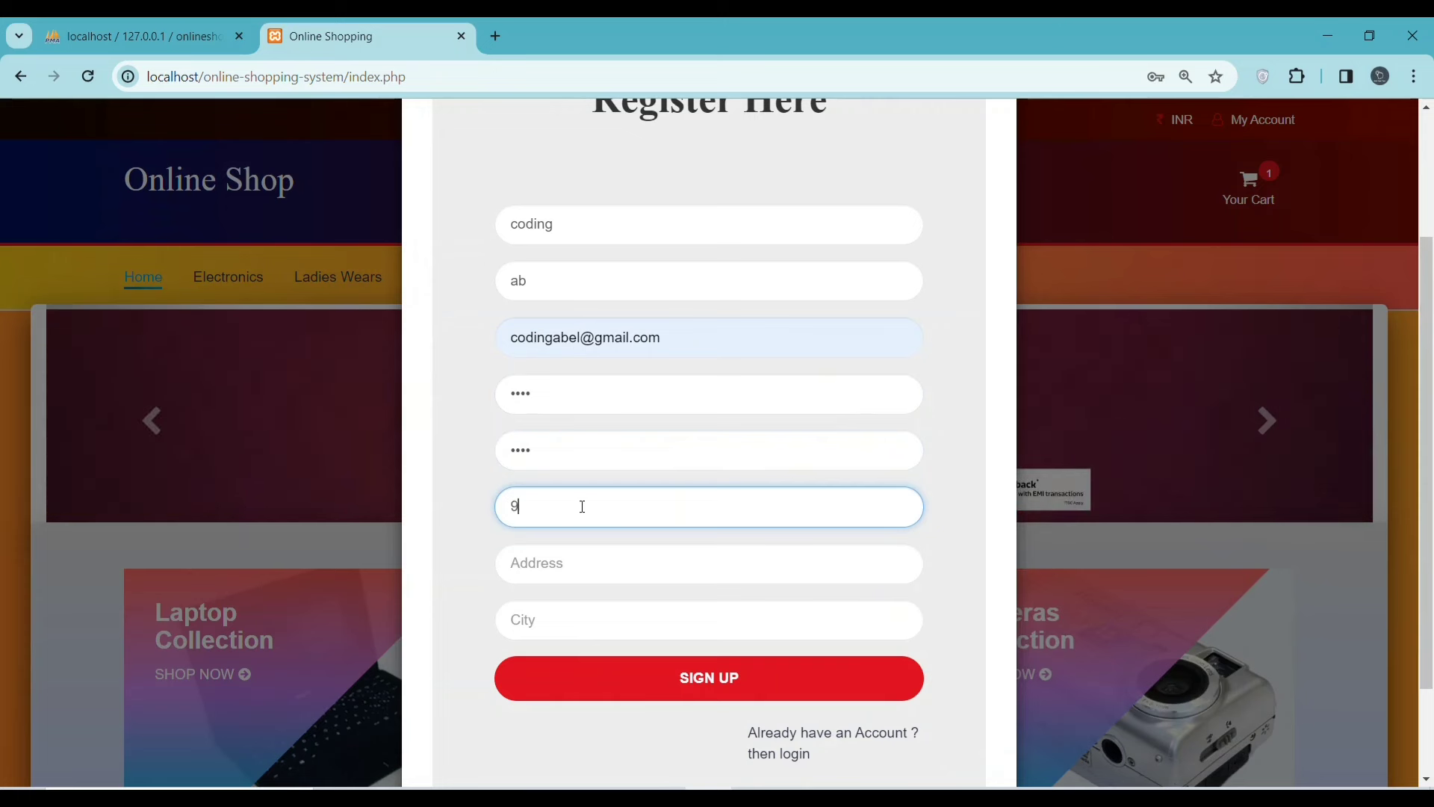
{"action": "type", "text": "87776756"}
{"action": "left_click", "coordinate": [588, 565]}
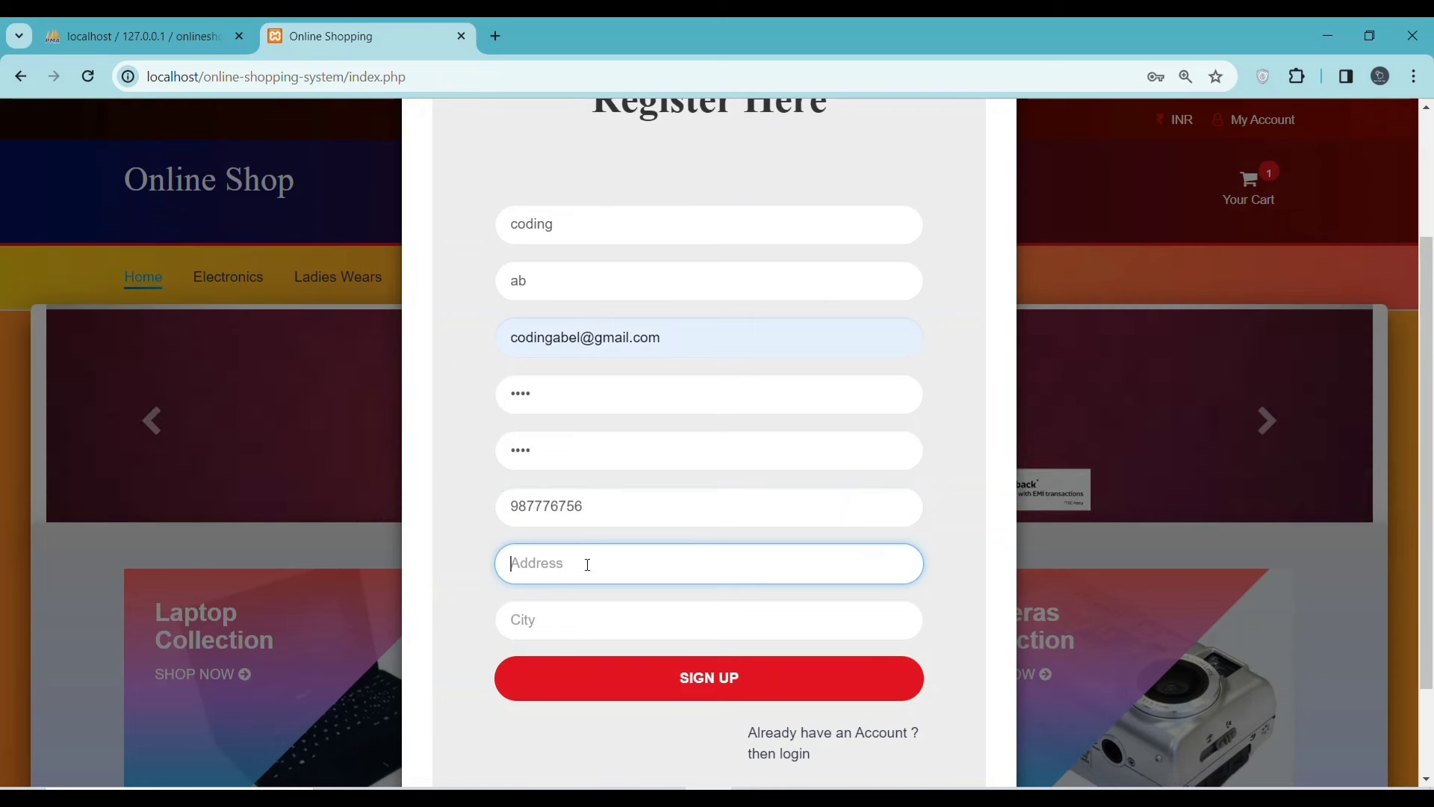
{"action": "type", "text": "kahia"}
{"action": "left_click", "coordinate": [560, 607]}
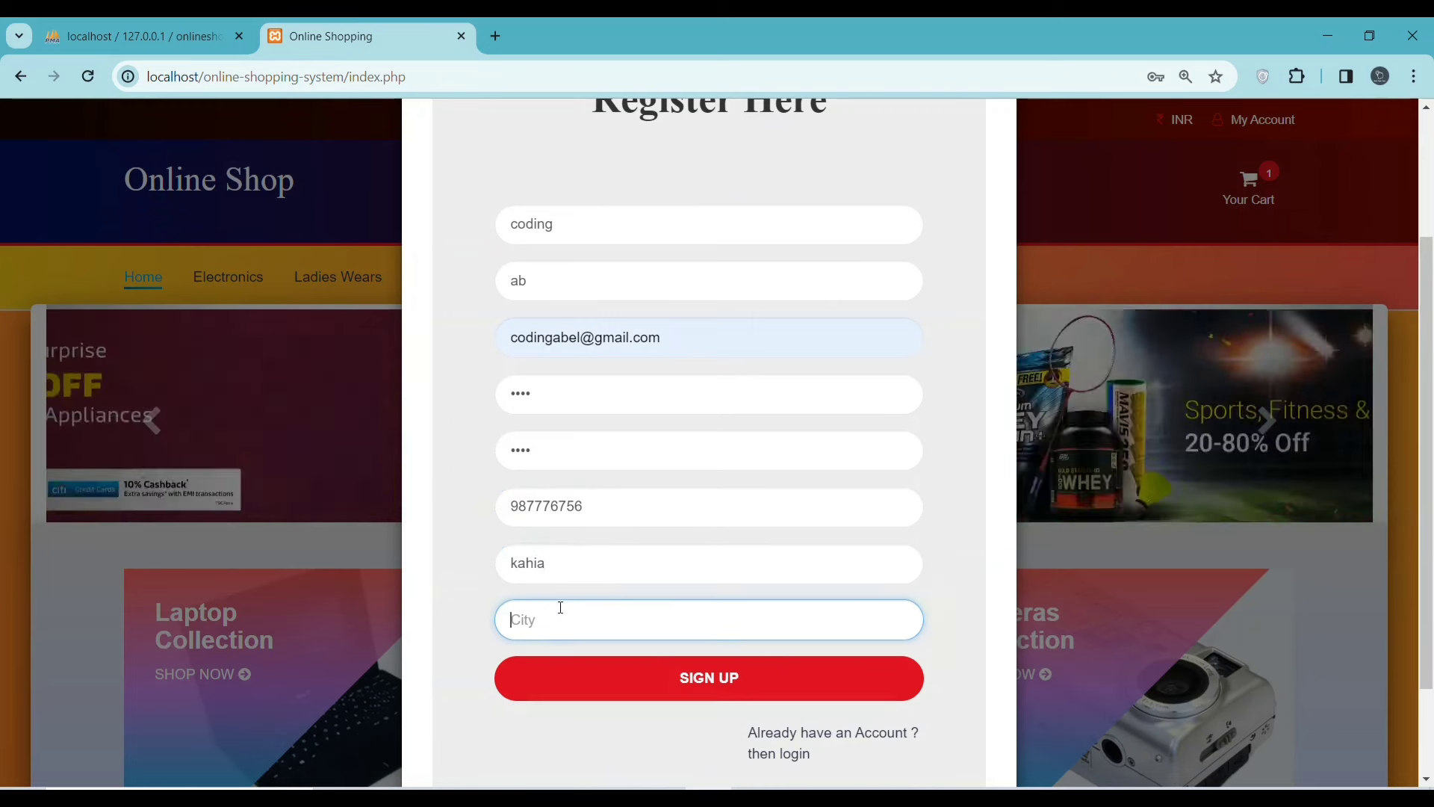
{"action": "type", "text": "loloa"}
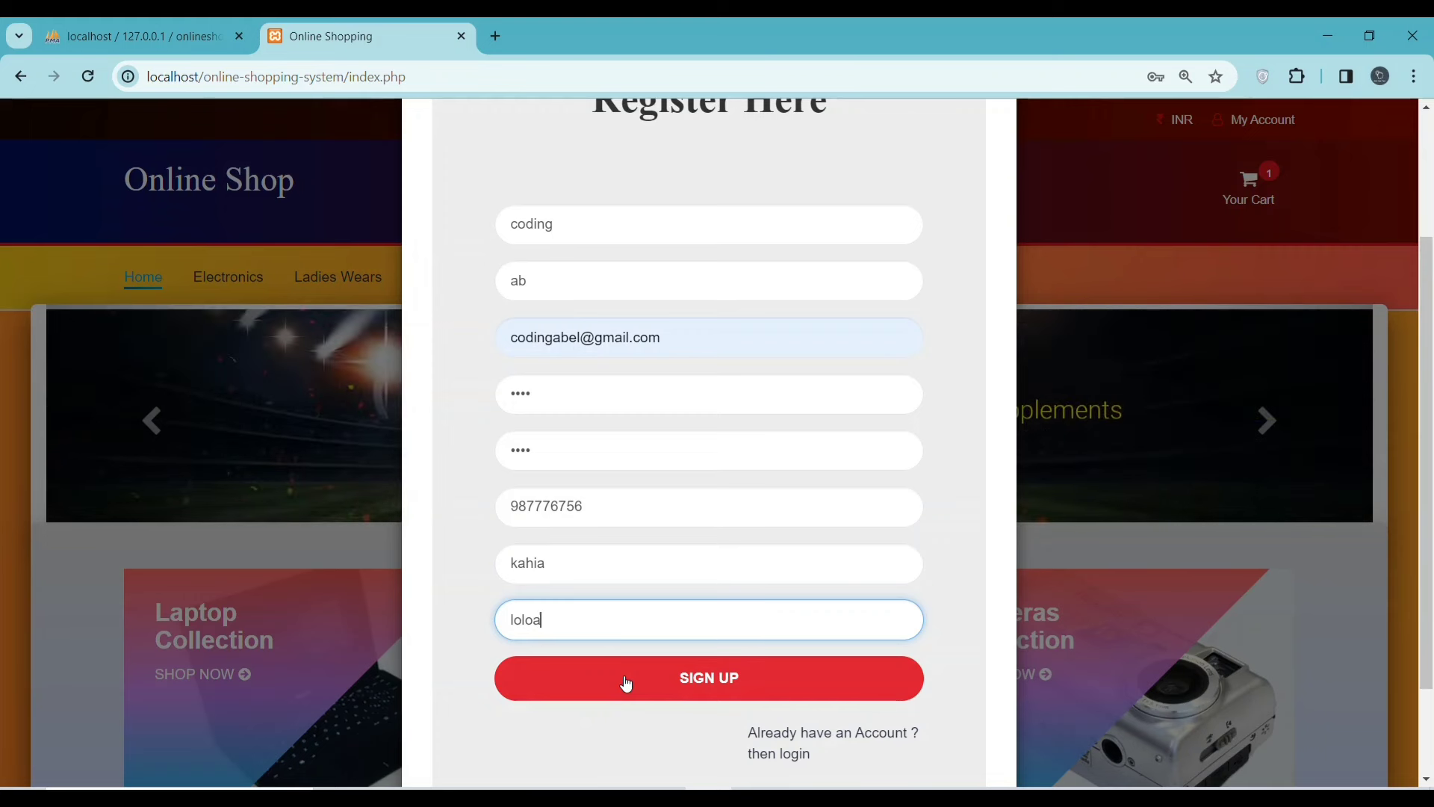
{"action": "left_click", "coordinate": [626, 684]}
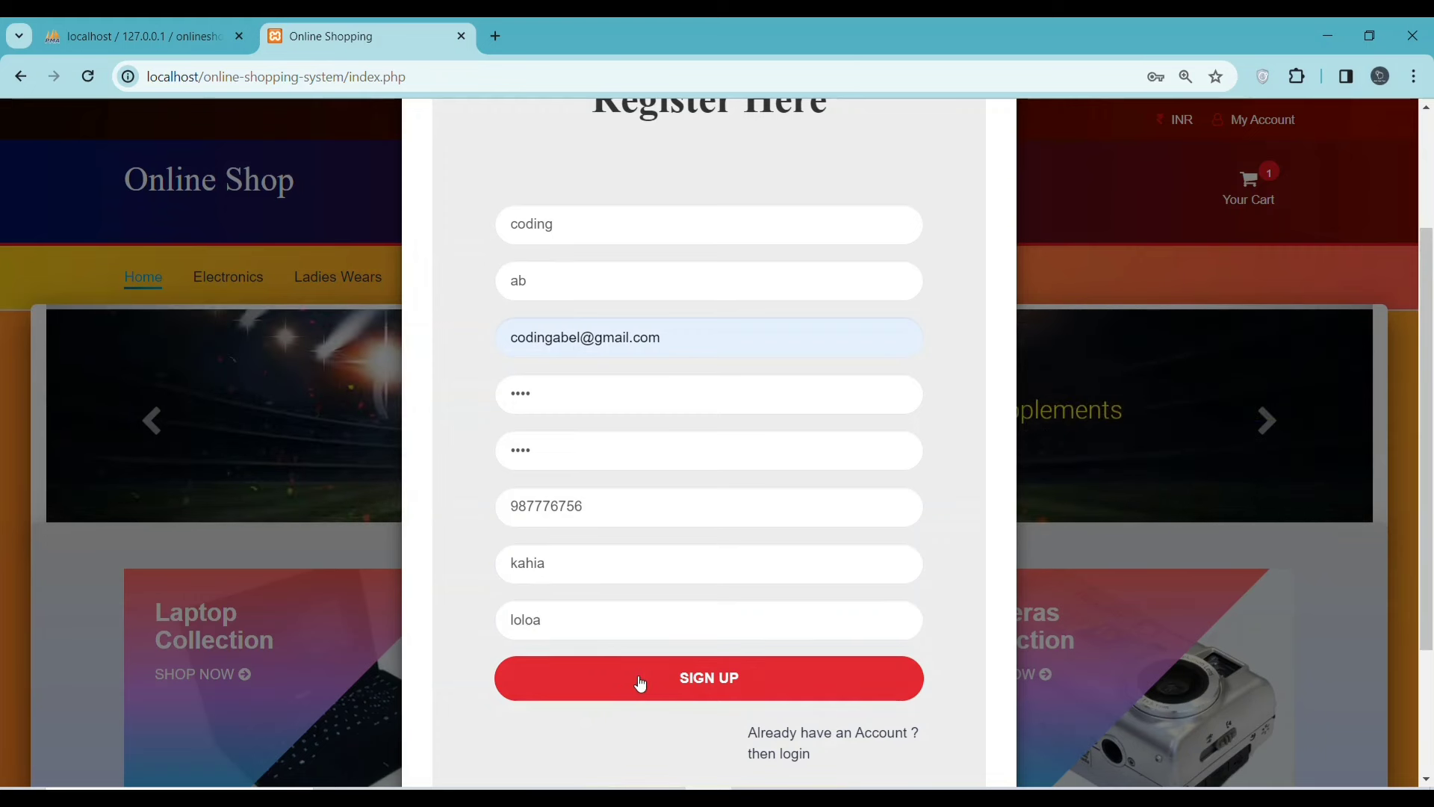
- Submit the sign-up form, then lengthen the password flagged as weak
{"action": "left_click", "coordinate": [684, 685]}
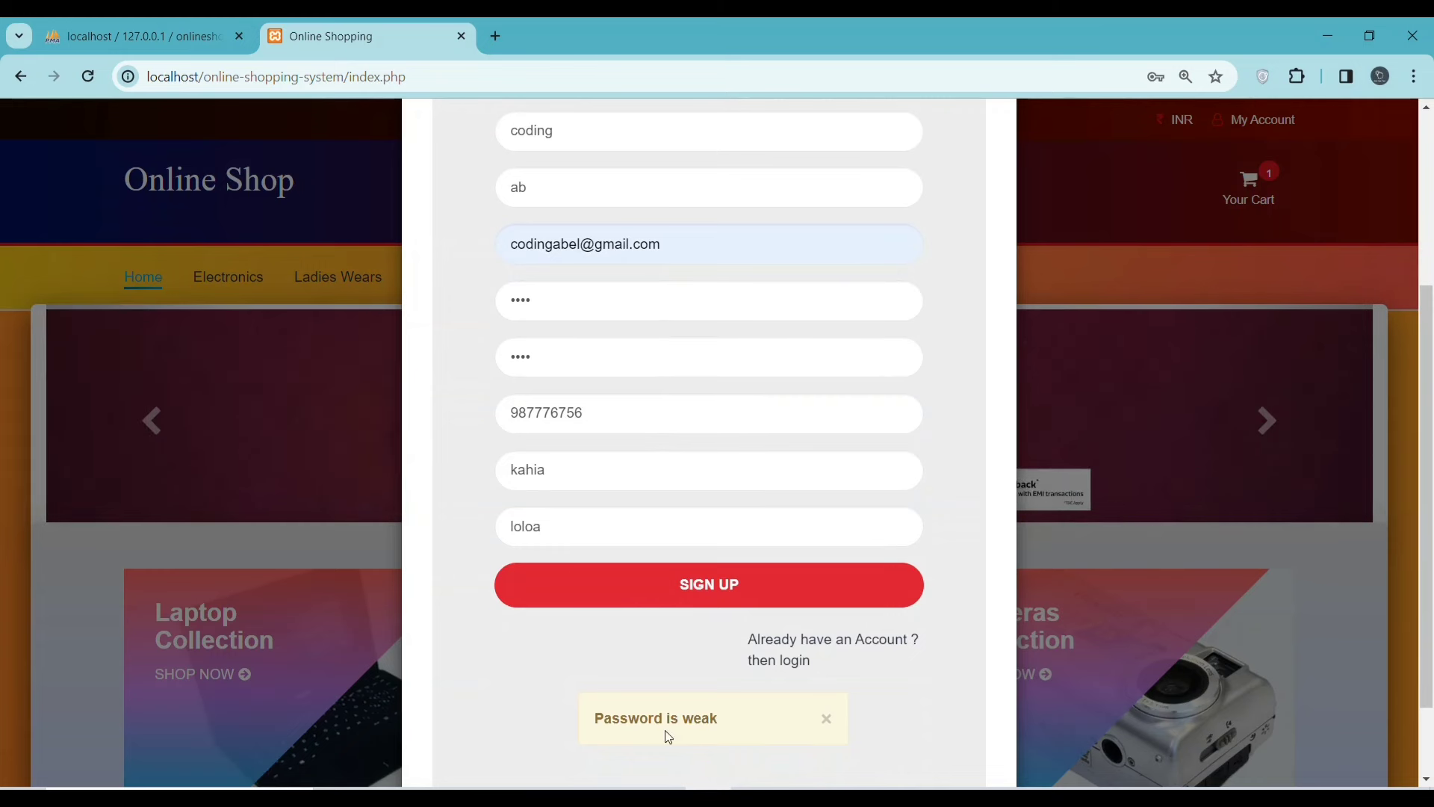
{"action": "left_click_drag", "start_coordinate": [719, 719], "coordinate": [558, 701]}
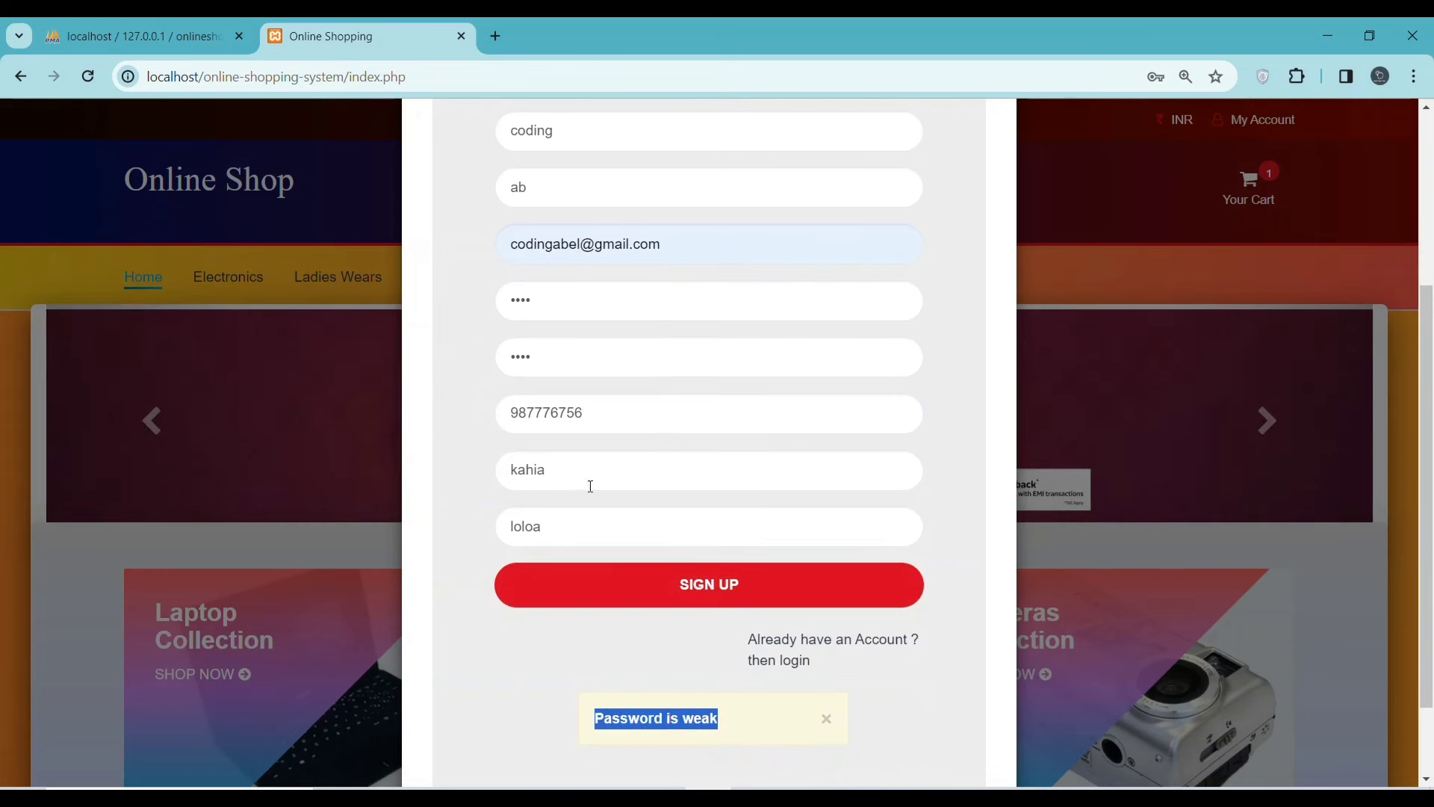
{"action": "left_click", "coordinate": [561, 296]}
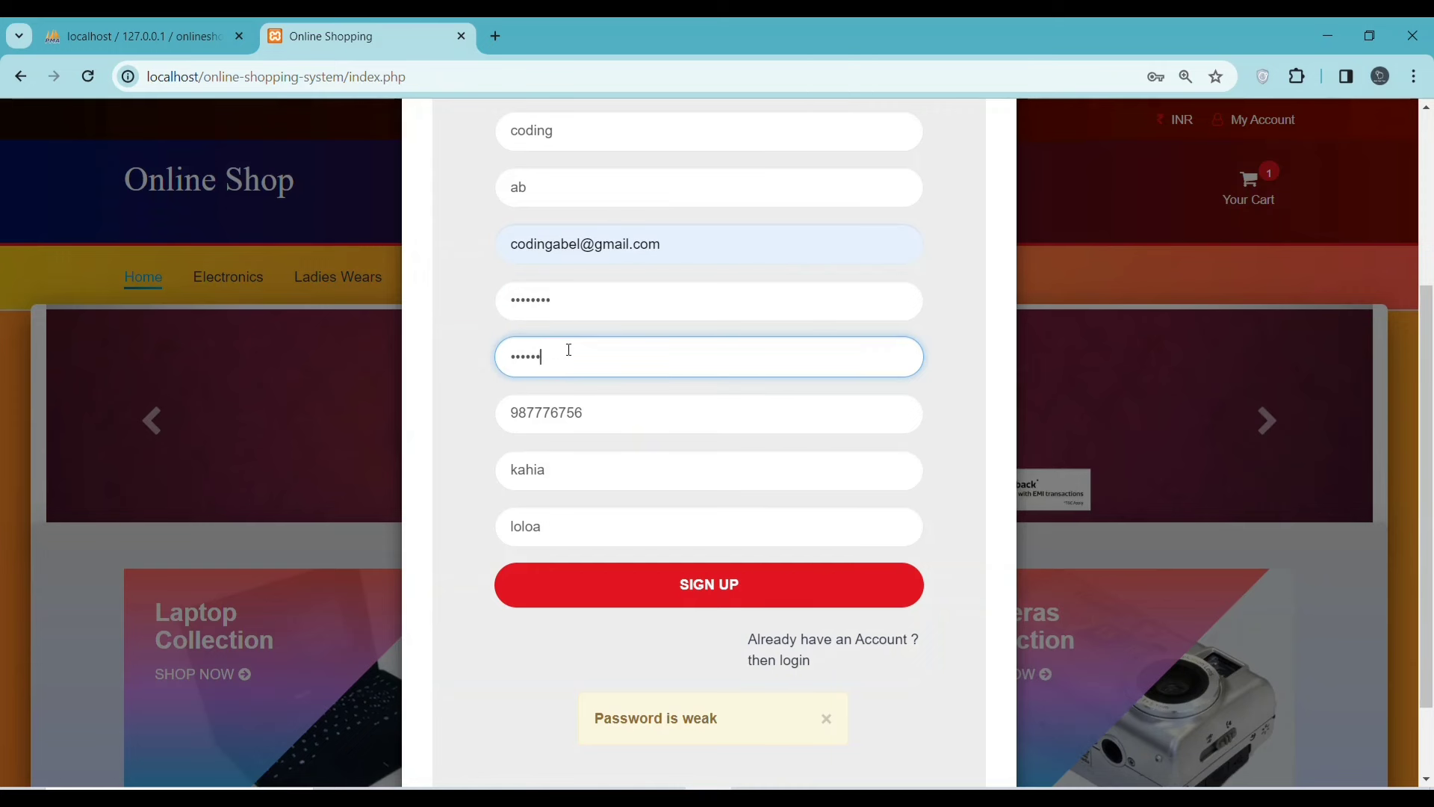
{"action": "type", "text": "12"}
{"action": "left_click", "coordinate": [678, 587]}
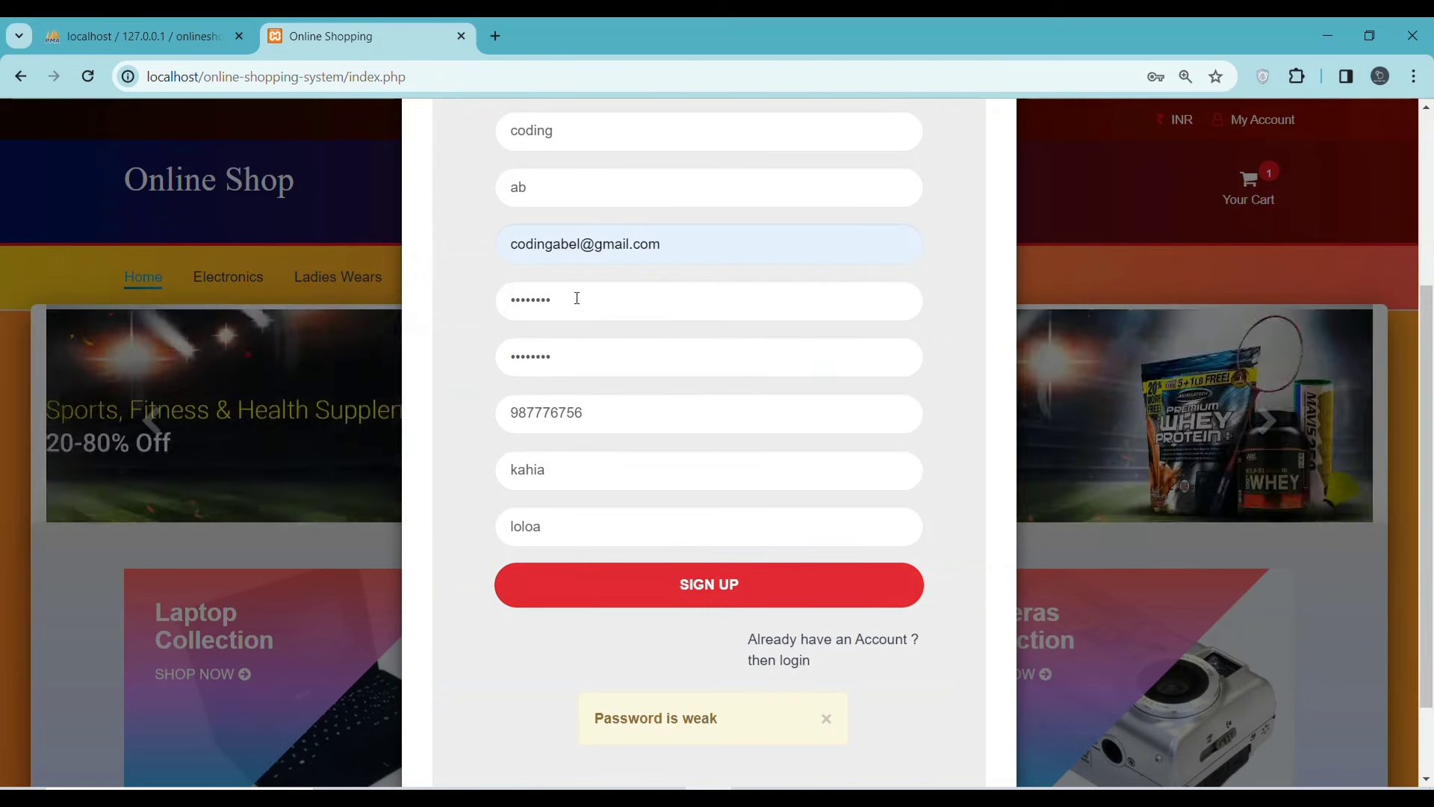
- Make the password and its confirmation match, then resubmit the registration
{"action": "left_click", "coordinate": [577, 298]}
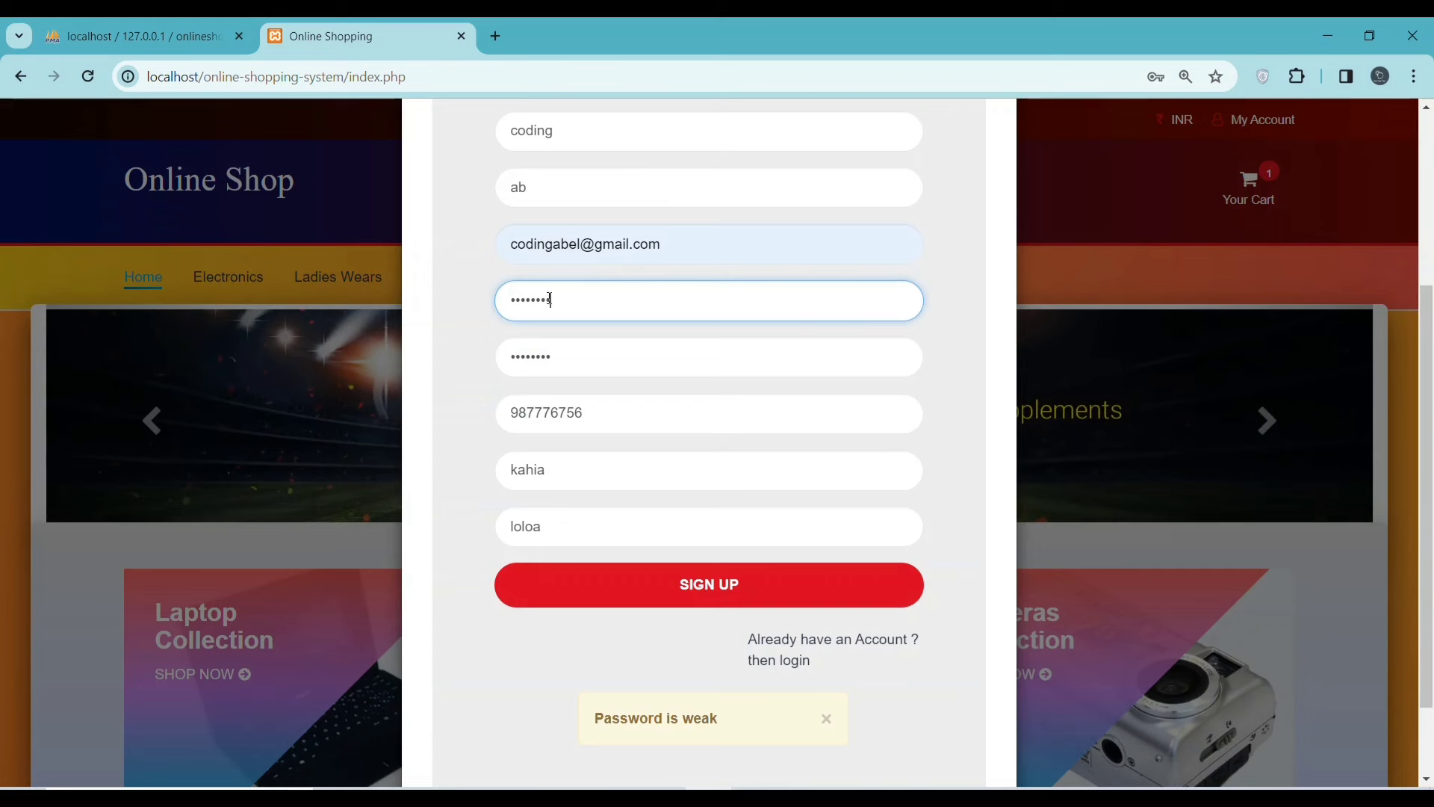
{"action": "left_click", "coordinate": [560, 345]}
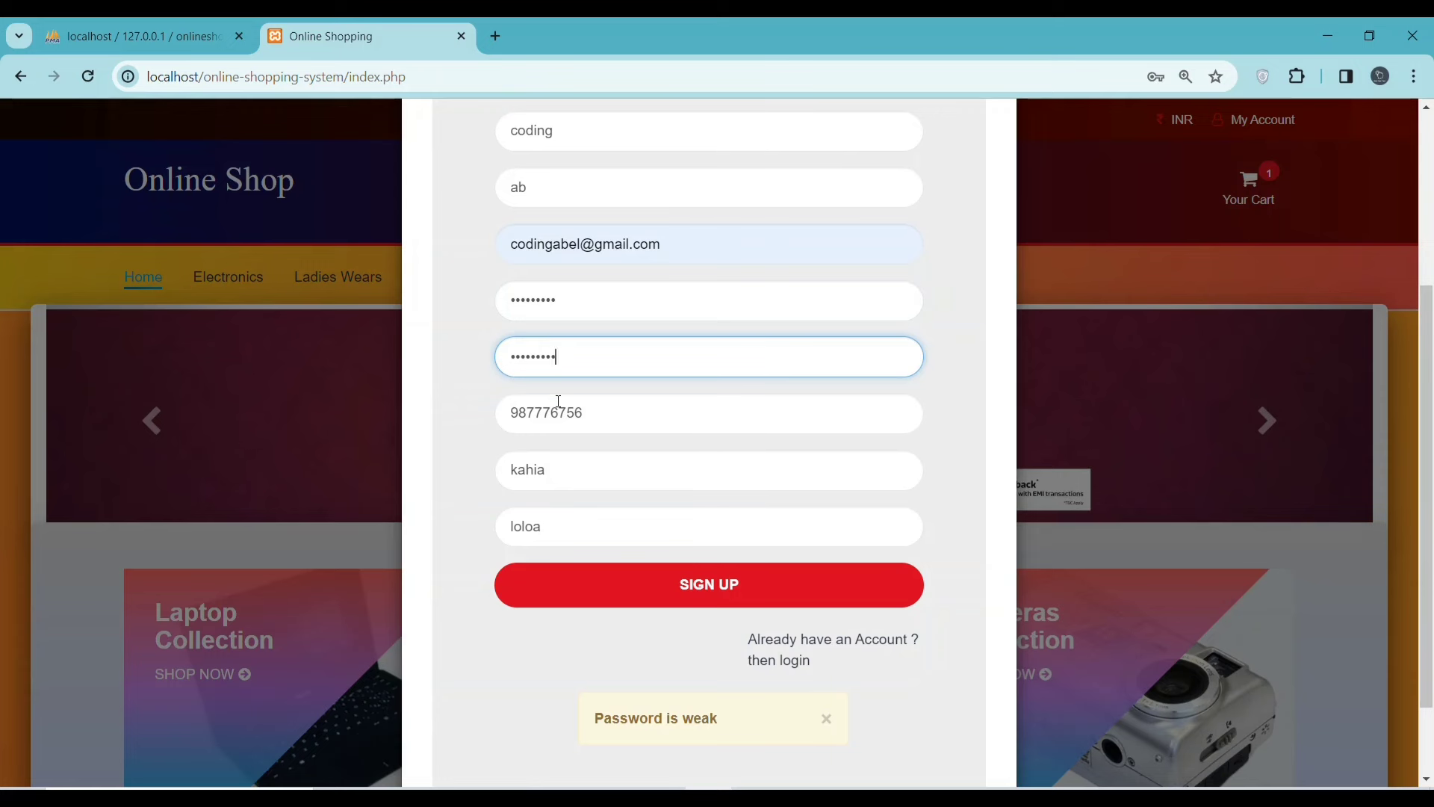
{"action": "left_click", "coordinate": [568, 300]}
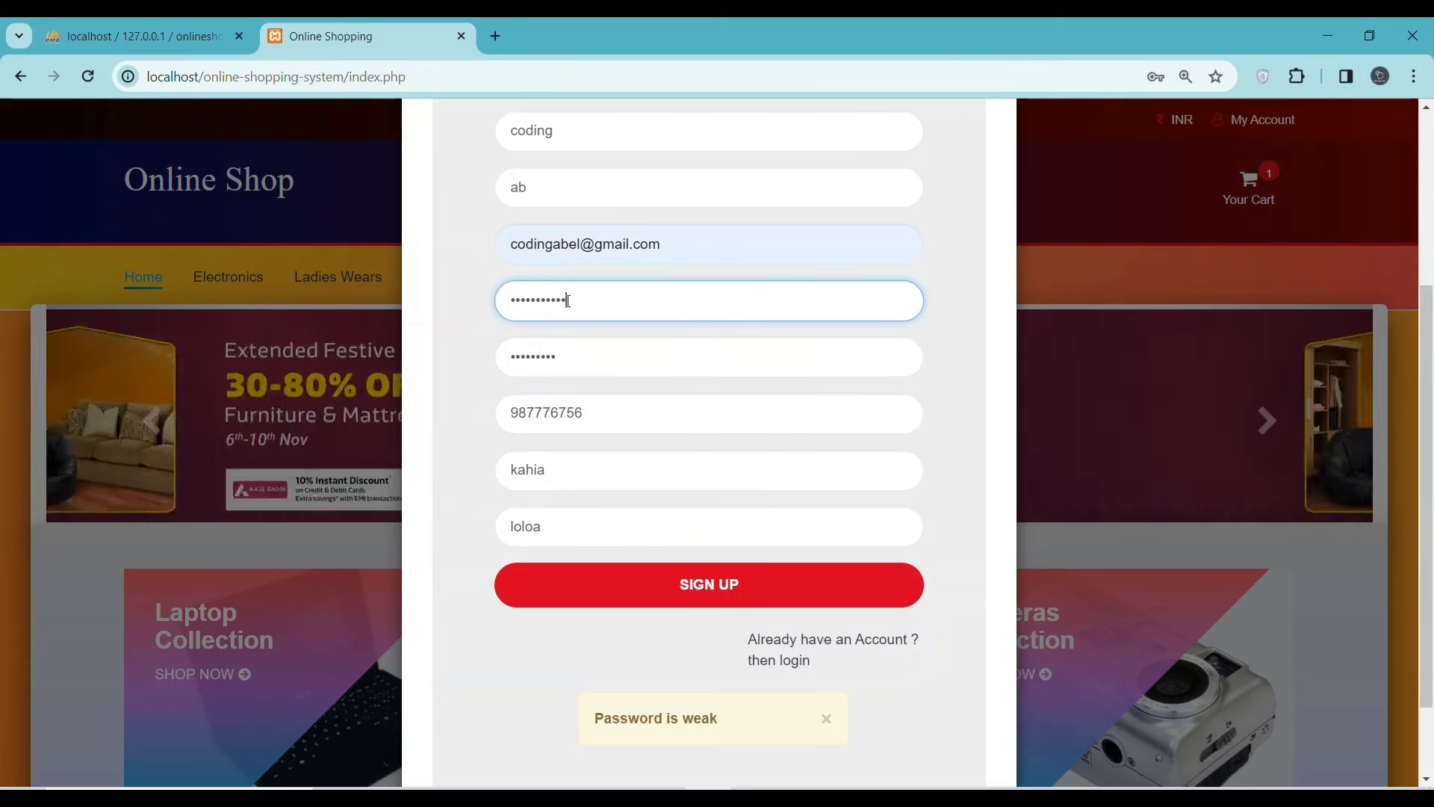
{"action": "left_click", "coordinate": [580, 370]}
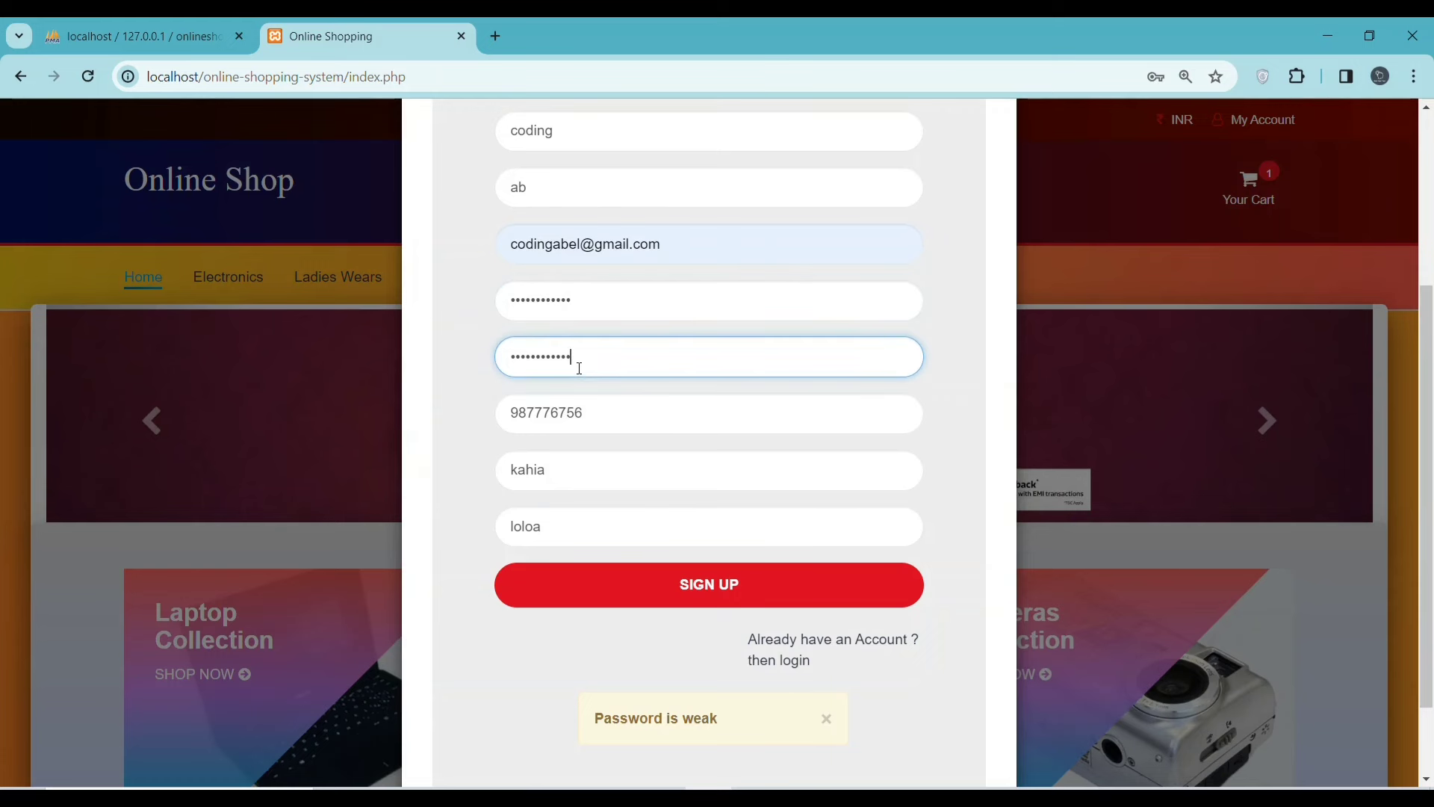
{"action": "left_click", "coordinate": [681, 589]}
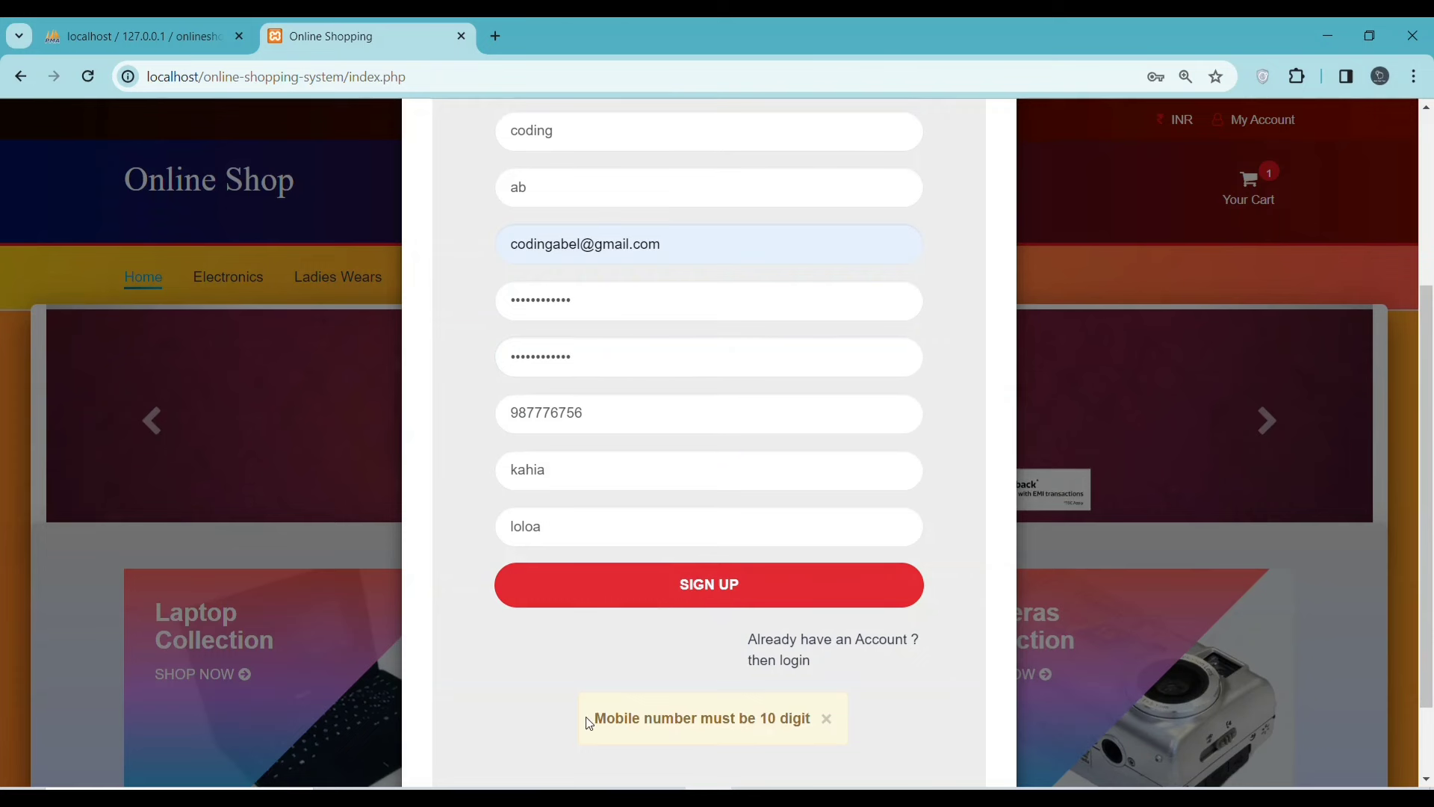
- Correct the mobile number to 10 digits and submit, signing in as coding
{"action": "left_click", "coordinate": [606, 413]}
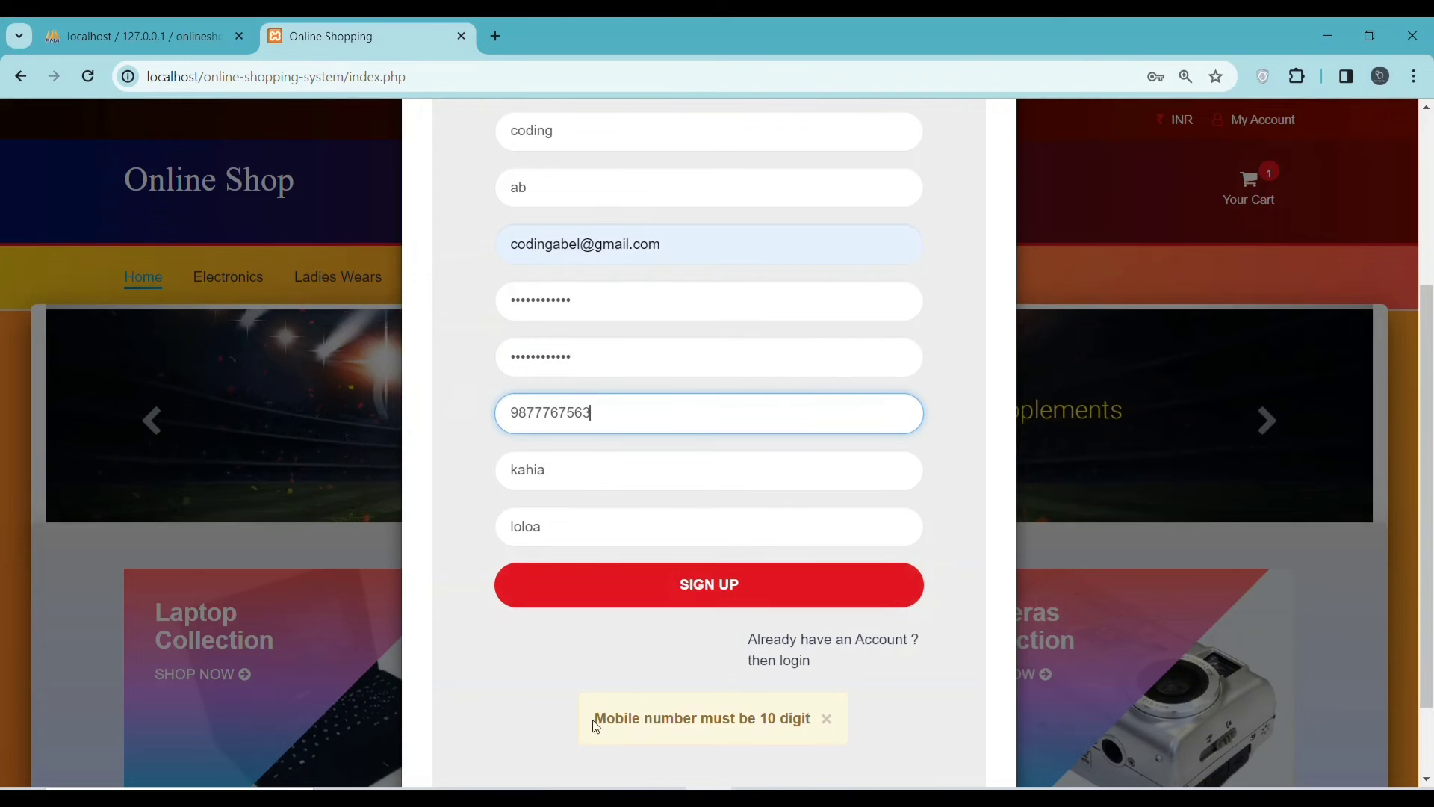
{"action": "left_click_drag", "start_coordinate": [595, 726], "coordinate": [786, 732]}
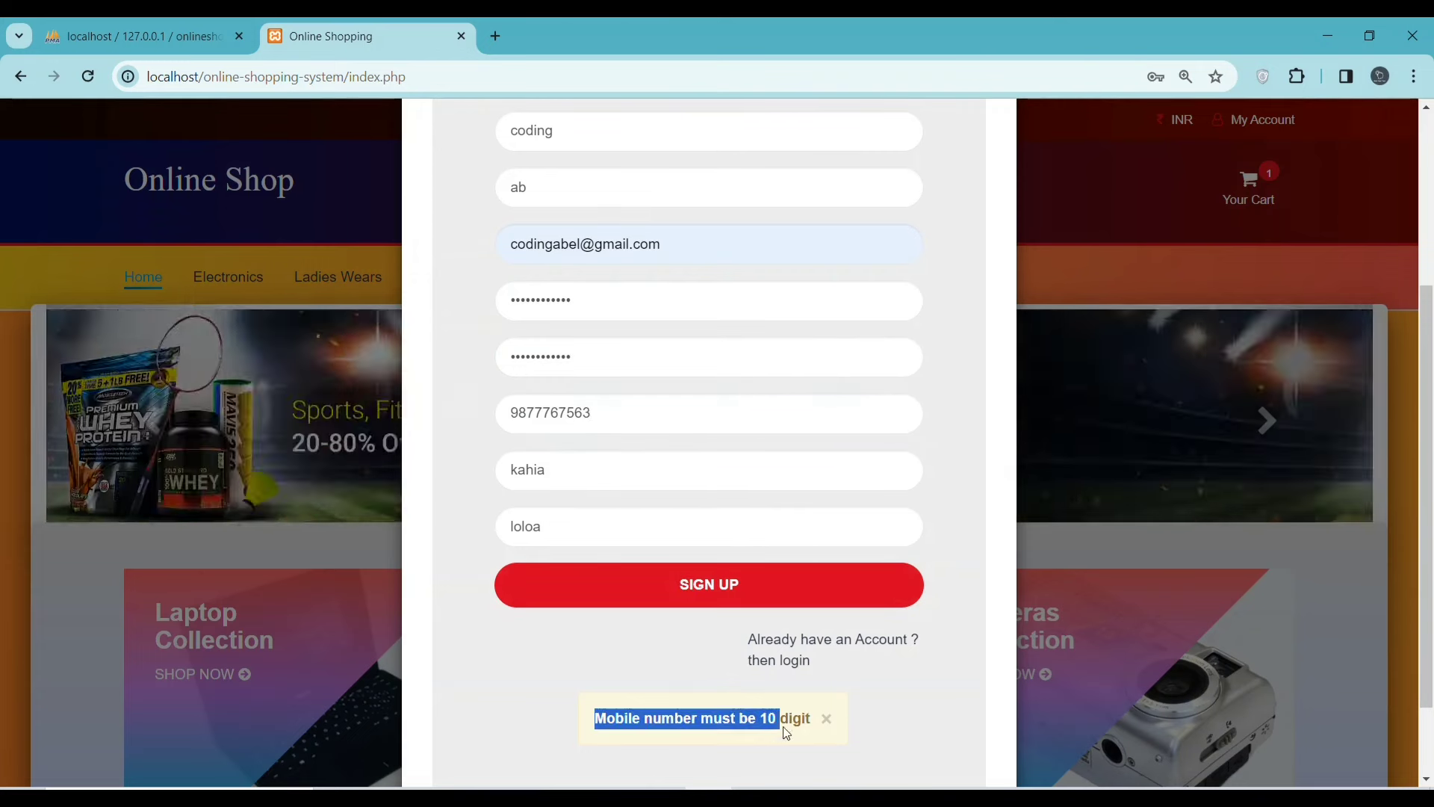
{"action": "left_click", "coordinate": [709, 587]}
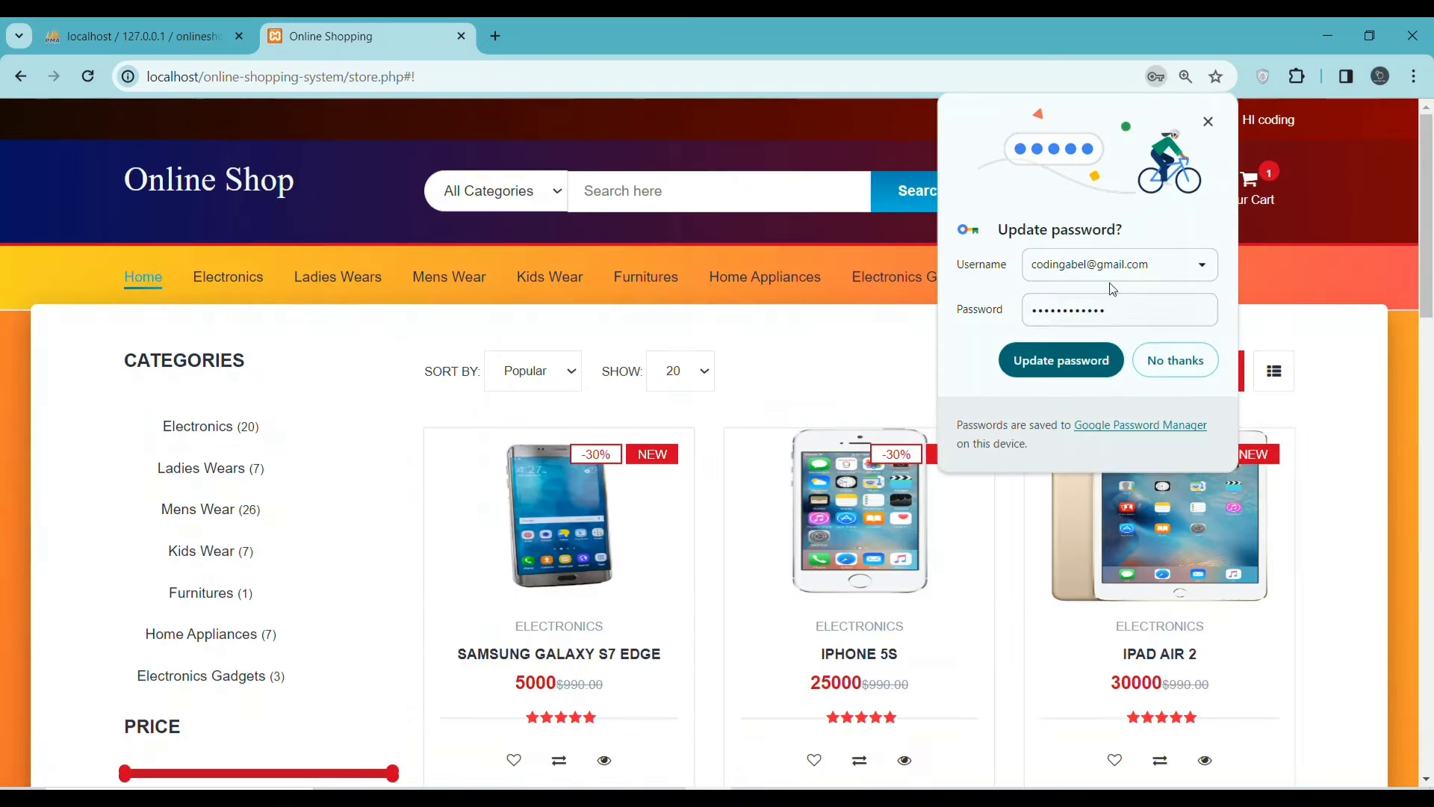
- Decline Chrome's password-update prompt and reload the store page
{"action": "left_click", "coordinate": [1198, 310]}
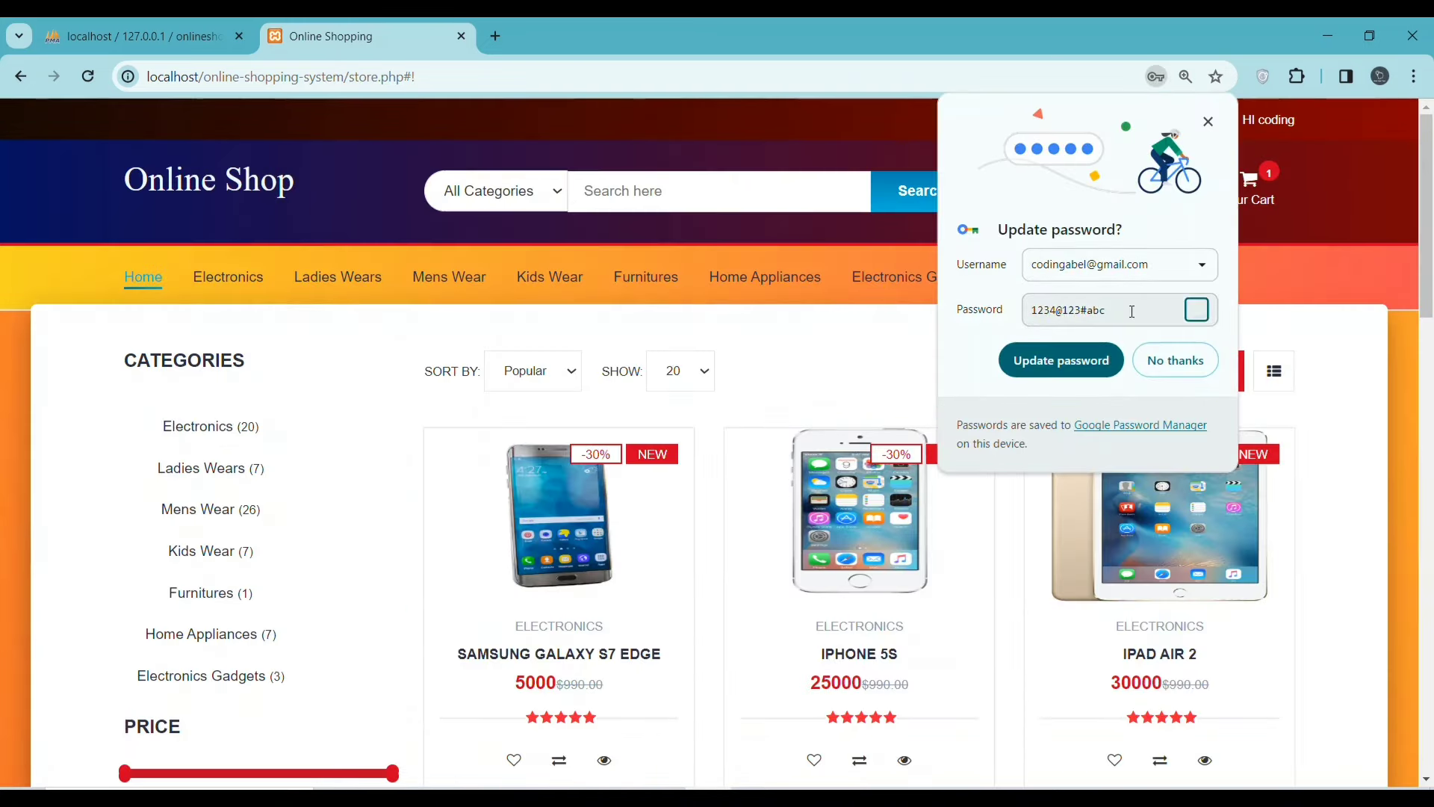
{"action": "left_click_drag", "start_coordinate": [1158, 309], "coordinate": [1029, 309]}
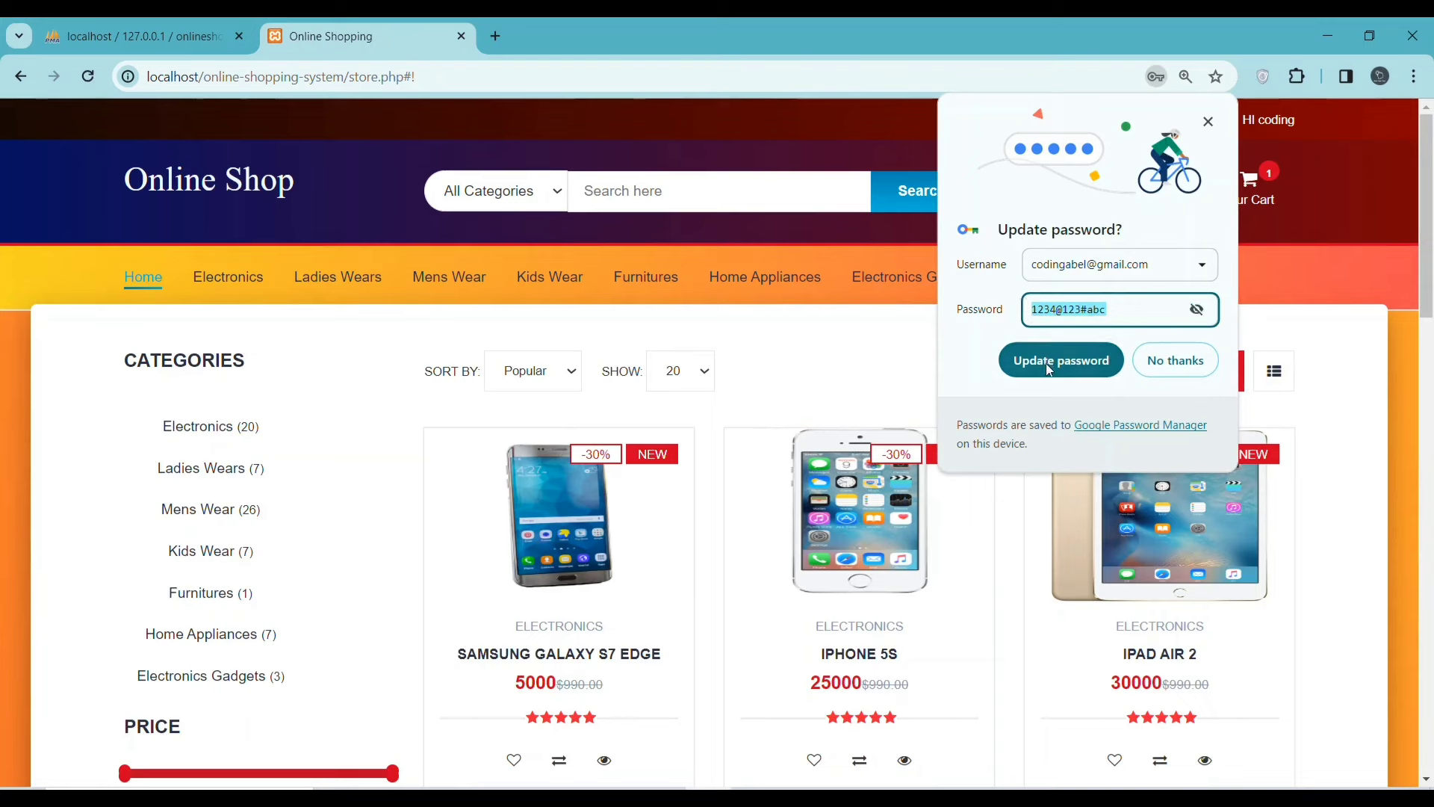
{"action": "left_click", "coordinate": [1191, 366]}
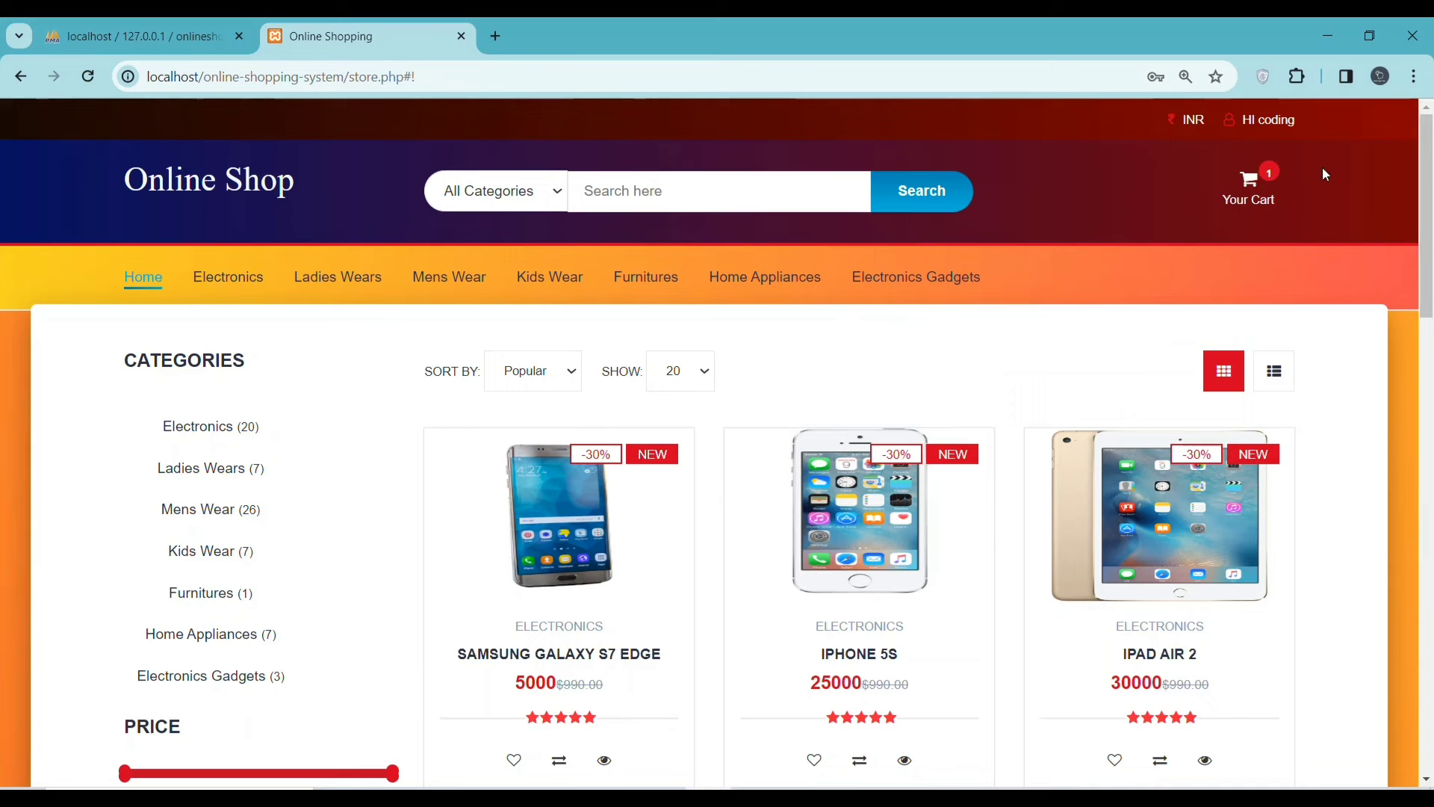
{"action": "left_click", "coordinate": [1267, 119]}
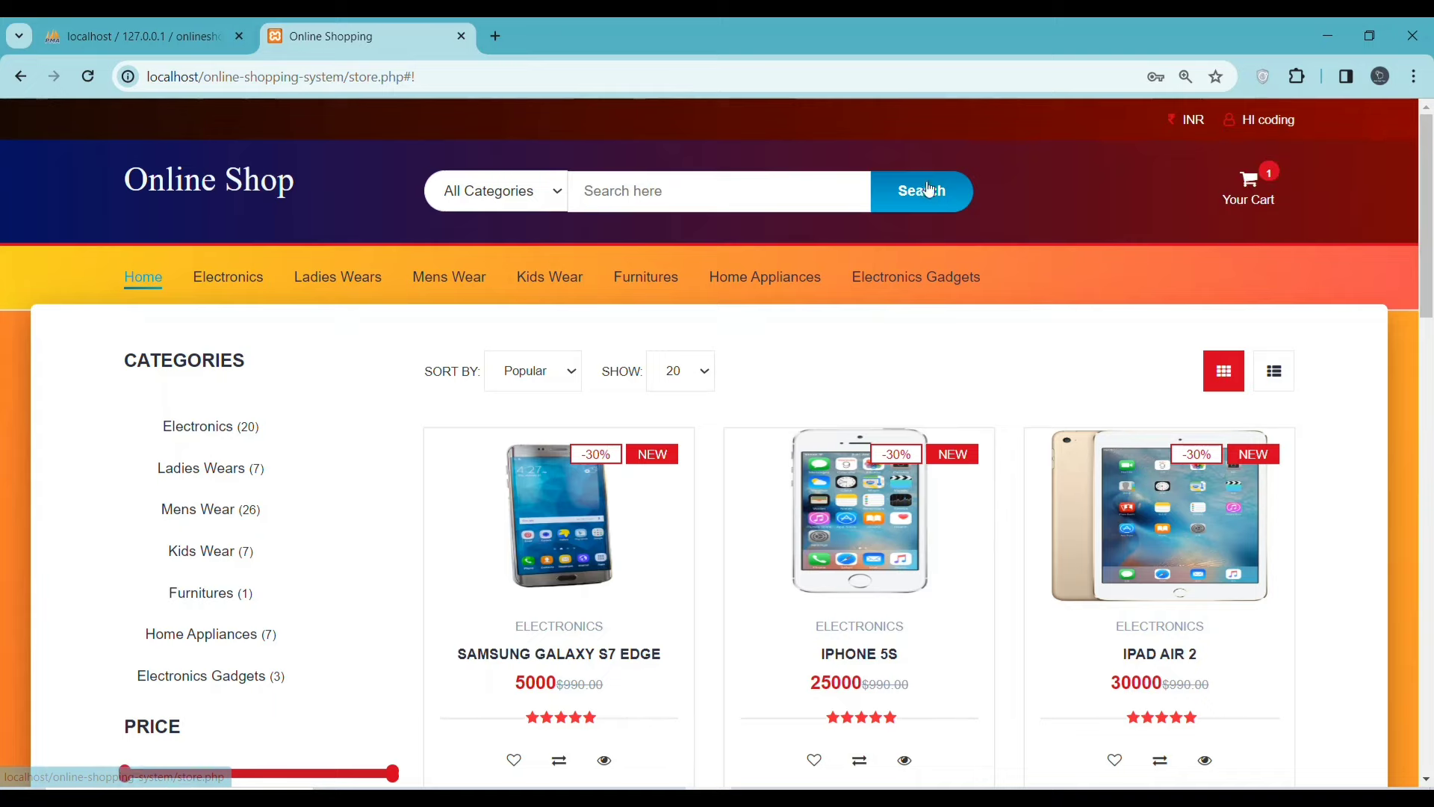
{"action": "left_click", "coordinate": [88, 76]}
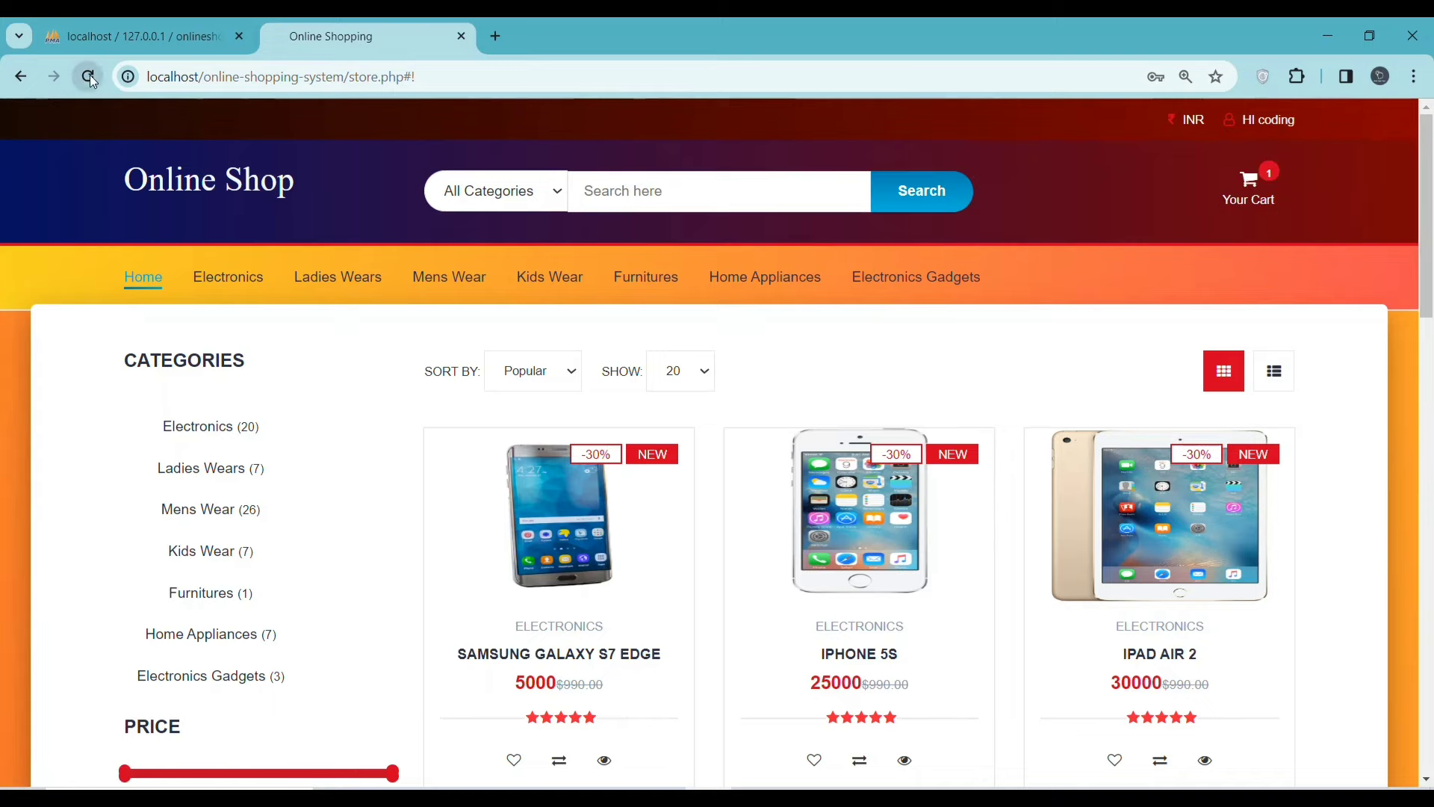
- Open the full cart page showing boys shirts at quantity 1, totalling $270
{"action": "mouse_move", "coordinate": [1282, 130]}
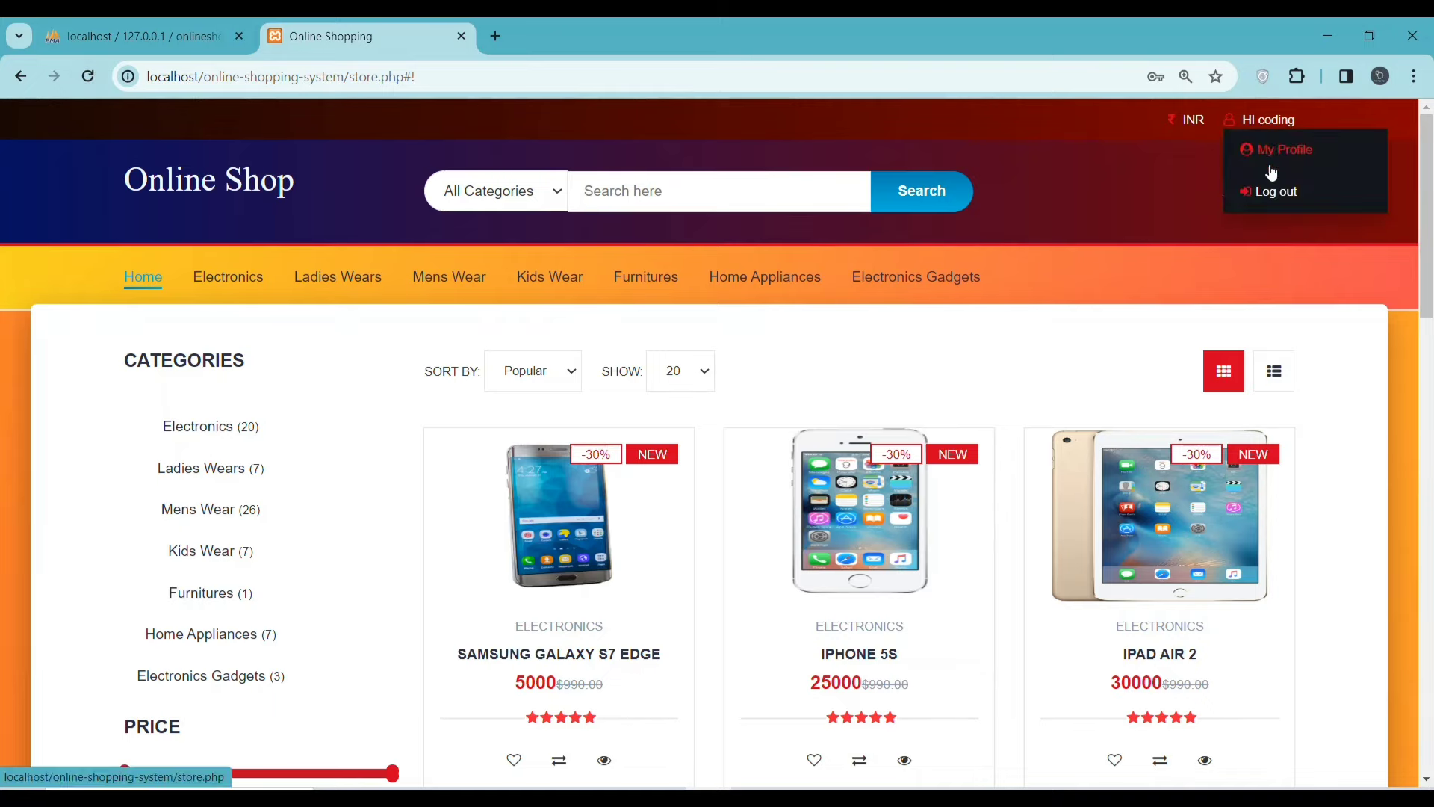
{"action": "scroll", "coordinate": [900, 367], "scroll_direction": "down", "scroll_amount": 1}
{"action": "scroll", "coordinate": [900, 367], "scroll_direction": "down", "scroll_amount": 6}
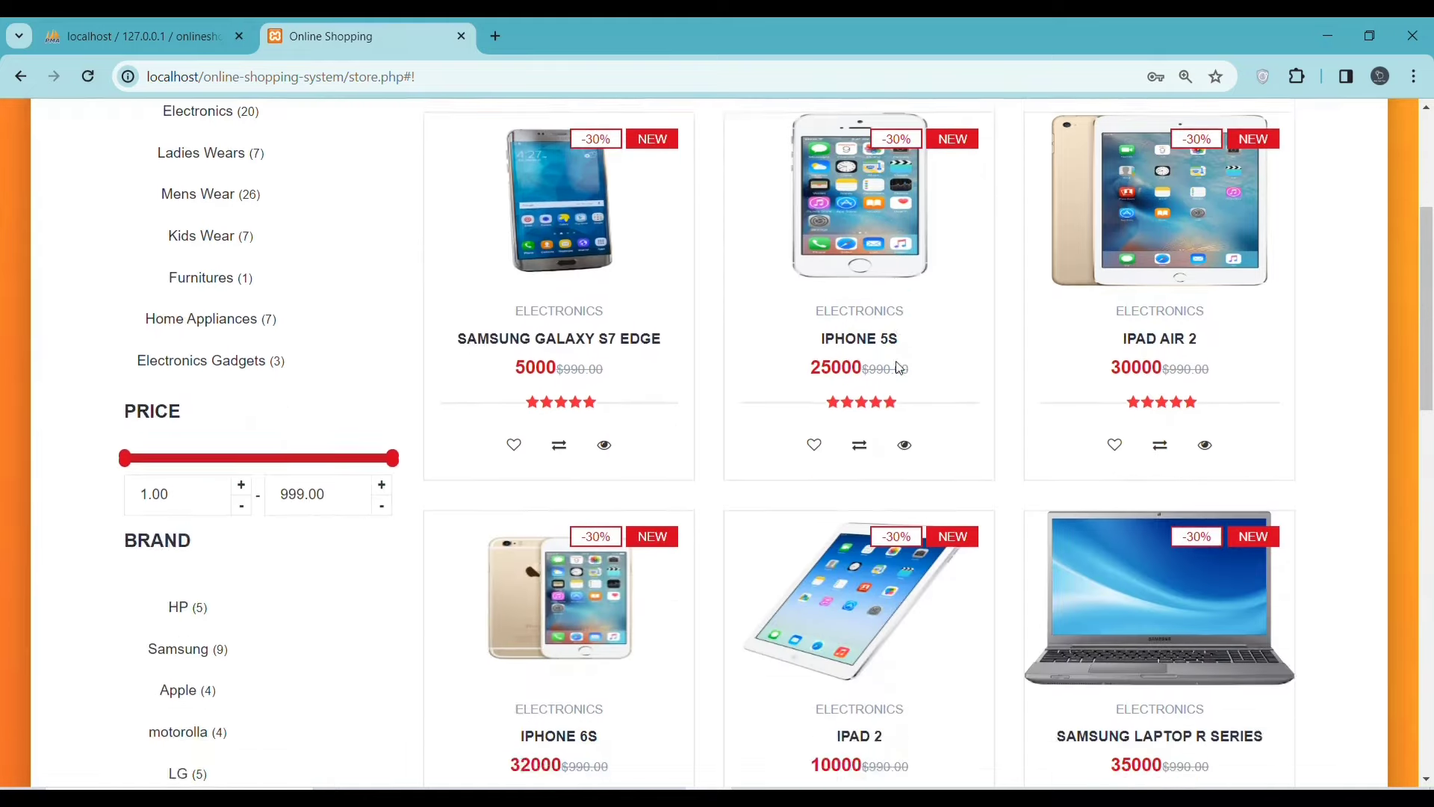
{"action": "scroll", "coordinate": [859, 523], "scroll_direction": "up", "scroll_amount": 6}
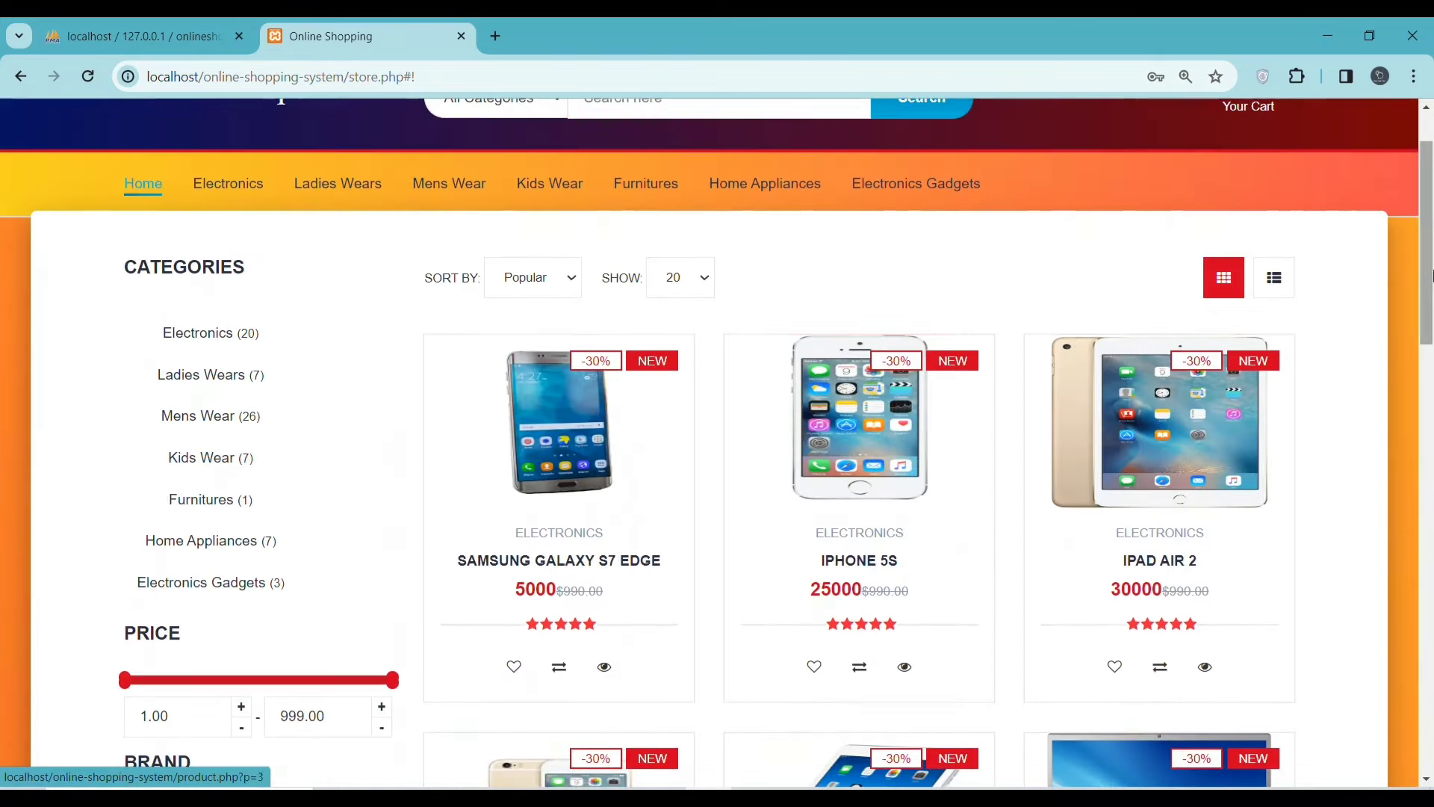
{"action": "scroll", "coordinate": [388, 347], "scroll_direction": "up", "scroll_amount": 2}
{"action": "left_click", "coordinate": [1257, 180]}
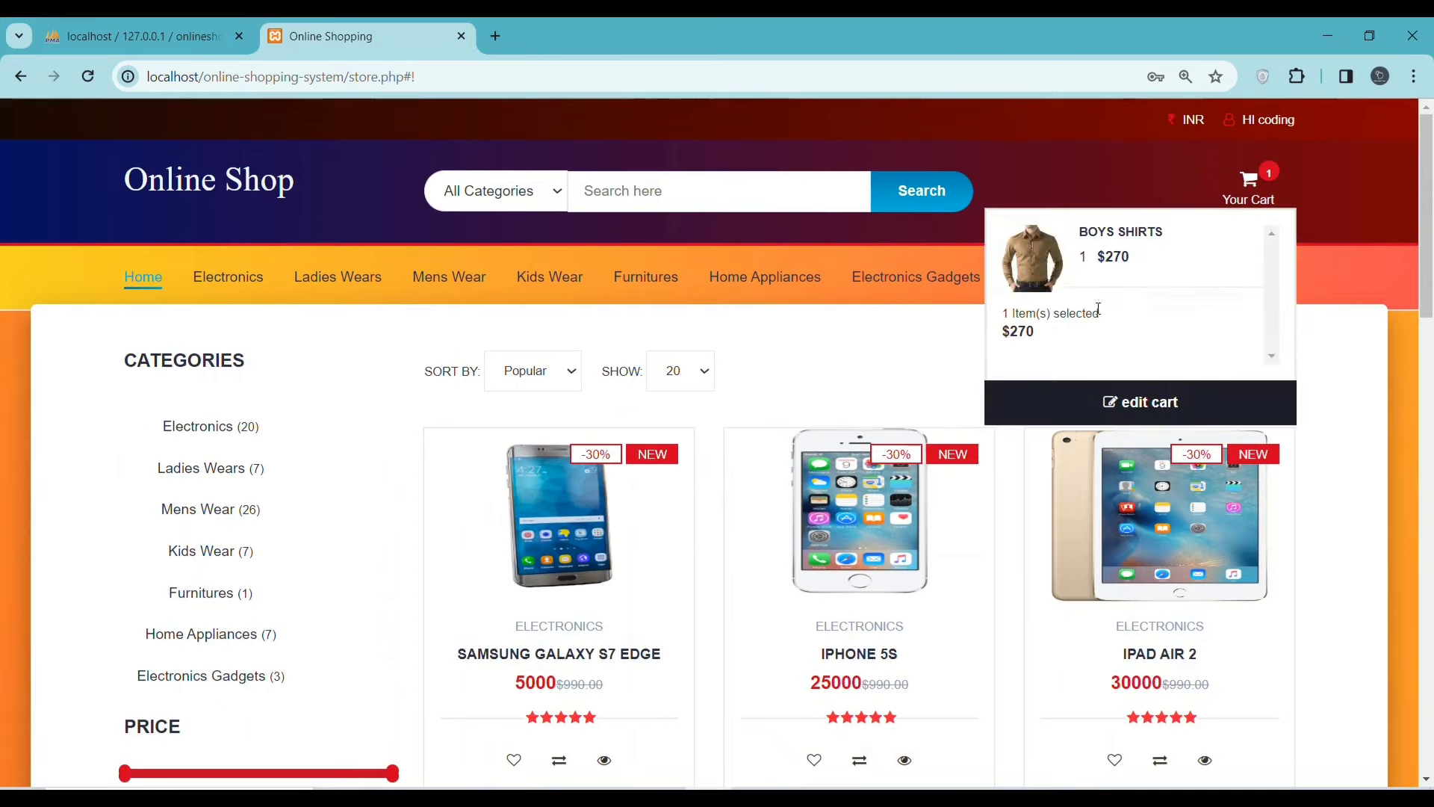
{"action": "left_click", "coordinate": [1121, 402]}
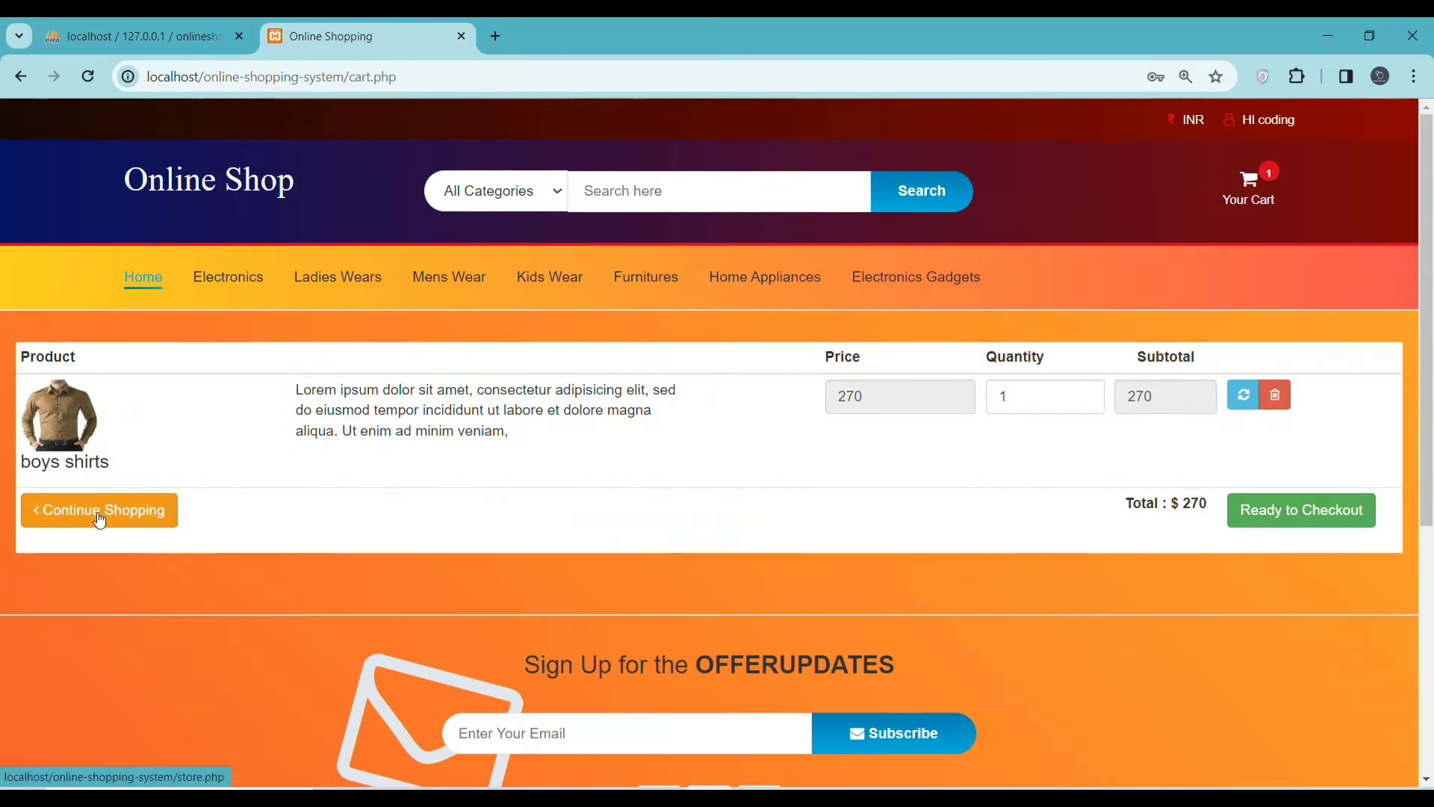
- Delete the boys shirts row and browse the store listing for the Samsung Laptop R Series
{"action": "left_click", "coordinate": [1027, 397]}
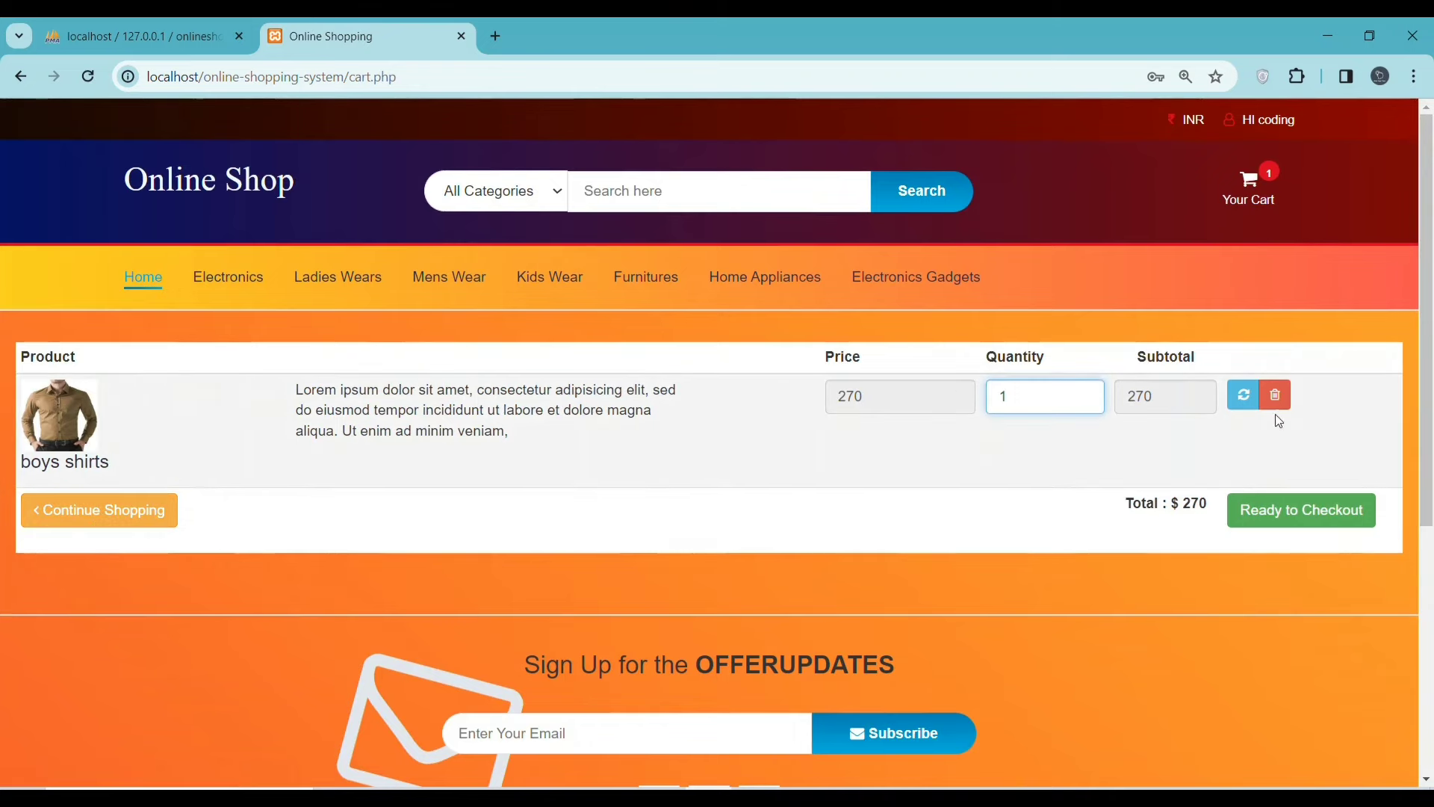
{"action": "left_click", "coordinate": [1275, 395]}
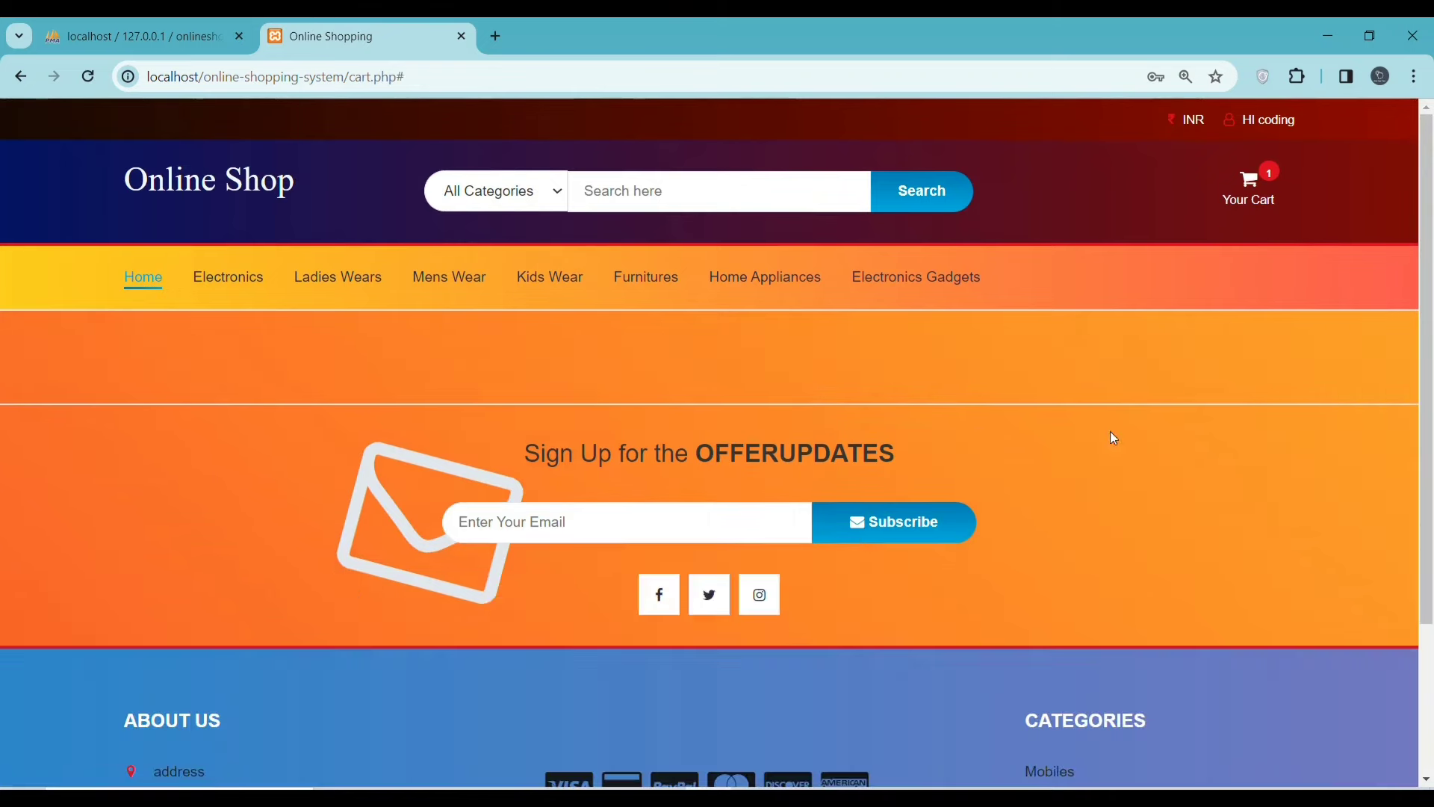
{"action": "left_click", "coordinate": [225, 283]}
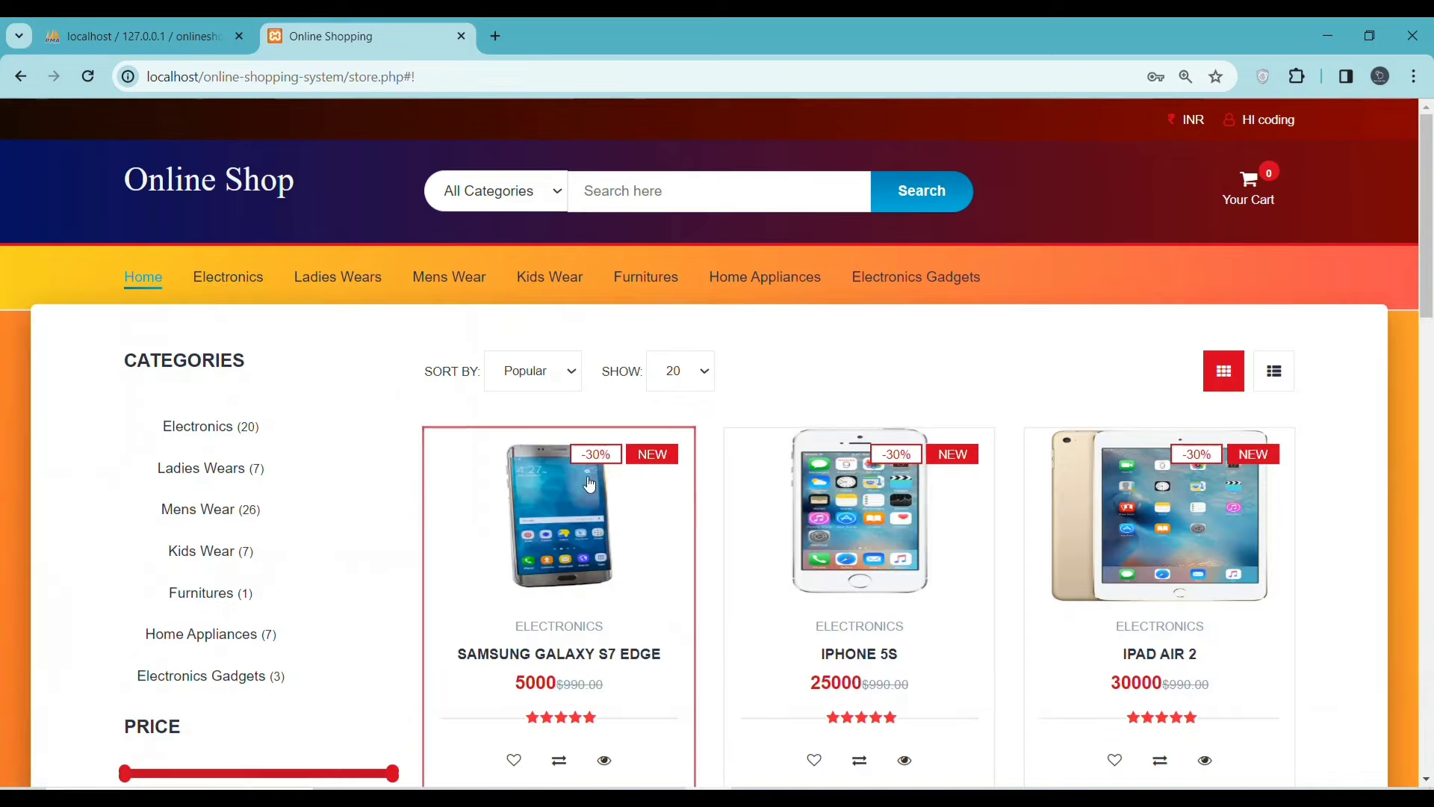
{"action": "scroll", "coordinate": [862, 468], "scroll_direction": "down", "scroll_amount": 5}
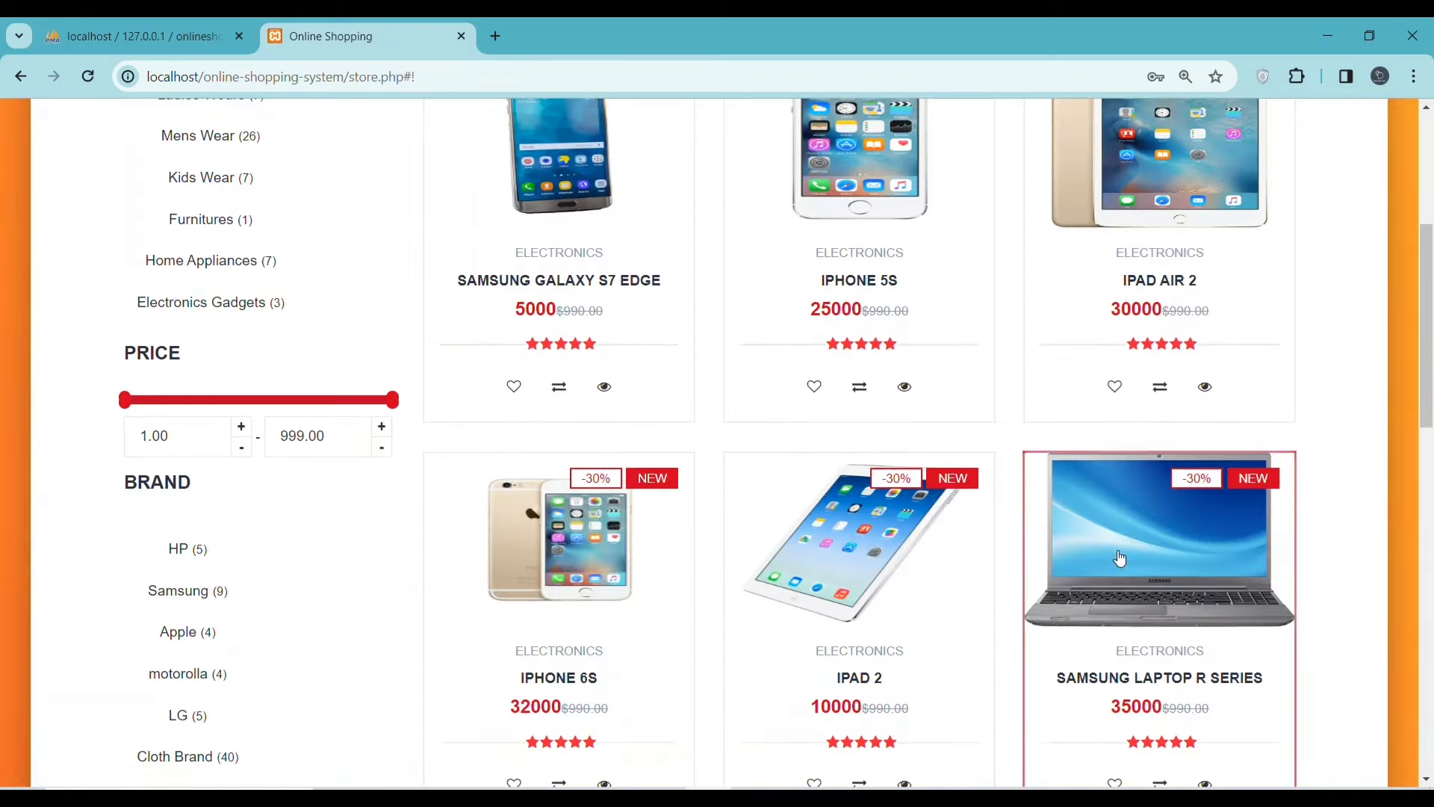
{"action": "scroll", "coordinate": [1155, 635], "scroll_direction": "down", "scroll_amount": 3}
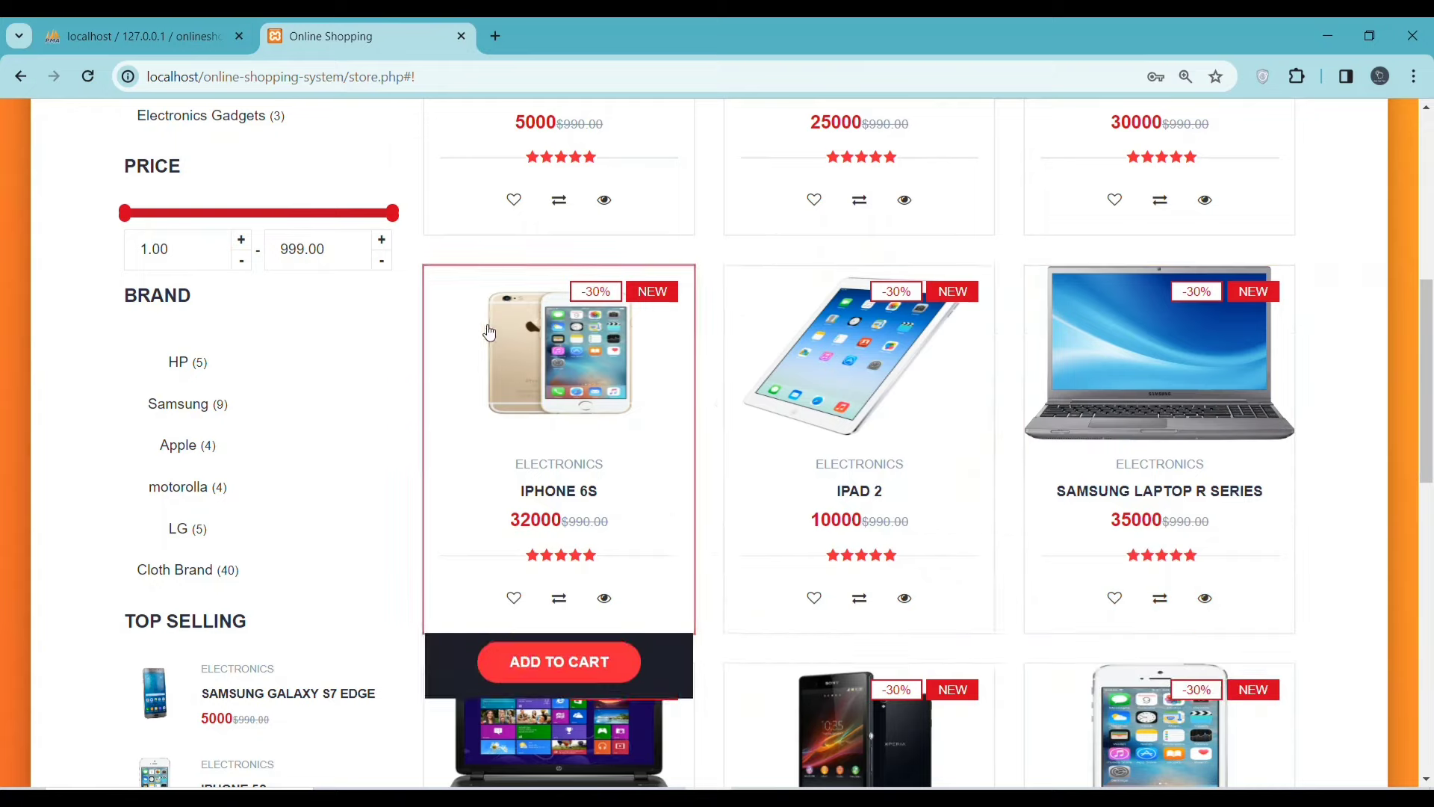
{"action": "scroll", "coordinate": [934, 413], "scroll_direction": "up", "scroll_amount": 8}
- Preview the cart and open the full cart page for editing
{"action": "left_click", "coordinate": [1269, 176]}
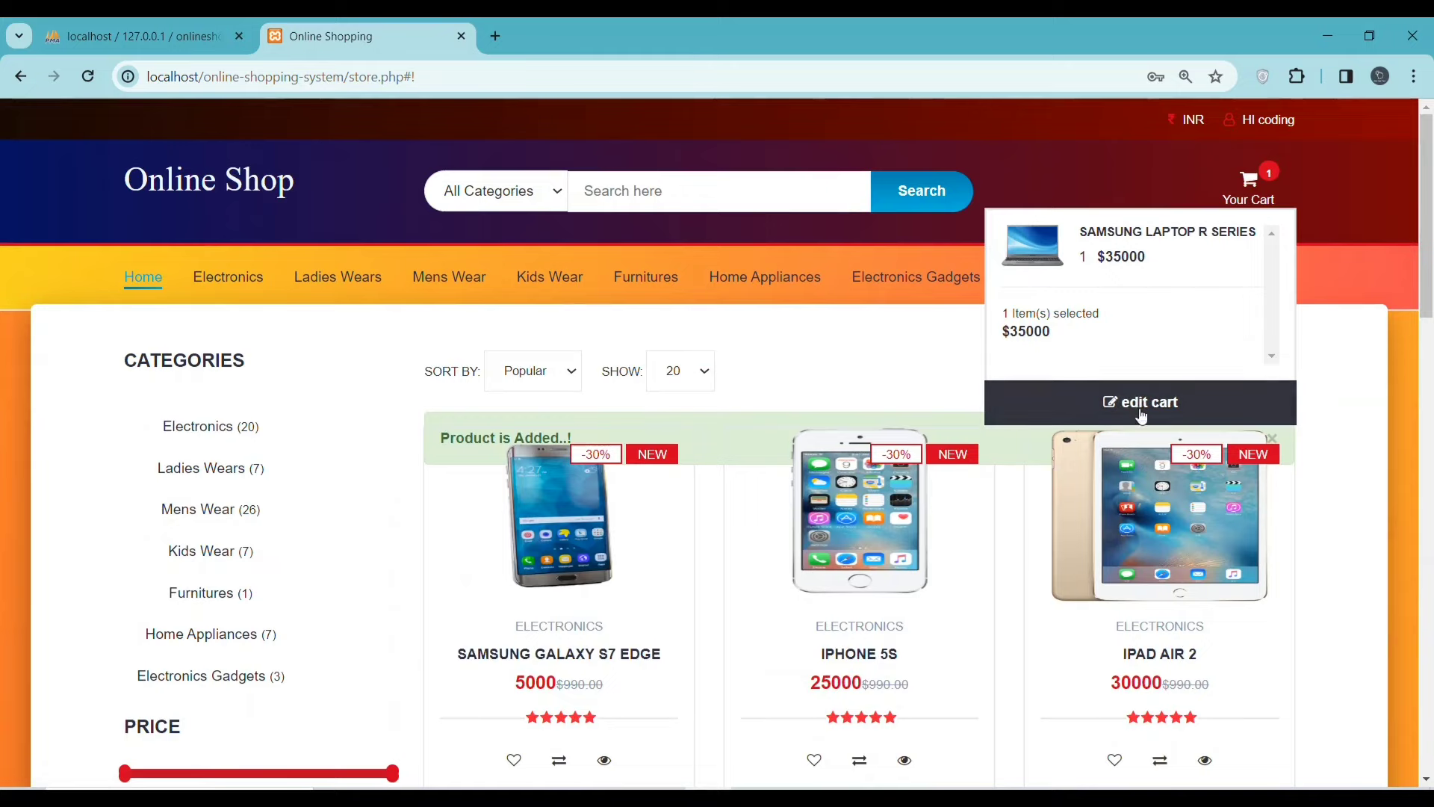
{"action": "left_click", "coordinate": [916, 277]}
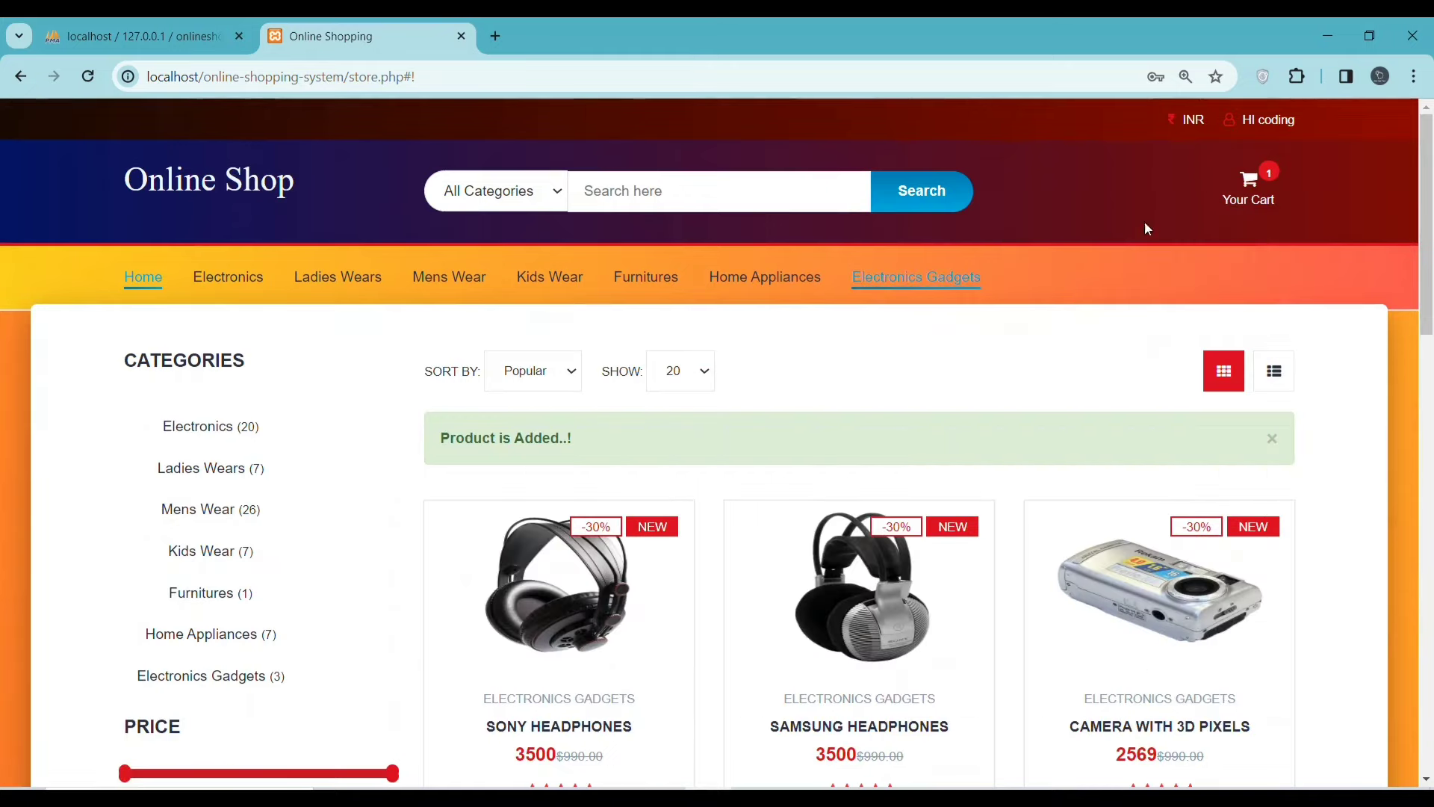
{"action": "left_click", "coordinate": [1259, 184]}
{"action": "left_click", "coordinate": [1012, 401]}
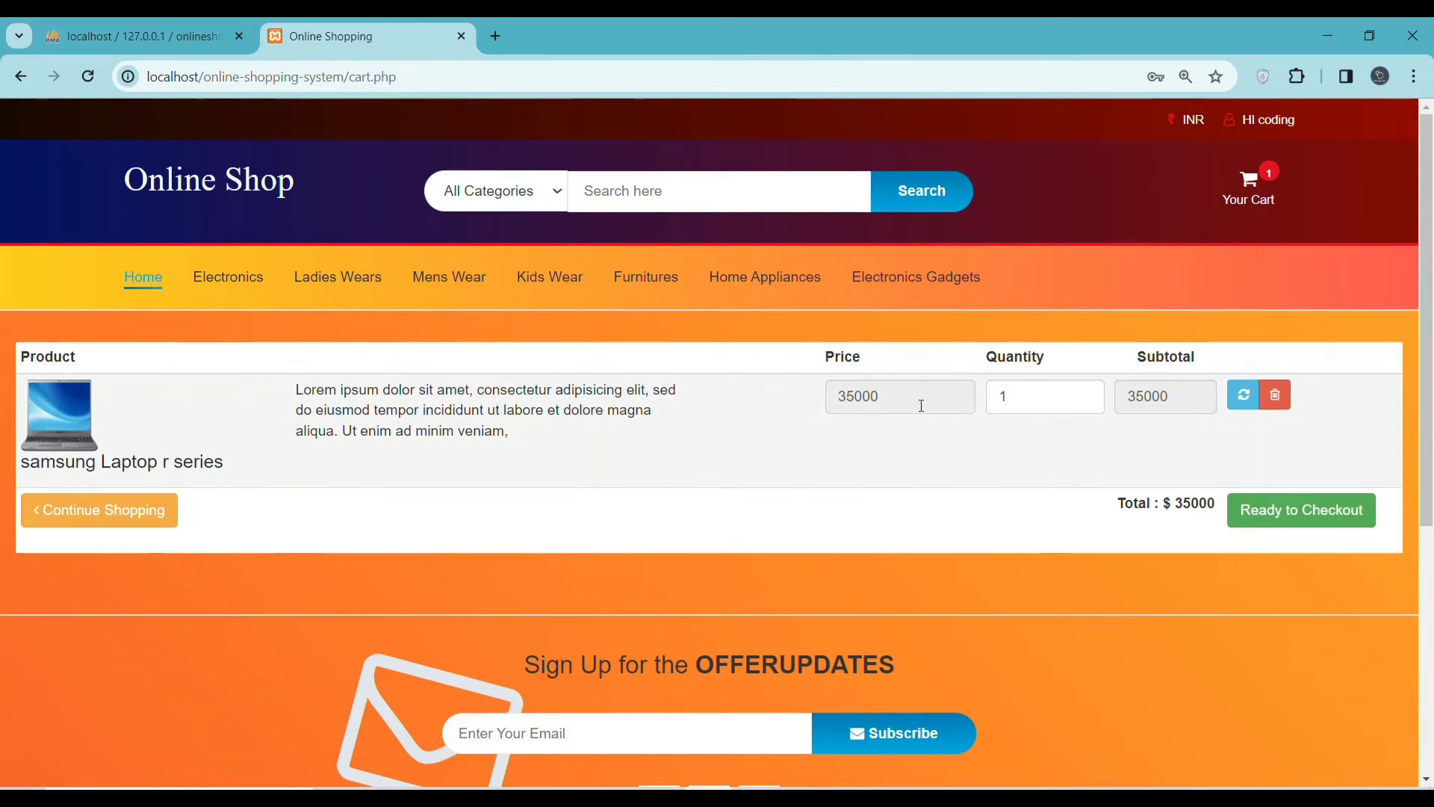
- Change the Samsung laptop's quantity to 2 and refresh the cart
{"action": "left_click", "coordinate": [1029, 404]}
{"action": "key", "text": "BackSpace"}
{"action": "type", "text": "2"}
{"action": "left_click", "coordinate": [995, 452]}
{"action": "left_click_drag", "start_coordinate": [1171, 504], "coordinate": [1222, 511]}
{"action": "left_click", "coordinate": [114, 515]}
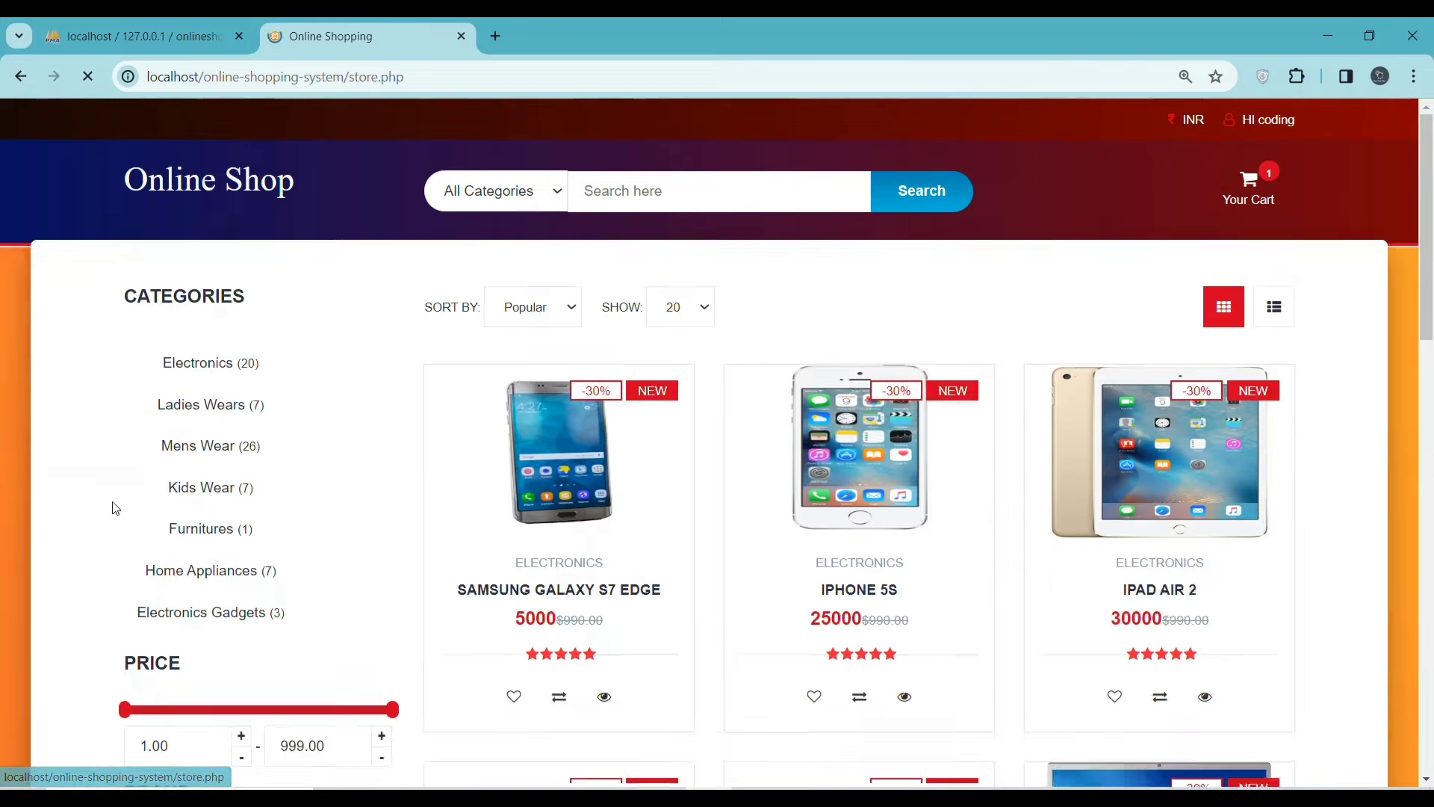
- Re-enter quantity 2 on the cart page, update it, and proceed to checkout
{"action": "left_click", "coordinate": [1218, 186]}
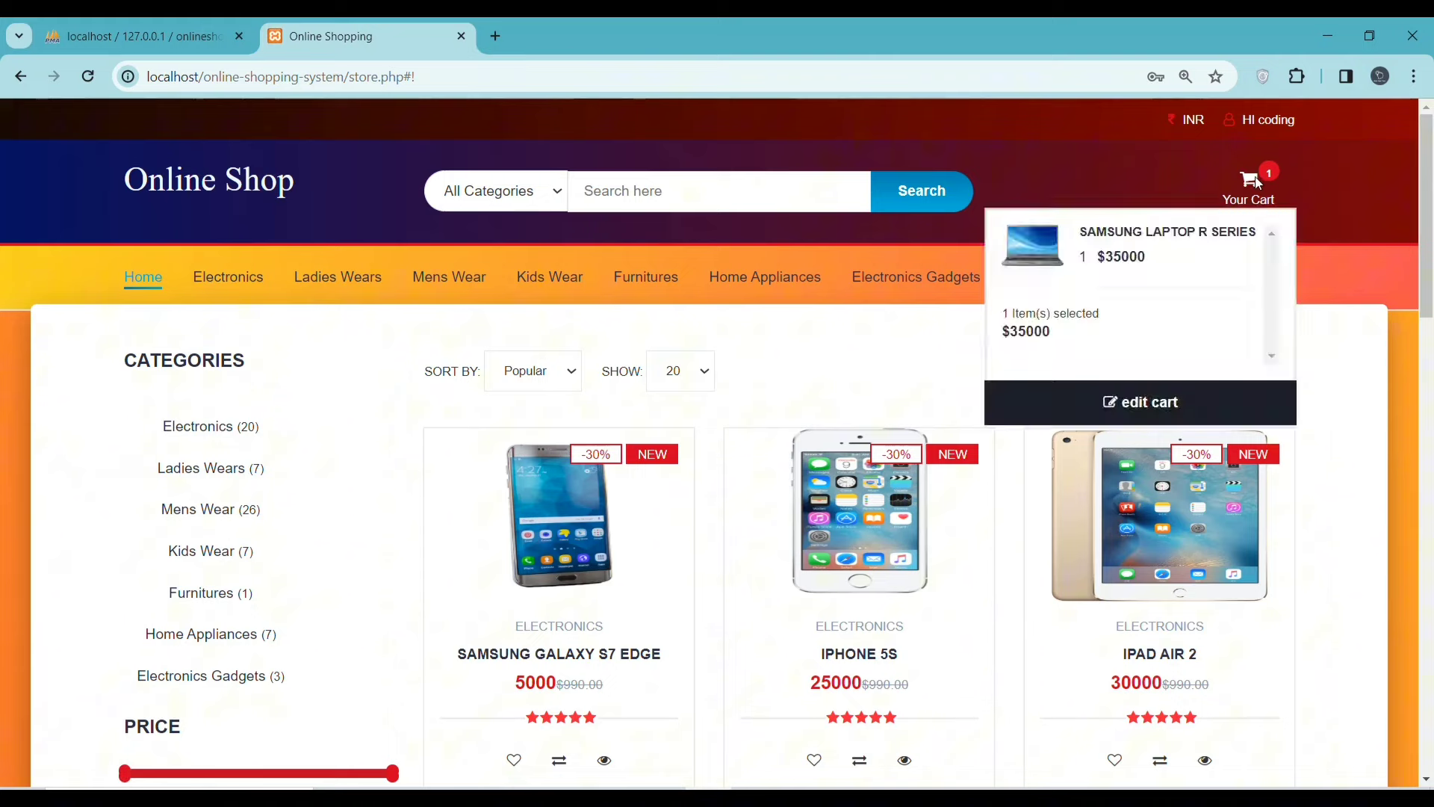
{"action": "left_click", "coordinate": [1262, 197]}
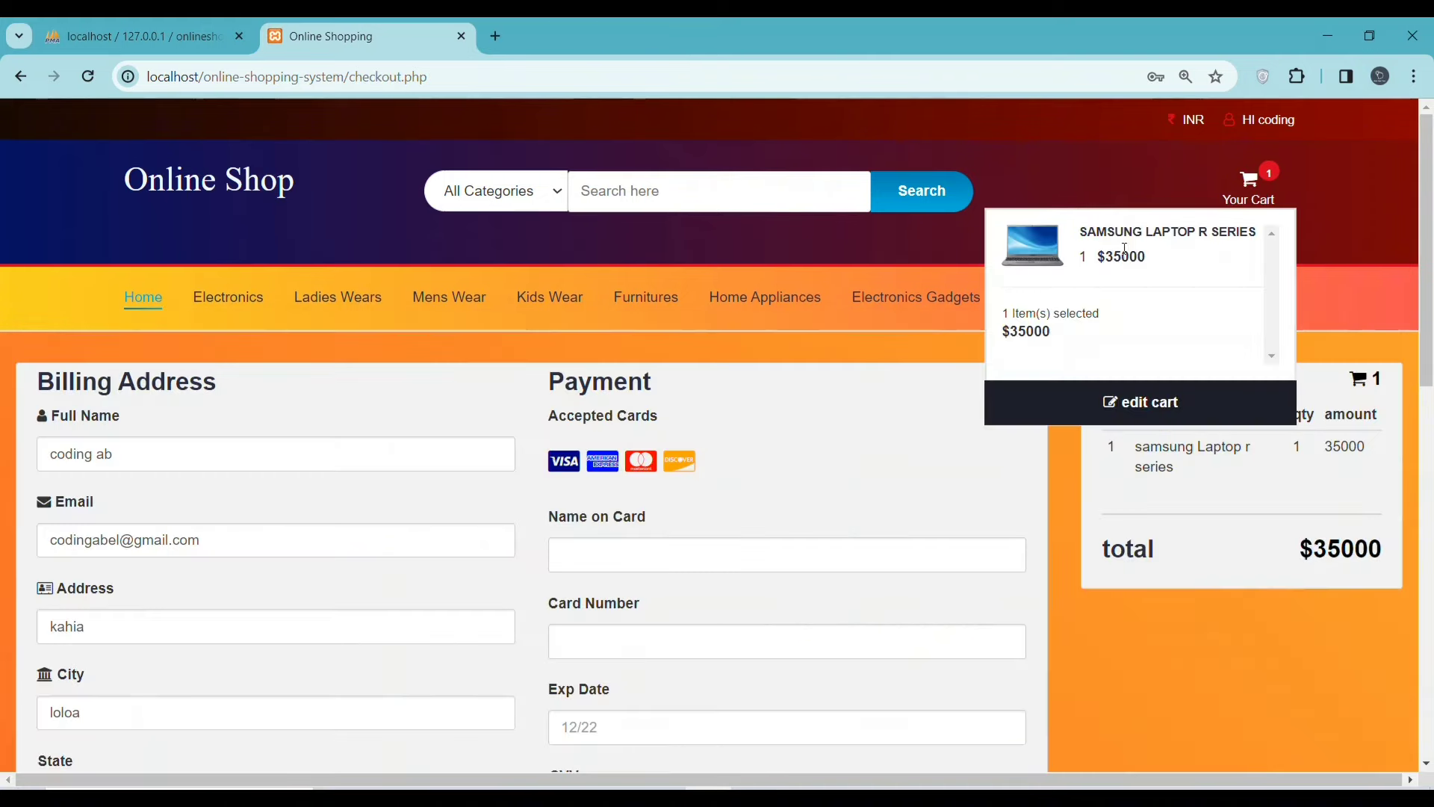
{"action": "left_click", "coordinate": [1135, 402]}
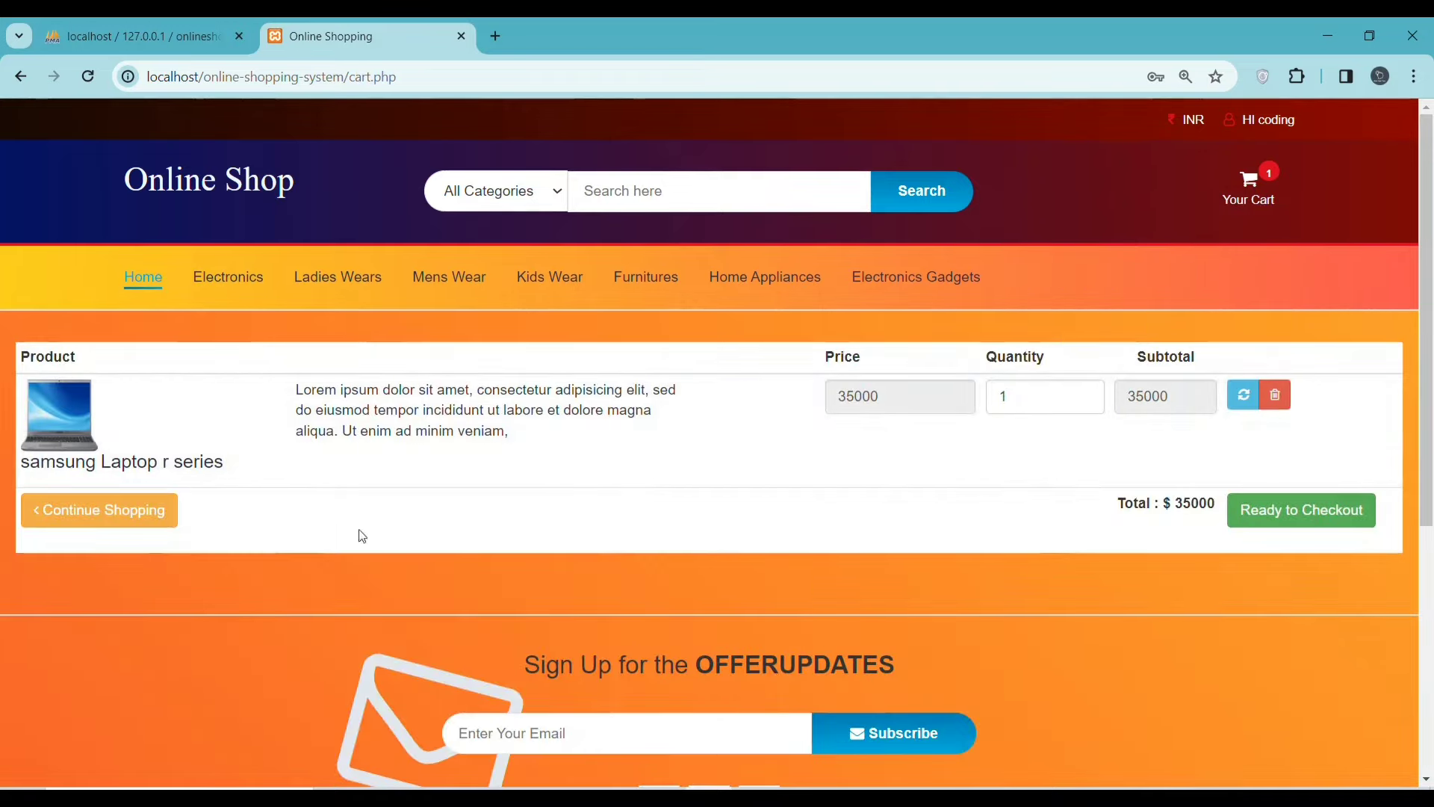
{"action": "left_click", "coordinate": [1023, 395]}
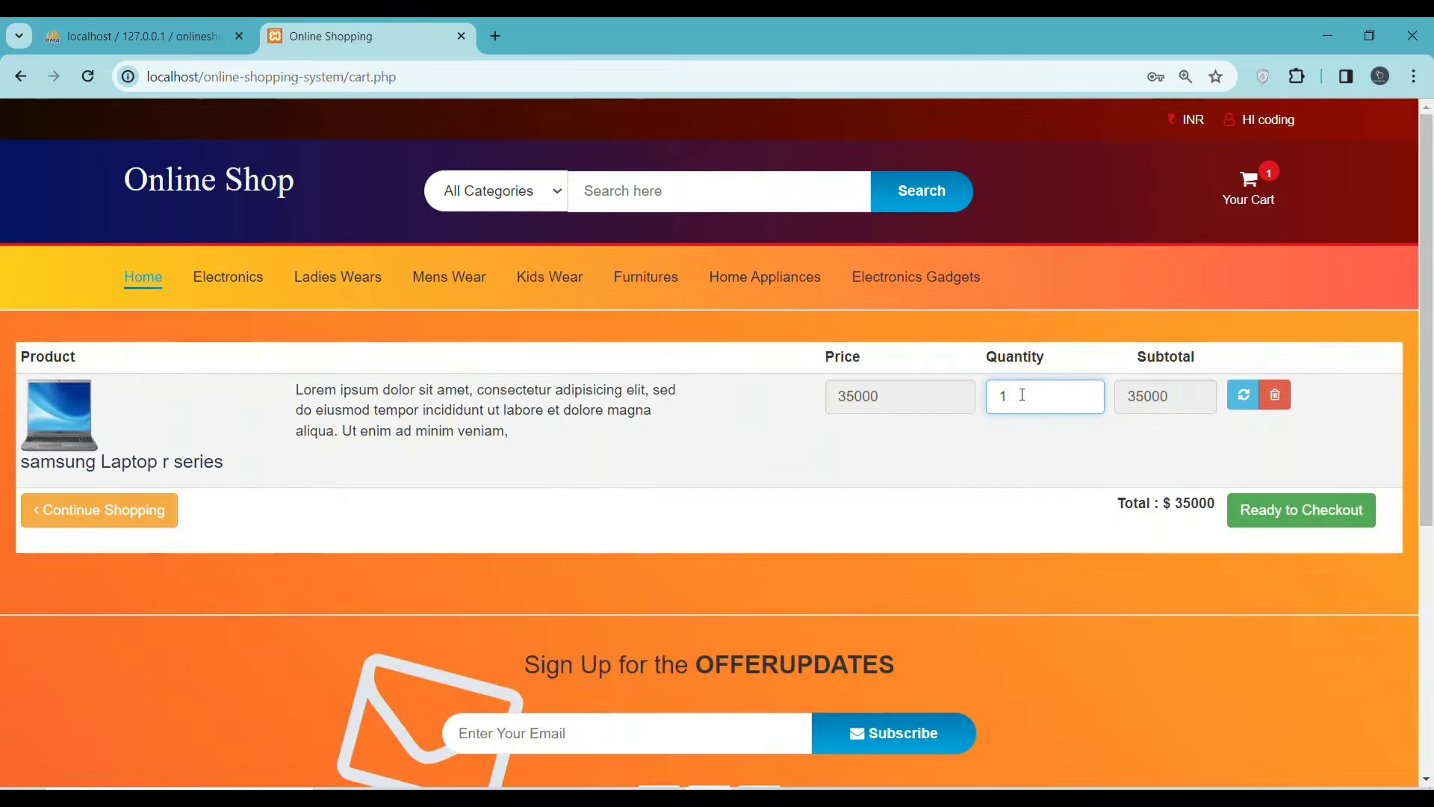
{"action": "type", "text": "2"}
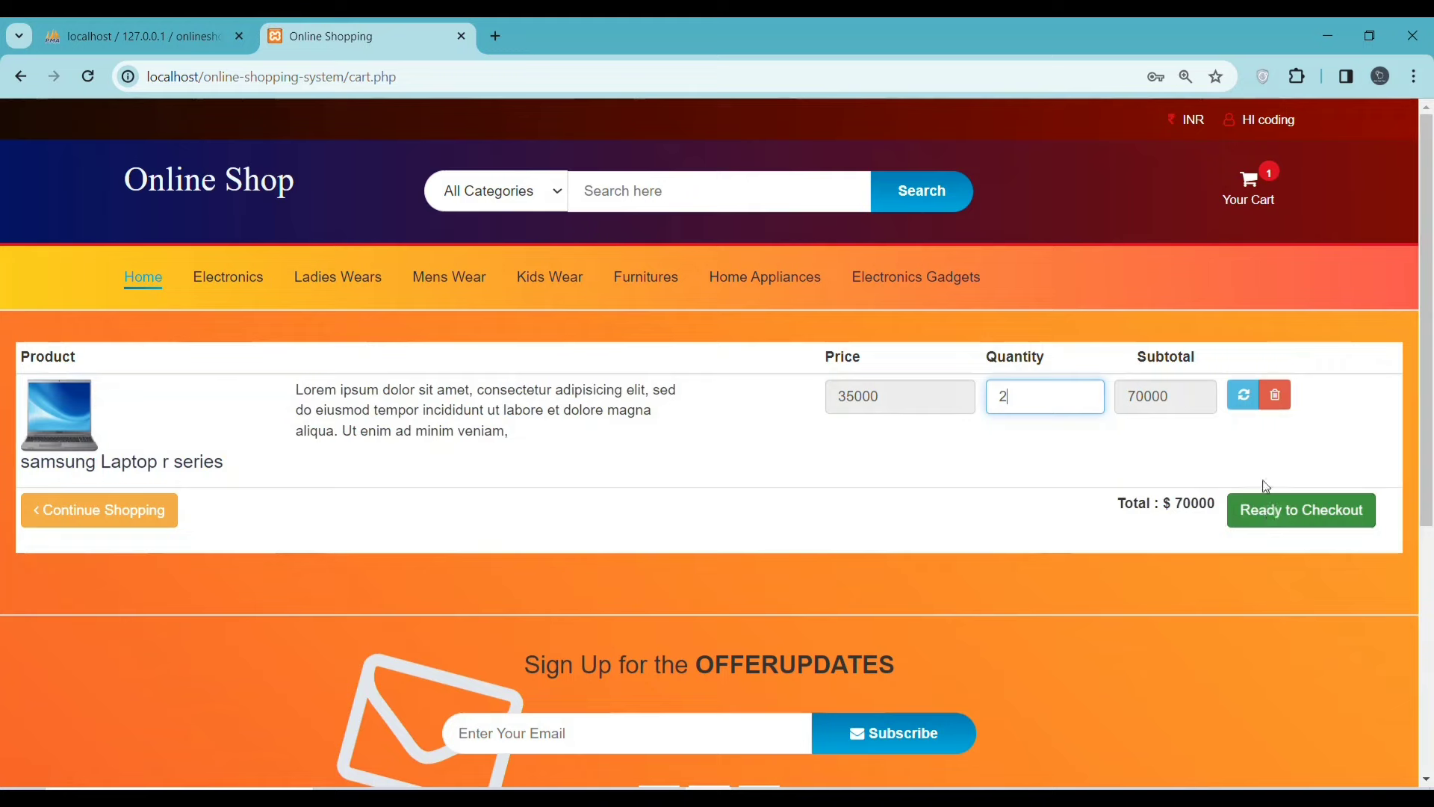
{"action": "left_click", "coordinate": [1243, 402]}
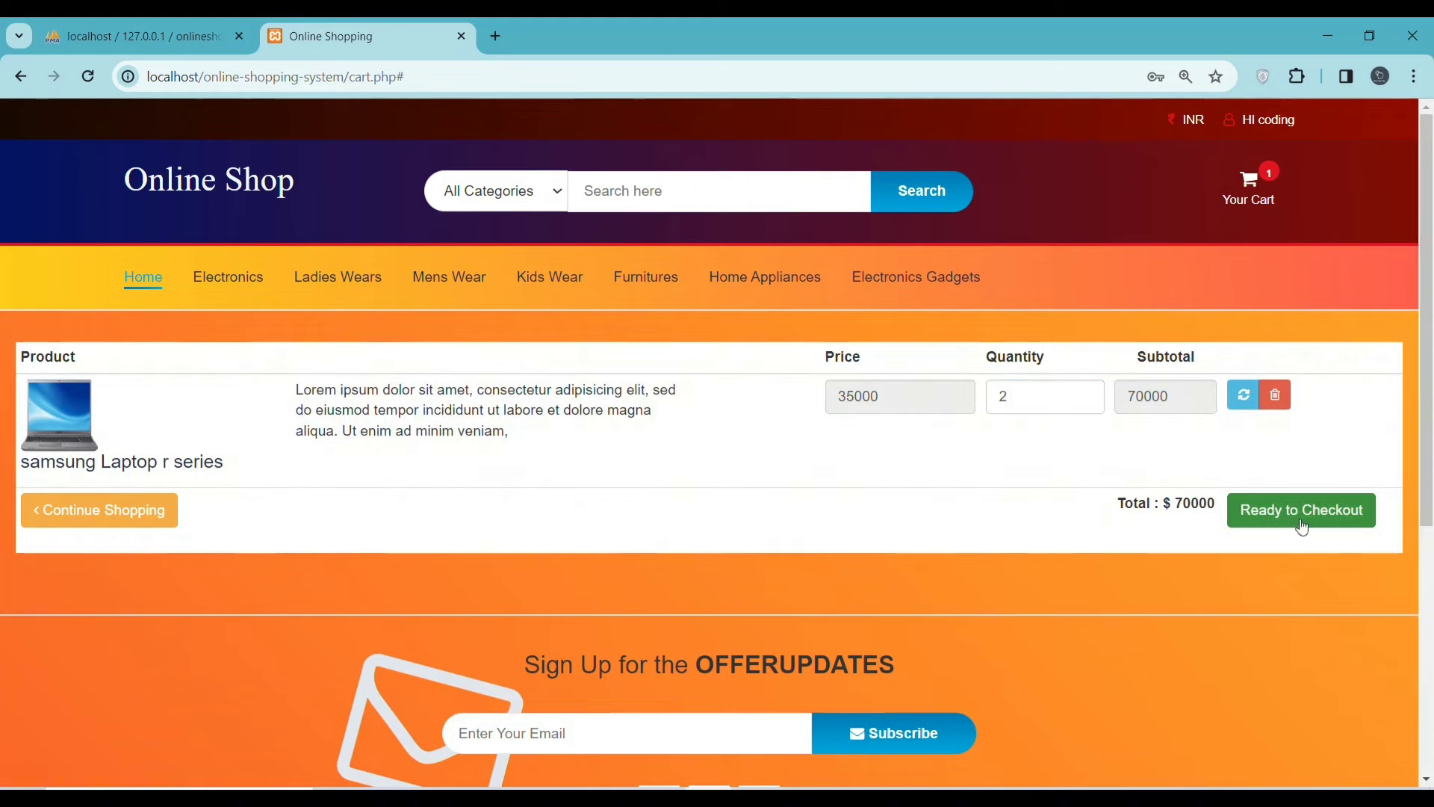
{"action": "left_click", "coordinate": [1304, 520]}
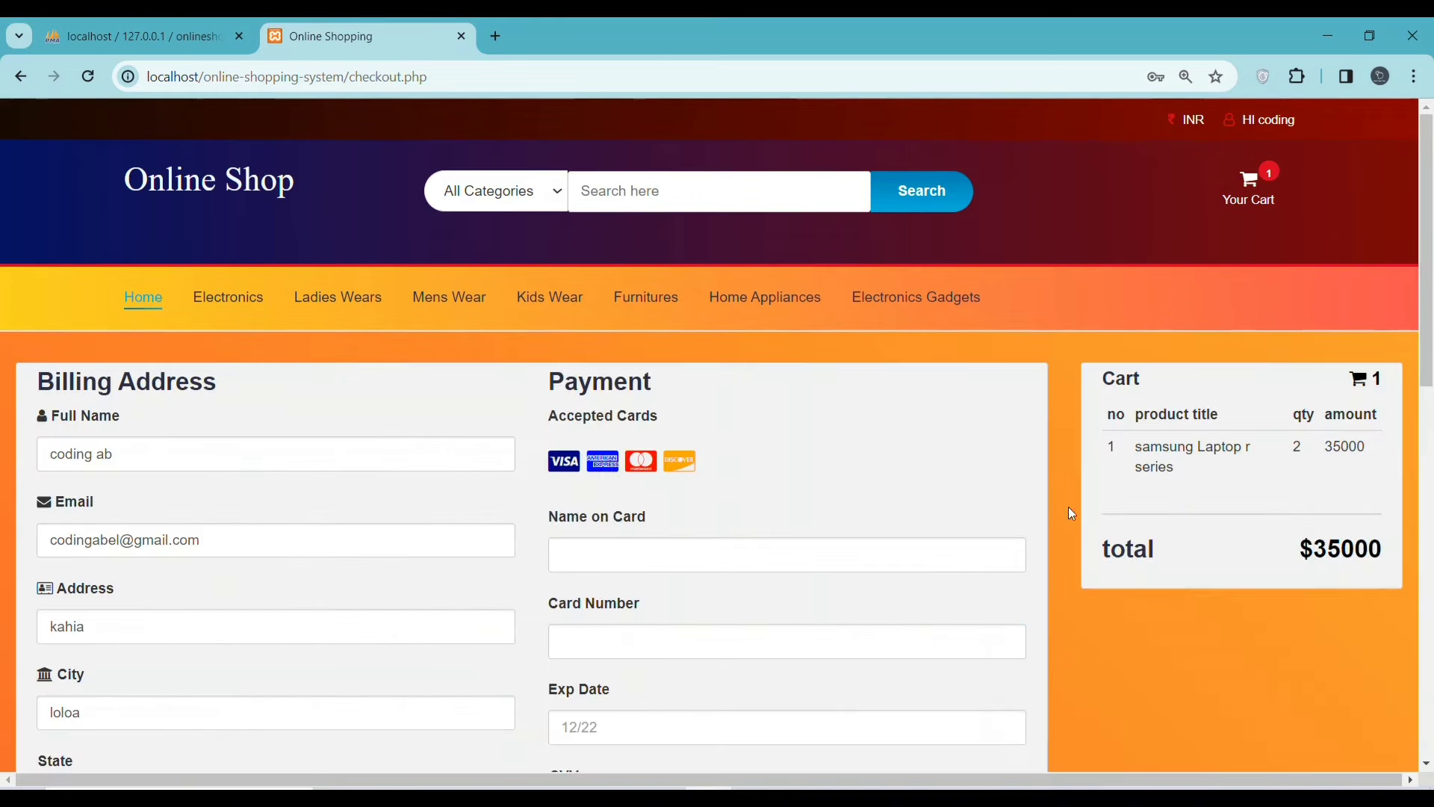
- Fill in the billing State and Zip, and tick 'Shipping address same as billing'
{"action": "scroll", "coordinate": [1050, 490], "scroll_direction": "down", "scroll_amount": 1}
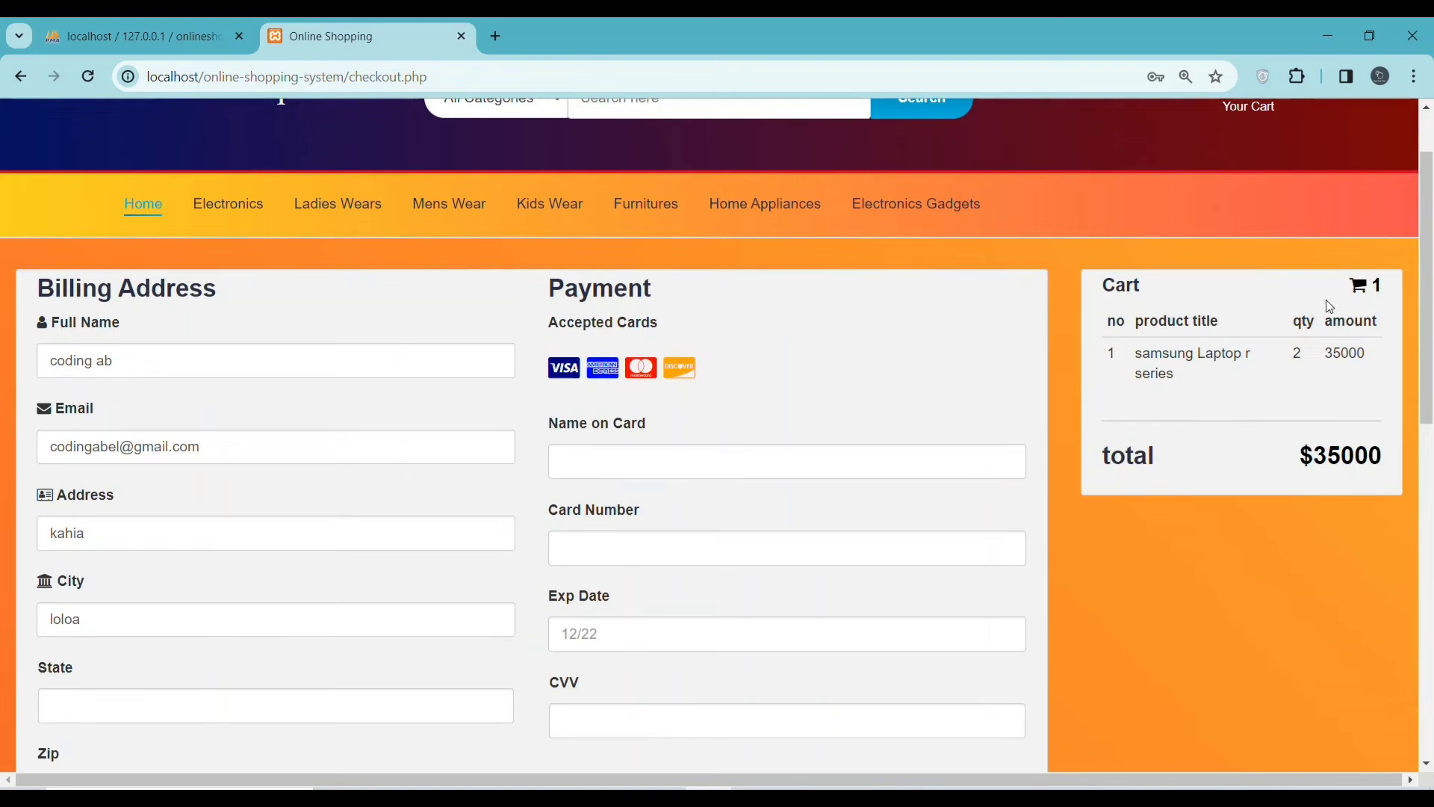
{"action": "scroll", "coordinate": [269, 472], "scroll_direction": "down", "scroll_amount": 2}
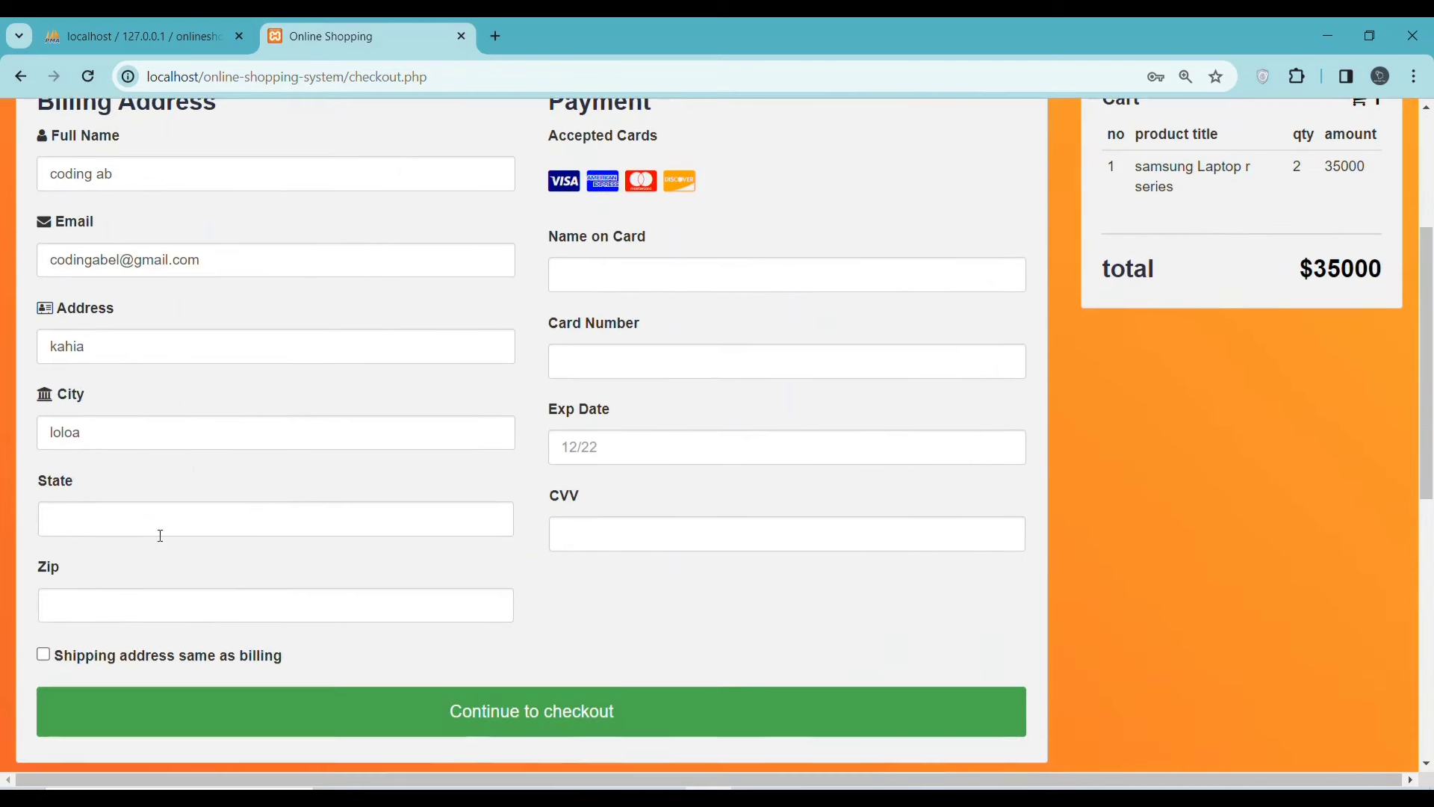
{"action": "left_click", "coordinate": [84, 519]}
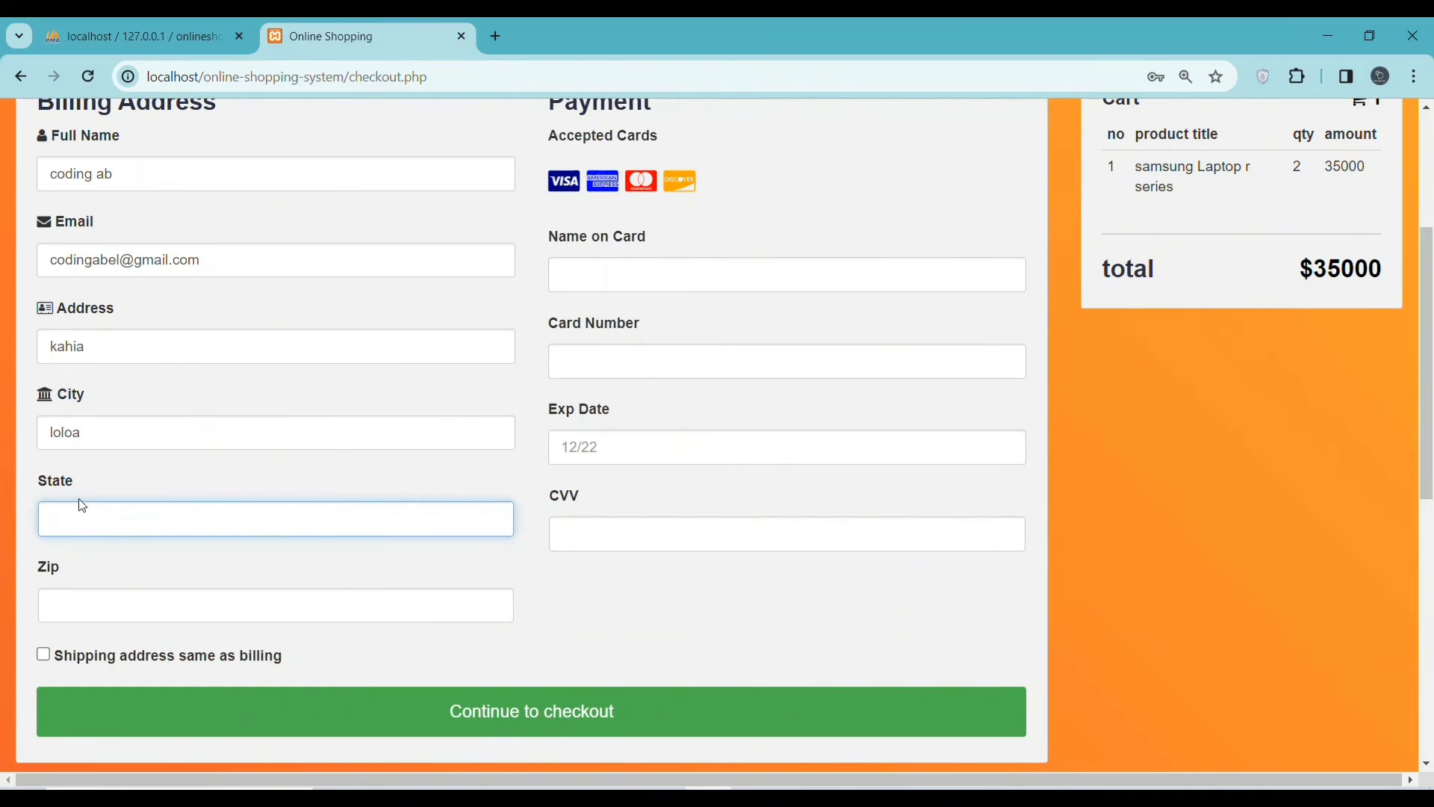
{"action": "left_click", "coordinate": [76, 607]}
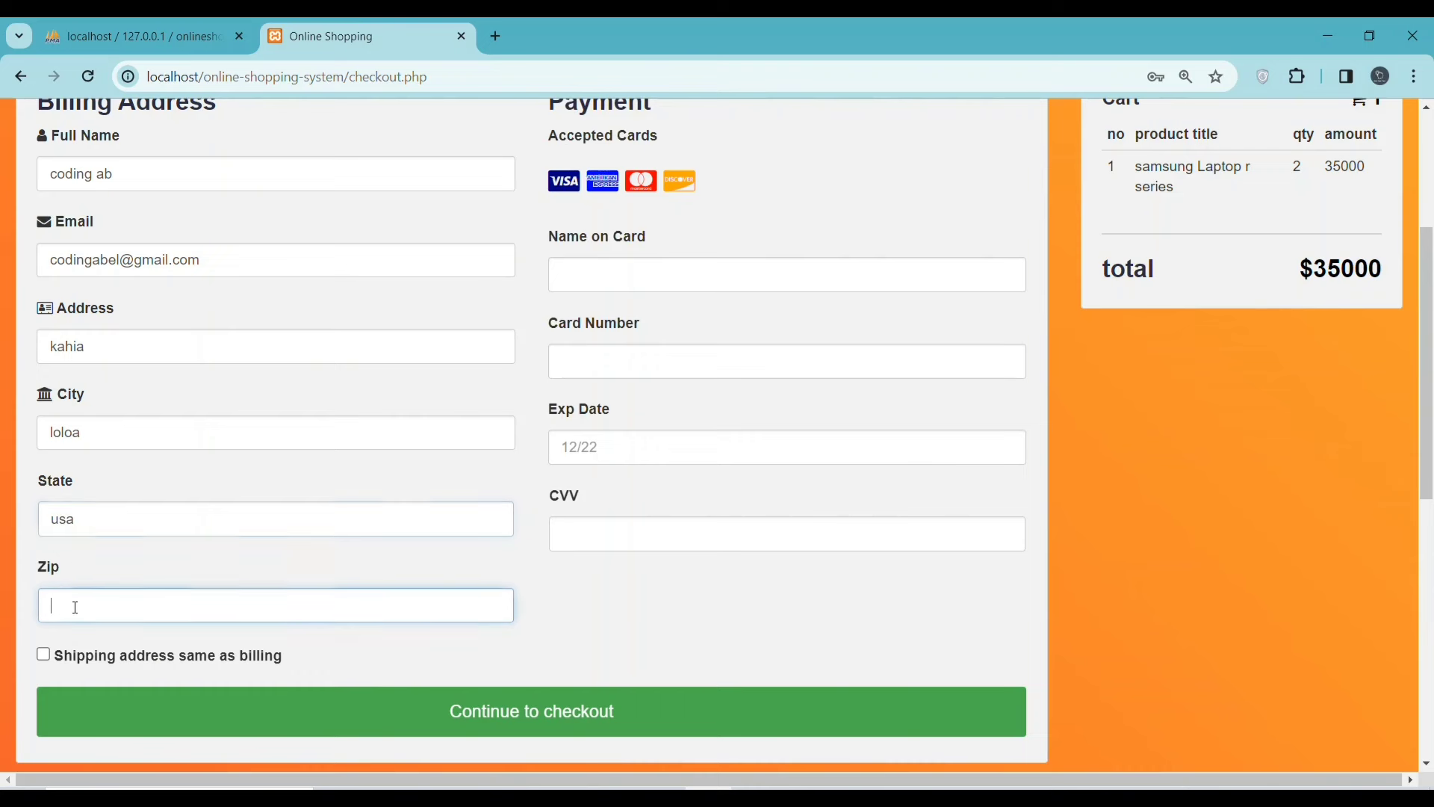
{"action": "left_click", "coordinate": [43, 655]}
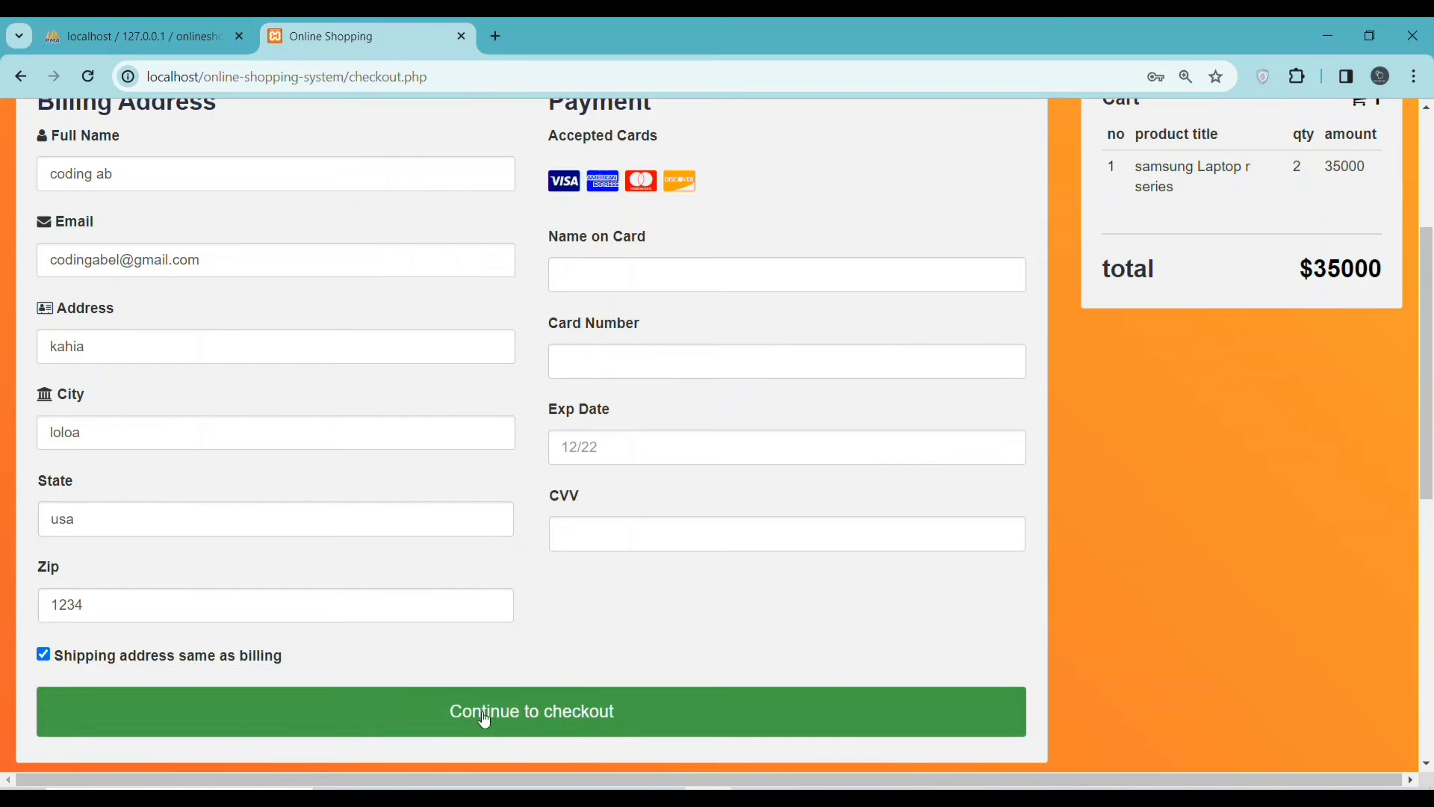
- Enter the cardholder's name, step through the card fields, and submit the form
{"action": "left_click", "coordinate": [601, 281]}
{"action": "scroll", "coordinate": [669, 257], "scroll_direction": "up", "scroll_amount": 1}
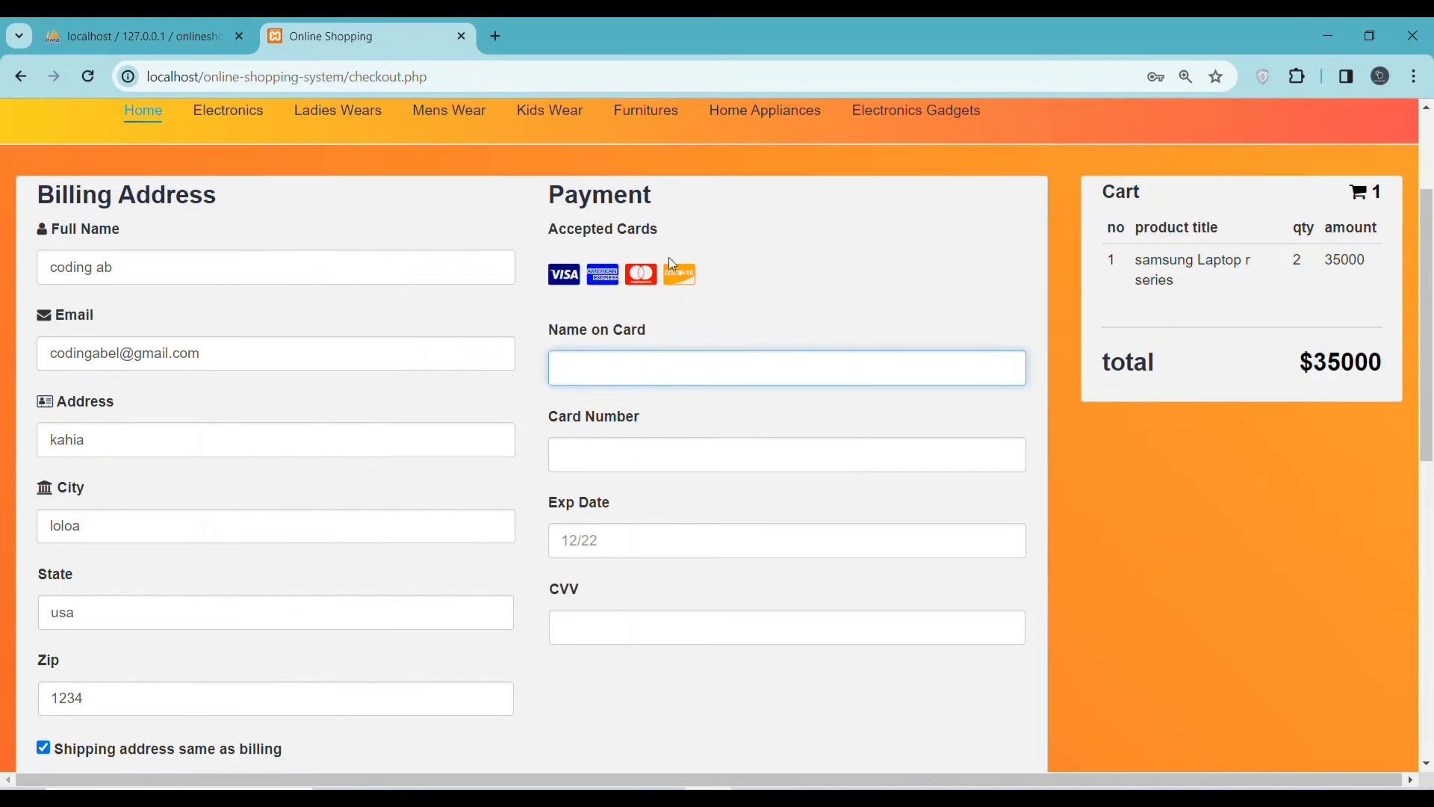
{"action": "left_click_drag", "start_coordinate": [675, 259], "coordinate": [522, 266]}
{"action": "left_click", "coordinate": [613, 449]}
{"action": "left_click", "coordinate": [608, 367]}
{"action": "left_click", "coordinate": [601, 540]}
{"action": "left_click", "coordinate": [596, 628]}
{"action": "scroll", "coordinate": [657, 633], "scroll_direction": "down", "scroll_amount": 3}
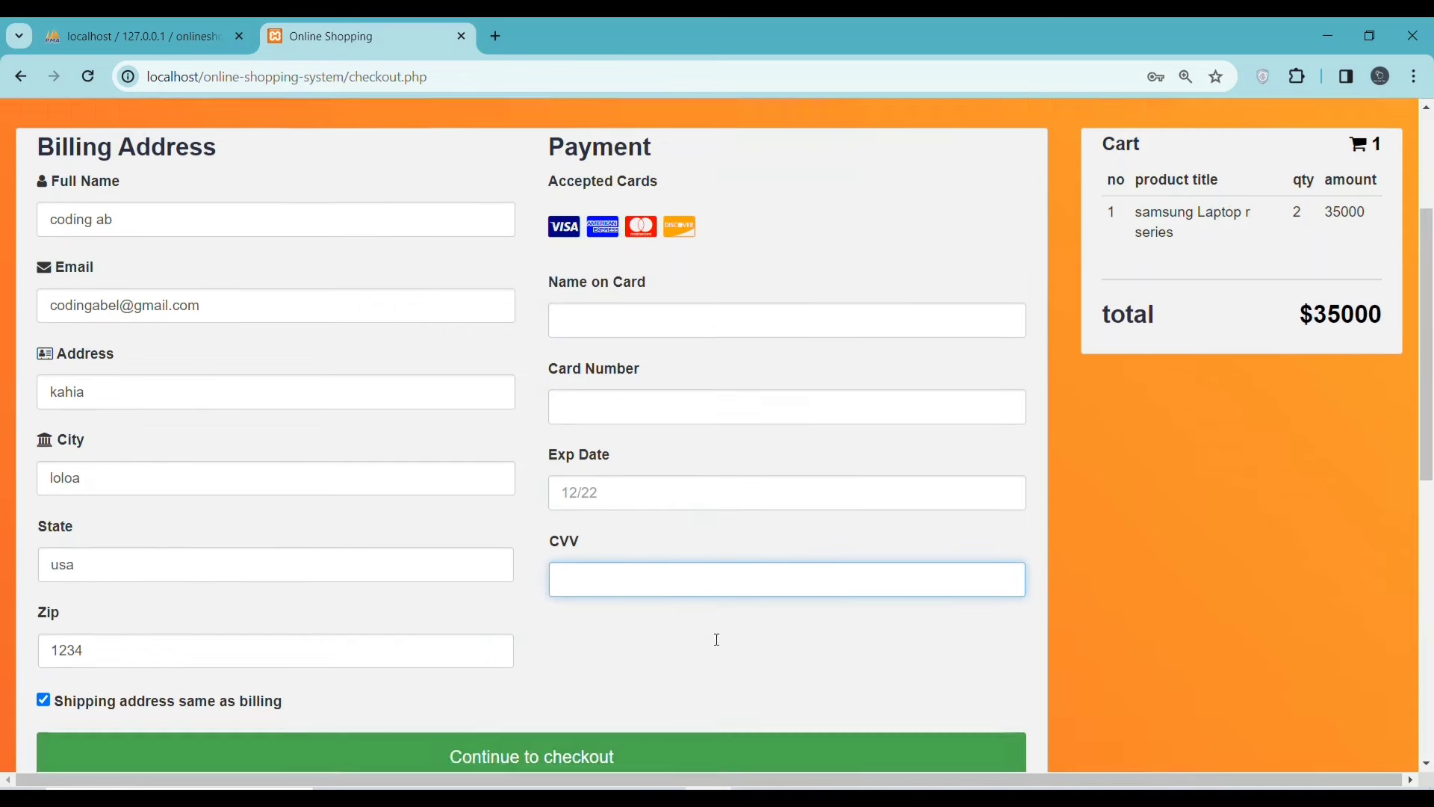
{"action": "left_click", "coordinate": [575, 623]}
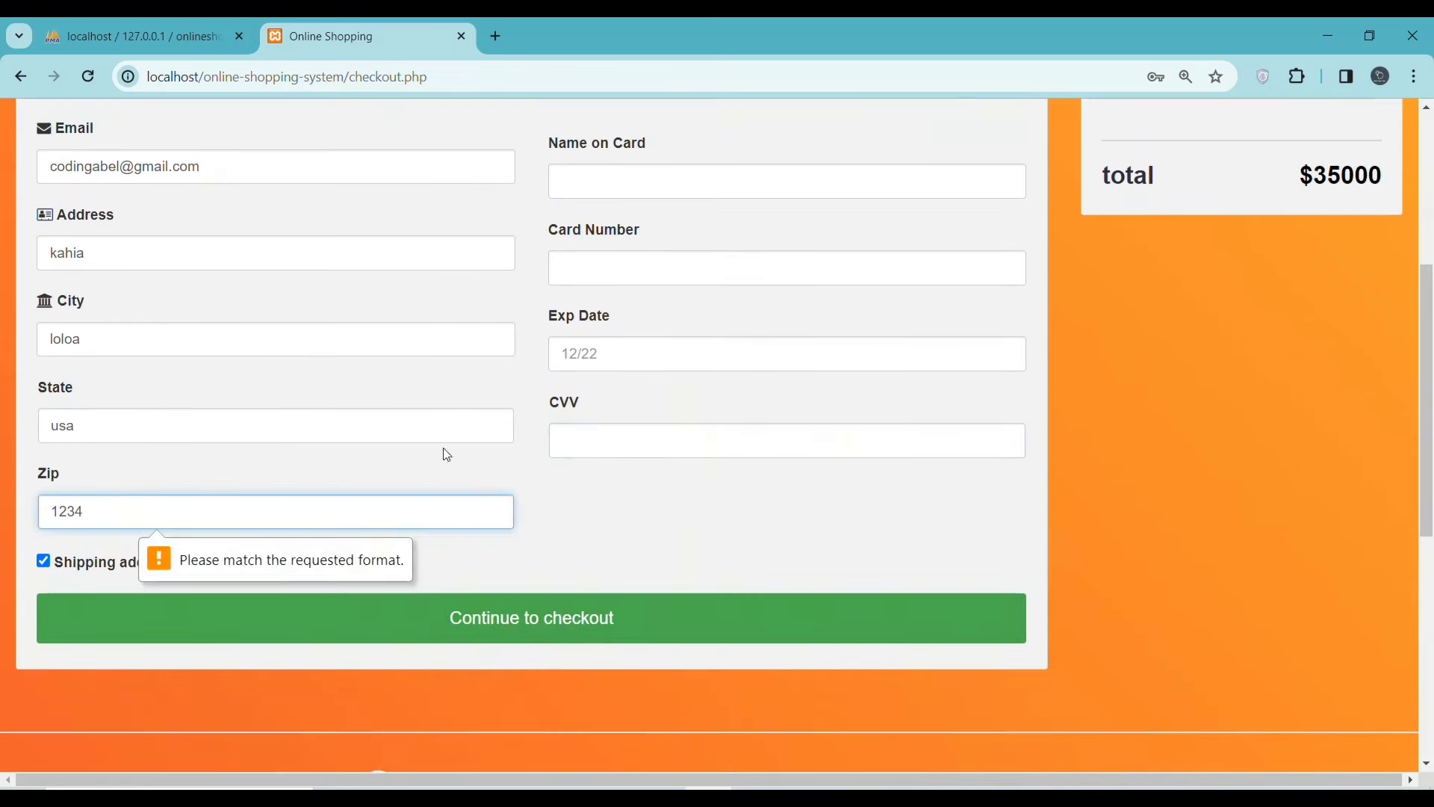
- Correct the Zip code to six digits after the format warning and resubmit
{"action": "scroll", "coordinate": [480, 576], "scroll_direction": "up", "scroll_amount": 1}
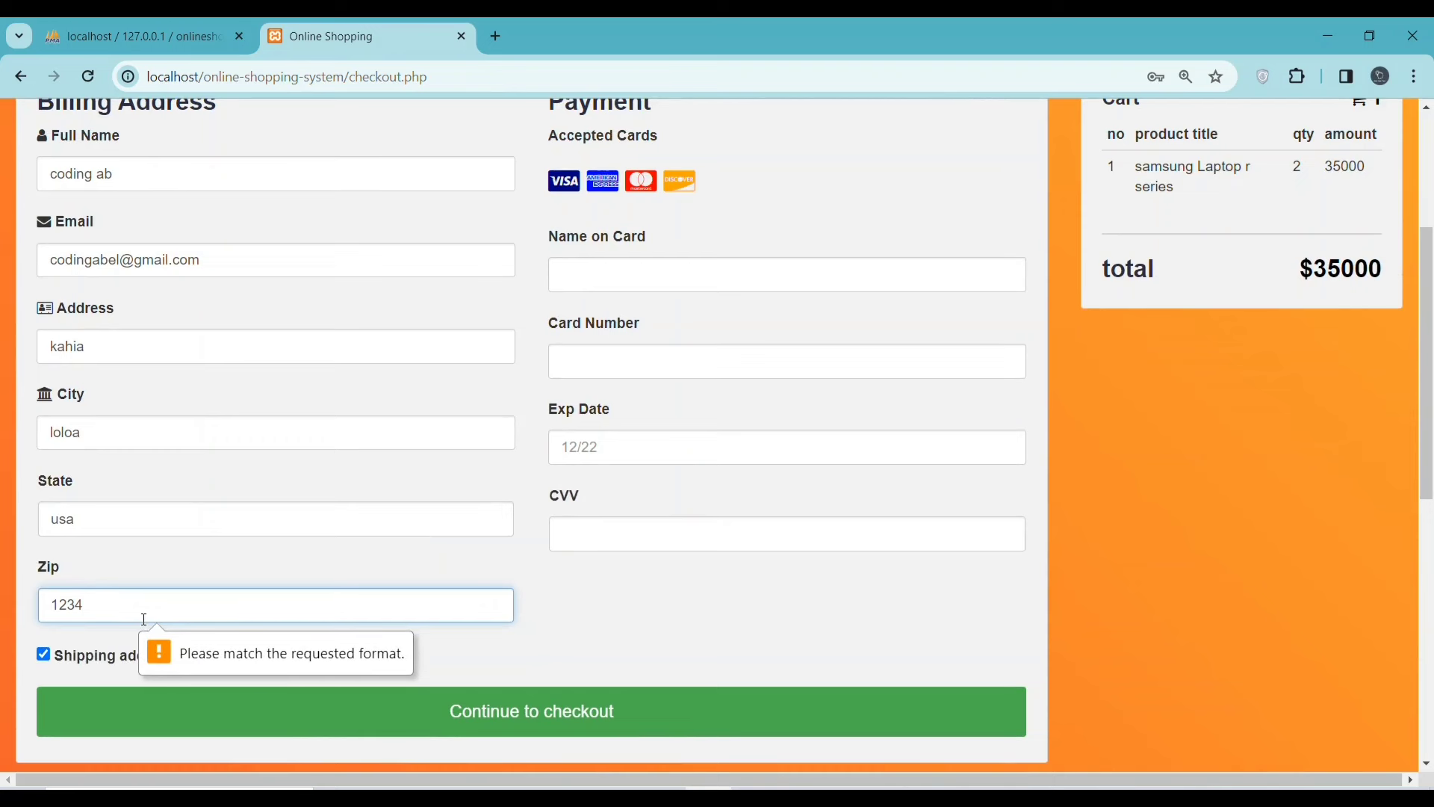
{"action": "type", "text": "0"}
{"action": "key", "text": "Return"}
{"action": "type", "text": "4"}
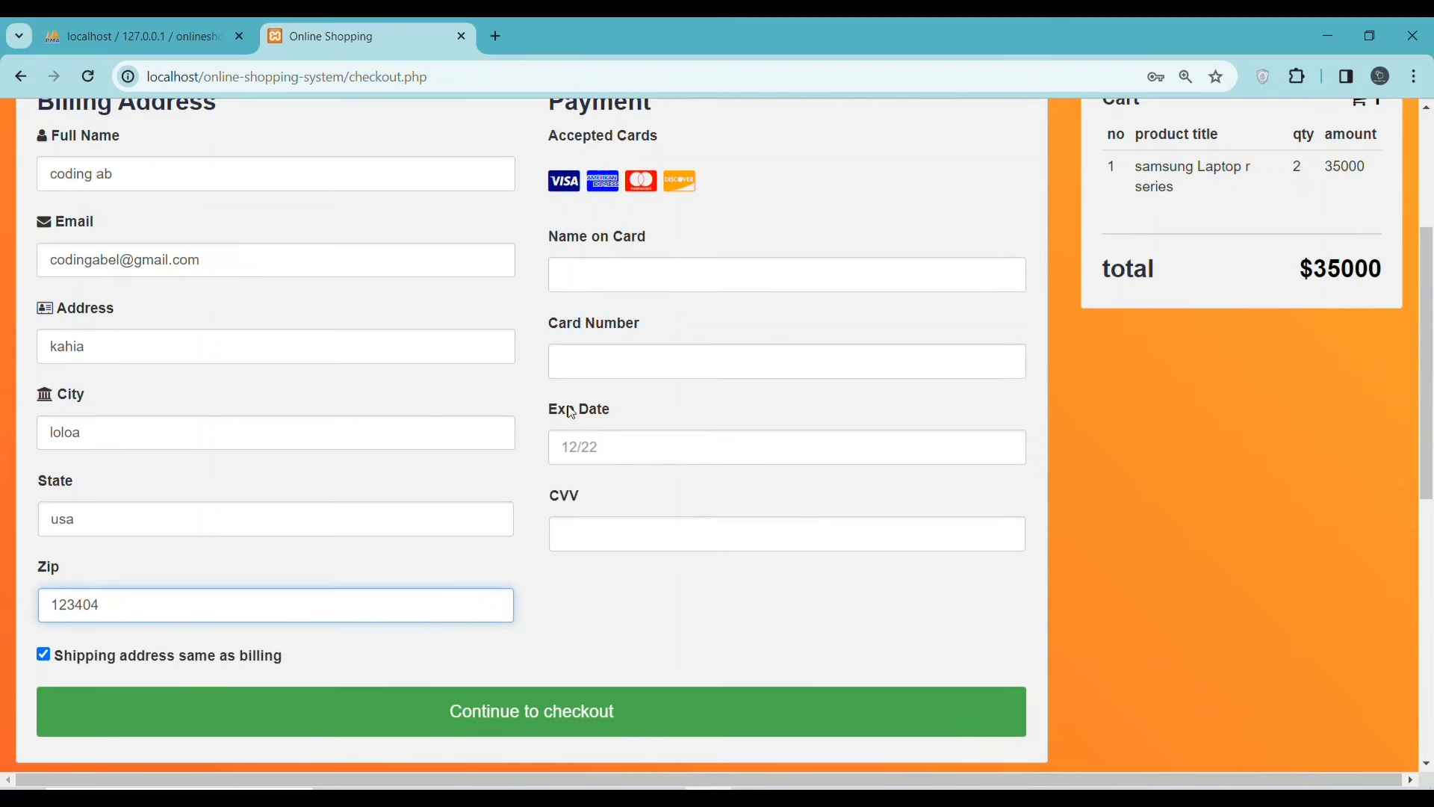
{"action": "scroll", "coordinate": [572, 413], "scroll_direction": "up", "scroll_amount": 1}
- Enter the name on card, card number, expiry date and CVV in the payment section
{"action": "left_click", "coordinate": [634, 374]}
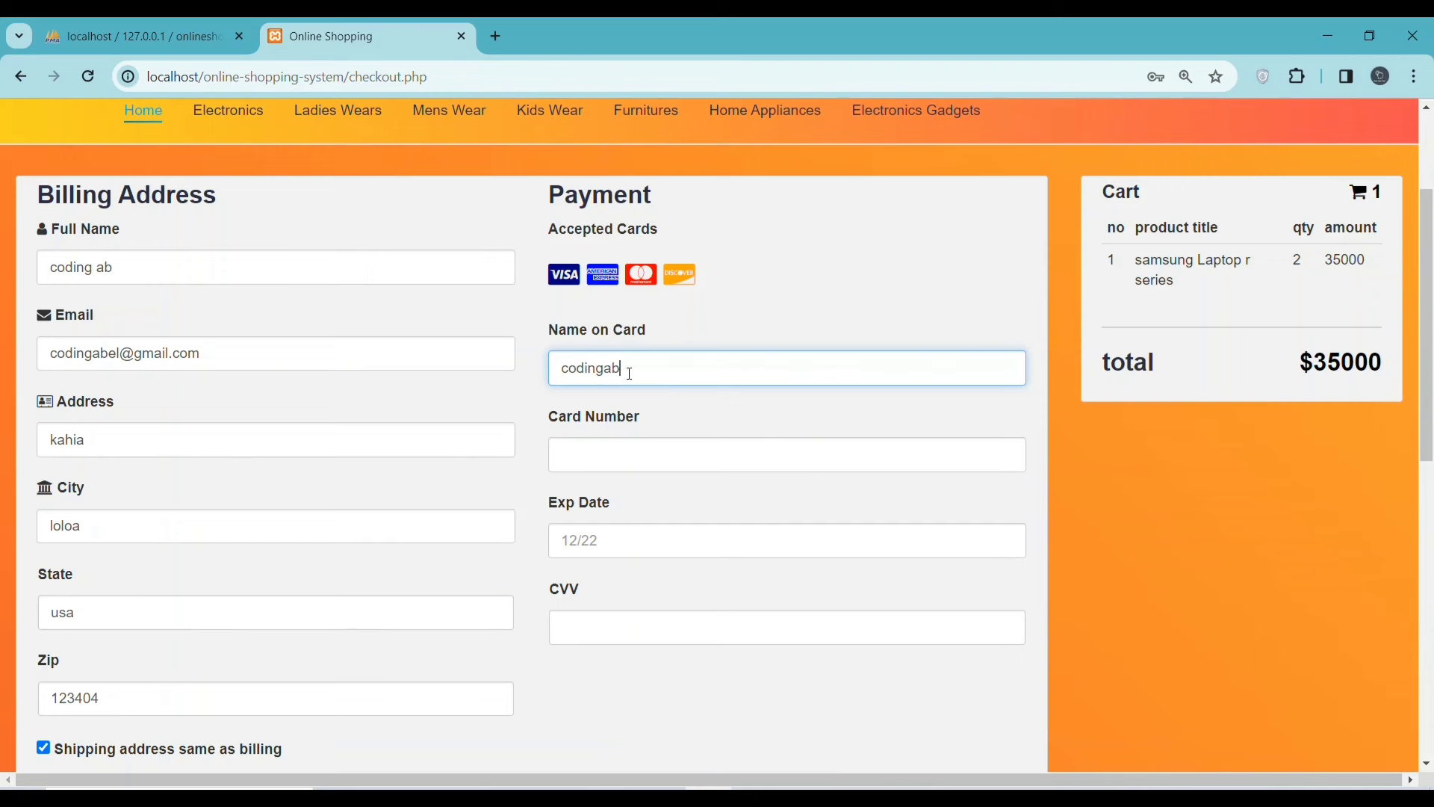
{"action": "left_click", "coordinate": [611, 459]}
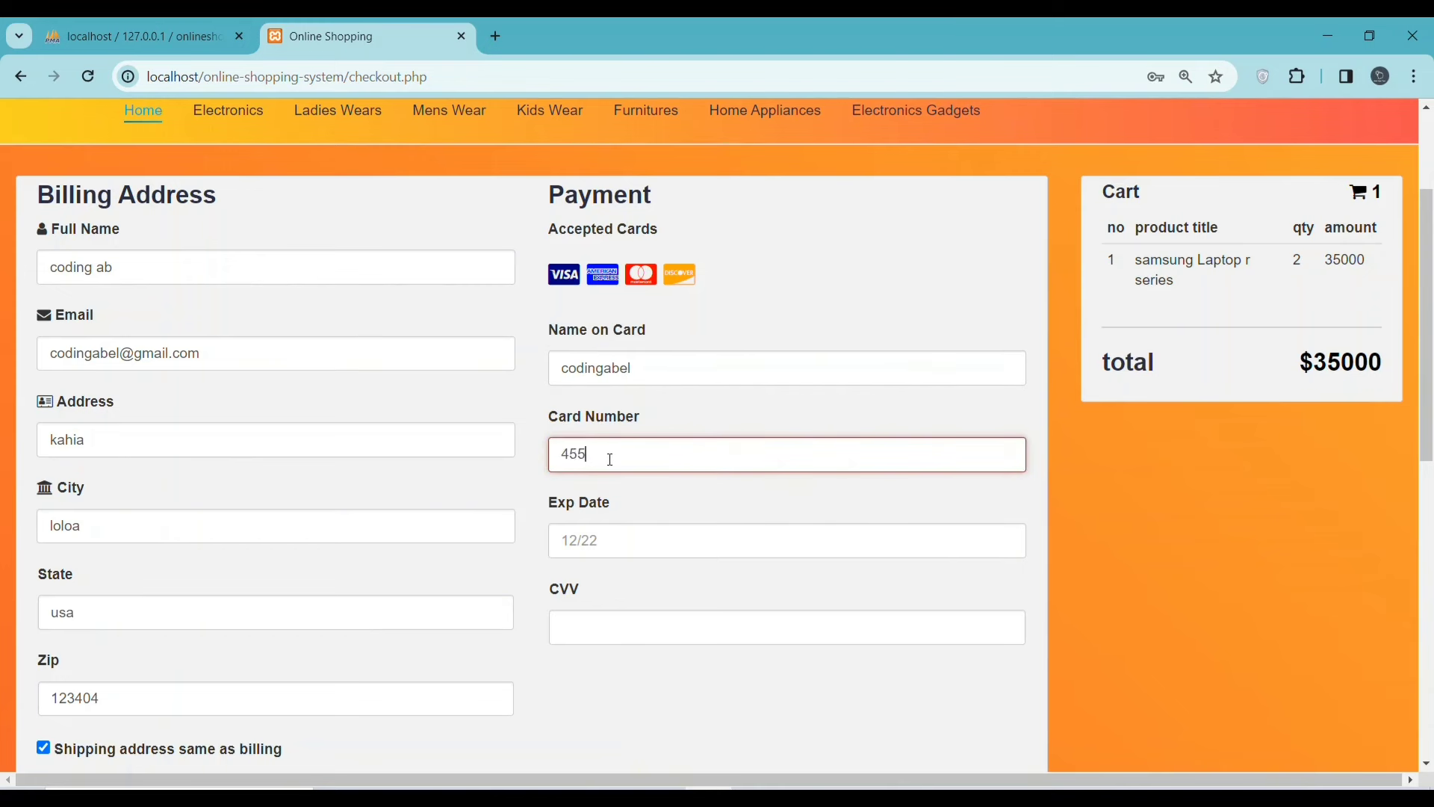
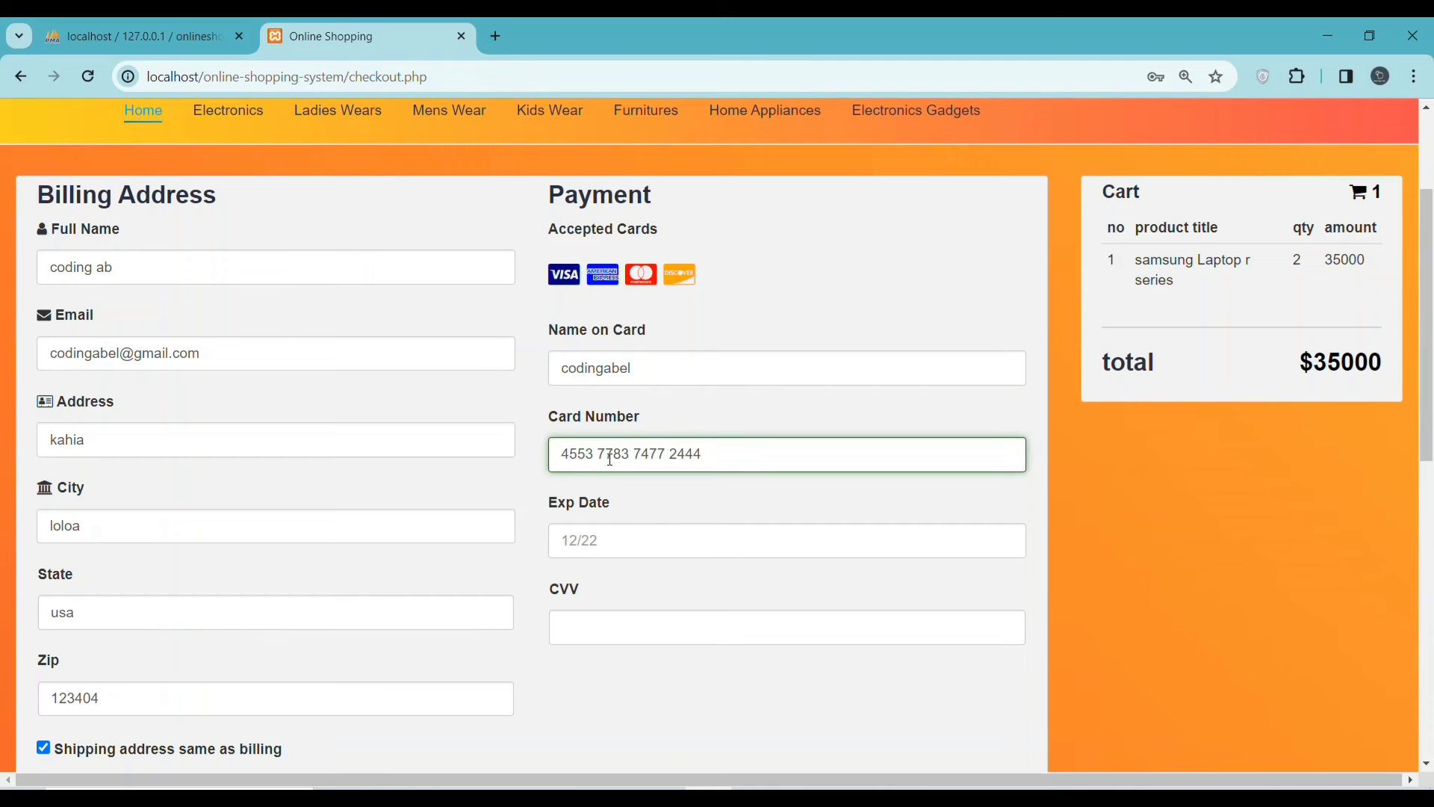
{"action": "left_click", "coordinate": [635, 535]}
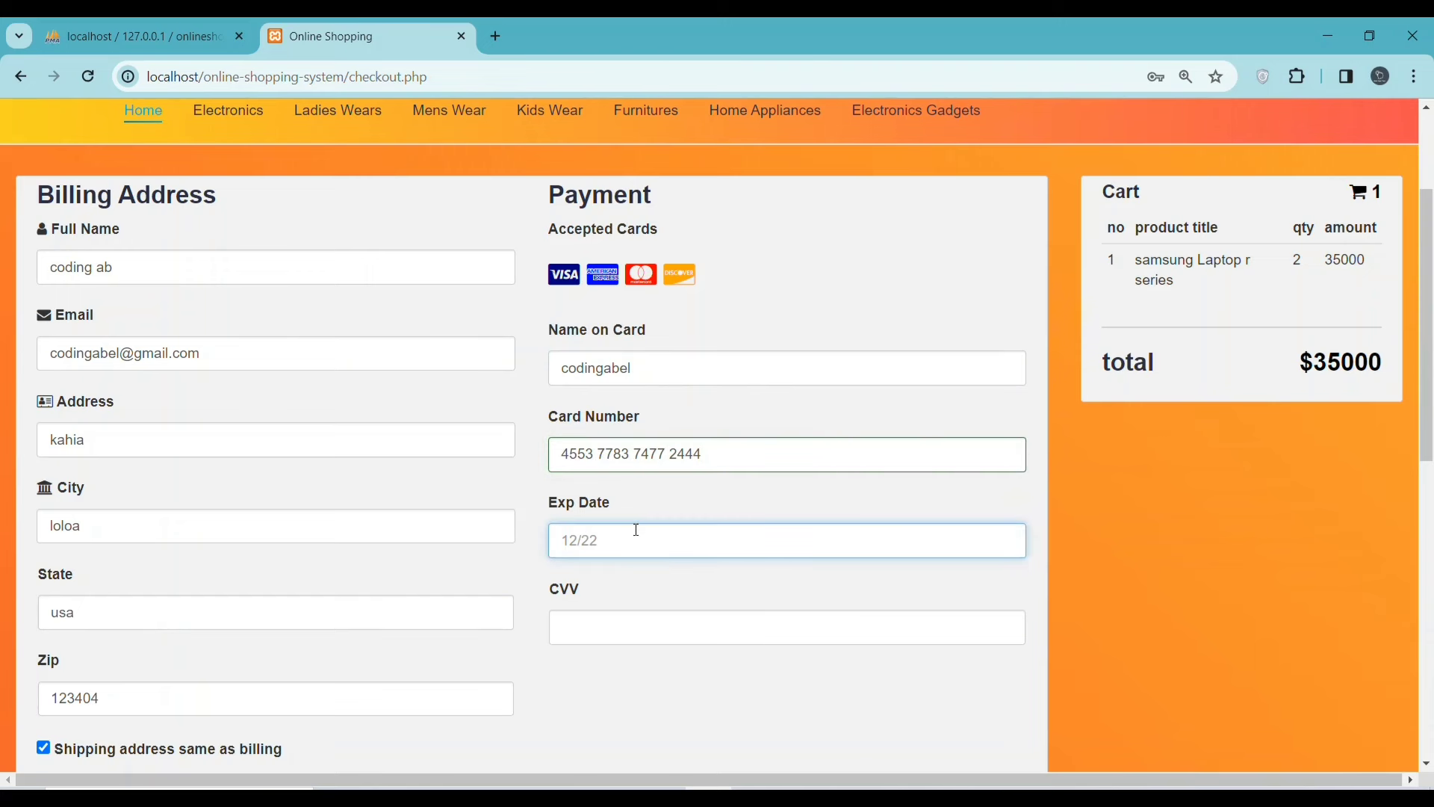
{"action": "type", "text": "12/"}
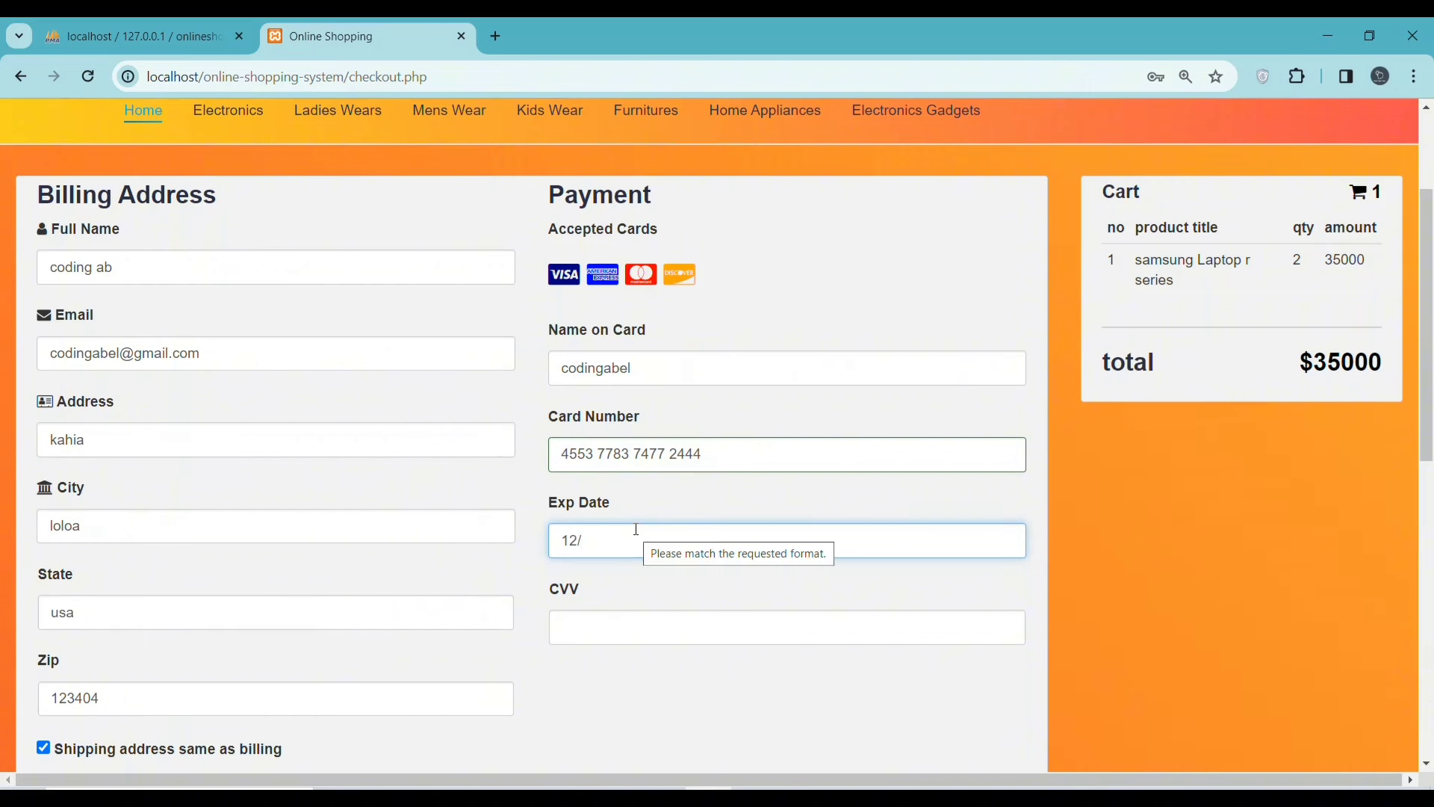
{"action": "type", "text": "24"}
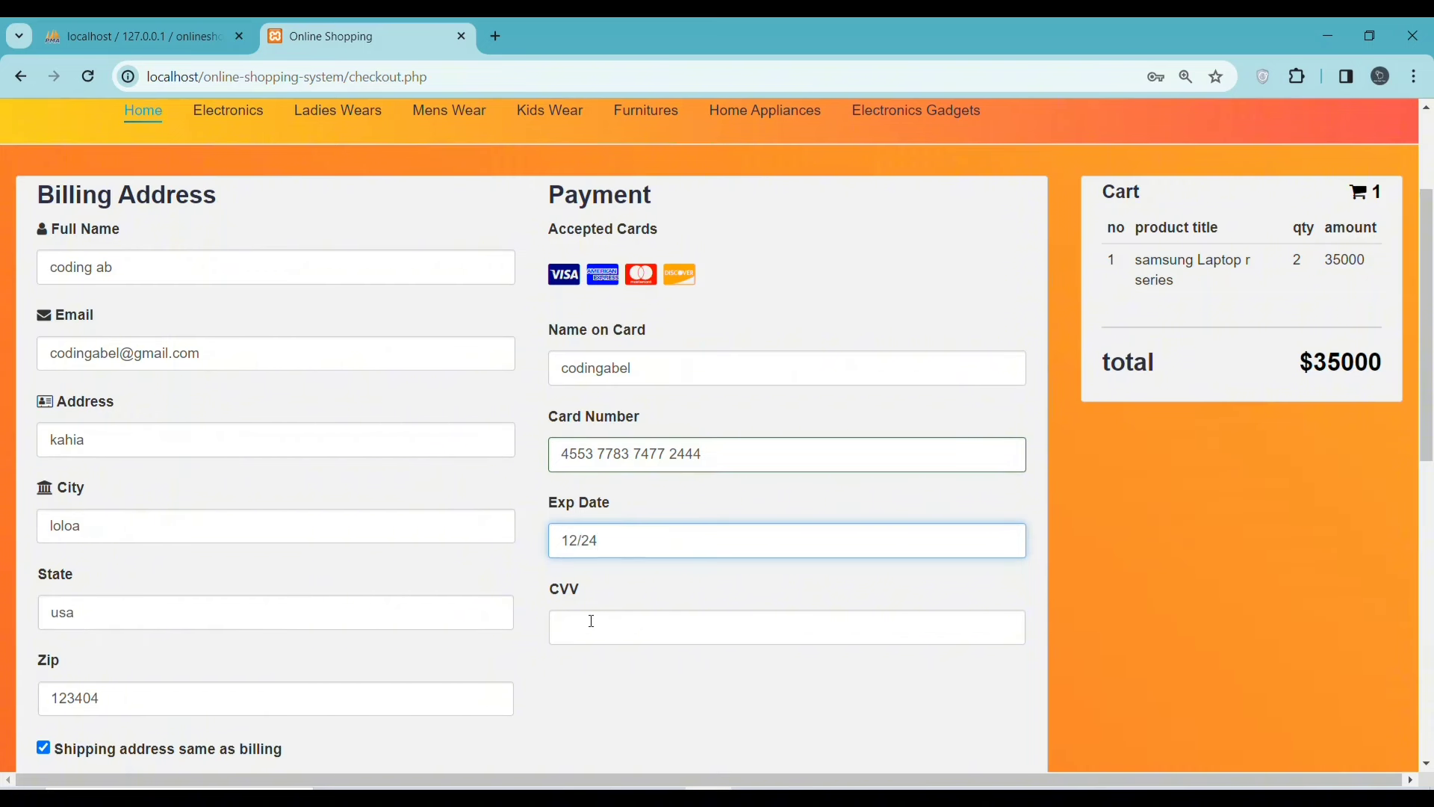
{"action": "left_click", "coordinate": [592, 620]}
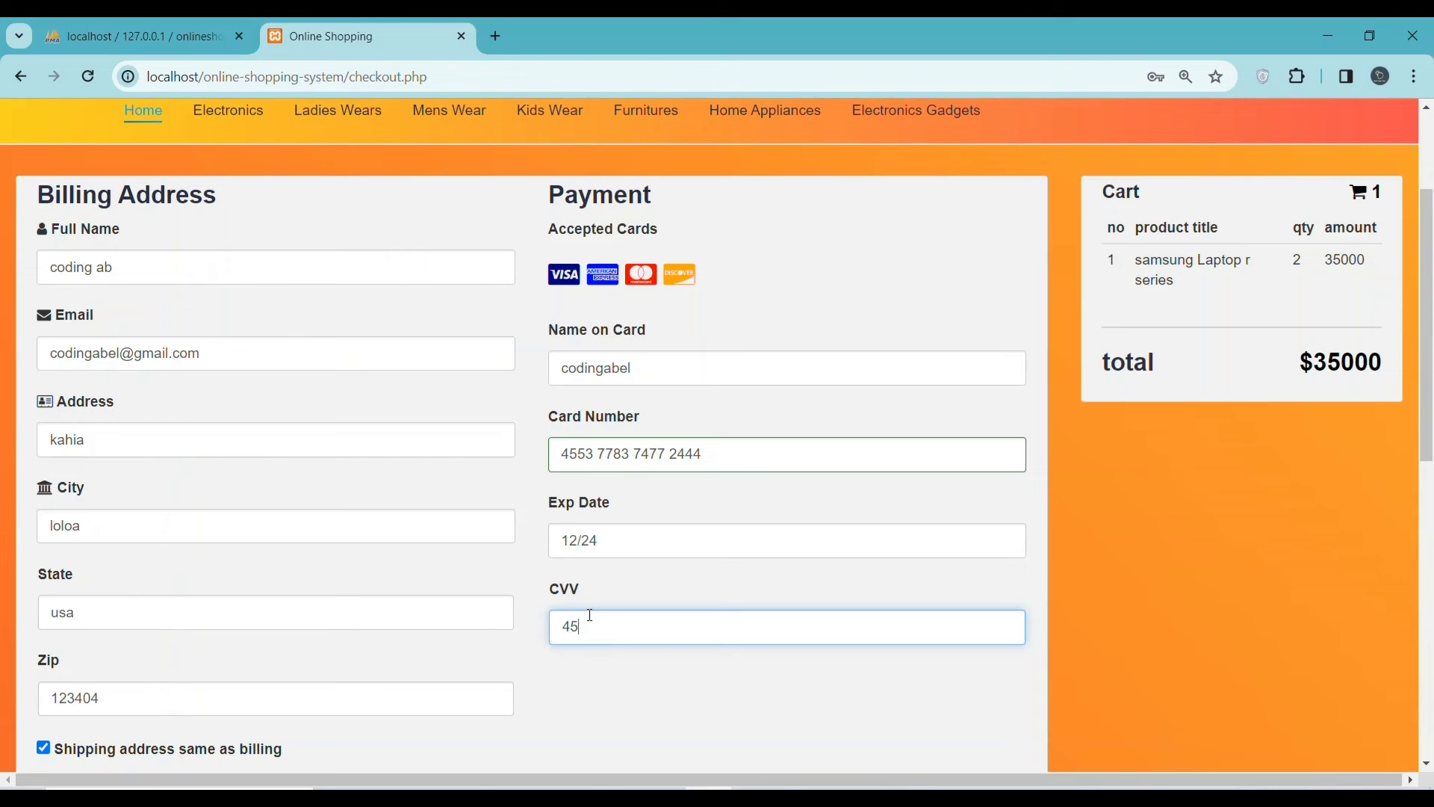
{"action": "left_click", "coordinate": [627, 680]}
{"action": "scroll", "coordinate": [629, 674], "scroll_direction": "down", "scroll_amount": 3}
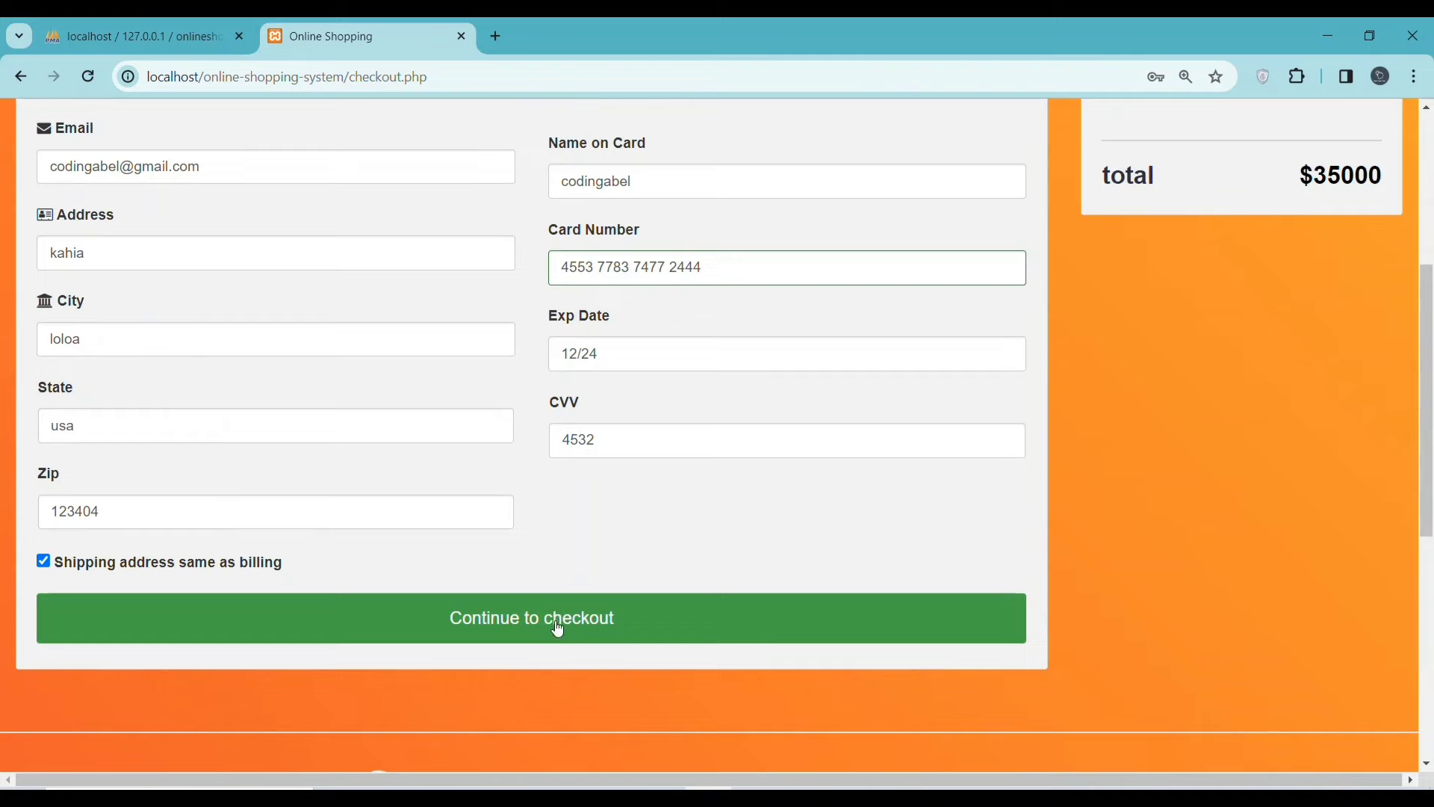
- Place the order, dismiss Chrome's Save card offer, confirm the cart is empty, and select the URL
{"action": "left_click", "coordinate": [556, 631]}
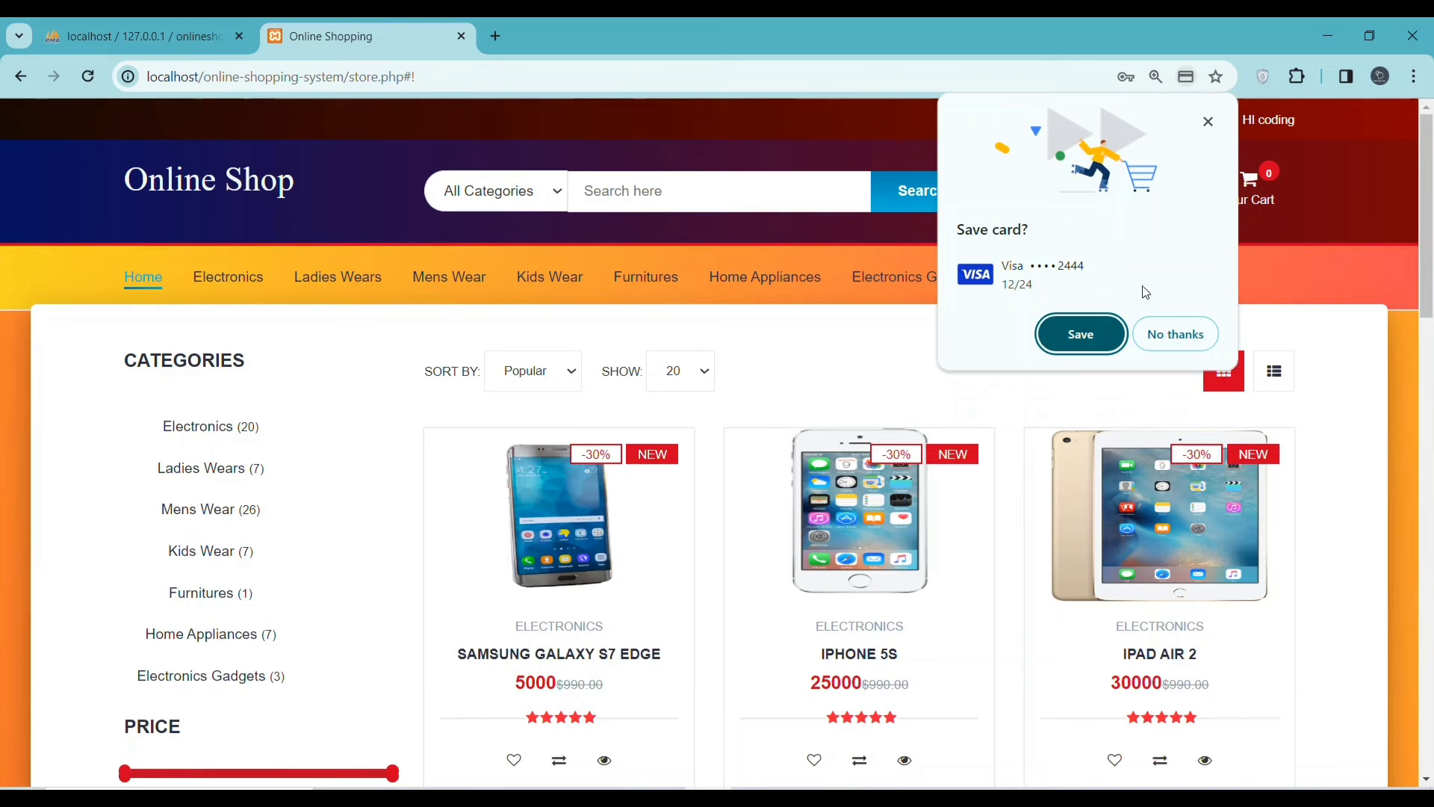
{"action": "left_click", "coordinate": [1163, 336]}
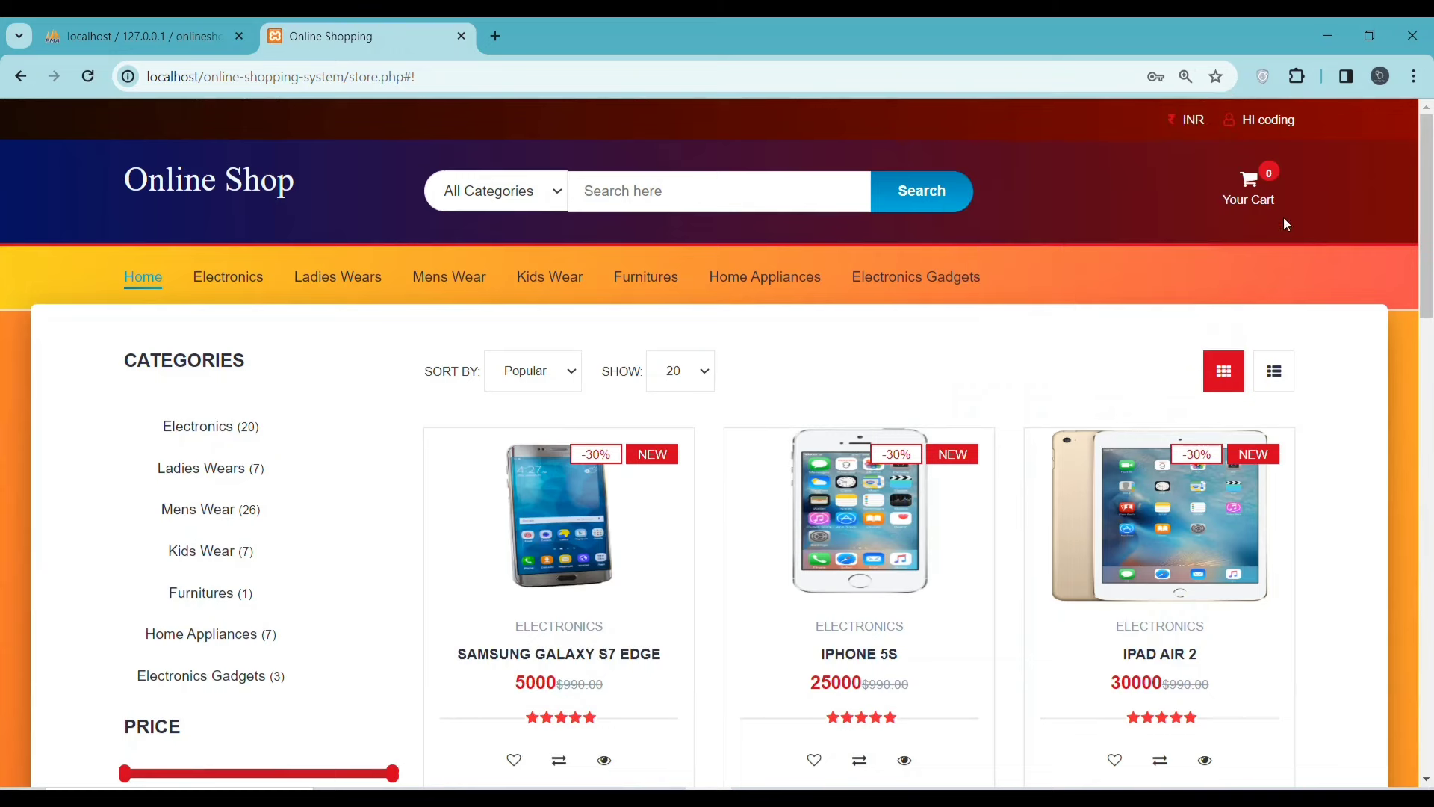
{"action": "left_click", "coordinate": [1249, 183]}
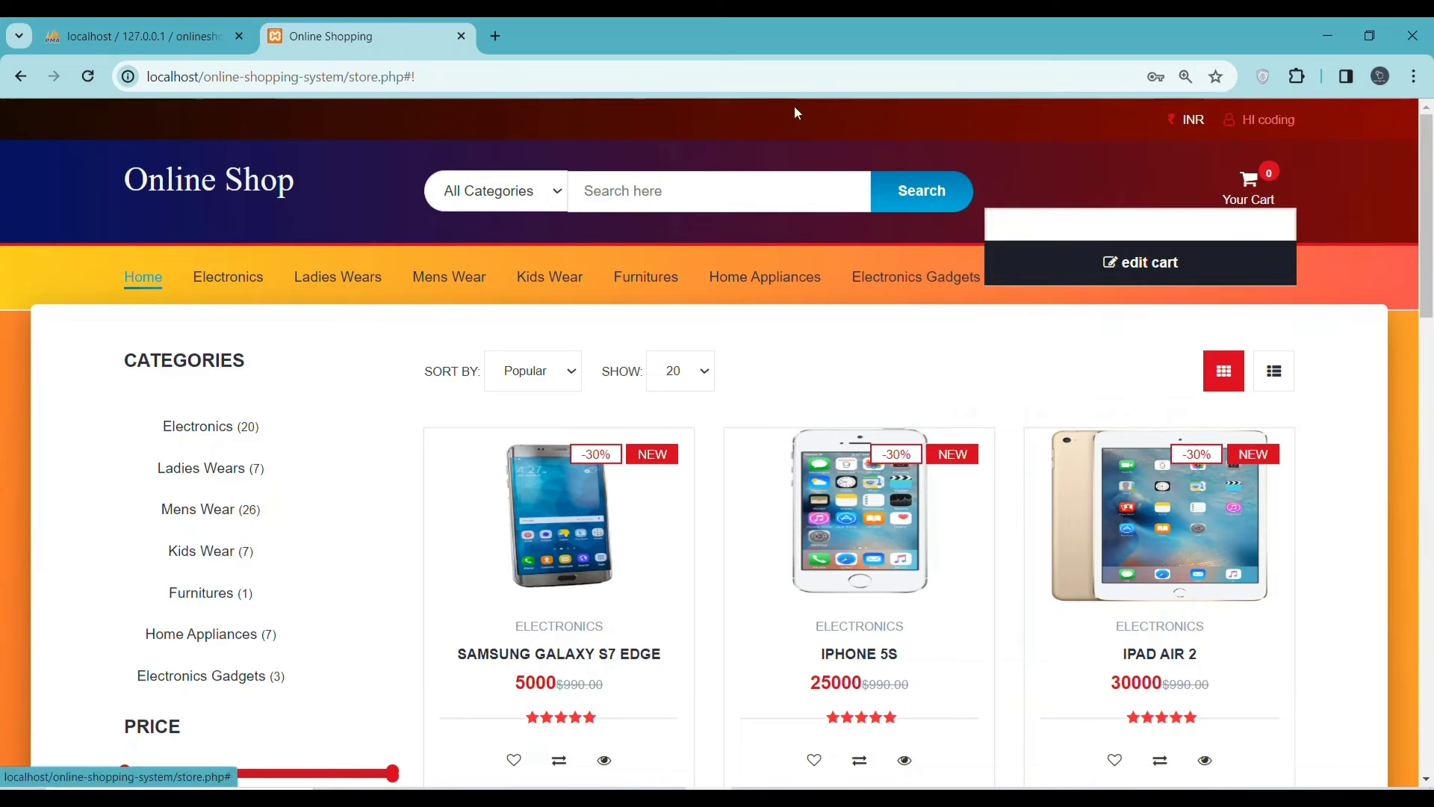
{"action": "scroll", "coordinate": [407, 224], "scroll_direction": "down", "scroll_amount": 5}
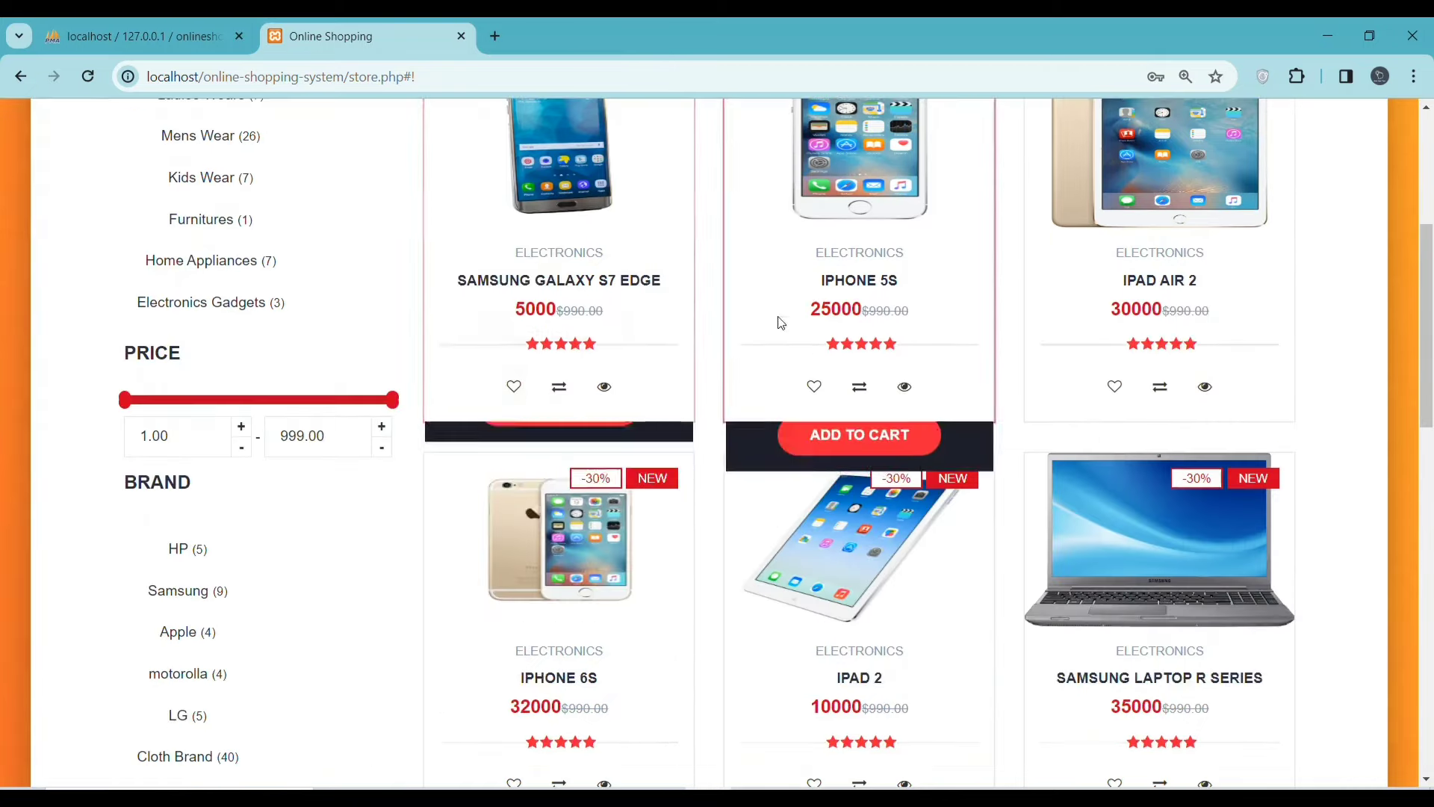
{"action": "scroll", "coordinate": [448, 232], "scroll_direction": "up", "scroll_amount": 4}
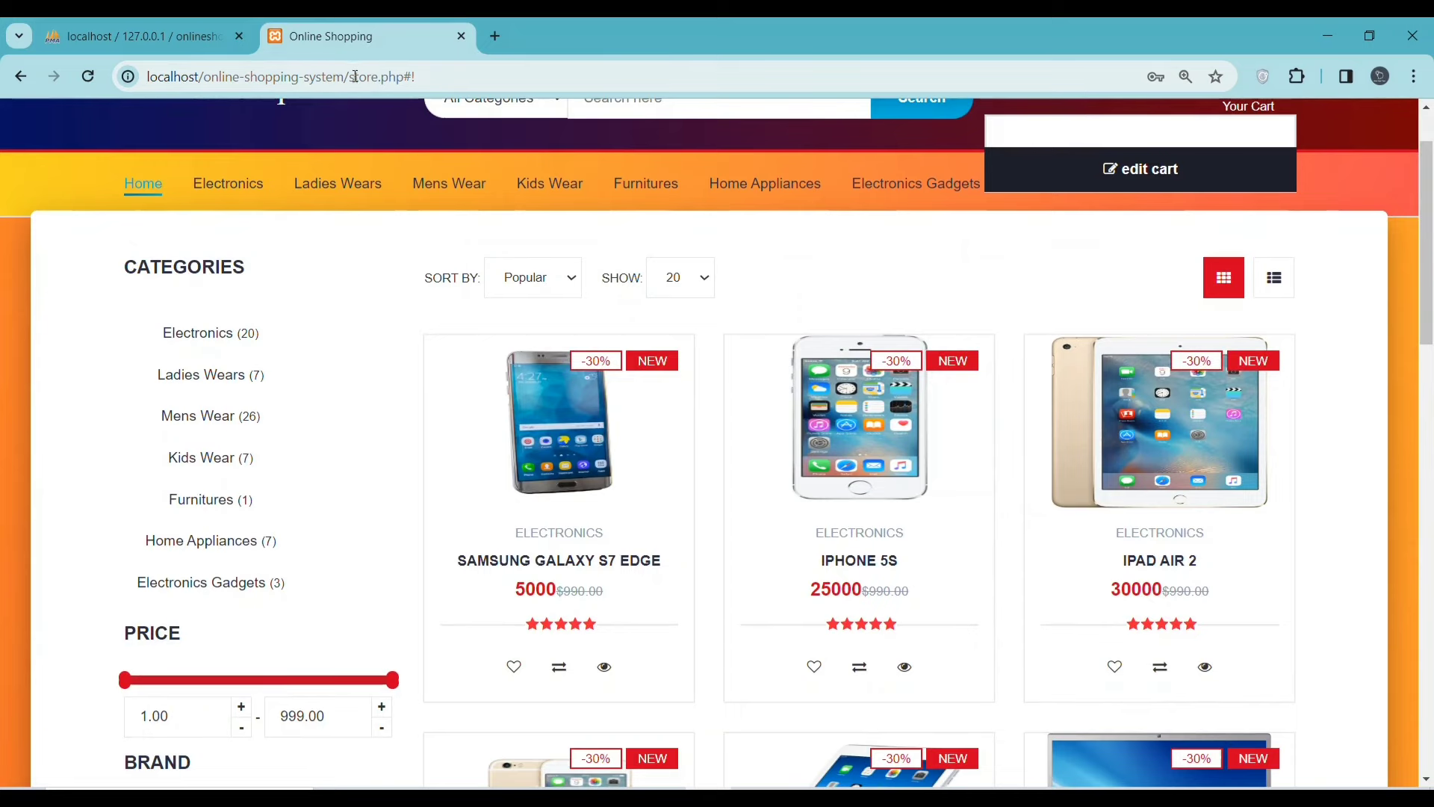
{"action": "left_click_drag", "start_coordinate": [351, 76], "coordinate": [121, 75]}
{"action": "key", "text": "ctrl+c"}
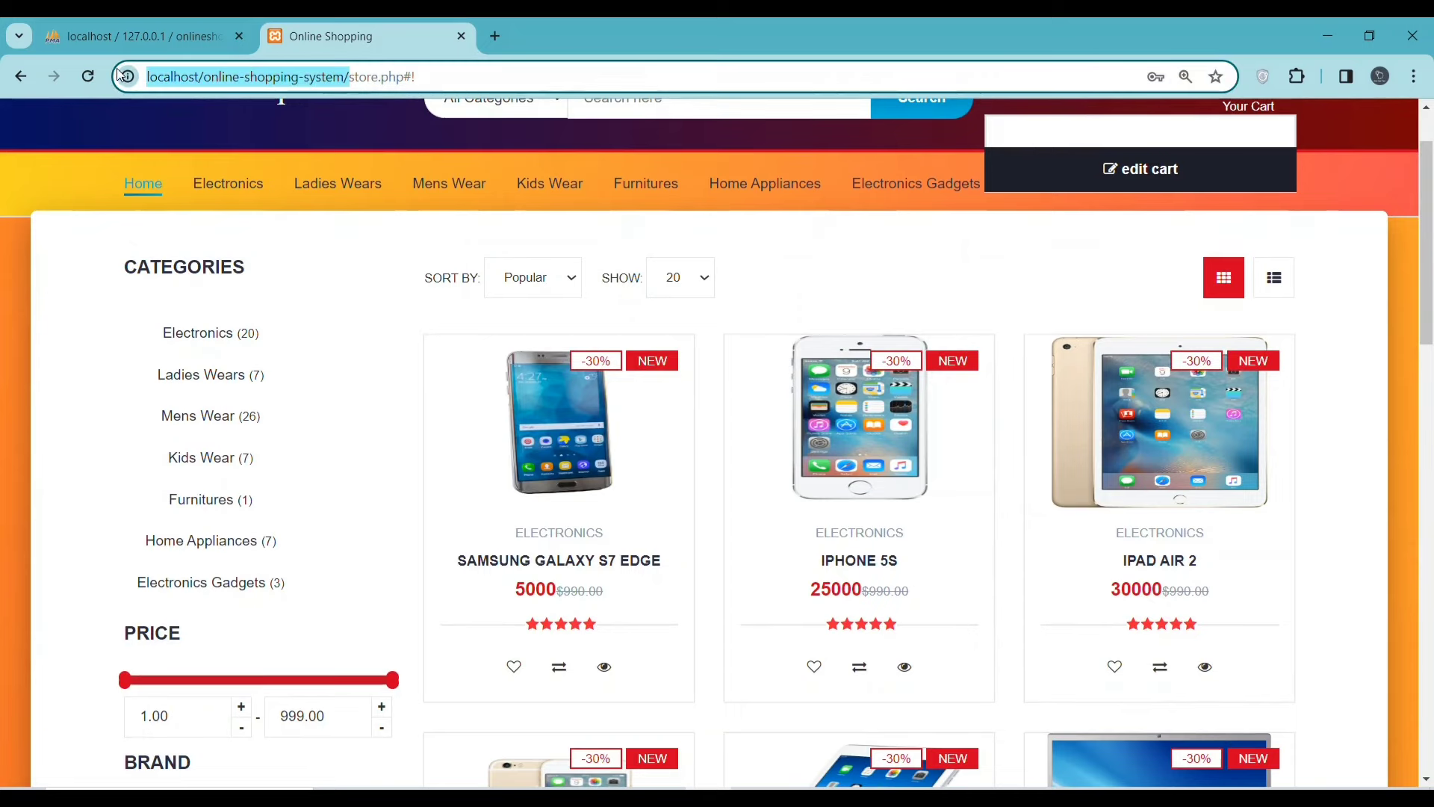
- Load the shop URL in a new tab and look up the sample login in the Readme
{"action": "key", "text": "ctrl+t"}
{"action": "key", "text": "ctrl+v"}
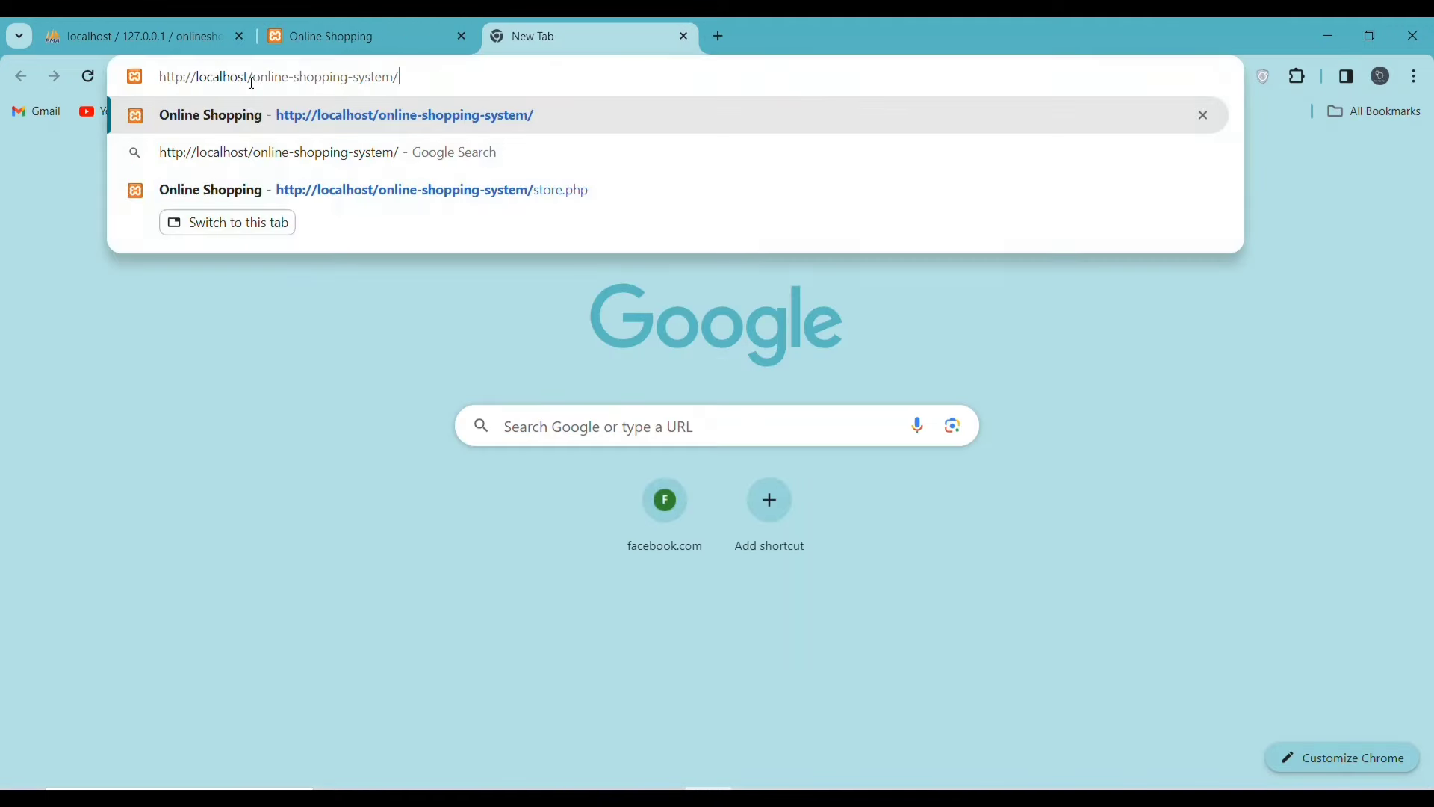
{"action": "key", "text": "Return"}
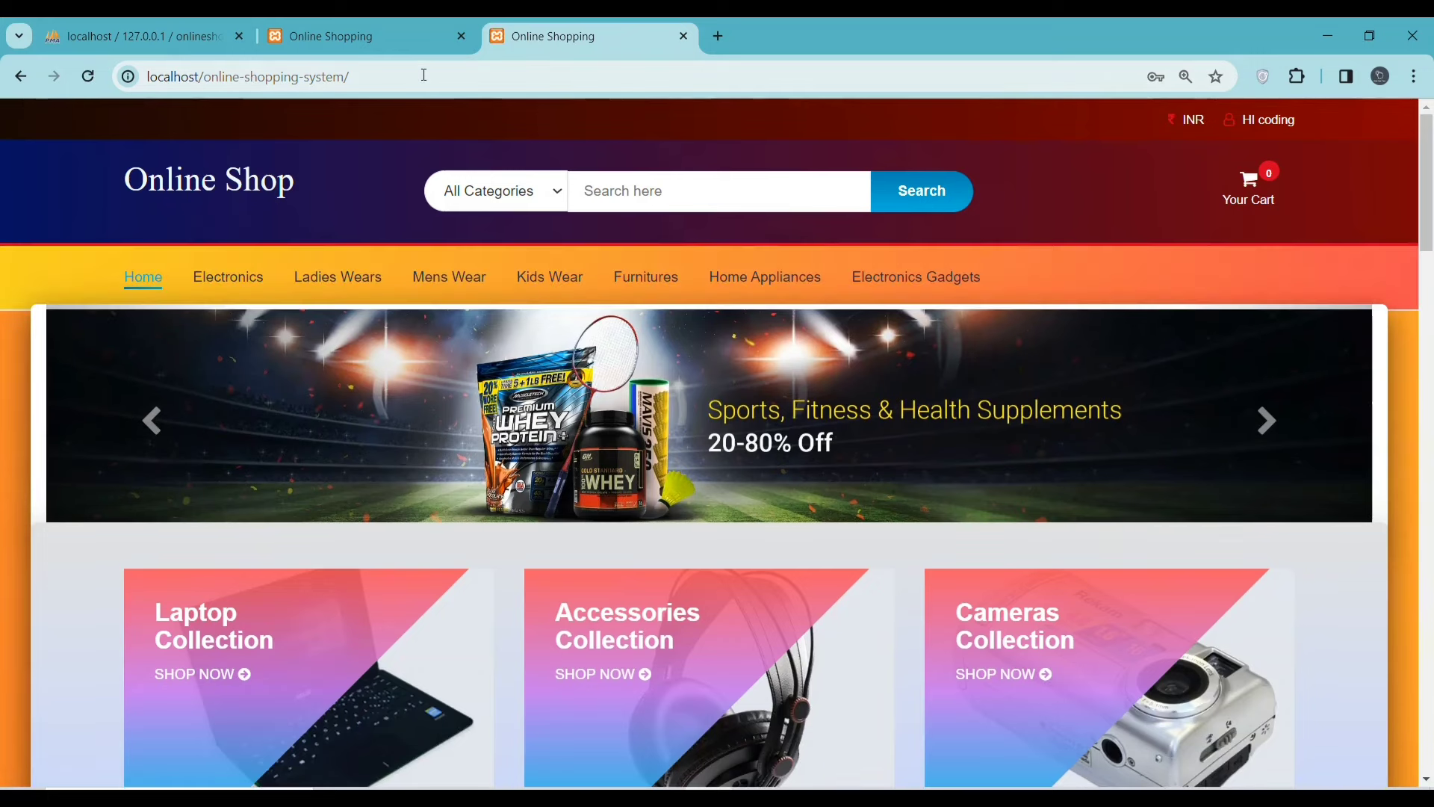
{"action": "key", "text": "alt+Tab"}
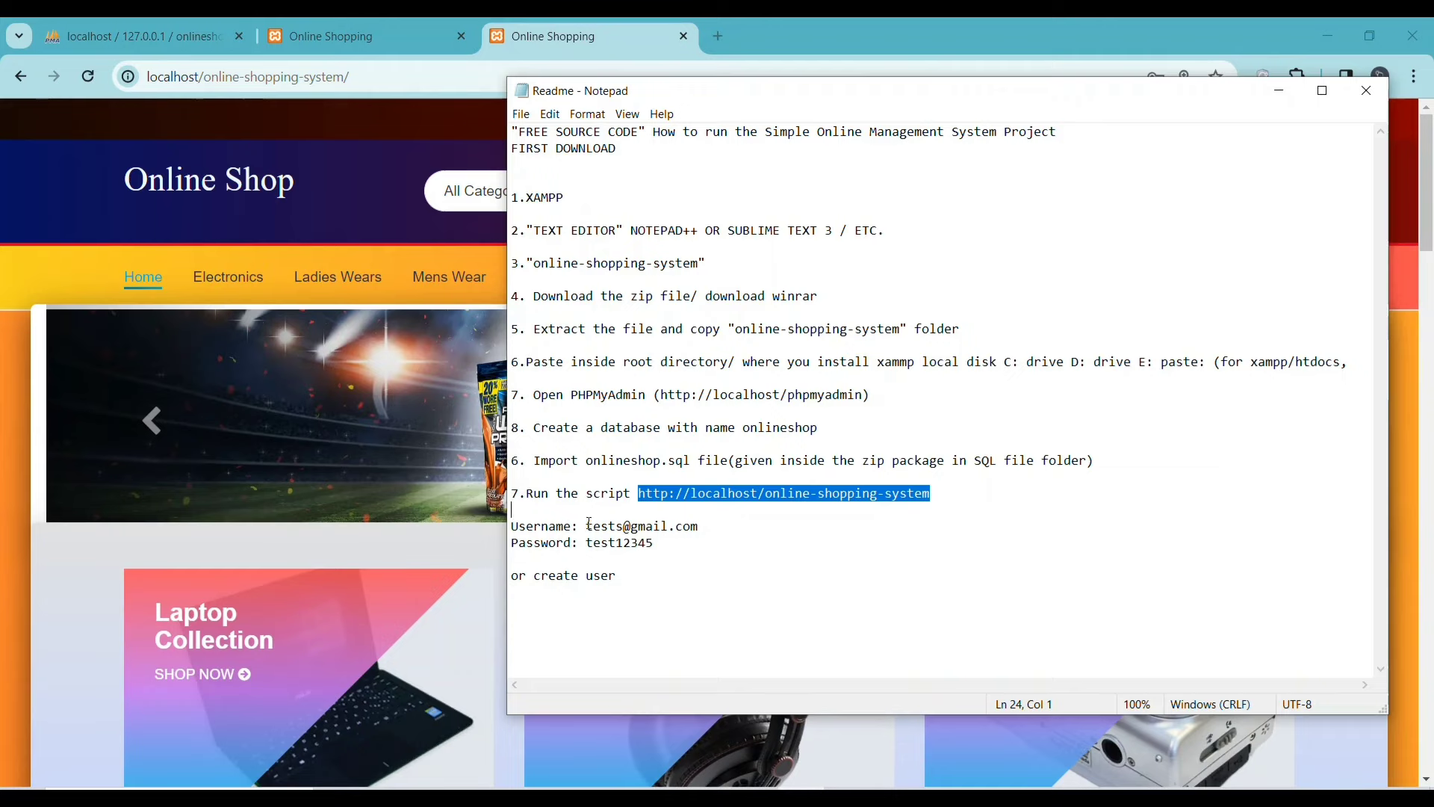
{"action": "left_click_drag", "start_coordinate": [587, 525], "coordinate": [662, 545]}
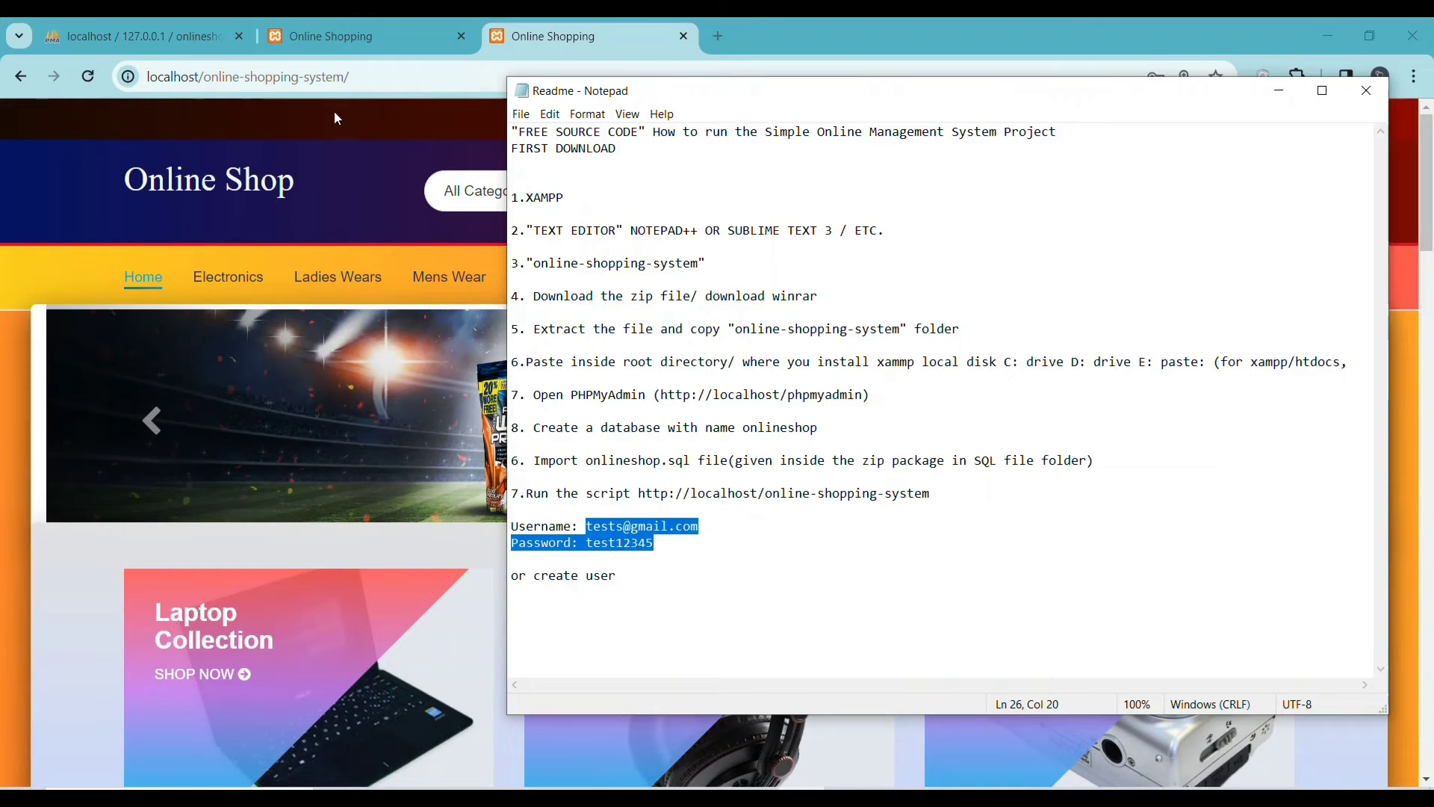
{"action": "left_click", "coordinate": [378, 131]}
- Append 'admin' to the address to load localhost/online-shopping-system/admin/
{"action": "left_click", "coordinate": [390, 76]}
{"action": "left_click", "coordinate": [389, 76]}
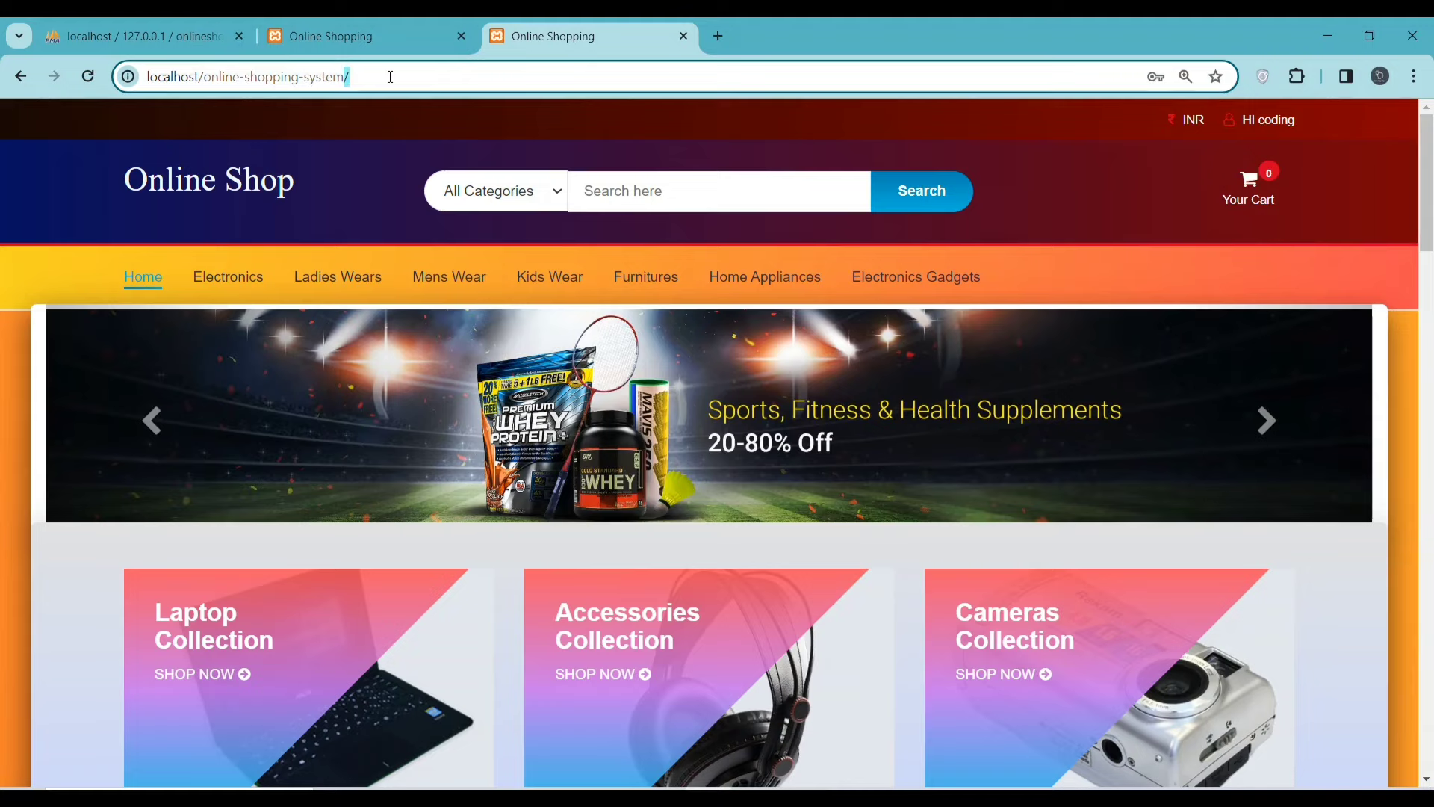
{"action": "type", "text": "ad"}
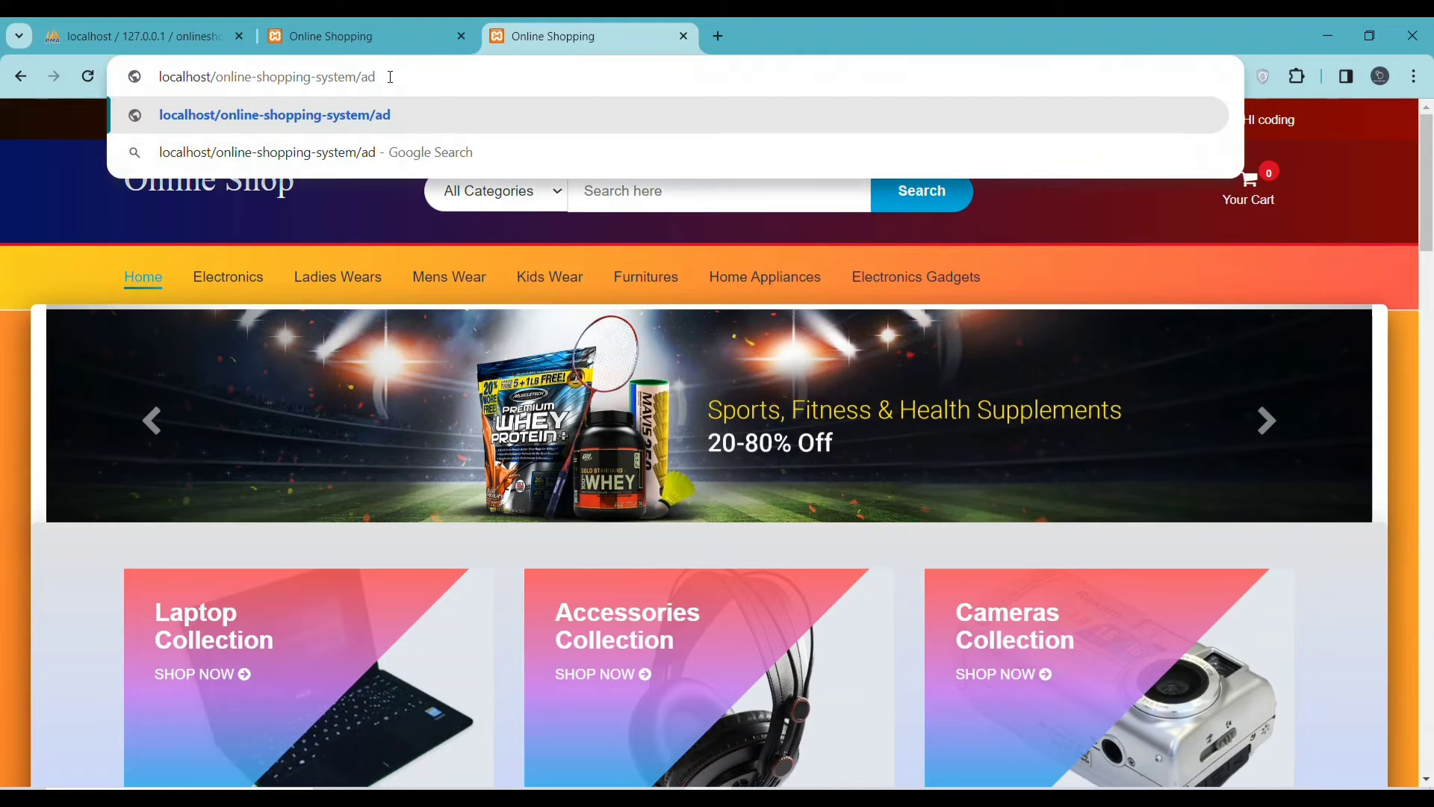
{"action": "type", "text": "min"}
{"action": "key", "text": "Return"}
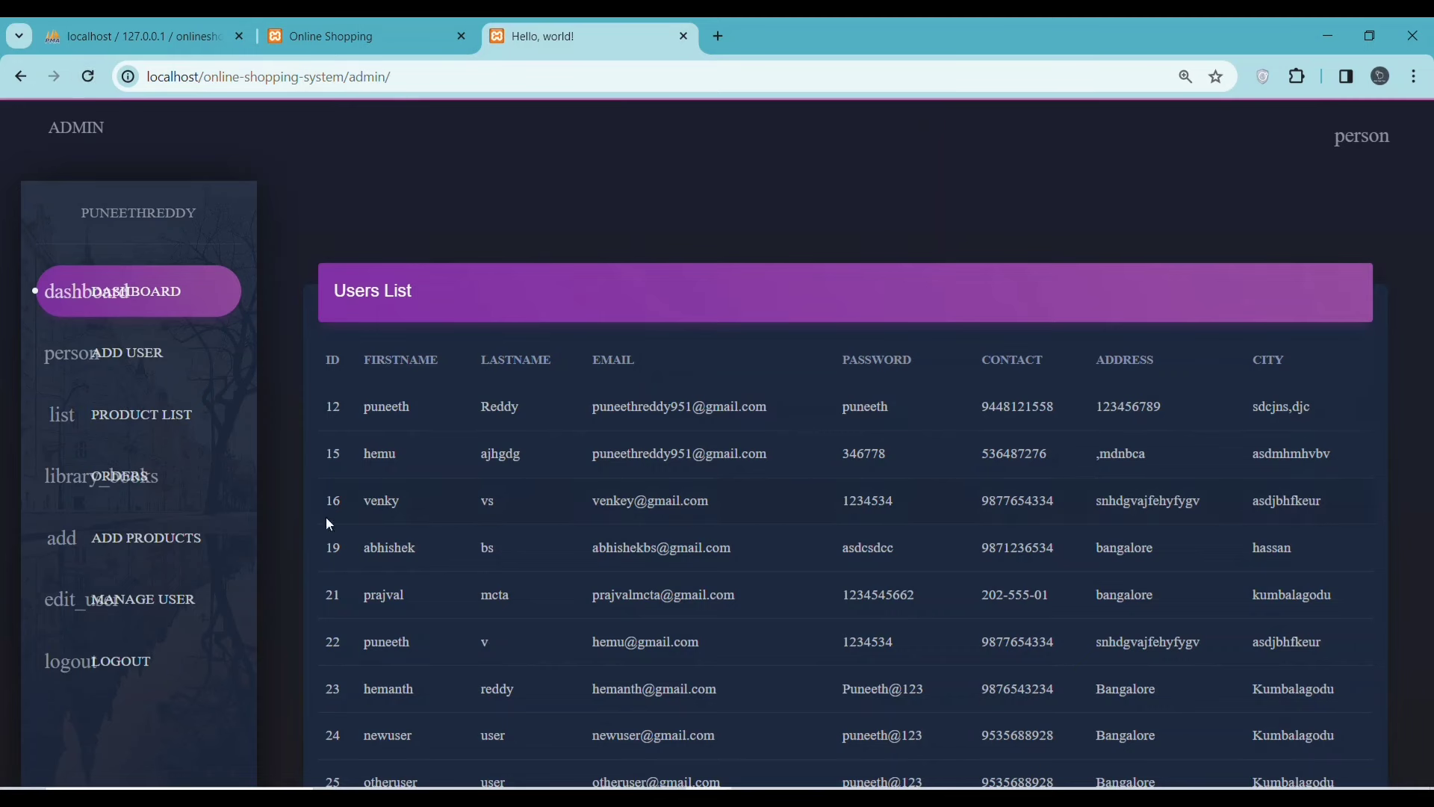
- Reload the admin dashboard and select the newest user's details in row 27
{"action": "left_click", "coordinate": [150, 291]}
{"action": "scroll", "coordinate": [768, 527], "scroll_direction": "down", "scroll_amount": 5}
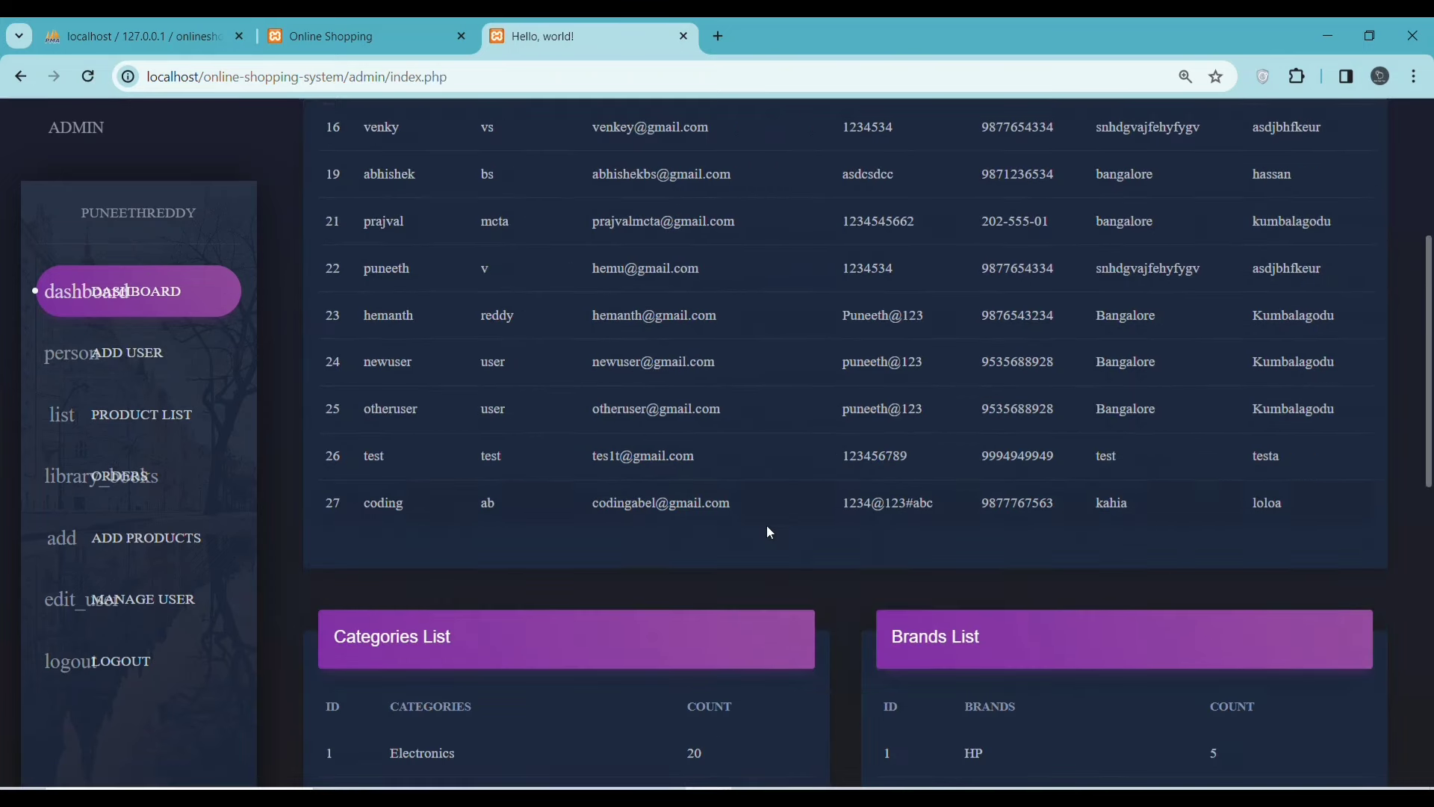
{"action": "left_click_drag", "start_coordinate": [363, 499], "coordinate": [1220, 517]}
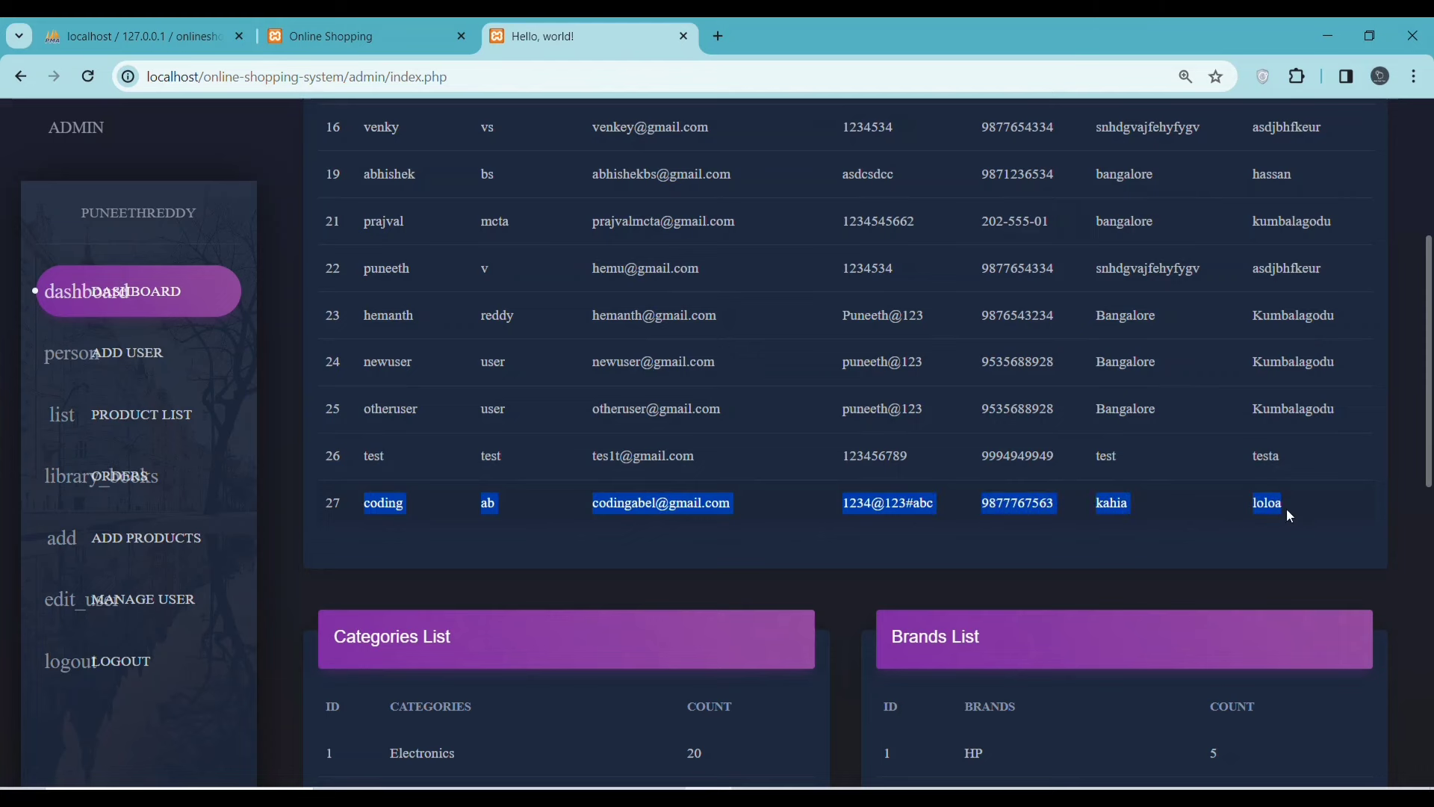
{"action": "scroll", "coordinate": [841, 612], "scroll_direction": "down", "scroll_amount": 4}
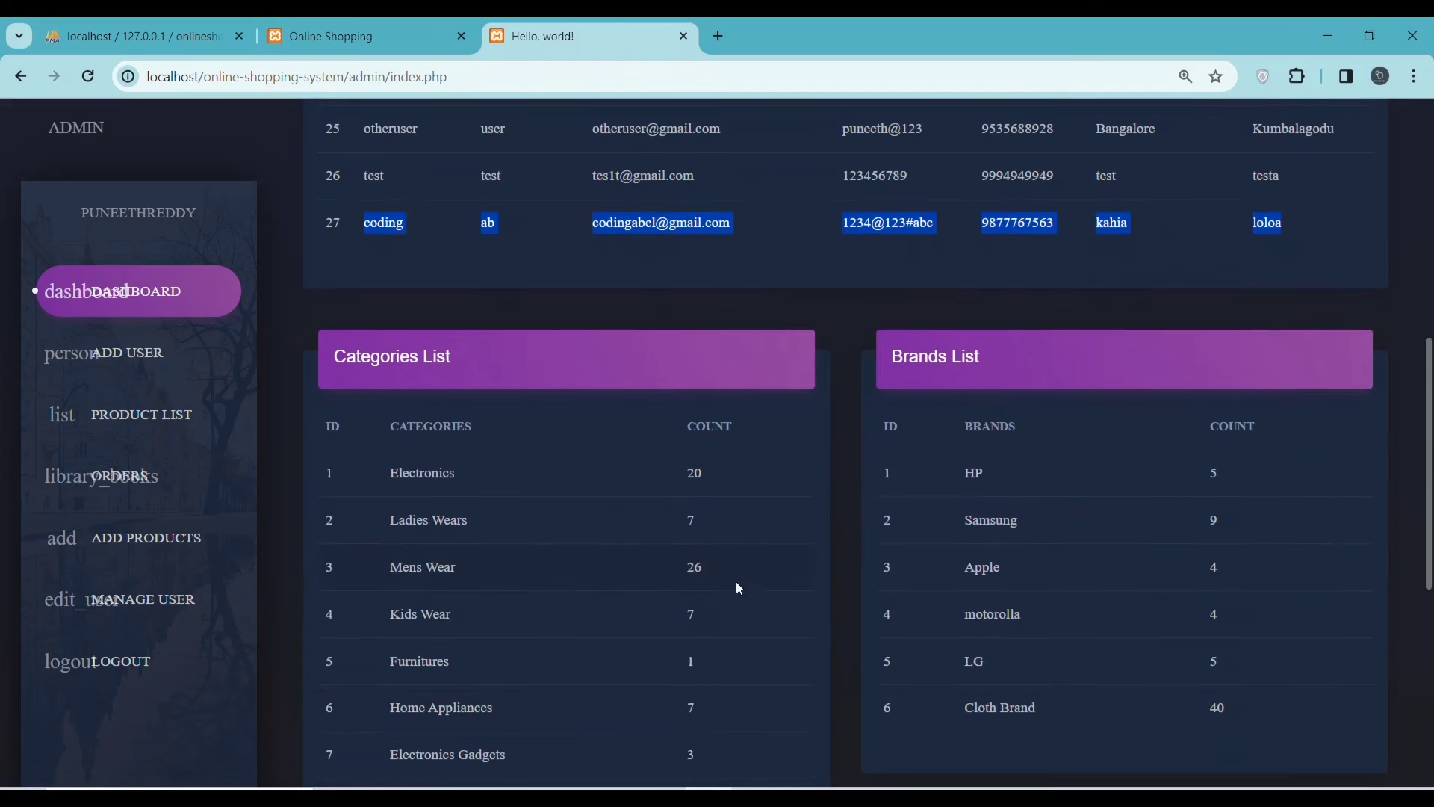
- Visit the Add User and Orders pages, then open Manage User
{"action": "left_click", "coordinate": [147, 354]}
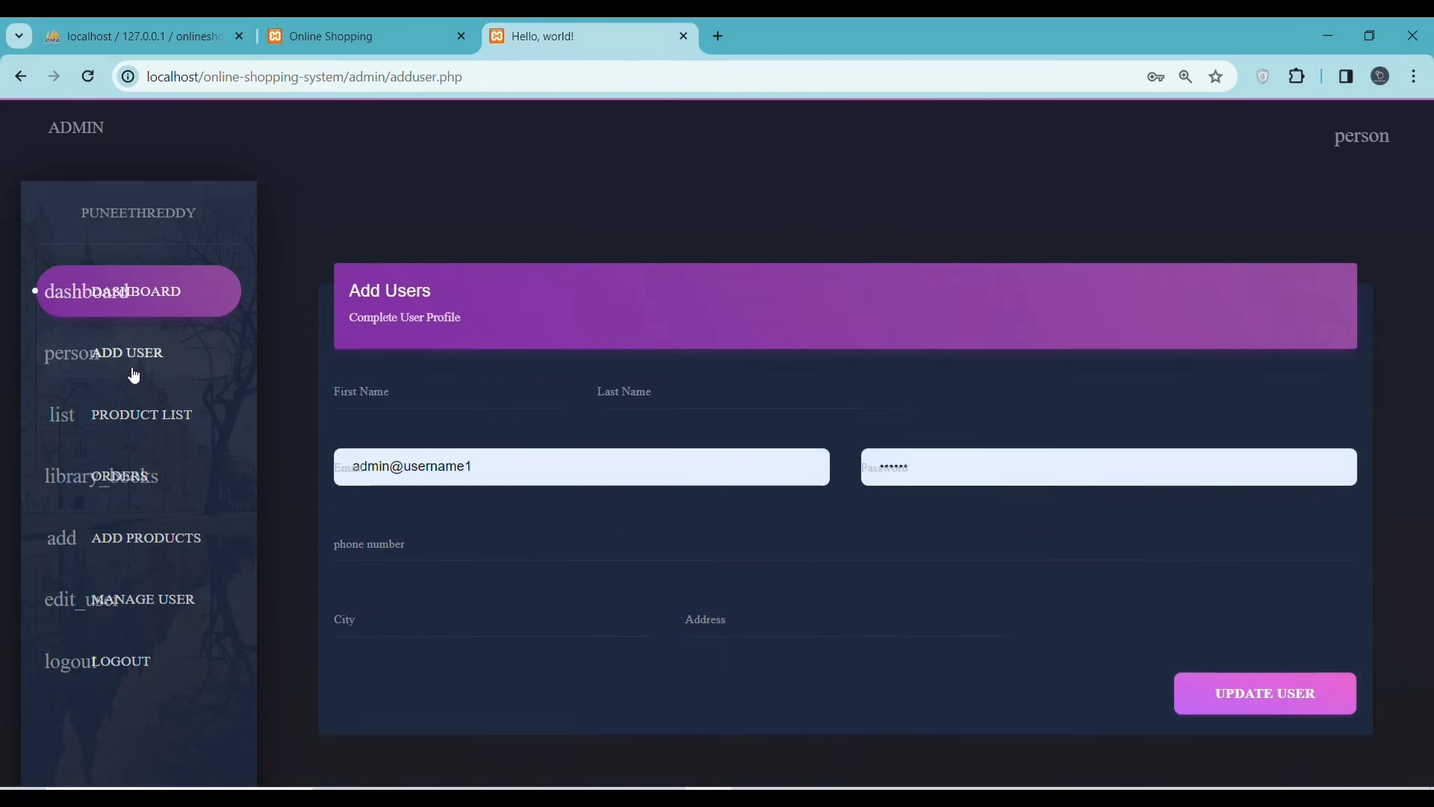
{"action": "left_click", "coordinate": [128, 484]}
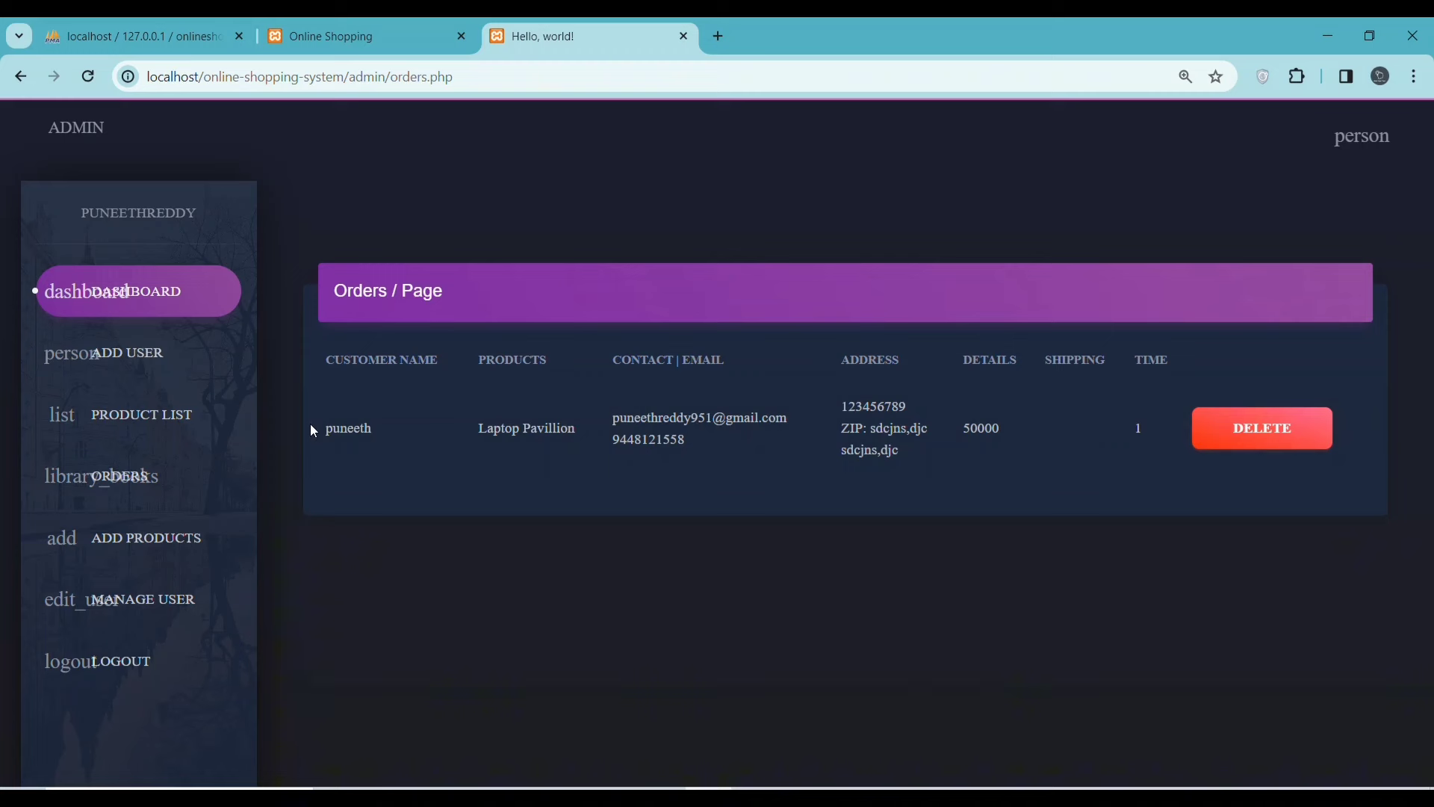
{"action": "left_click_drag", "start_coordinate": [313, 431], "coordinate": [368, 426]}
{"action": "left_click", "coordinate": [448, 428]}
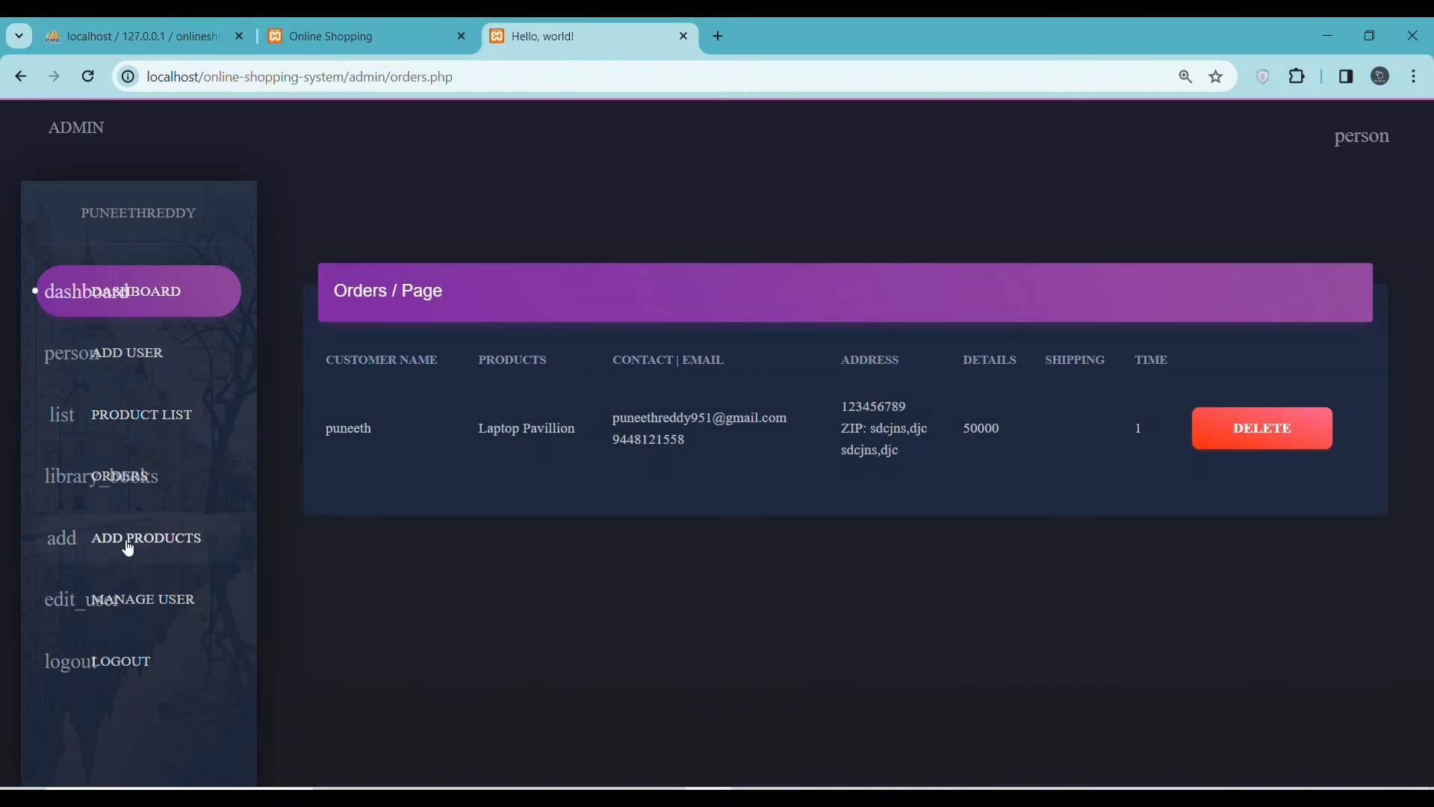
{"action": "left_click", "coordinate": [135, 612]}
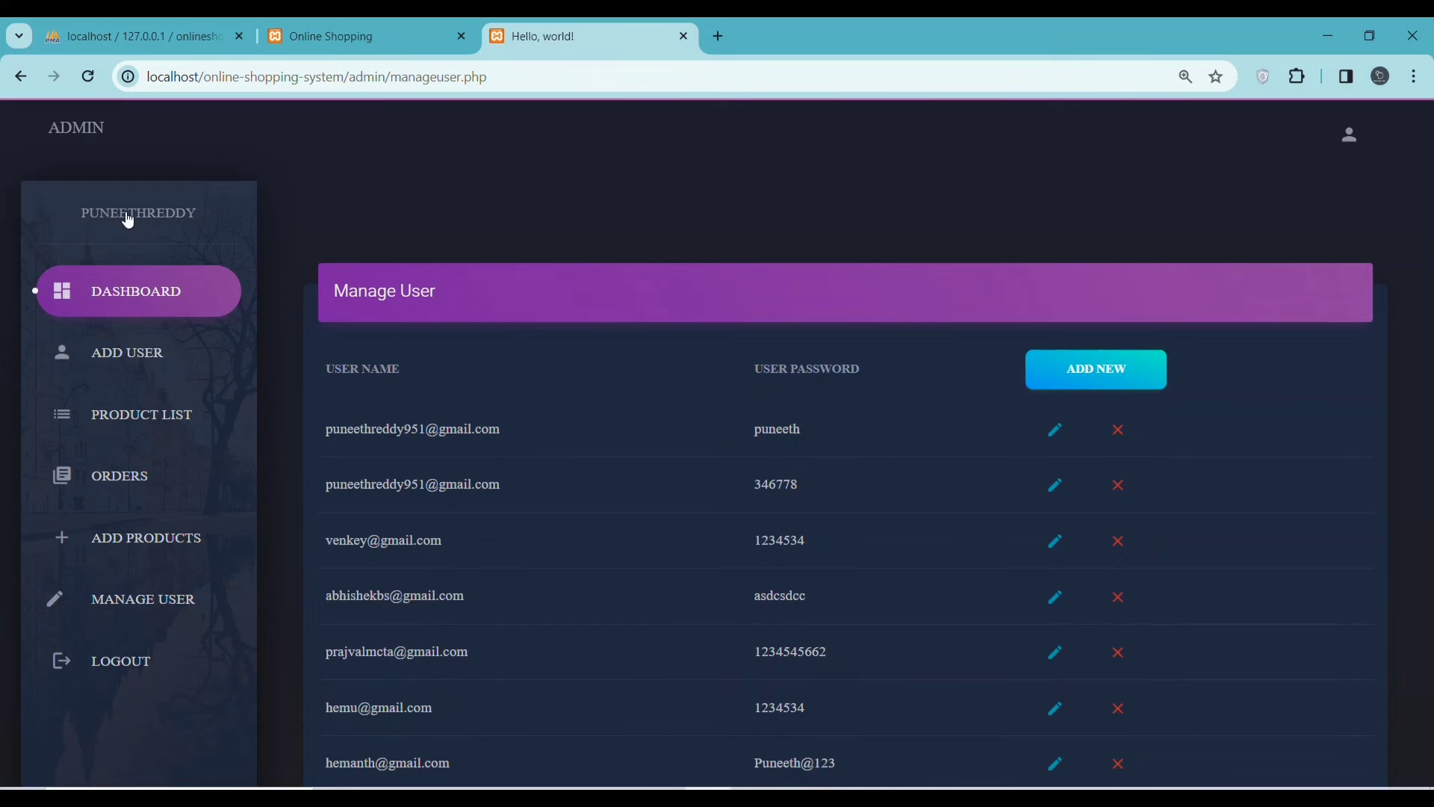
- Review row 27 on the dashboard, visit Product List, then open the Add User form
{"action": "left_click", "coordinate": [135, 293]}
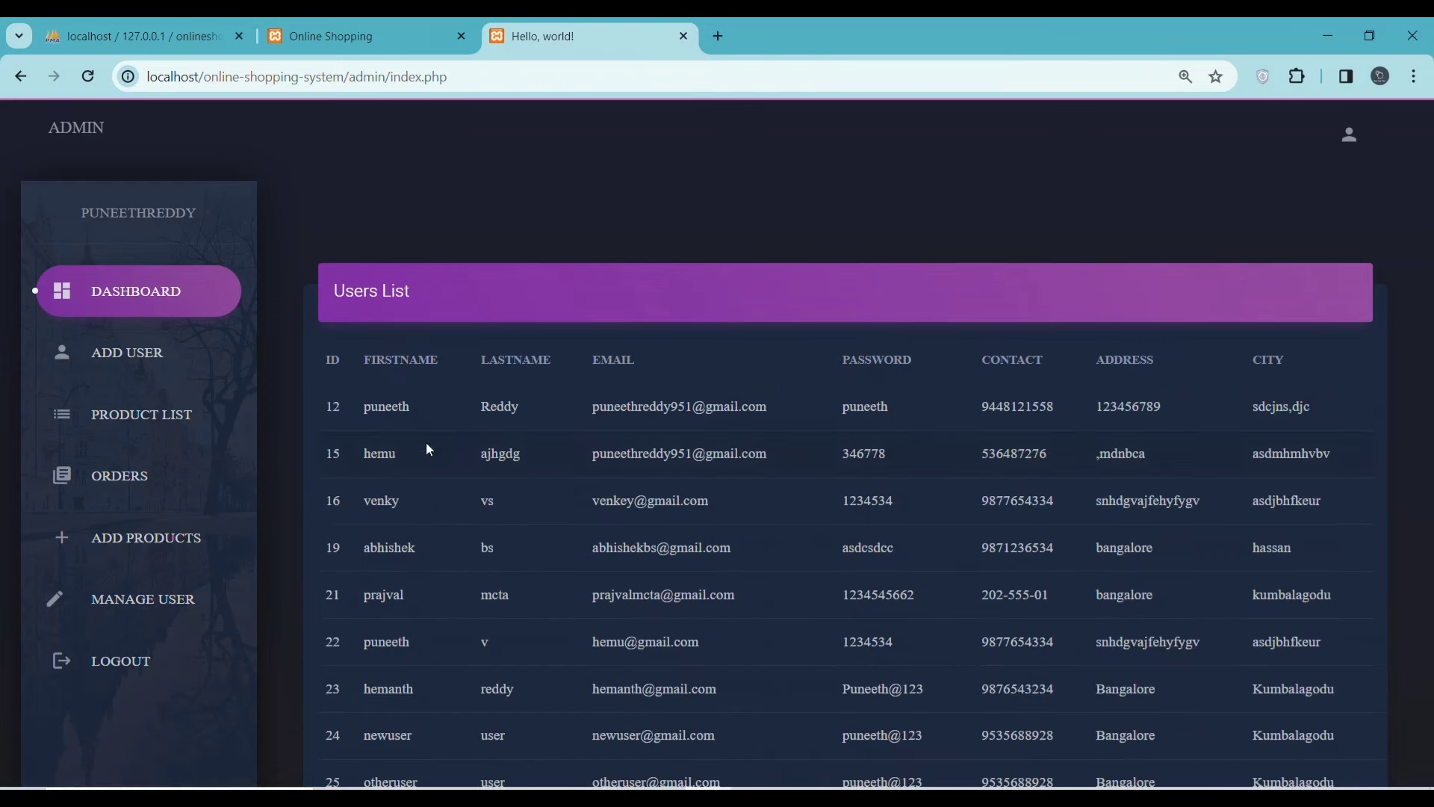
{"action": "scroll", "coordinate": [517, 433], "scroll_direction": "down", "scroll_amount": 5}
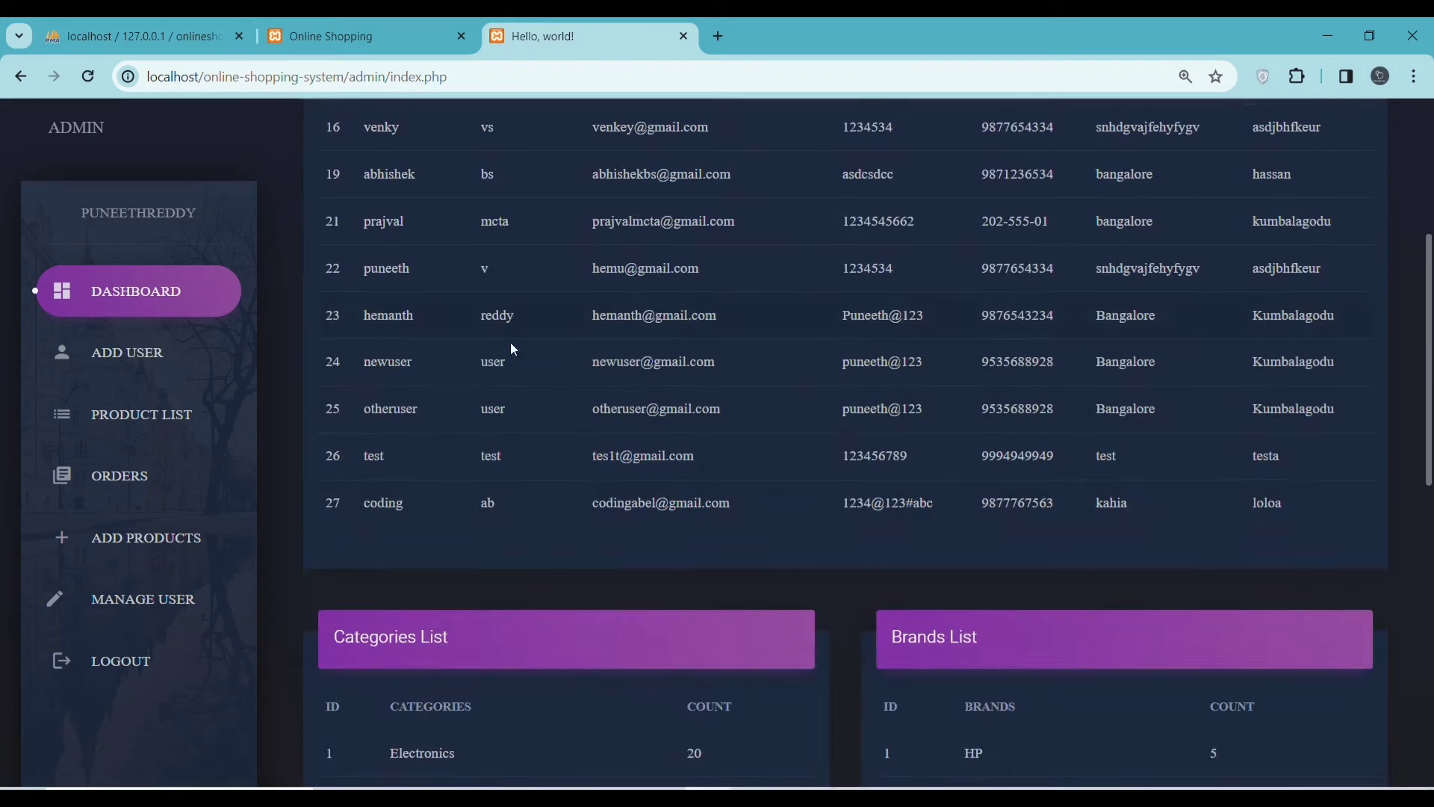
{"action": "left_click_drag", "start_coordinate": [359, 502], "coordinate": [582, 494]}
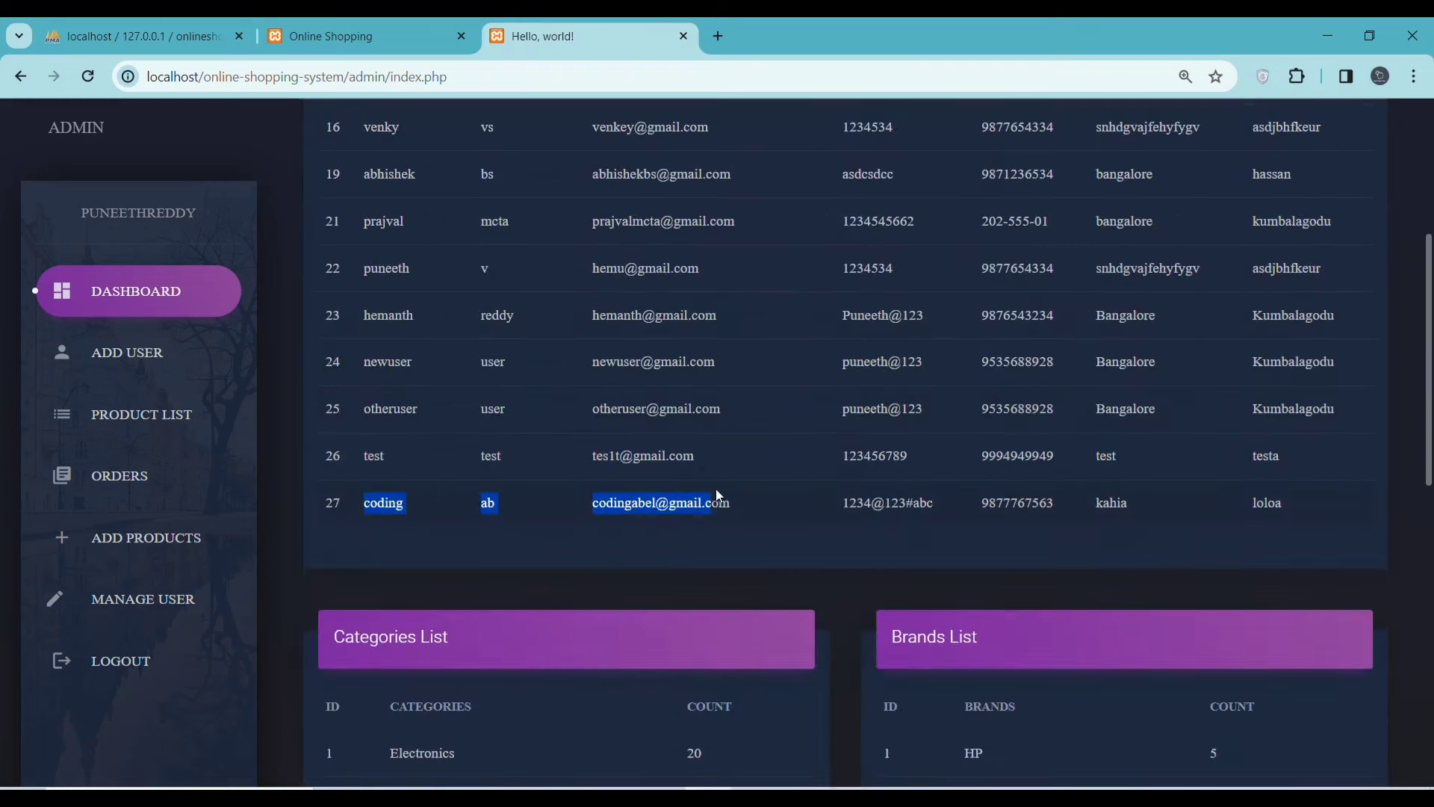
{"action": "left_click_drag", "start_coordinate": [715, 493], "coordinate": [1279, 502]}
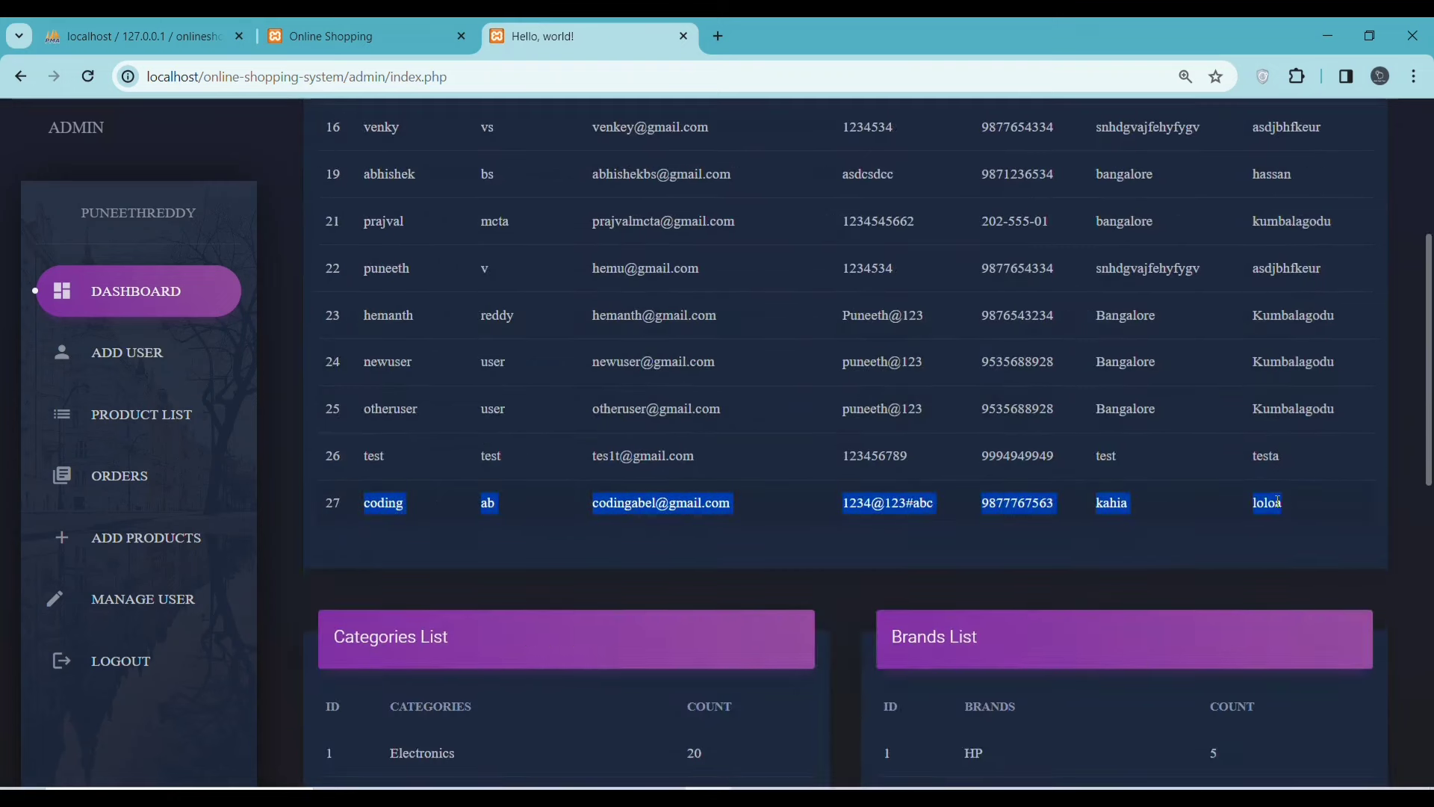
{"action": "scroll", "coordinate": [874, 554], "scroll_direction": "down", "scroll_amount": 6}
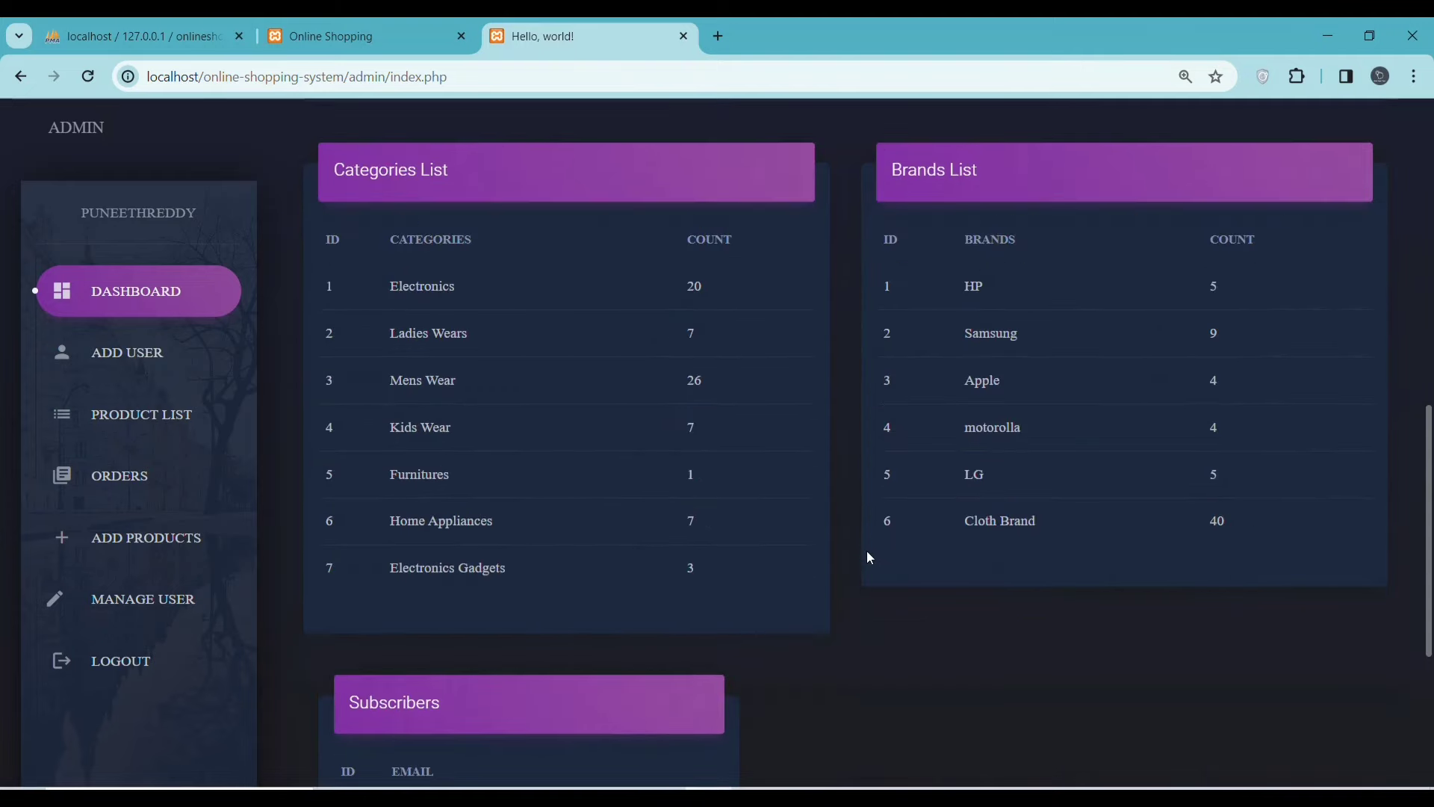
{"action": "scroll", "coordinate": [868, 557], "scroll_direction": "down", "scroll_amount": 4}
{"action": "left_click", "coordinate": [99, 348]}
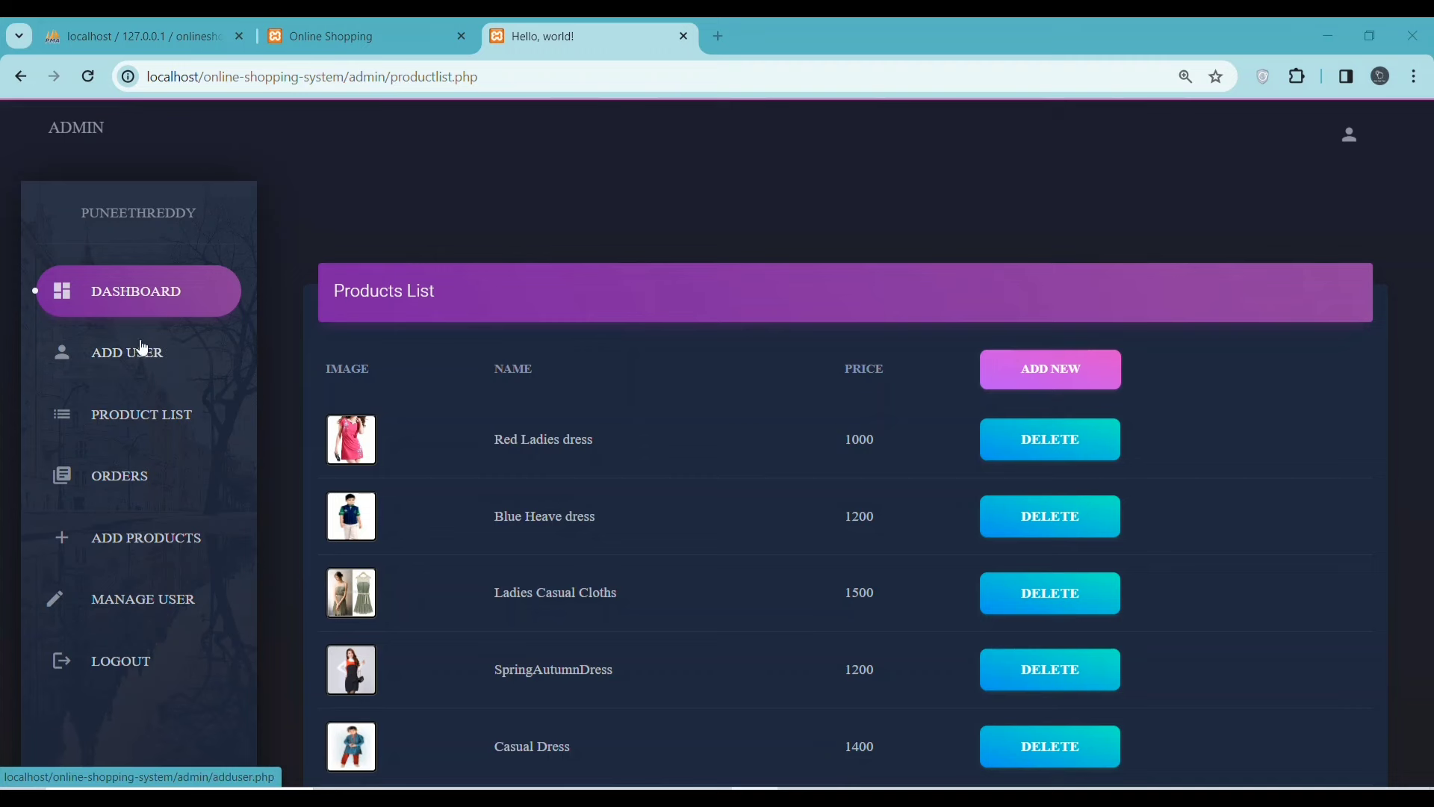
{"action": "left_click", "coordinate": [139, 361]}
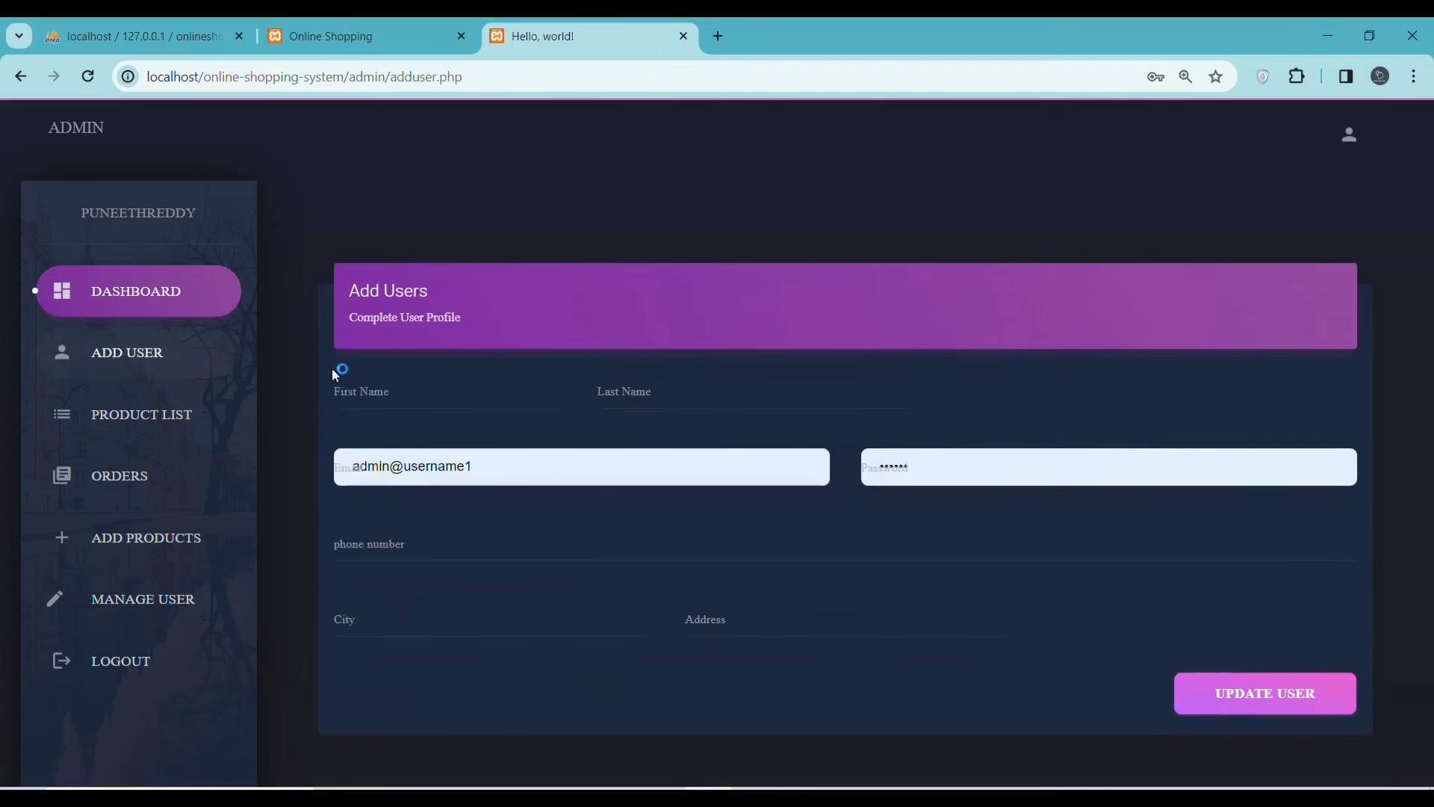
- Fill the new user's e-mail and password from a saved login, then enter a phone number
{"action": "left_click_drag", "start_coordinate": [458, 458], "coordinate": [345, 455]}
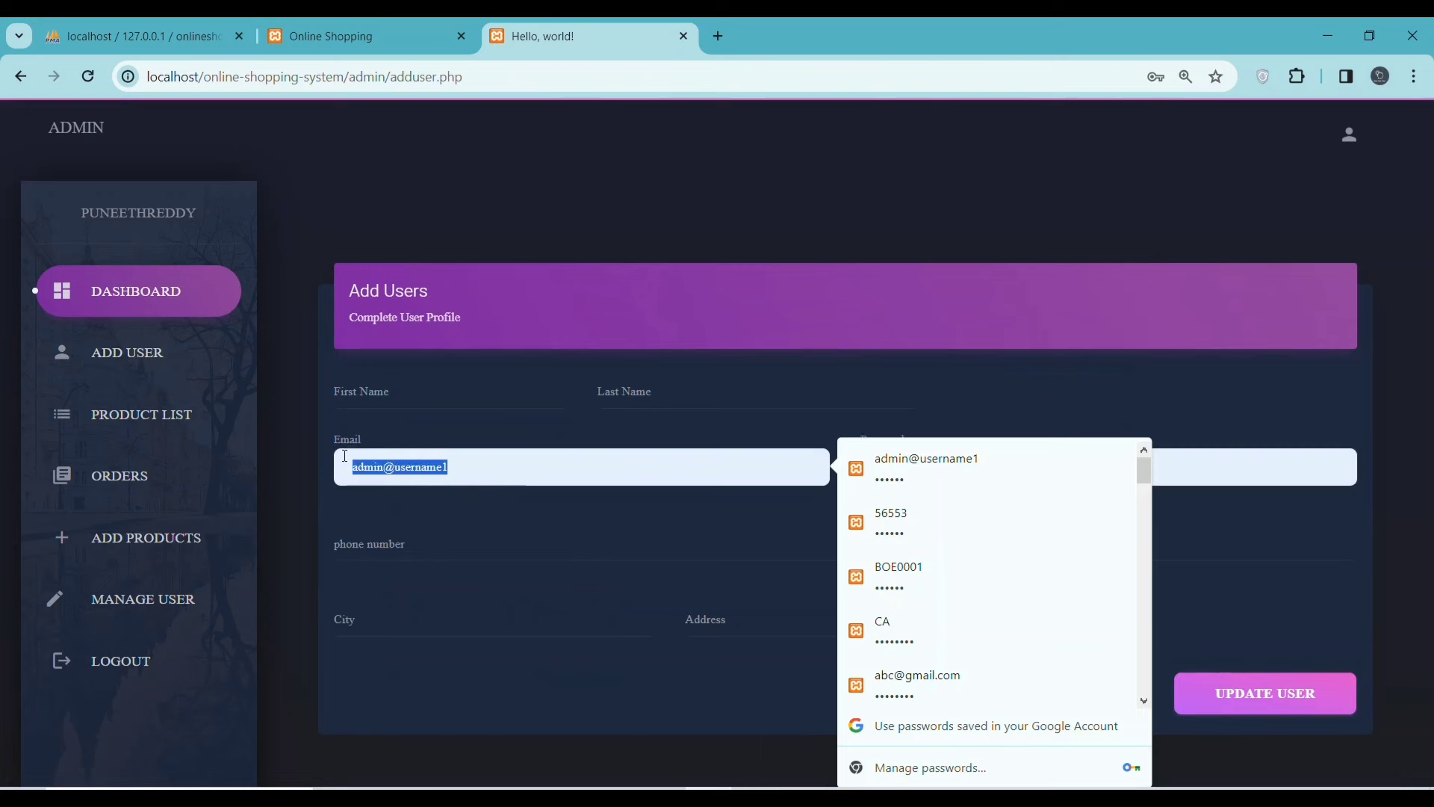
{"action": "left_click", "coordinate": [915, 684]}
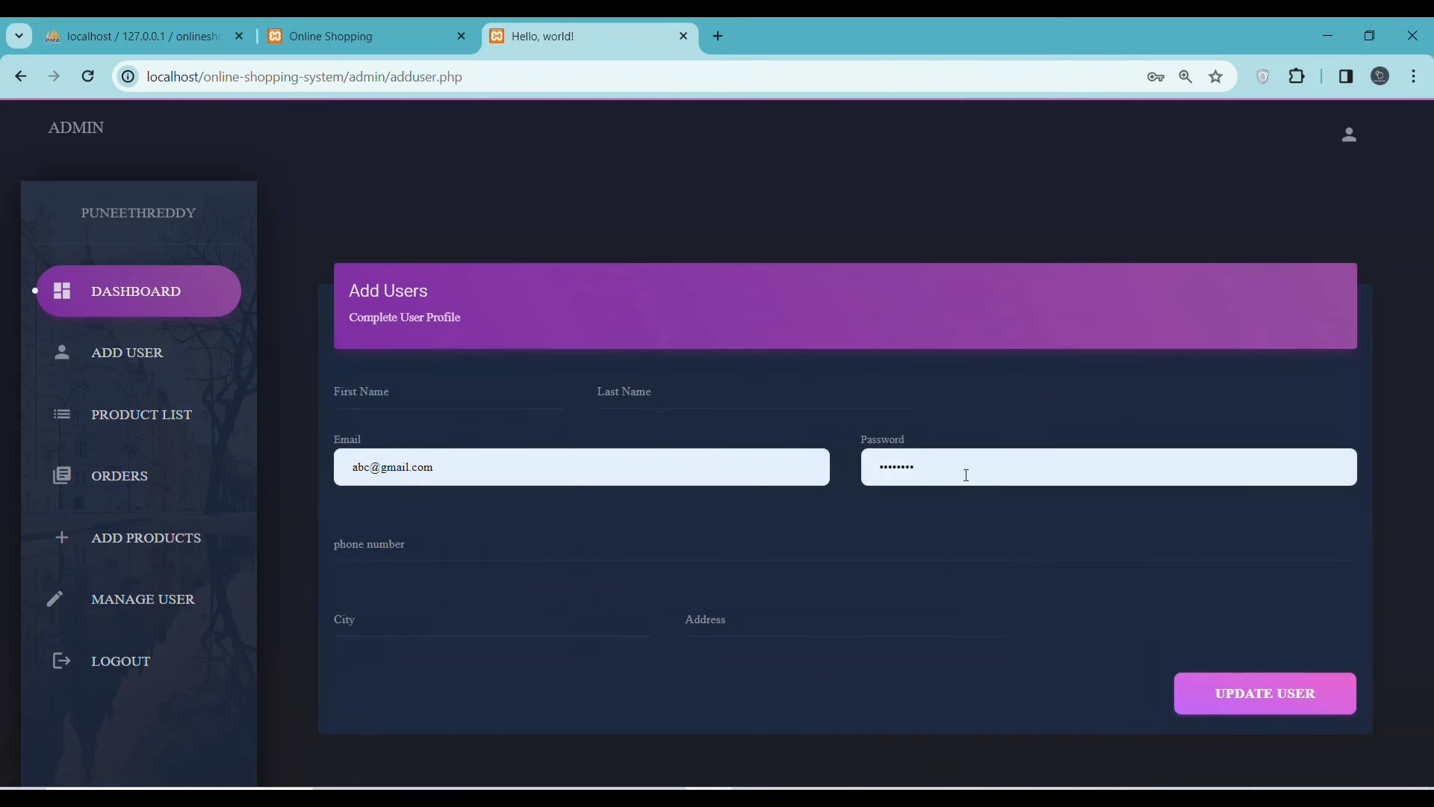
{"action": "left_click", "coordinate": [881, 469]}
{"action": "type", "text": "•••••"}
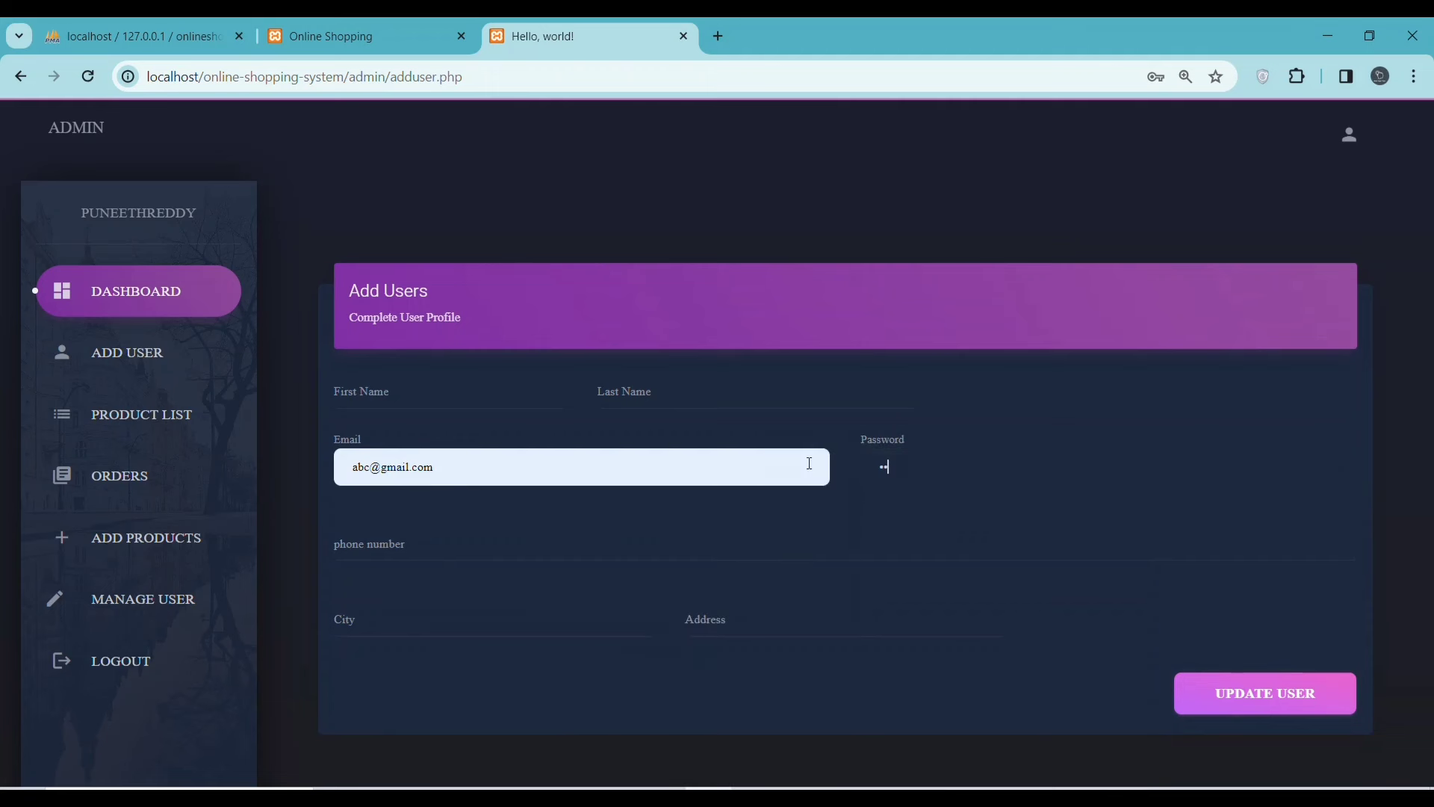
{"action": "type", "text": "•••"}
{"action": "left_click", "coordinate": [488, 538]}
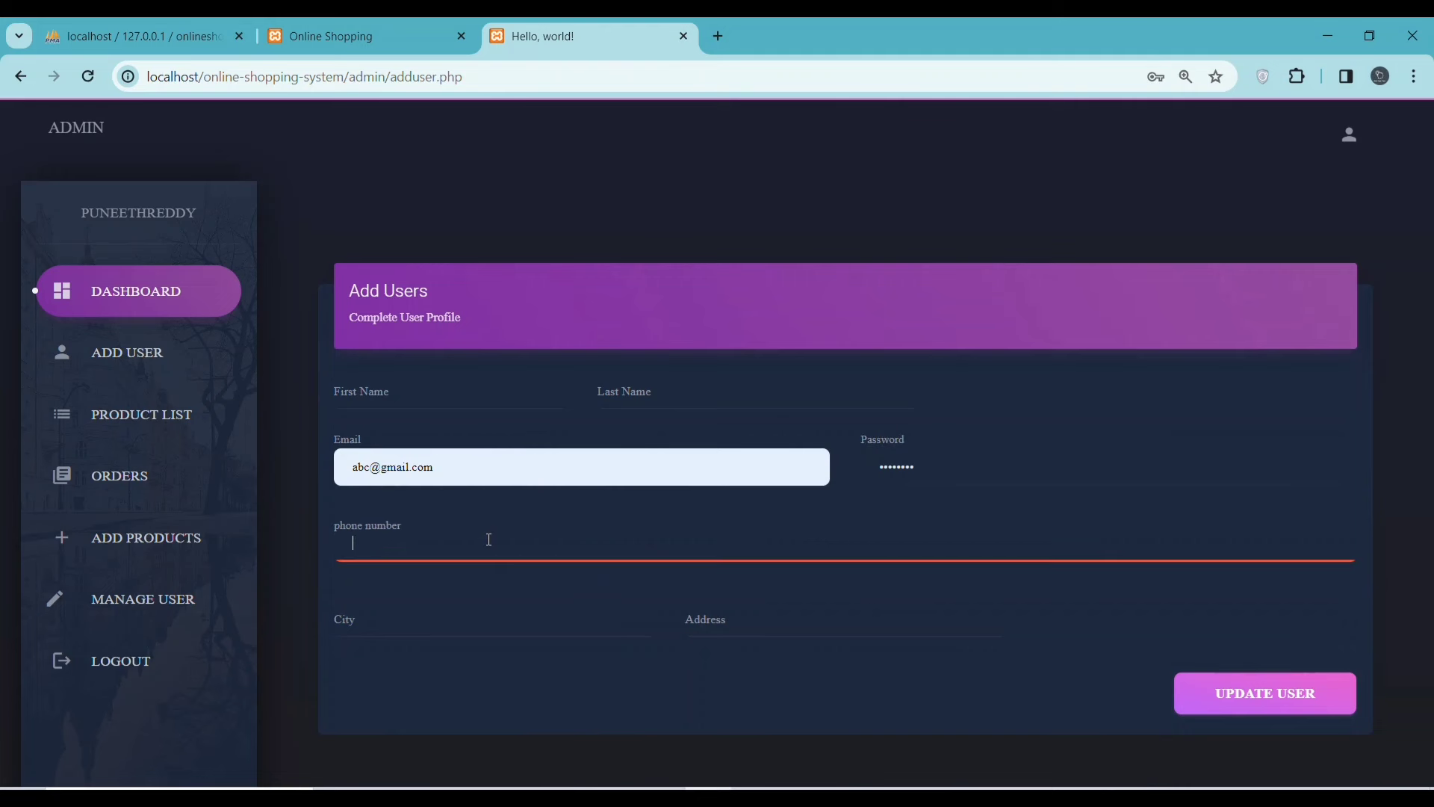
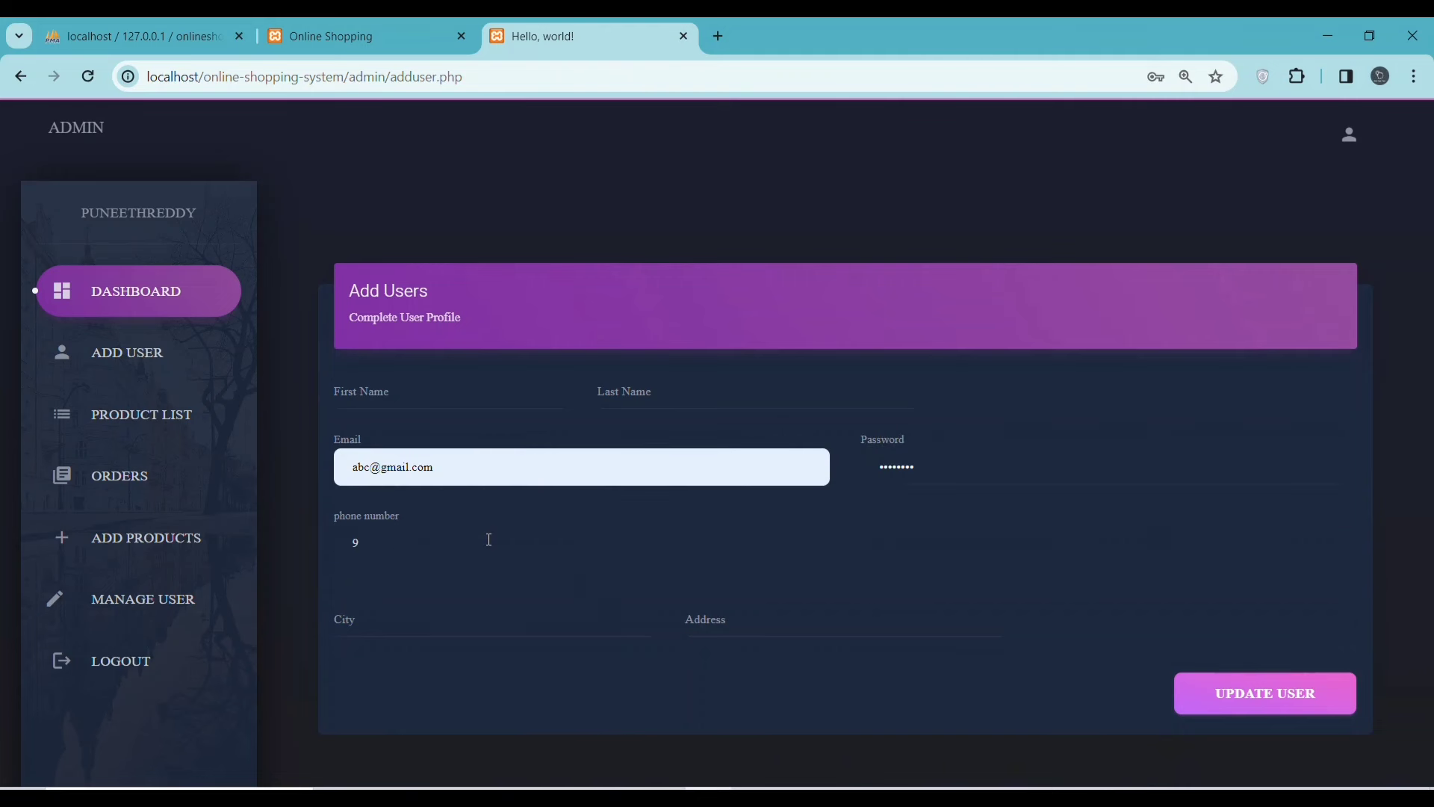
- Enter the user's city, address, first and last name, and submit the Add User form
{"action": "left_click", "coordinate": [476, 633]}
{"action": "type", "text": "kahia"}
{"action": "left_click", "coordinate": [701, 619]}
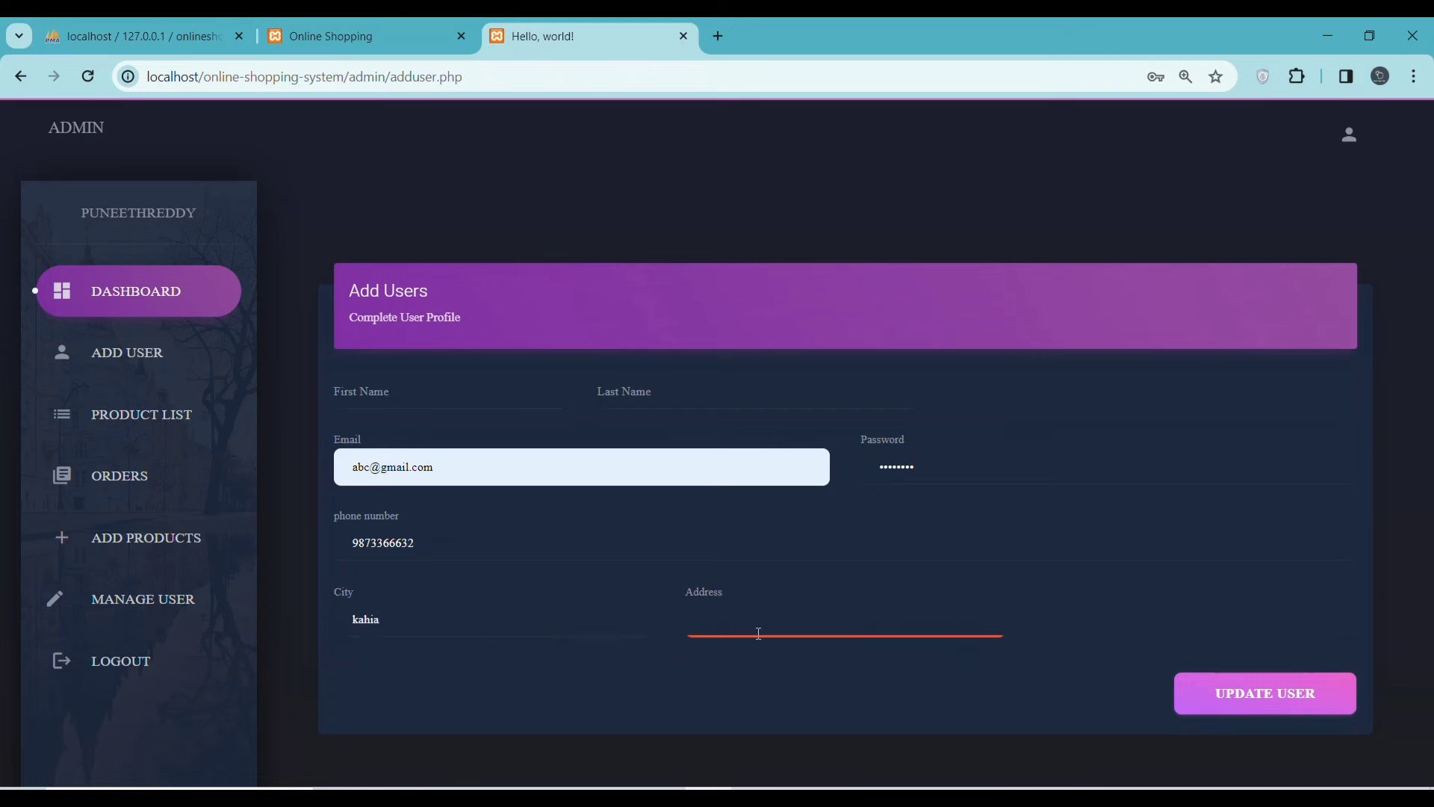
{"action": "type", "text": "1"}
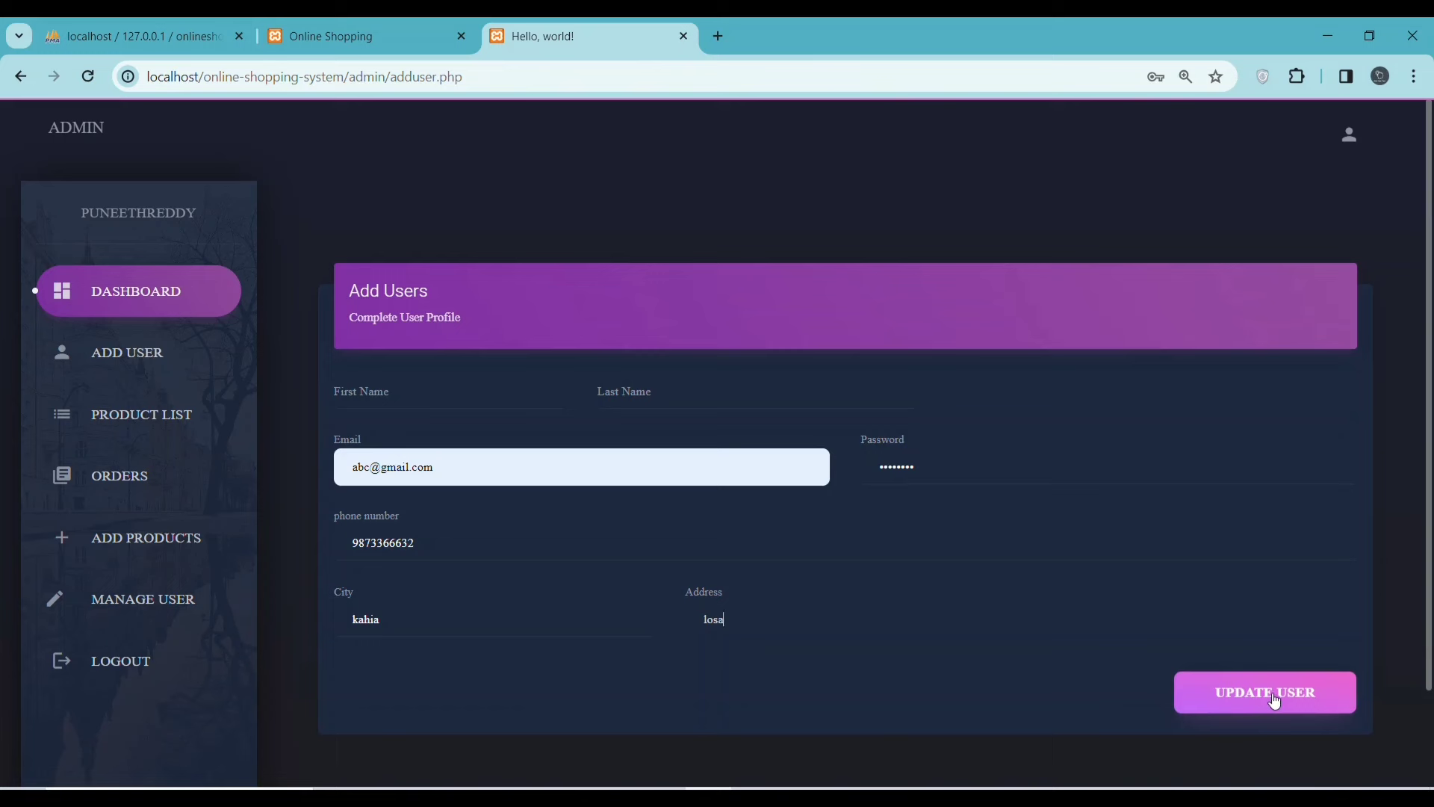
{"action": "left_click", "coordinate": [1275, 702]}
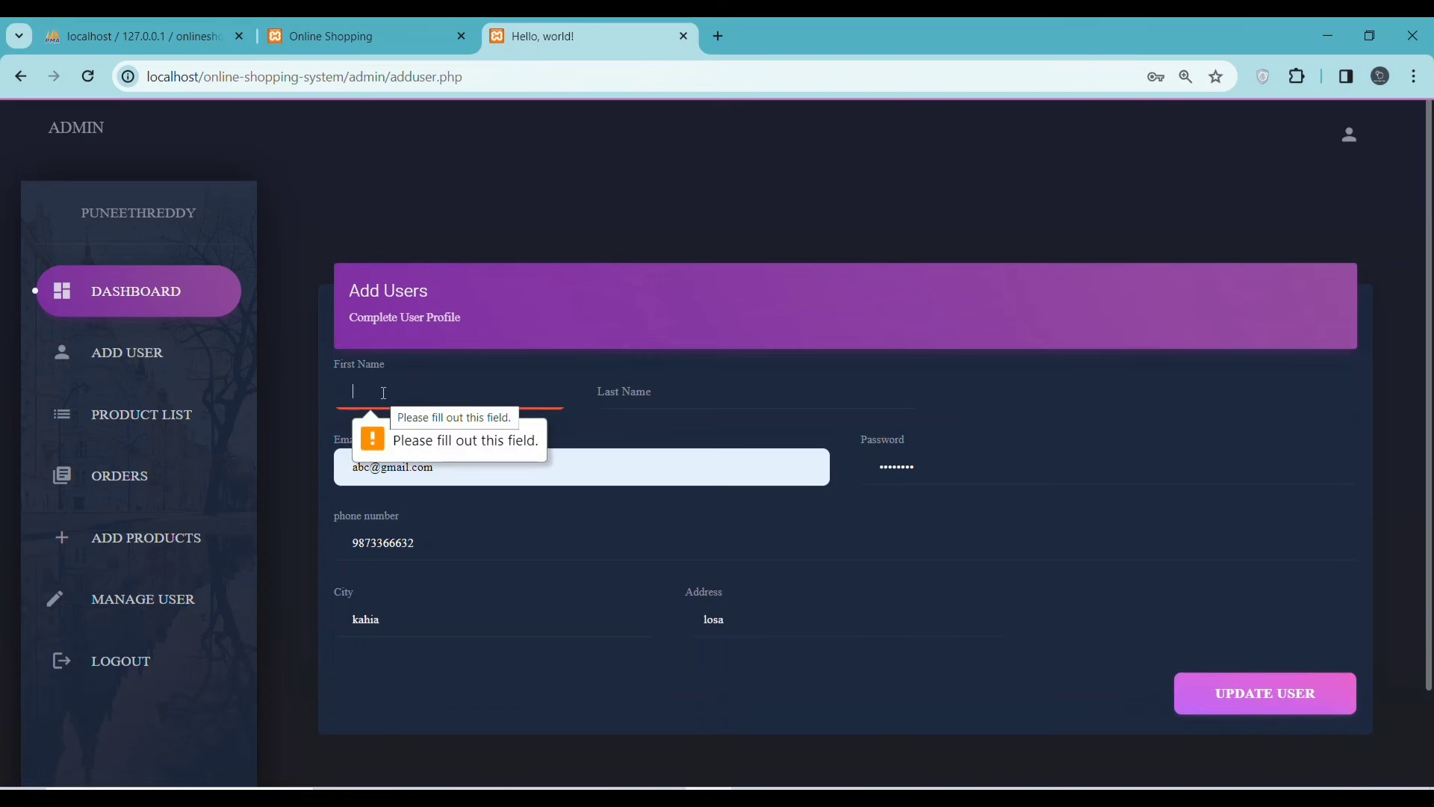
{"action": "type", "text": "las"}
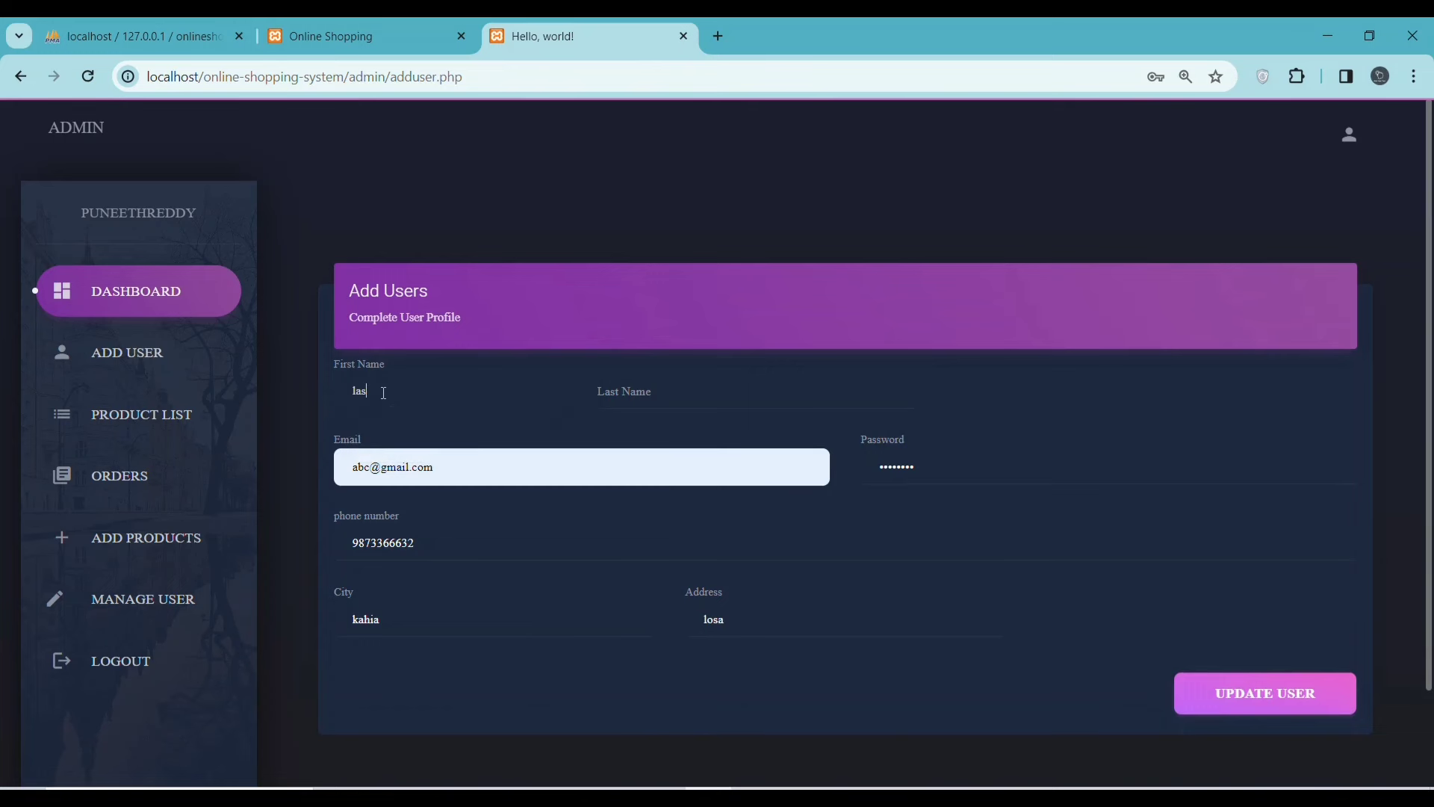
{"action": "left_click", "coordinate": [694, 398]}
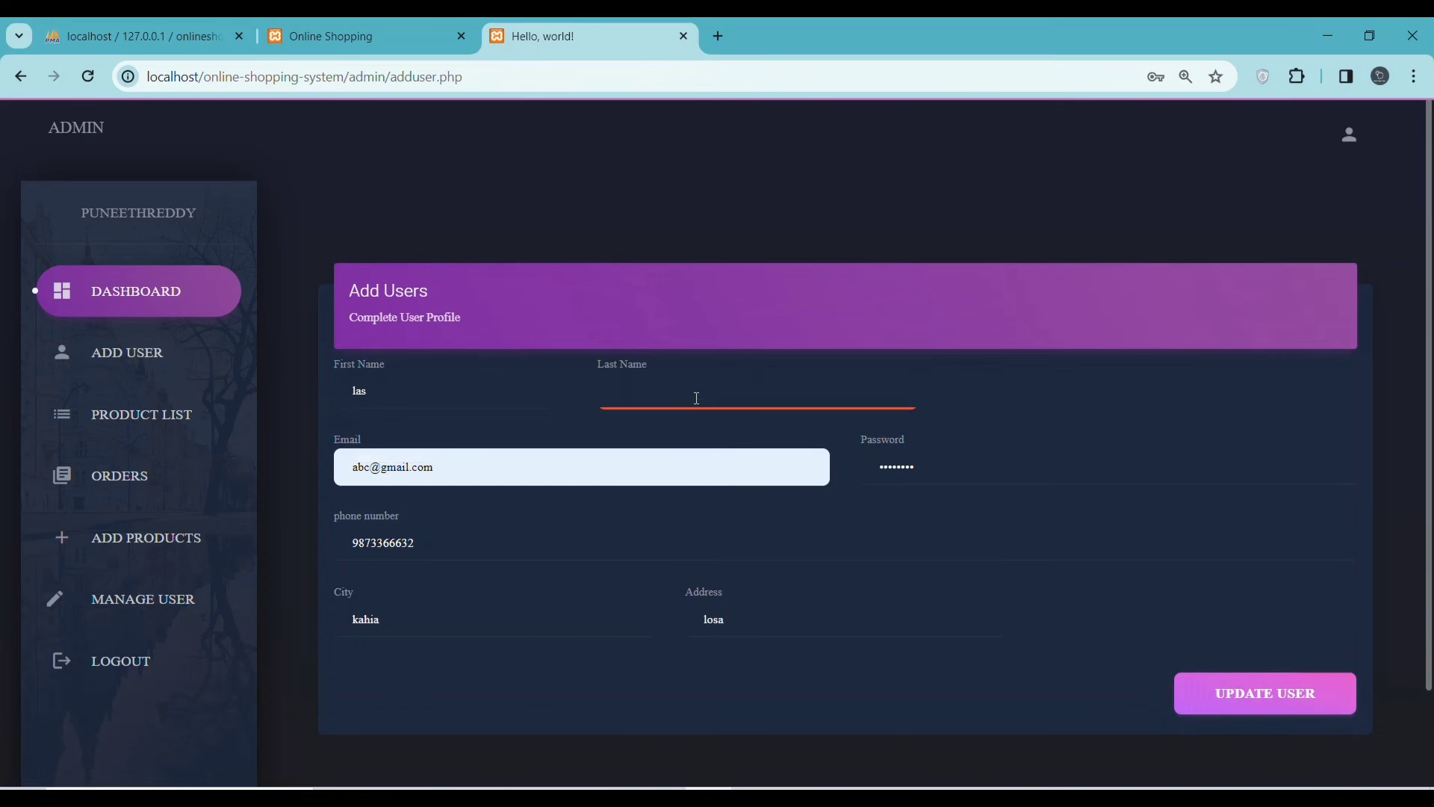
{"action": "type", "text": "vegas"}
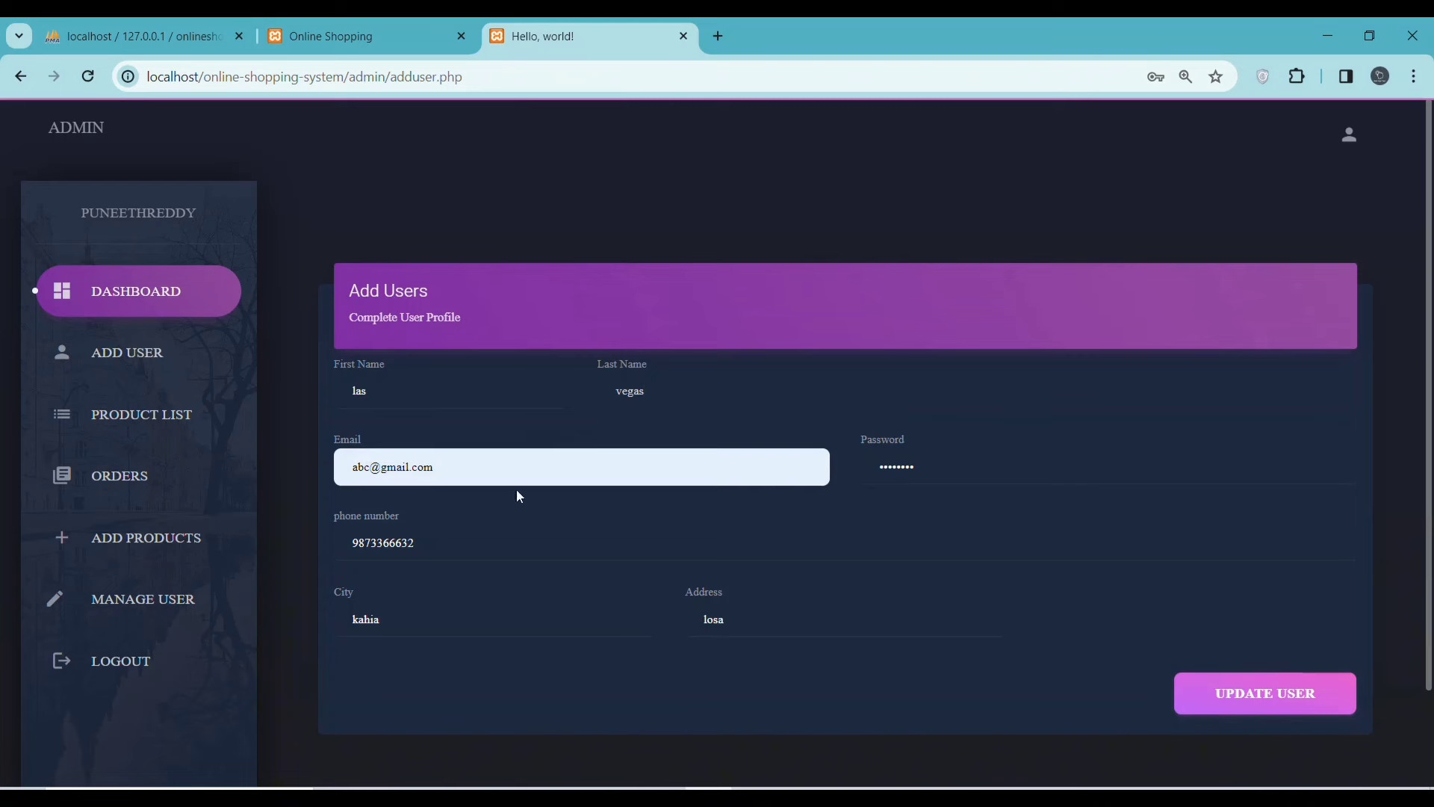
{"action": "left_click", "coordinate": [1265, 697]}
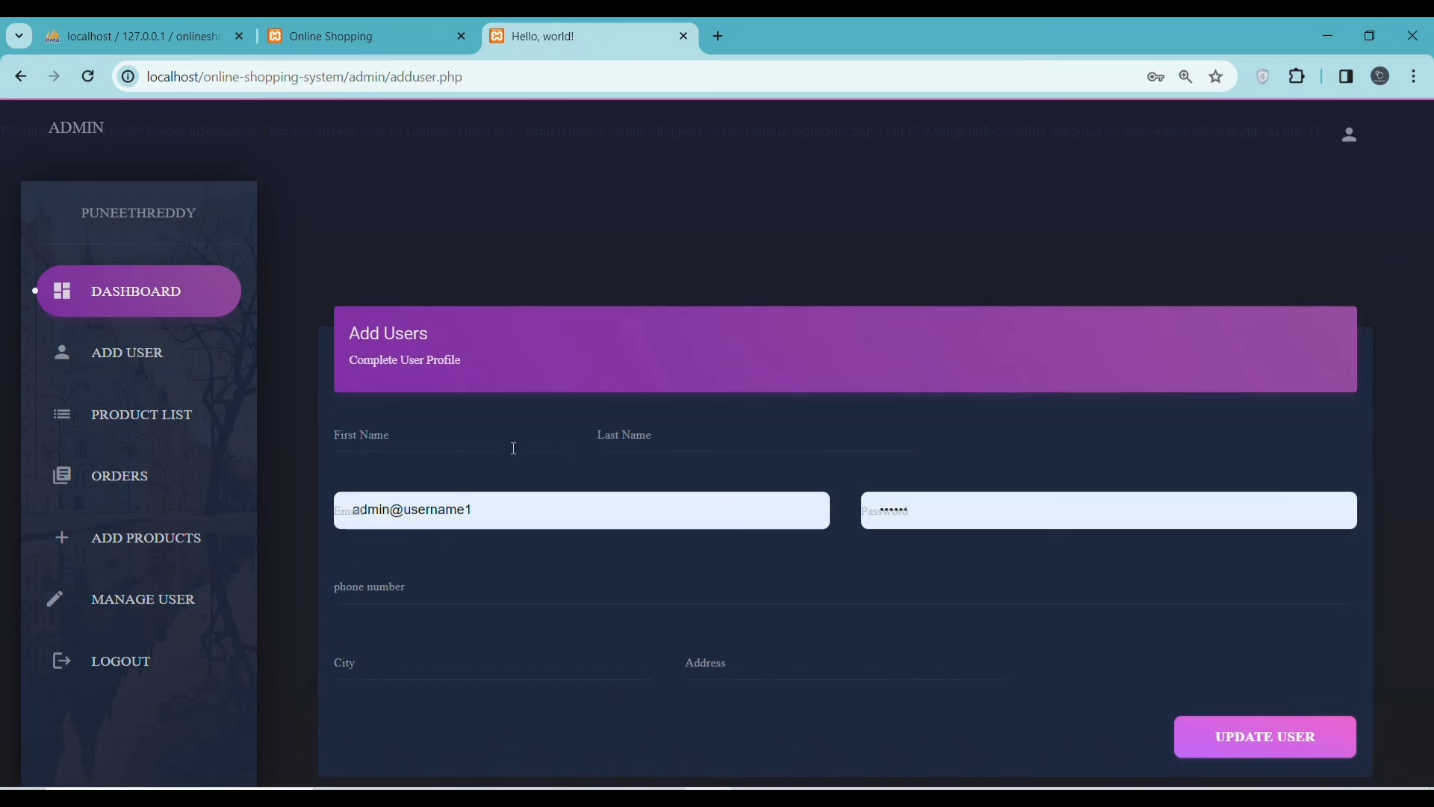
- Confirm the new user is listed as row 28 in the dashboard's Users List
{"action": "left_click_drag", "start_coordinate": [464, 362], "coordinate": [356, 361]}
{"action": "left_click", "coordinate": [155, 348]}
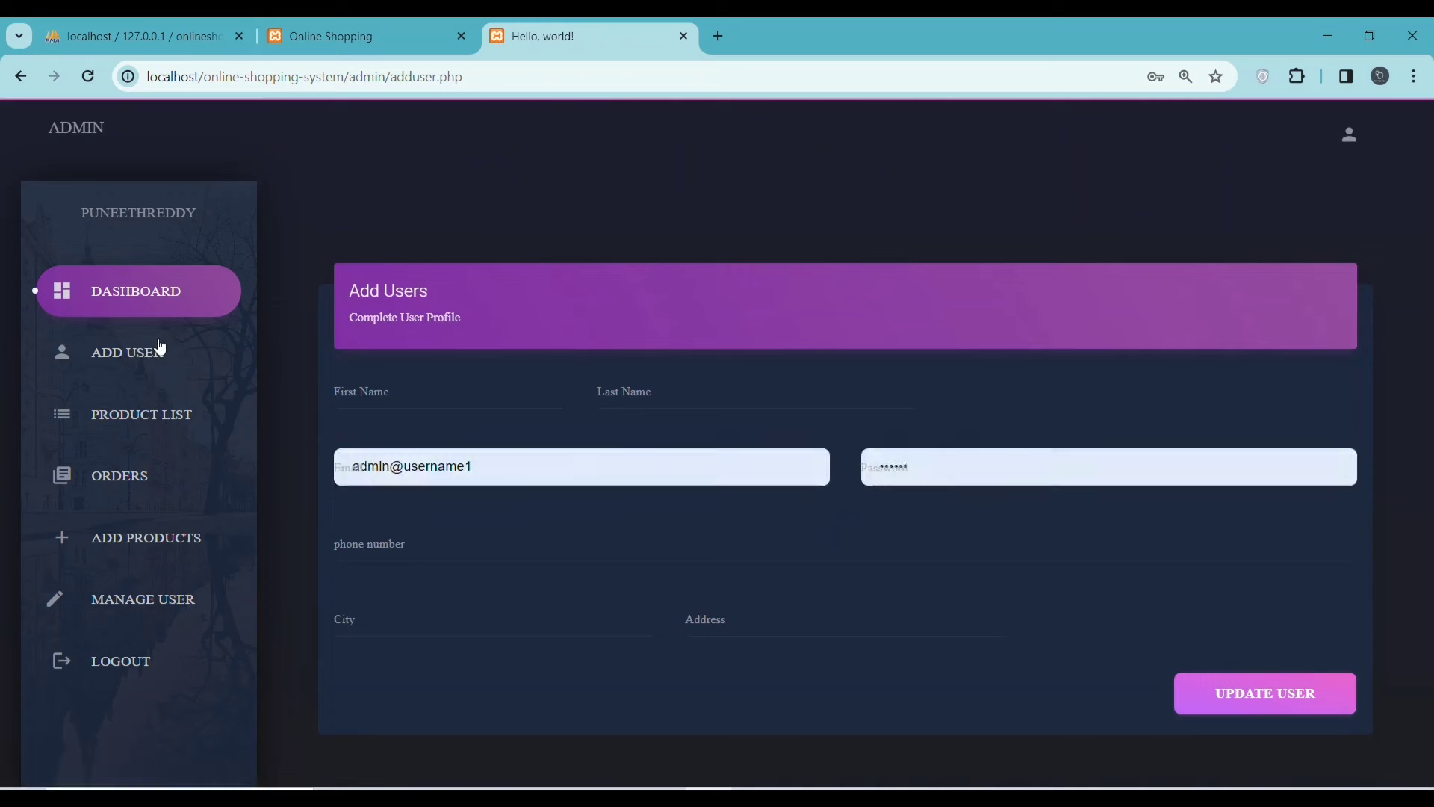
{"action": "left_click", "coordinate": [137, 416]}
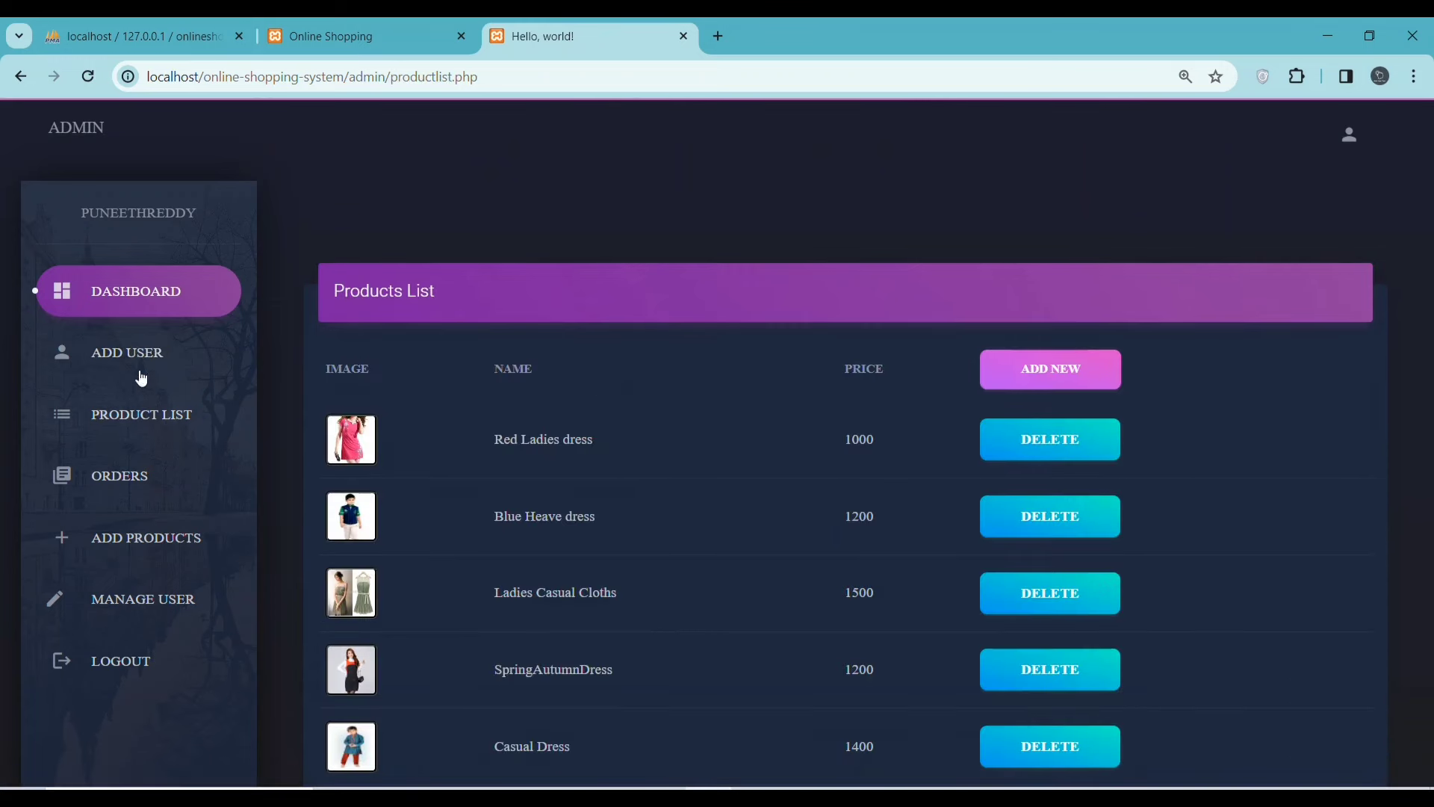
{"action": "left_click", "coordinate": [133, 296]}
{"action": "scroll", "coordinate": [672, 426], "scroll_direction": "down", "scroll_amount": 5}
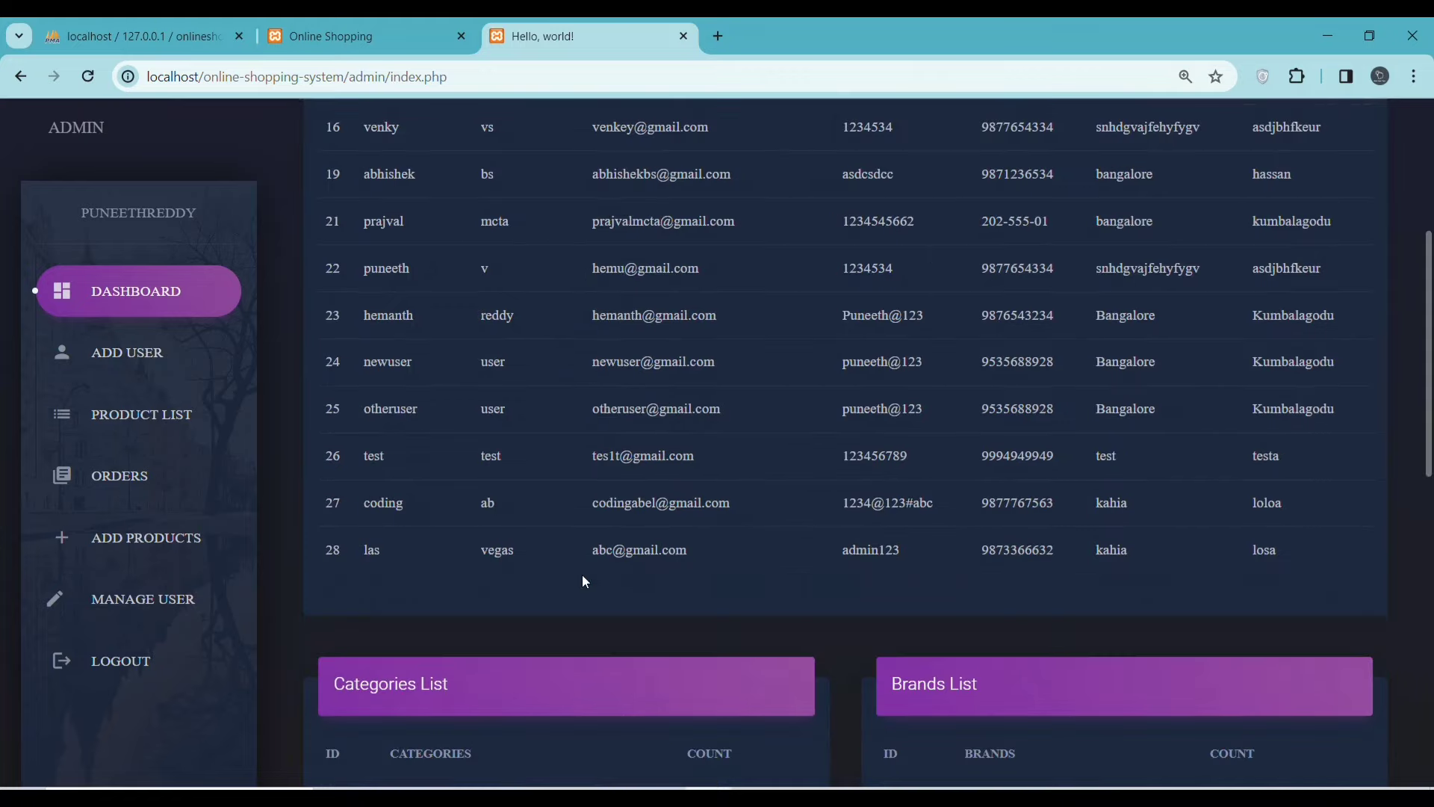
{"action": "left_click_drag", "start_coordinate": [369, 551], "coordinate": [1285, 557]}
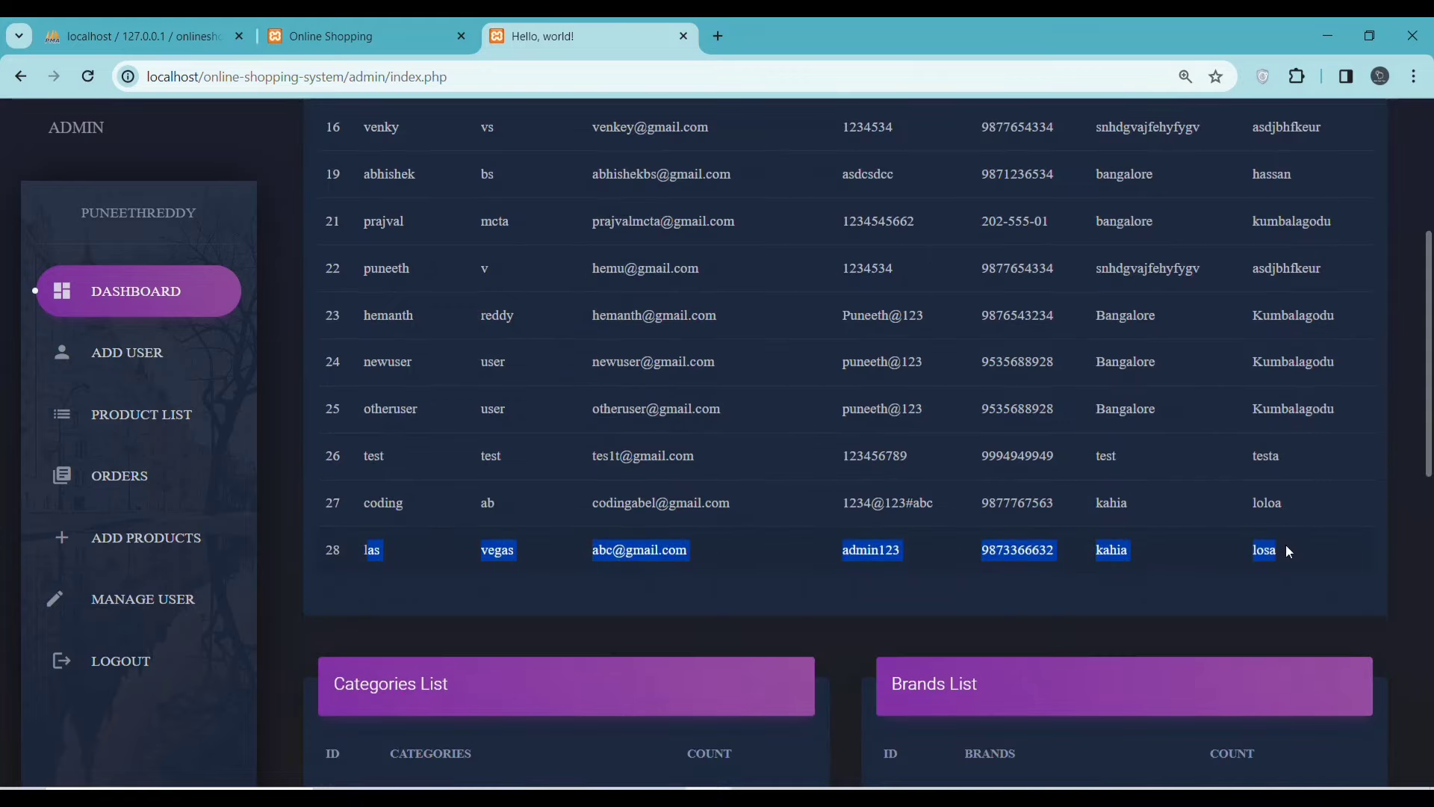
{"action": "left_click", "coordinate": [112, 415]}
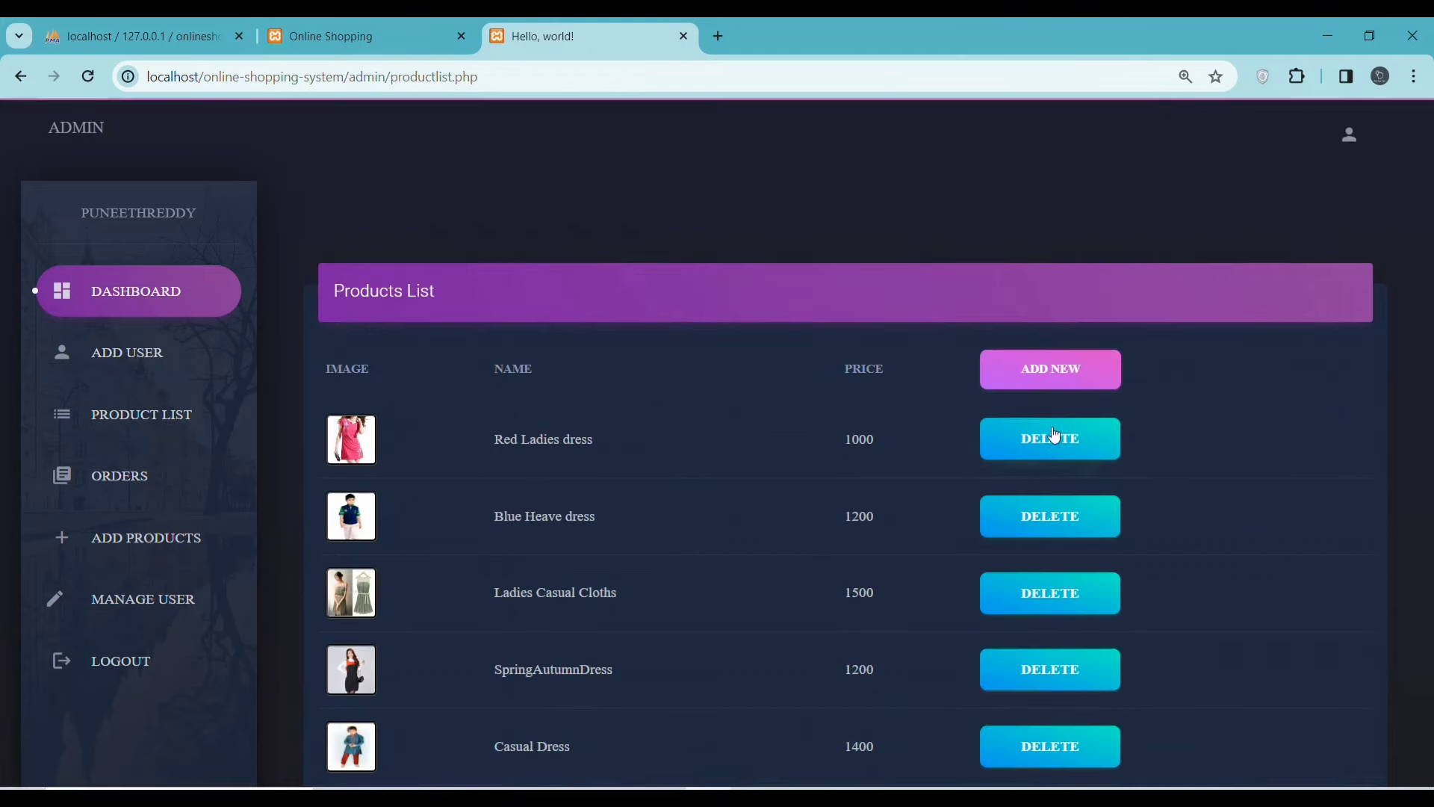
- Download the first product's Red Ladies dress image as red dress.jpg
{"action": "left_click", "coordinate": [1057, 369]}
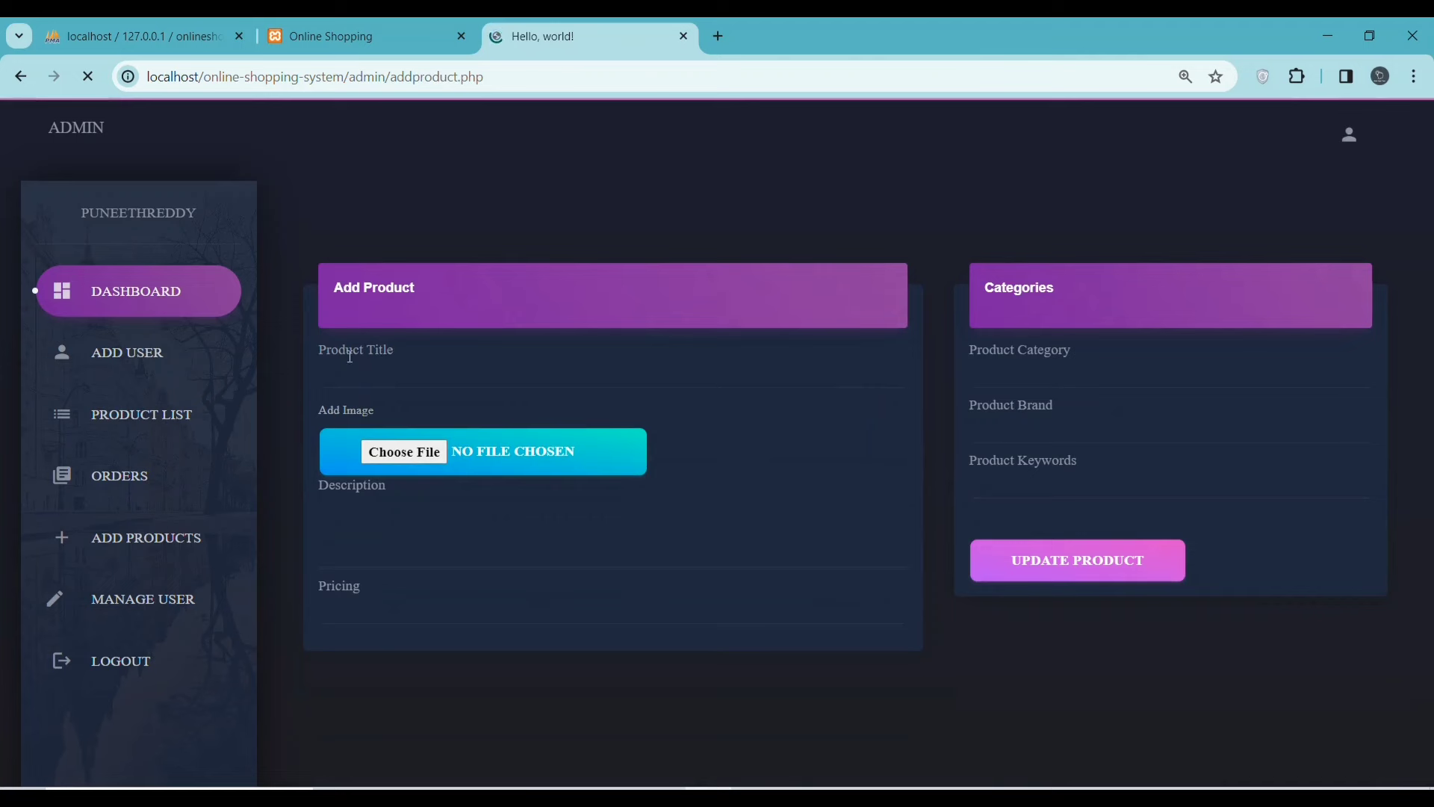
{"action": "left_click", "coordinate": [114, 411]}
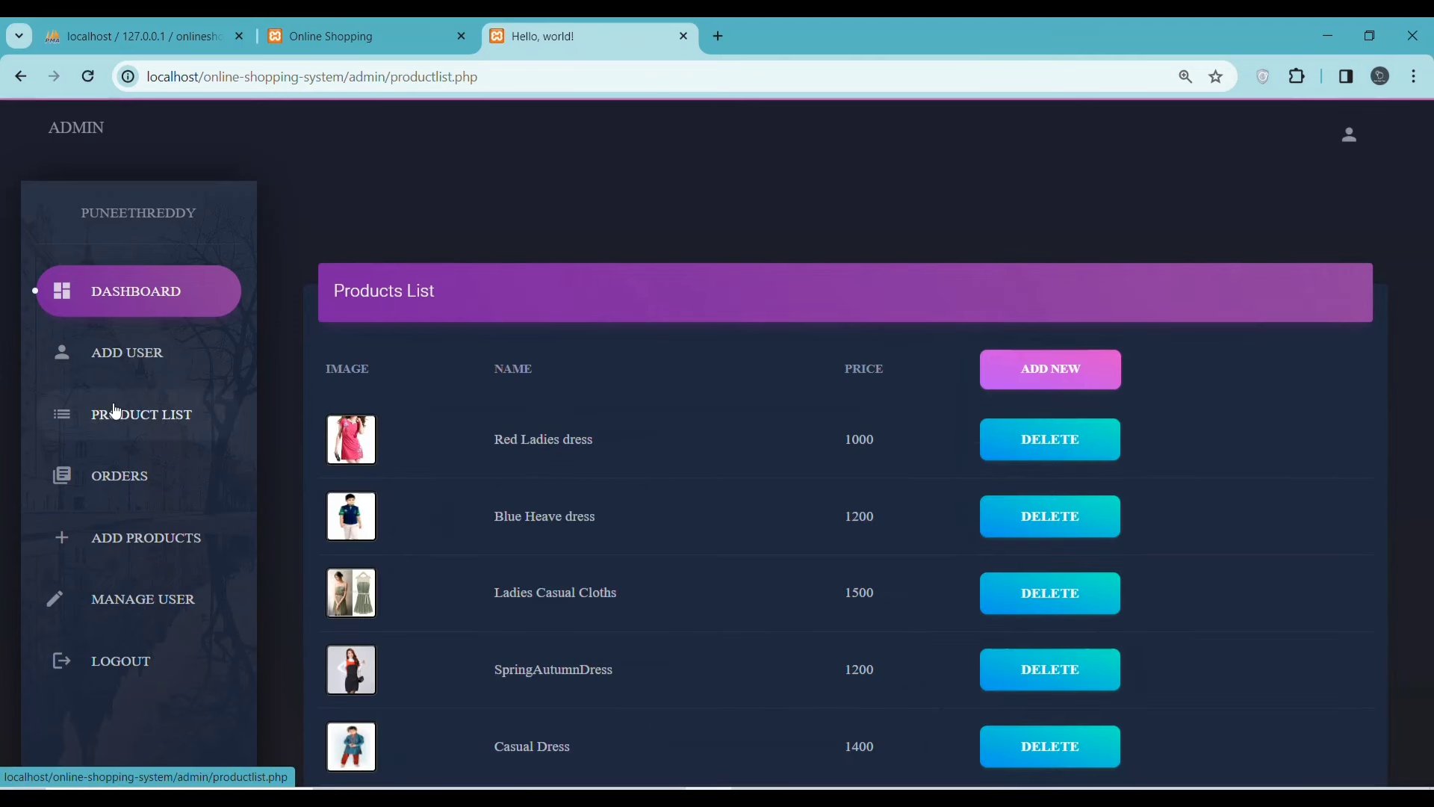
{"action": "right_click", "coordinate": [349, 443]}
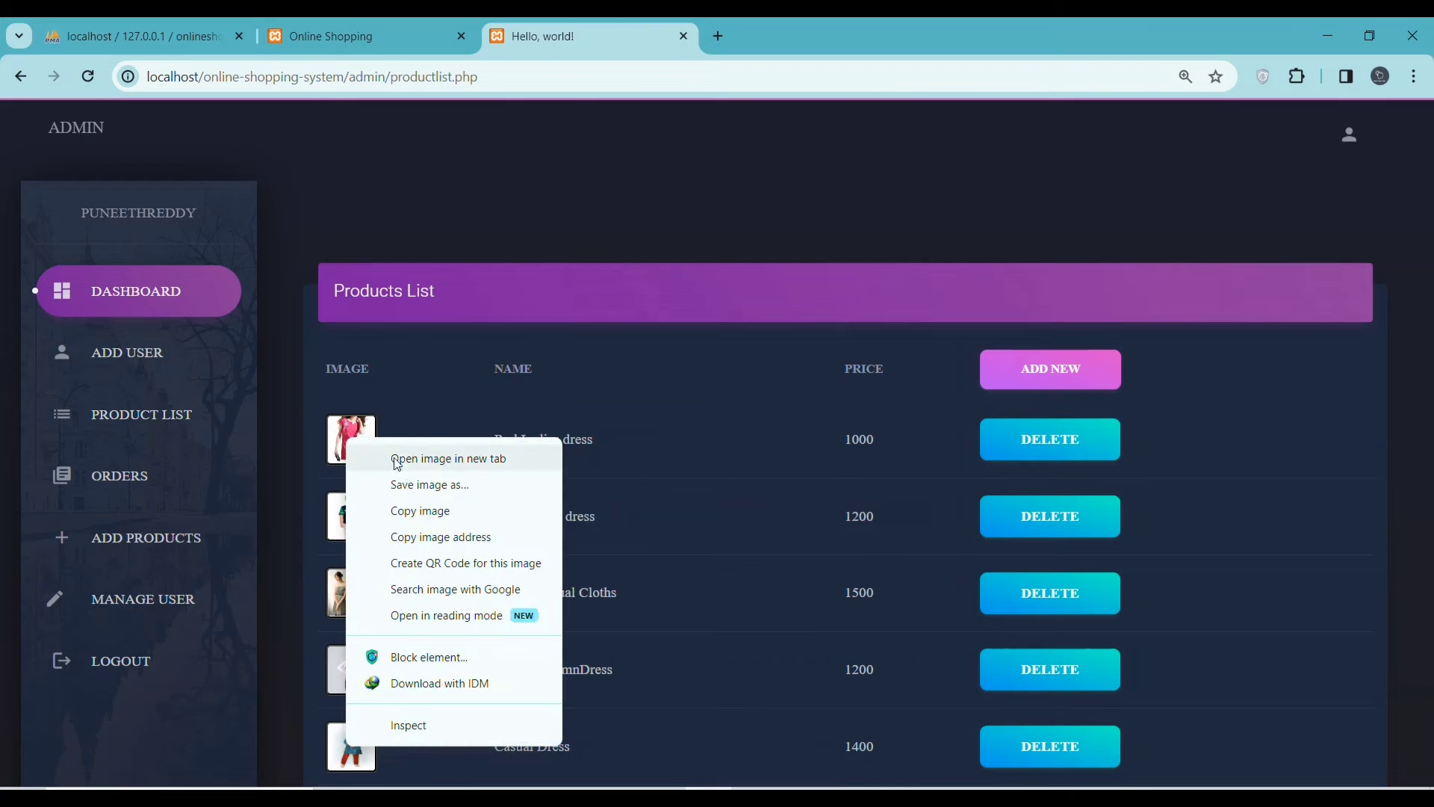
{"action": "left_click", "coordinate": [423, 486]}
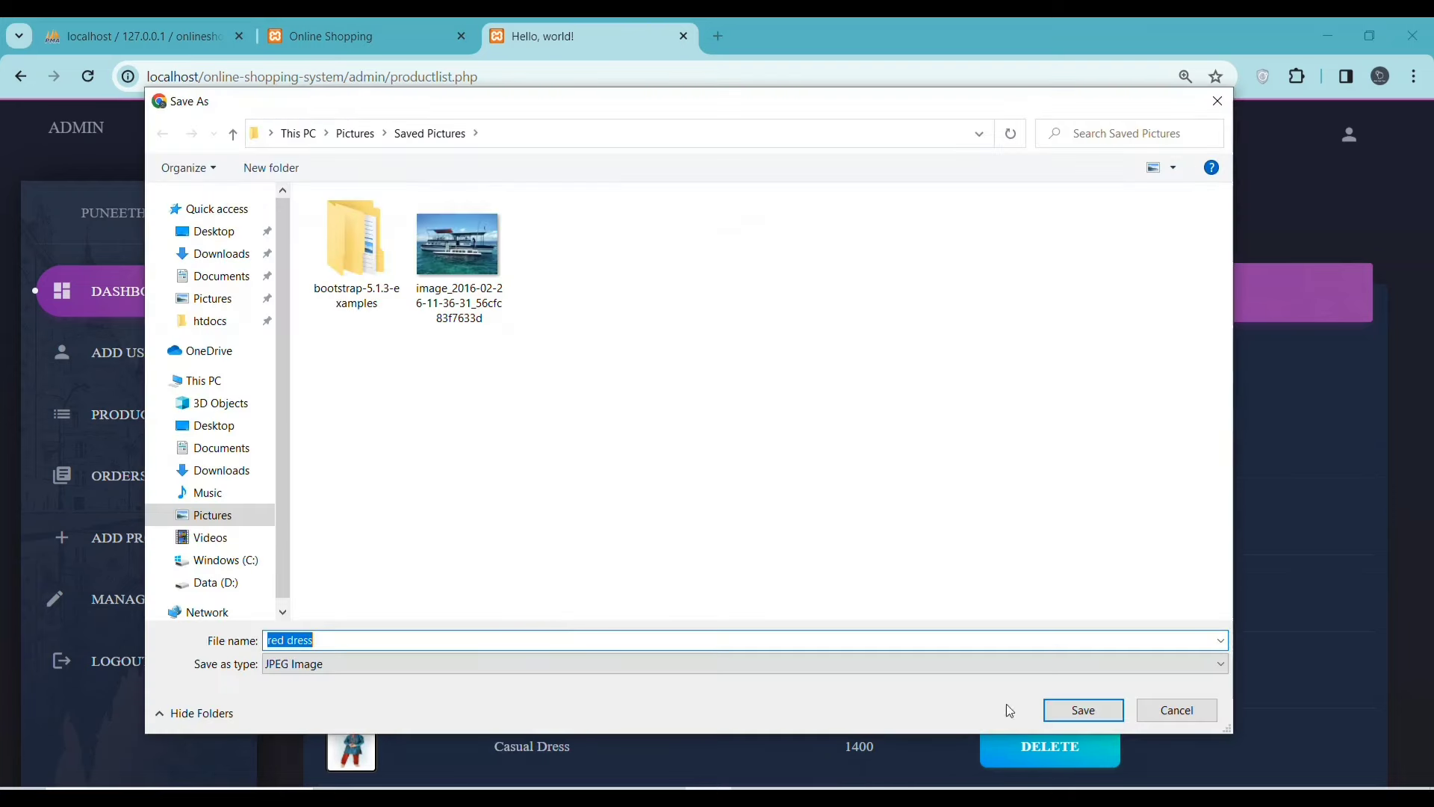
{"action": "left_click", "coordinate": [1116, 710]}
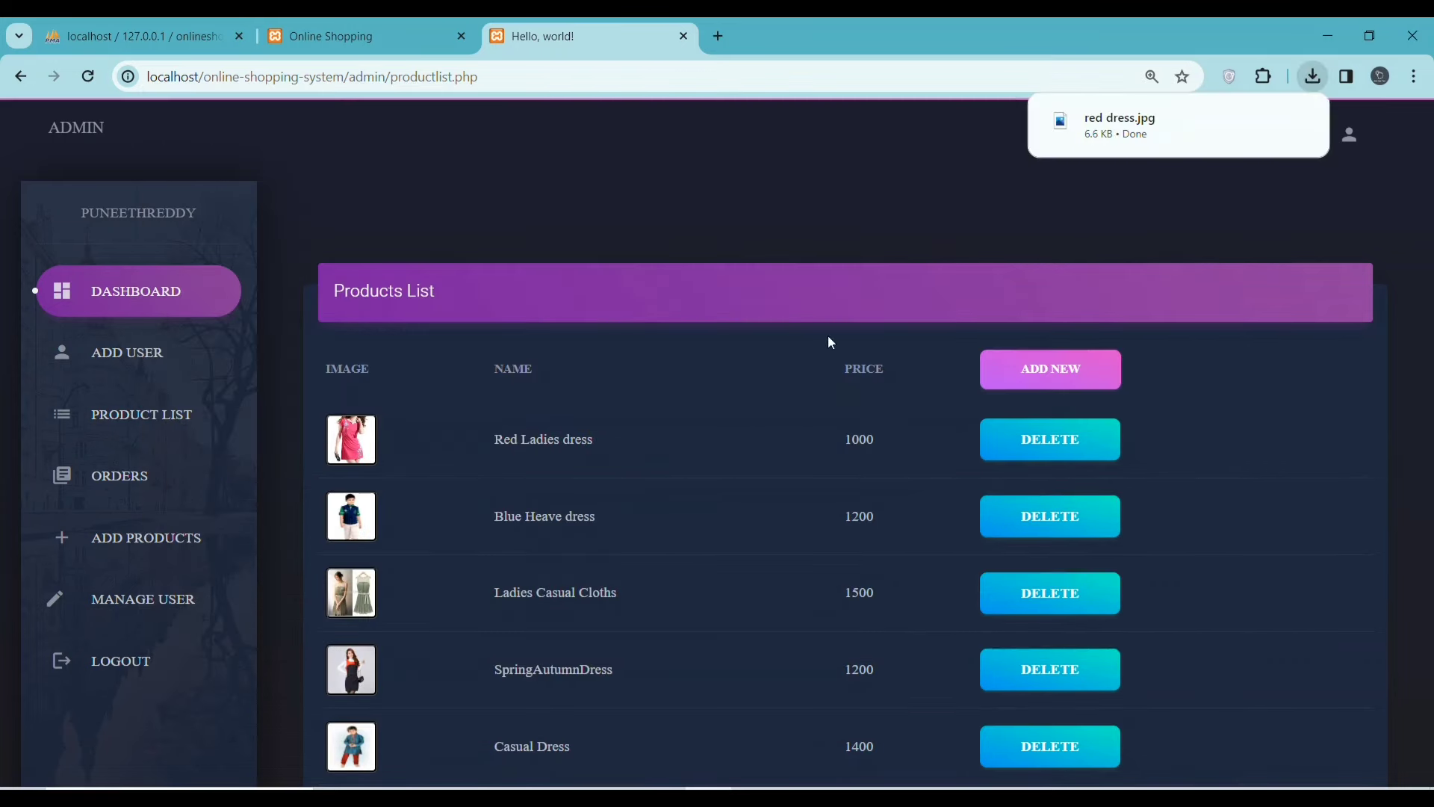
- Enter the product title lady, attach red dress.jpg, add a description and price 500
{"action": "left_click", "coordinate": [1055, 379]}
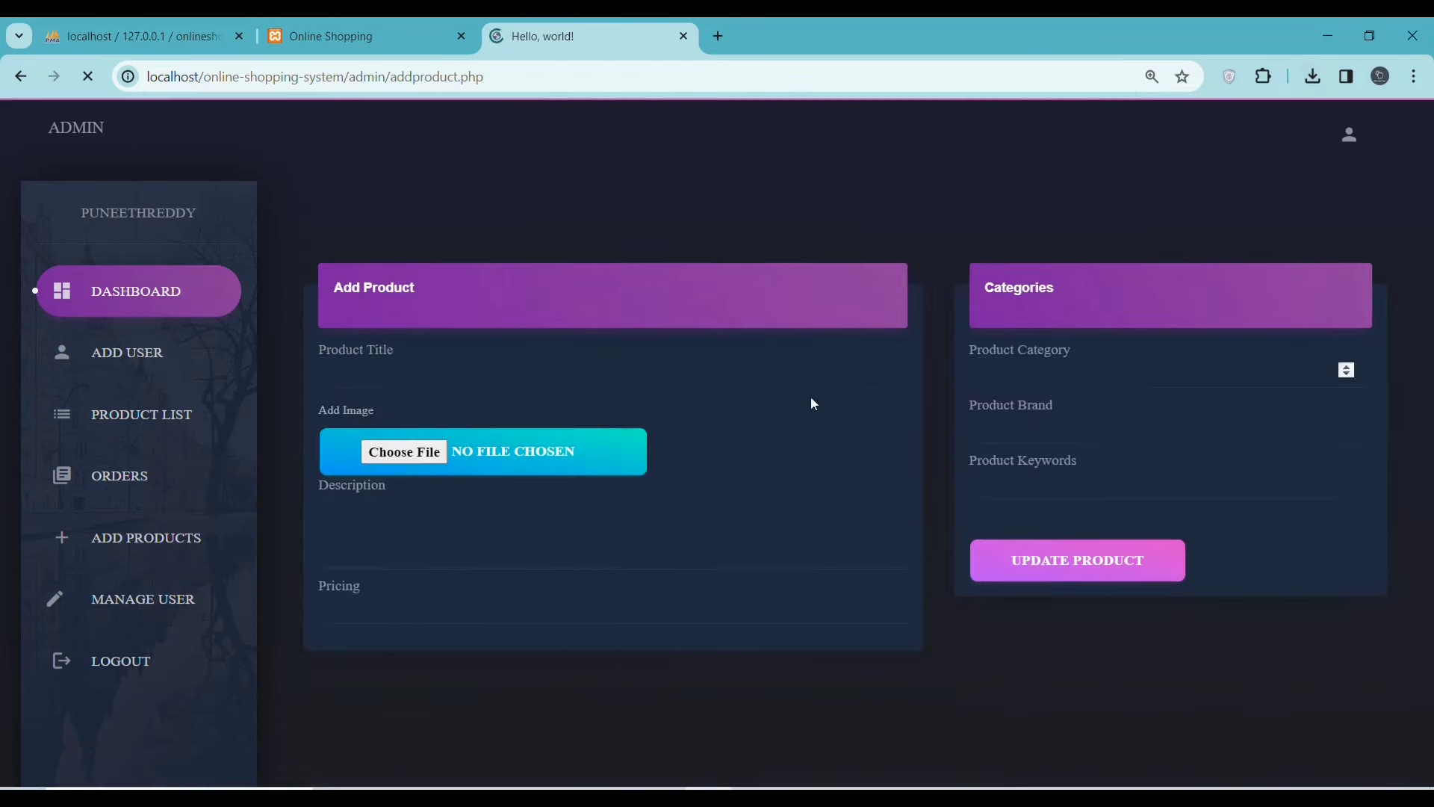
{"action": "left_click", "coordinate": [437, 368]}
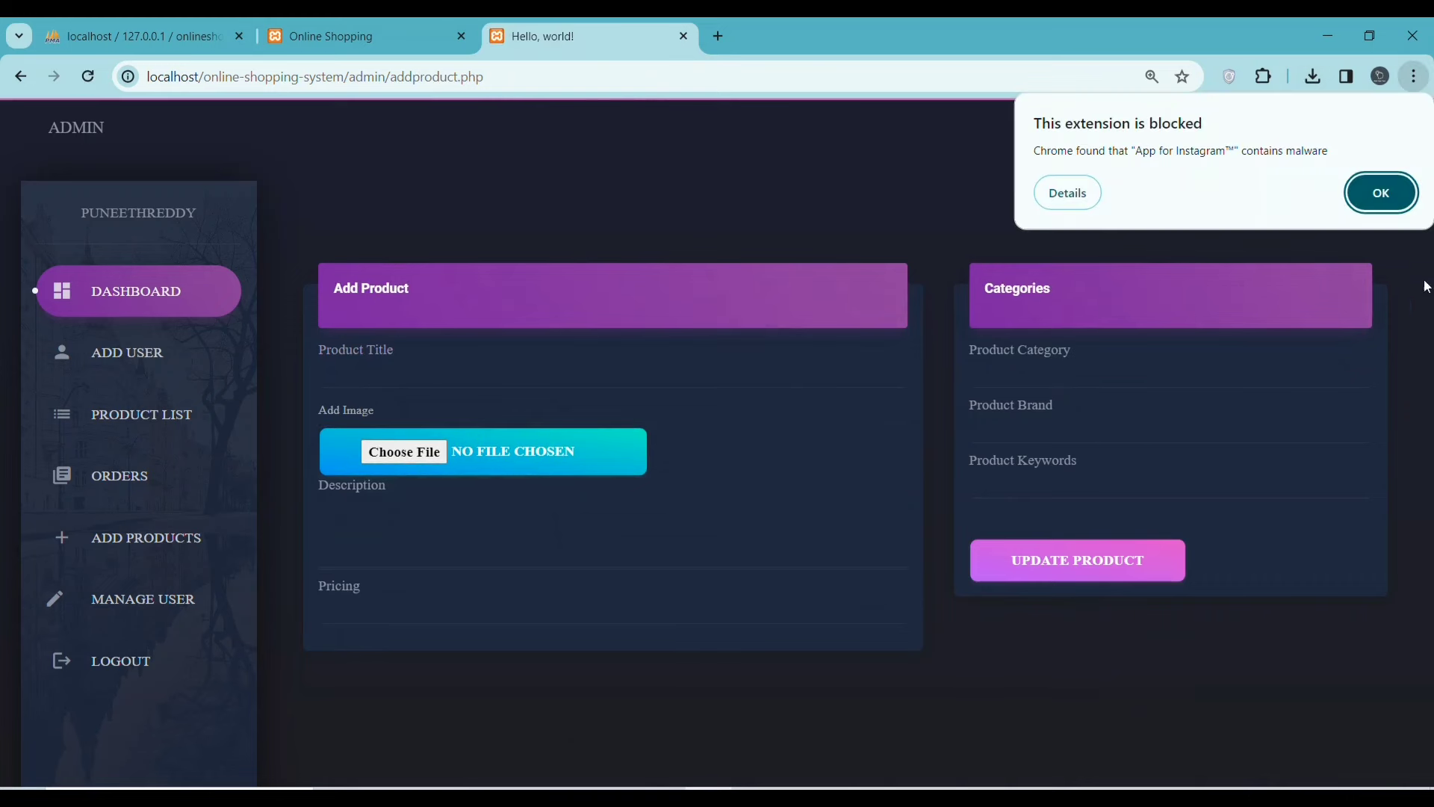
{"action": "left_click", "coordinate": [1380, 193]}
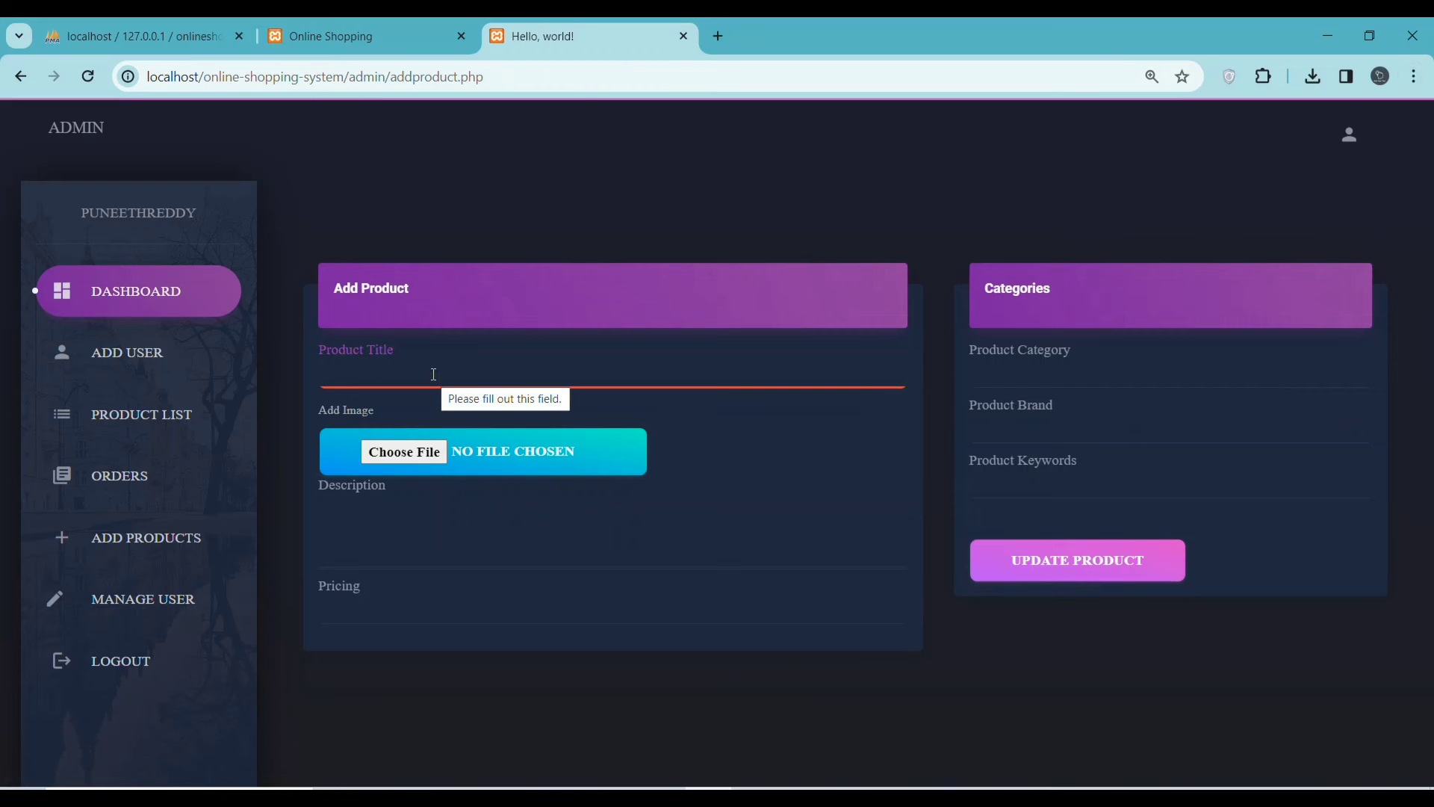
{"action": "type", "text": "i"}
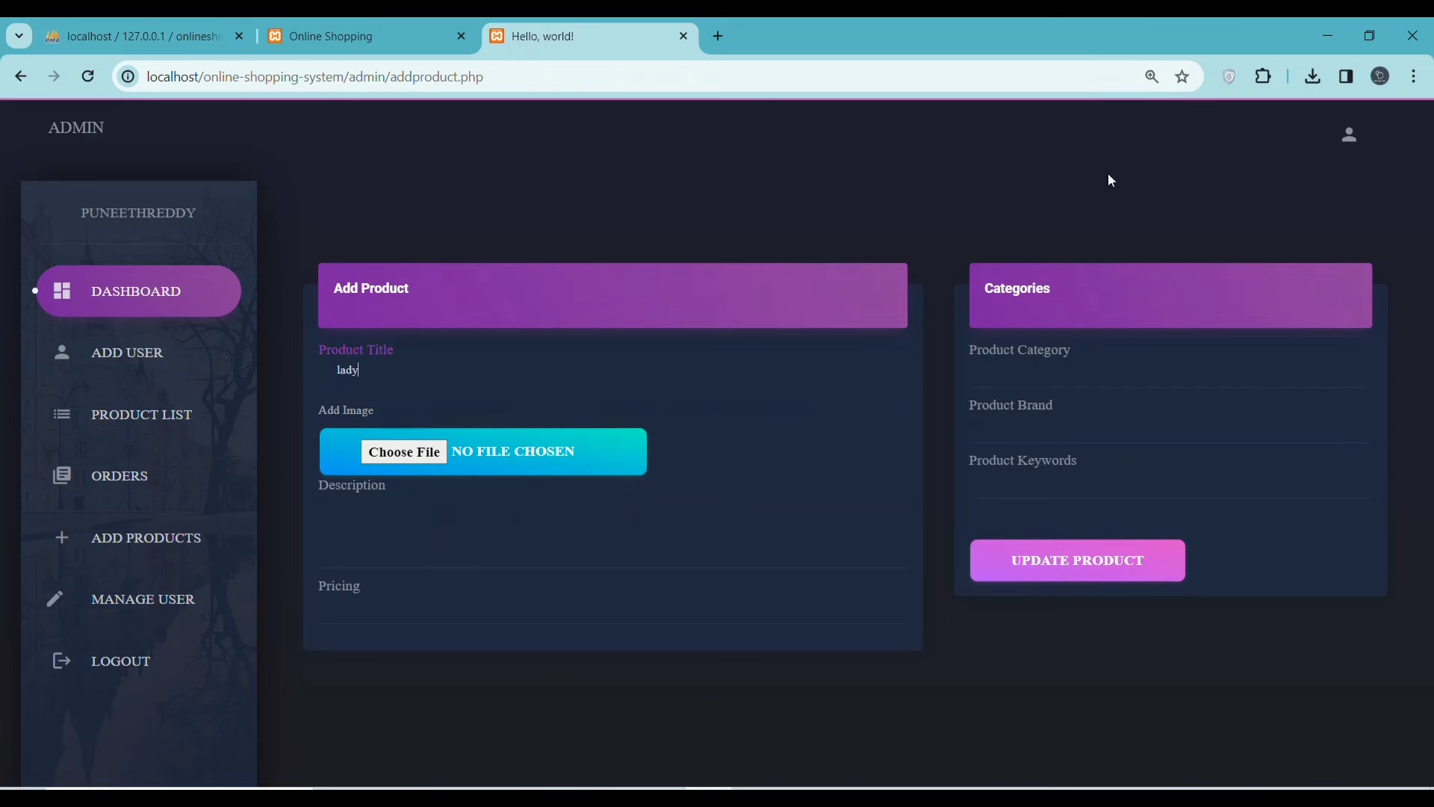
{"action": "left_click", "coordinate": [1311, 76]}
{"action": "left_click_drag", "start_coordinate": [1118, 160], "coordinate": [407, 453]}
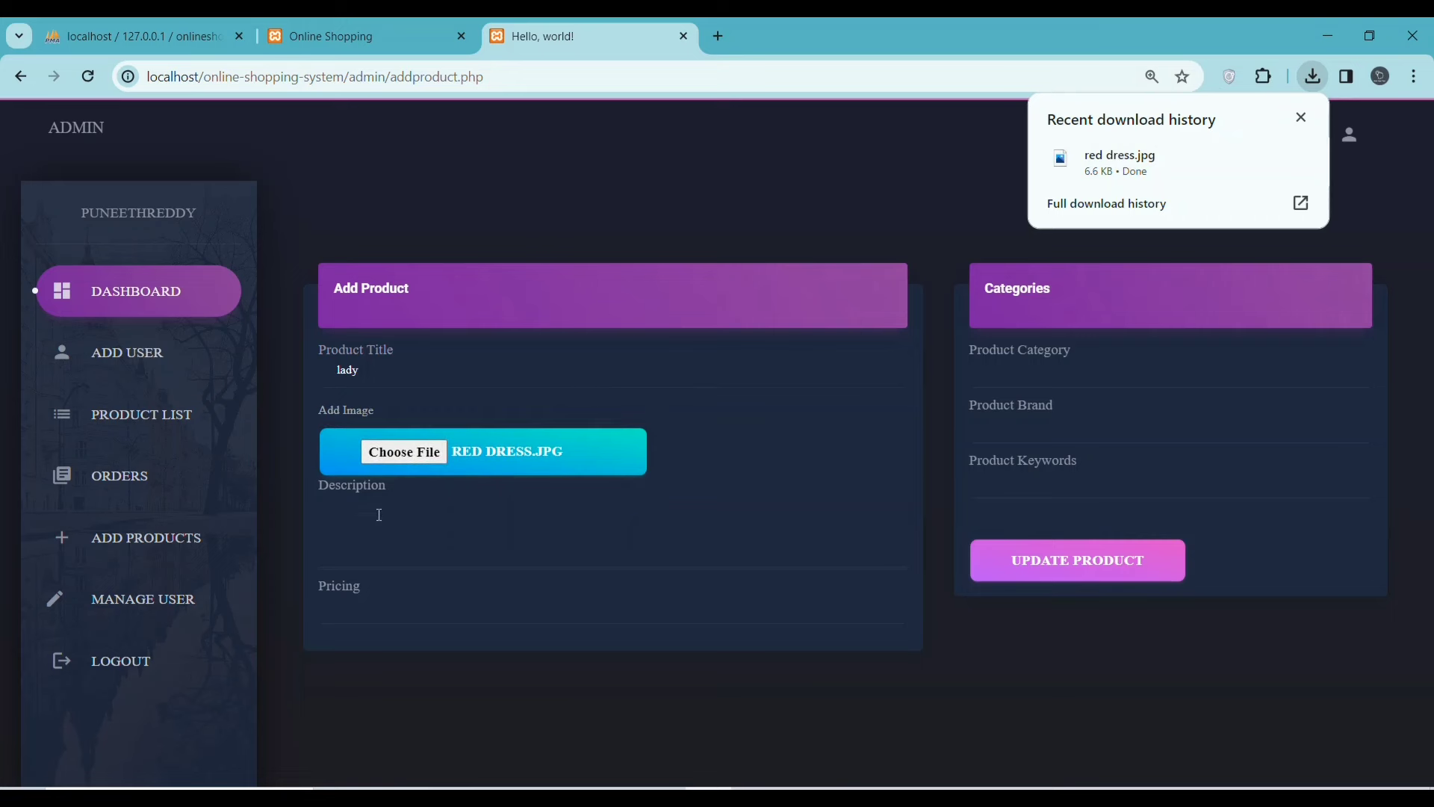
{"action": "left_click", "coordinate": [386, 560]}
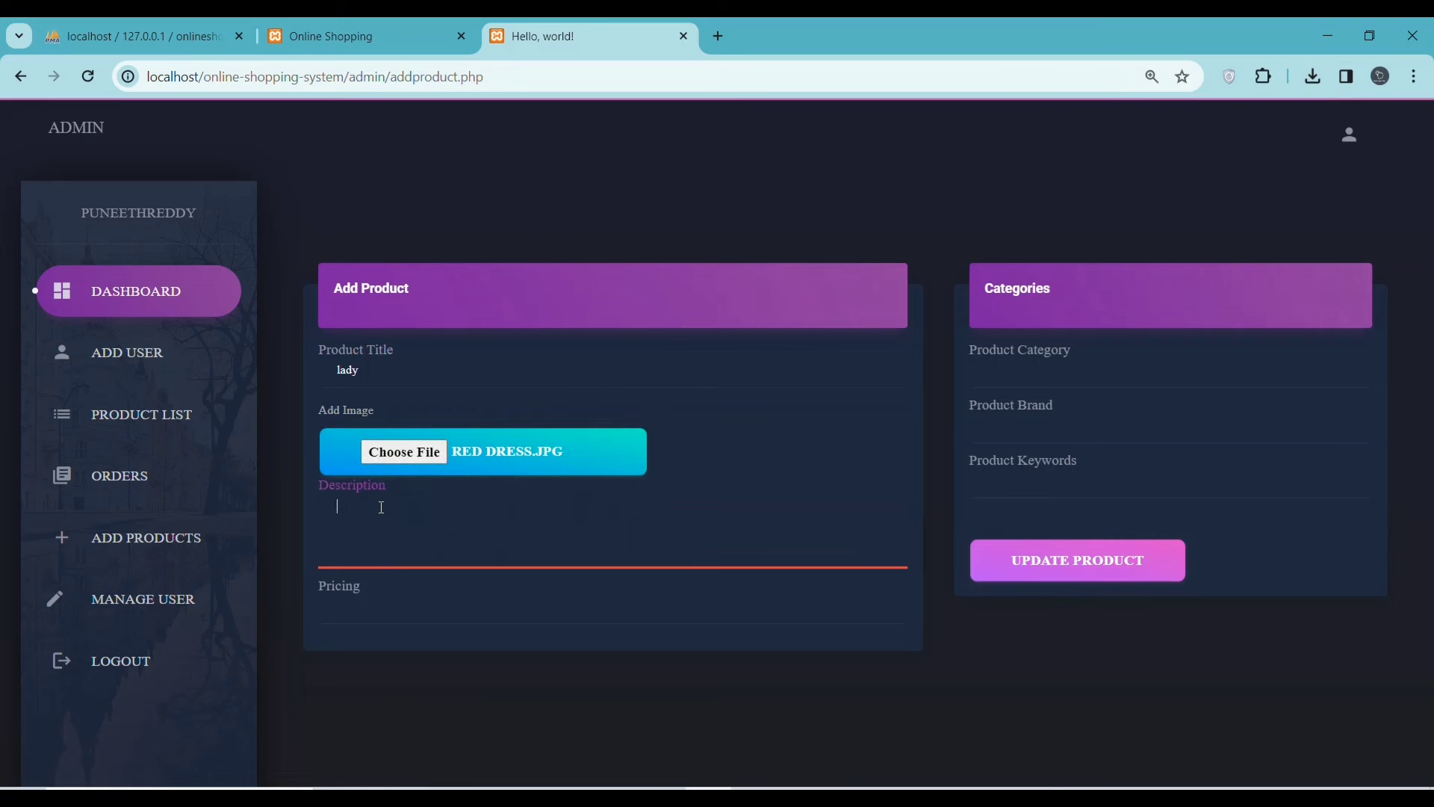
{"action": "type", "text": "something"}
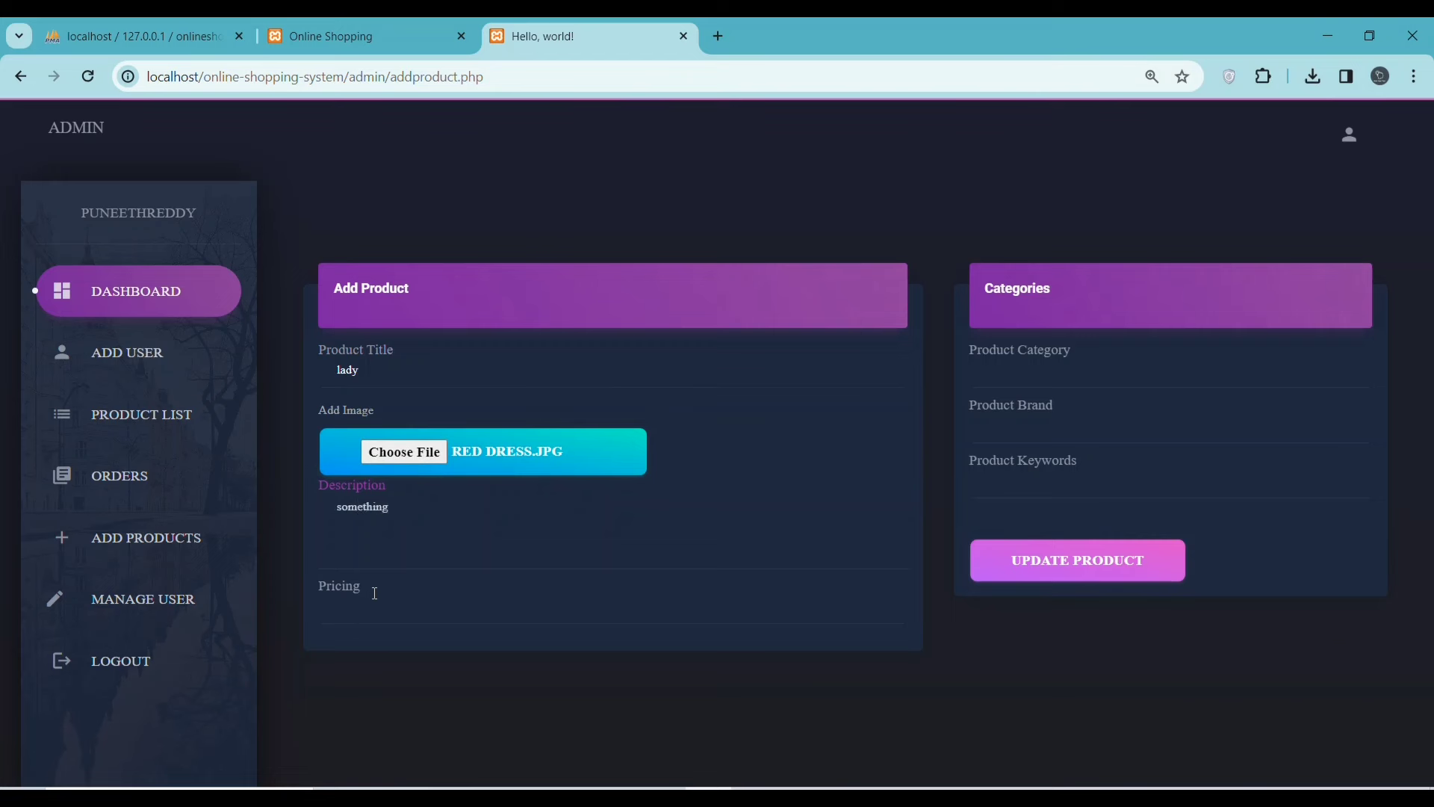
{"action": "left_click", "coordinate": [375, 593]}
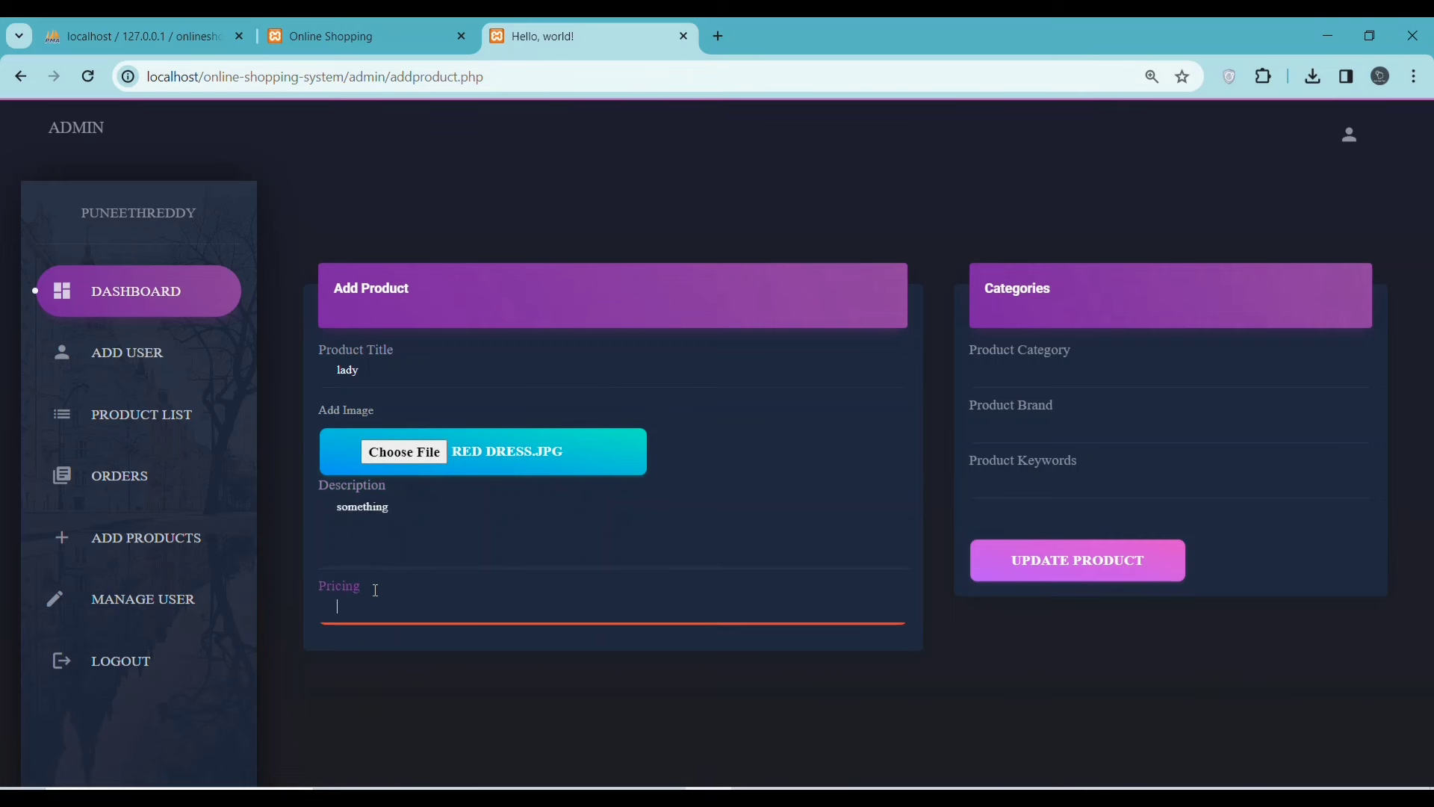
{"action": "type", "text": "500"}
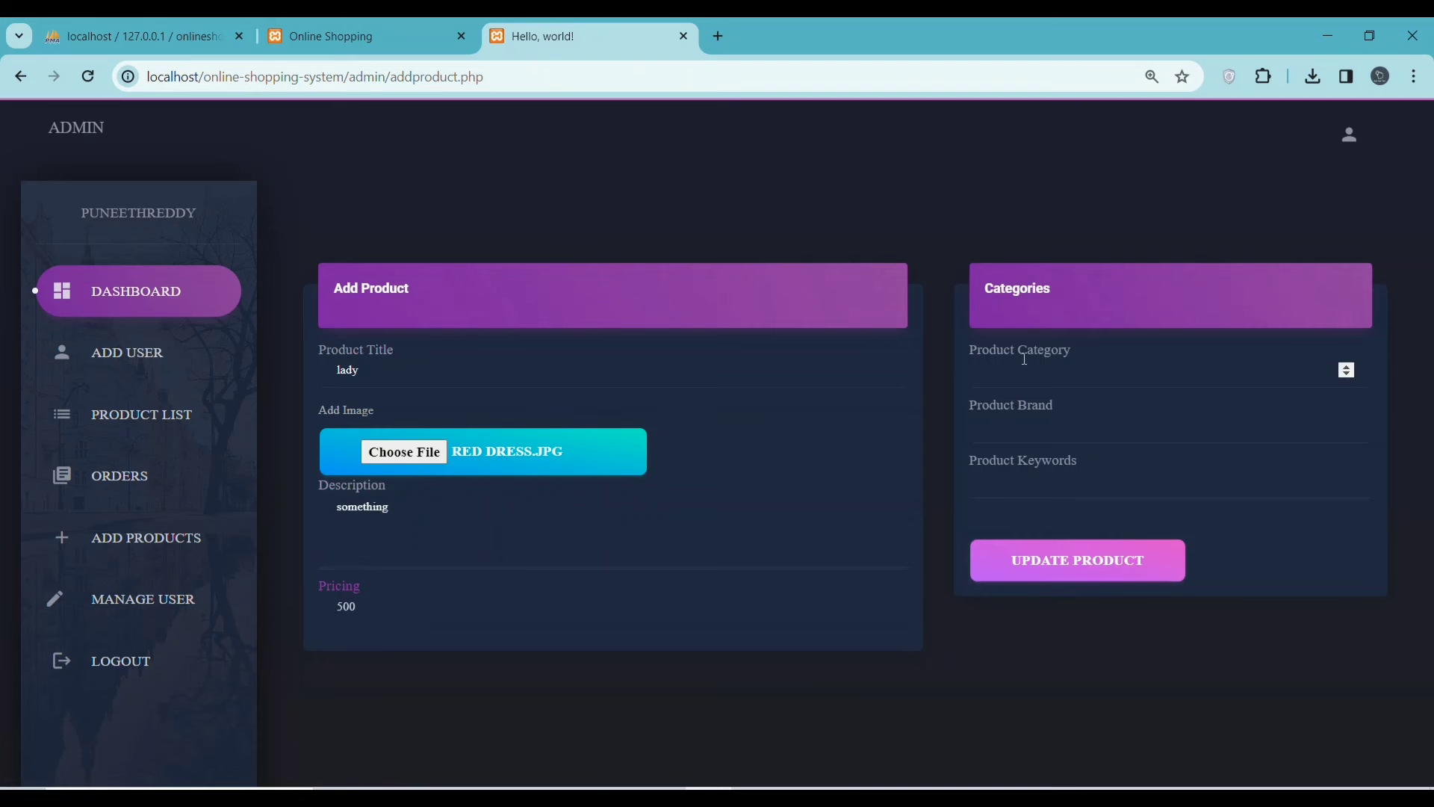
- Set category 1, brand 2 and keyword lady, then submit the new product
{"action": "left_click", "coordinate": [1354, 367]}
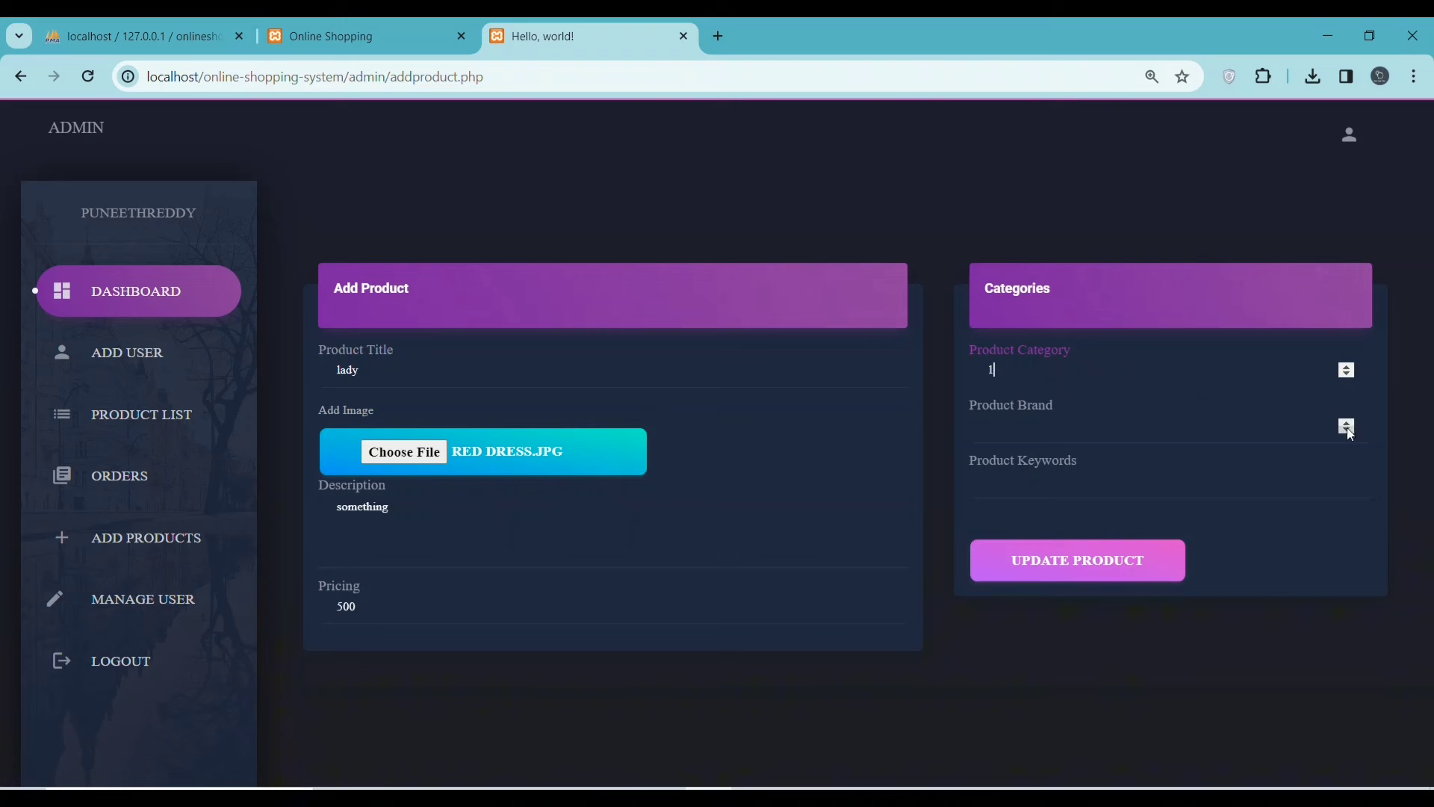
{"action": "left_click", "coordinate": [1349, 430]}
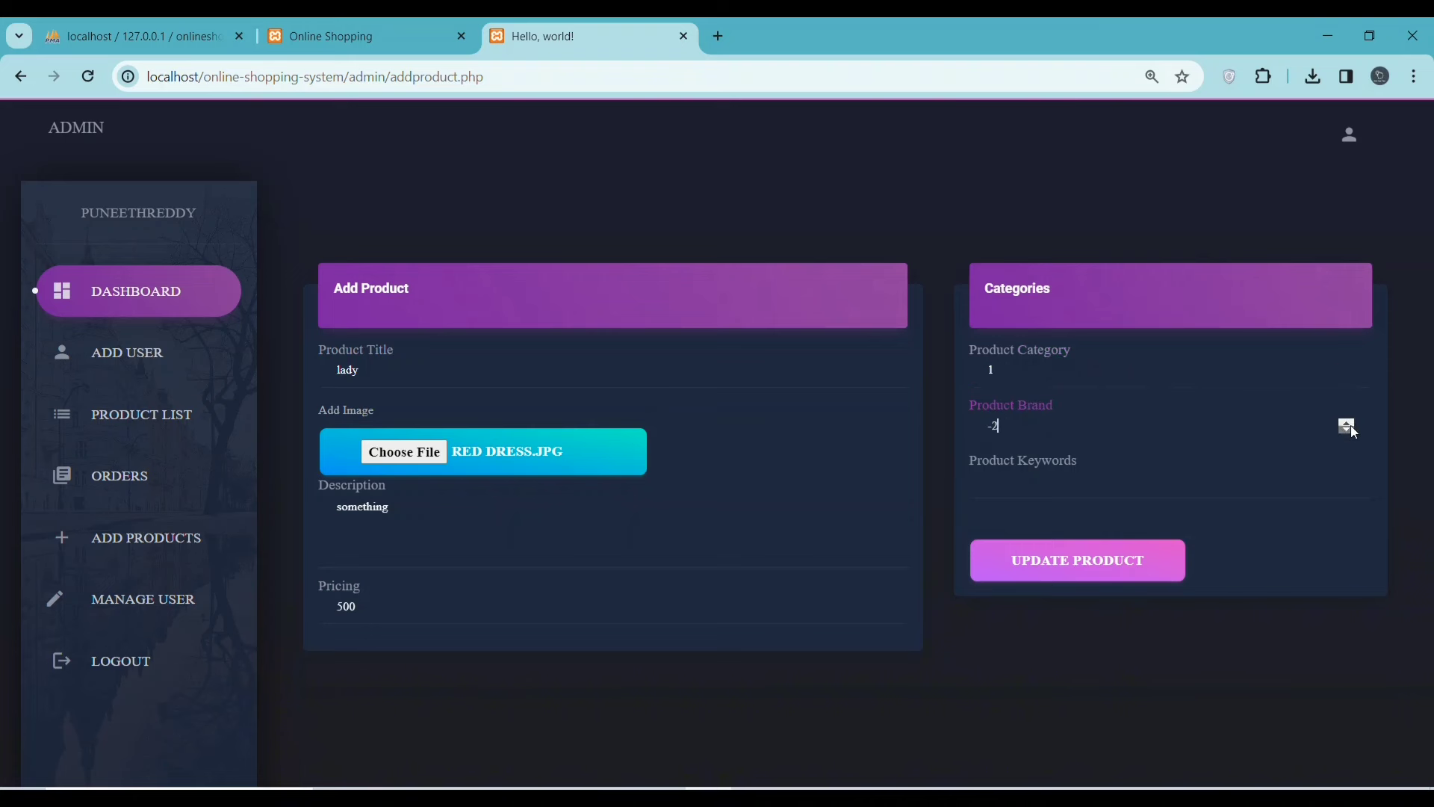
{"action": "left_click", "coordinate": [1346, 422]}
{"action": "left_click", "coordinate": [1347, 421]}
{"action": "left_click", "coordinate": [1347, 421]}
{"action": "left_click", "coordinate": [1346, 421]}
{"action": "left_click", "coordinate": [1048, 467]}
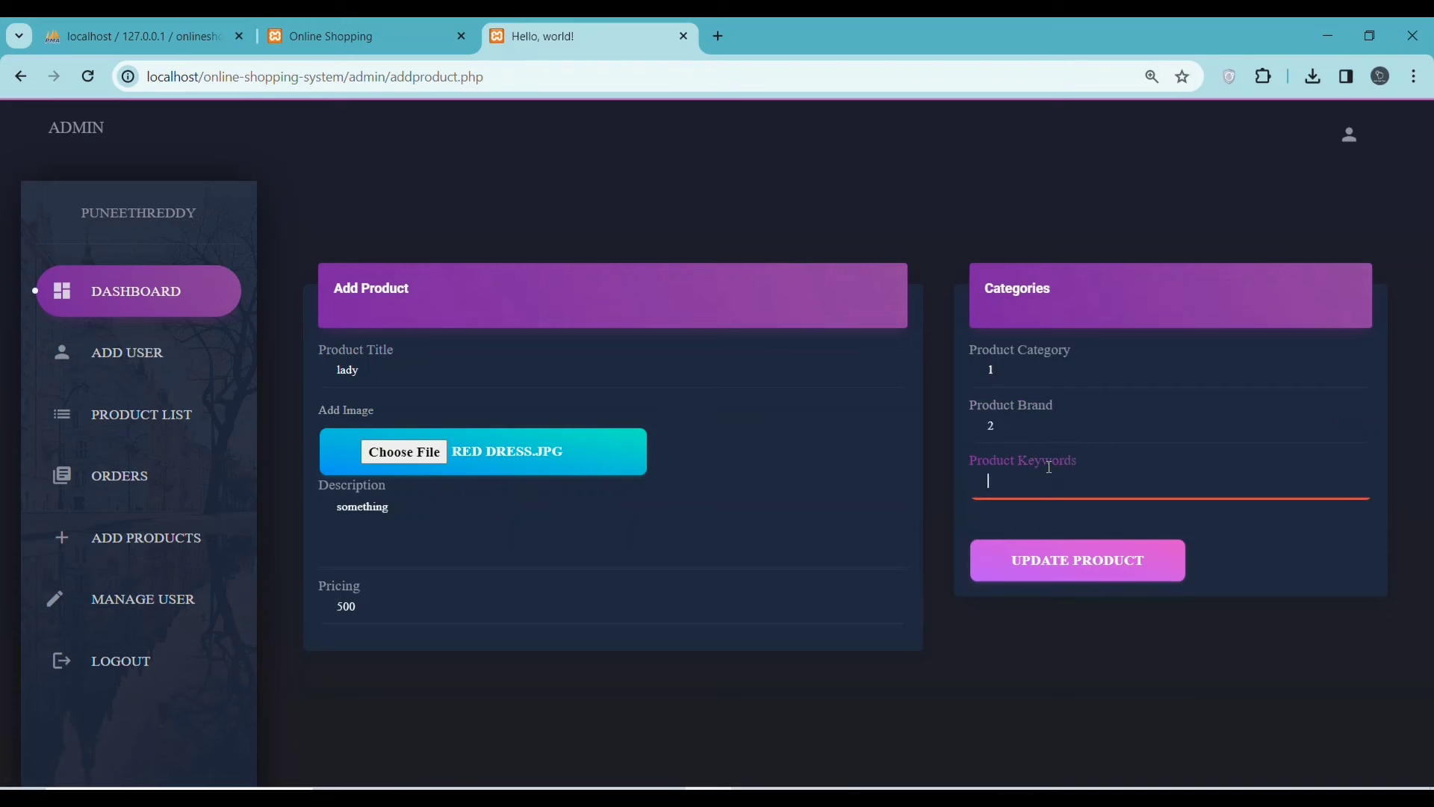
{"action": "type", "text": "lady"}
{"action": "left_click", "coordinate": [1059, 572]}
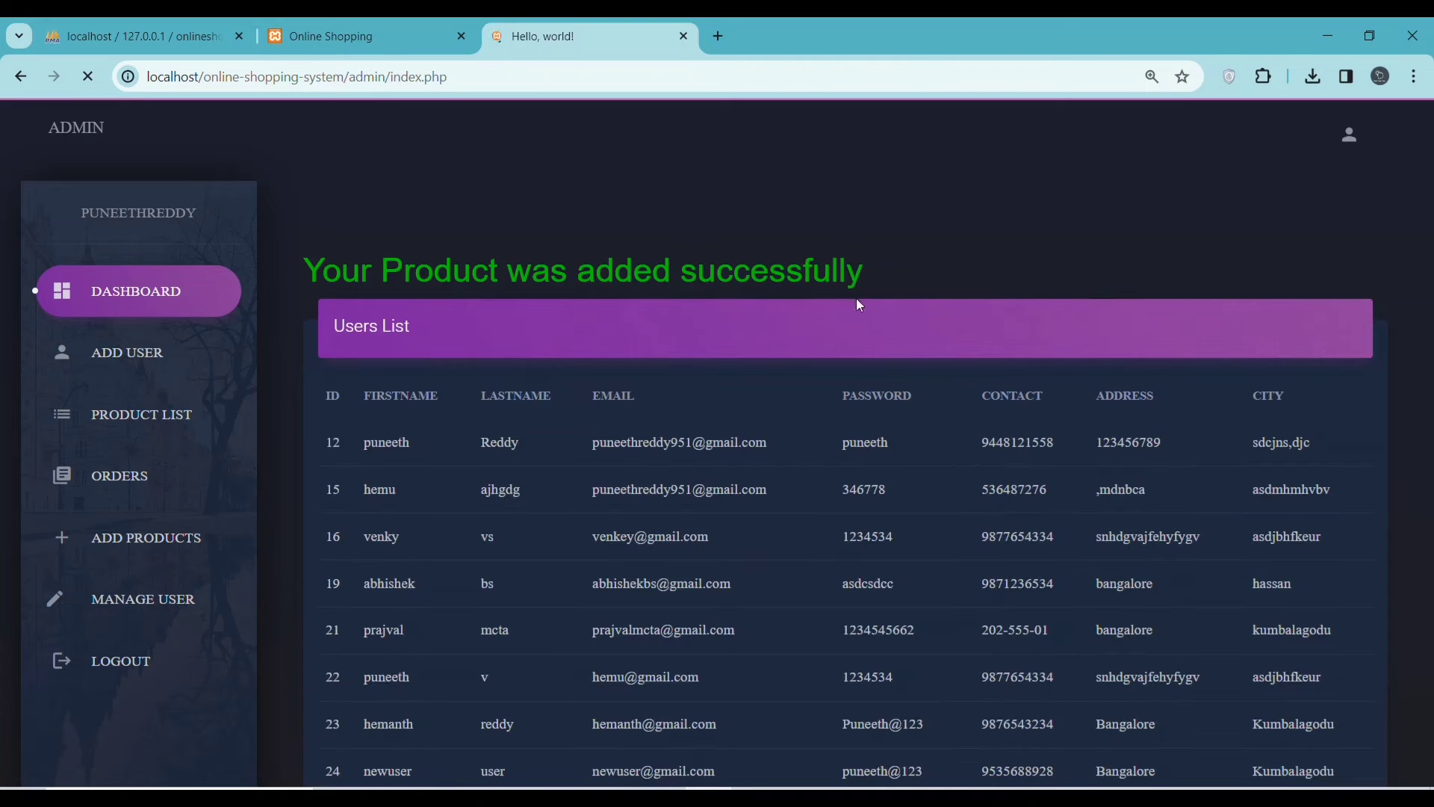
- Select the product-added success message, then review the Products List
{"action": "left_click_drag", "start_coordinate": [893, 278], "coordinate": [415, 254]}
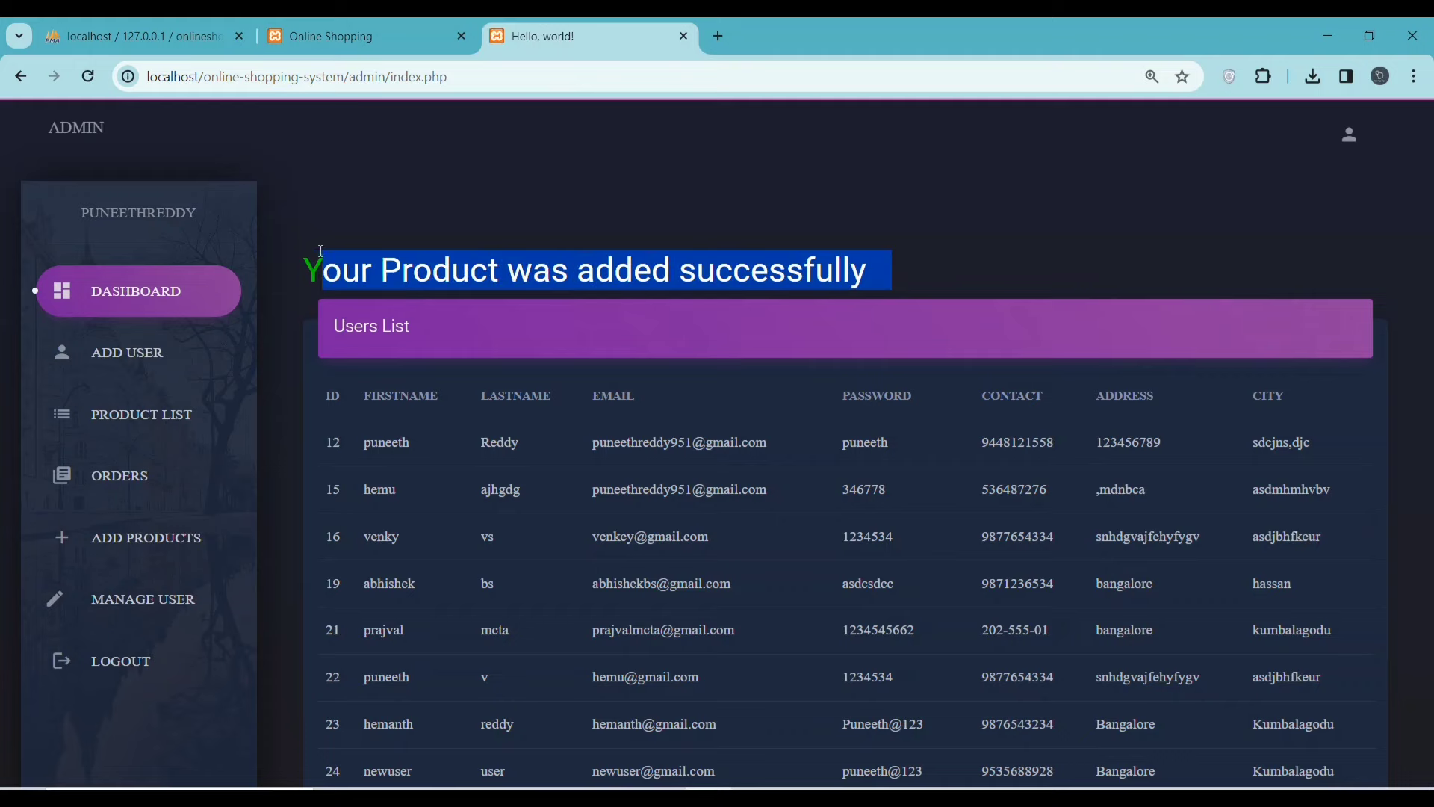
{"action": "left_click_drag", "start_coordinate": [321, 252], "coordinate": [278, 269]}
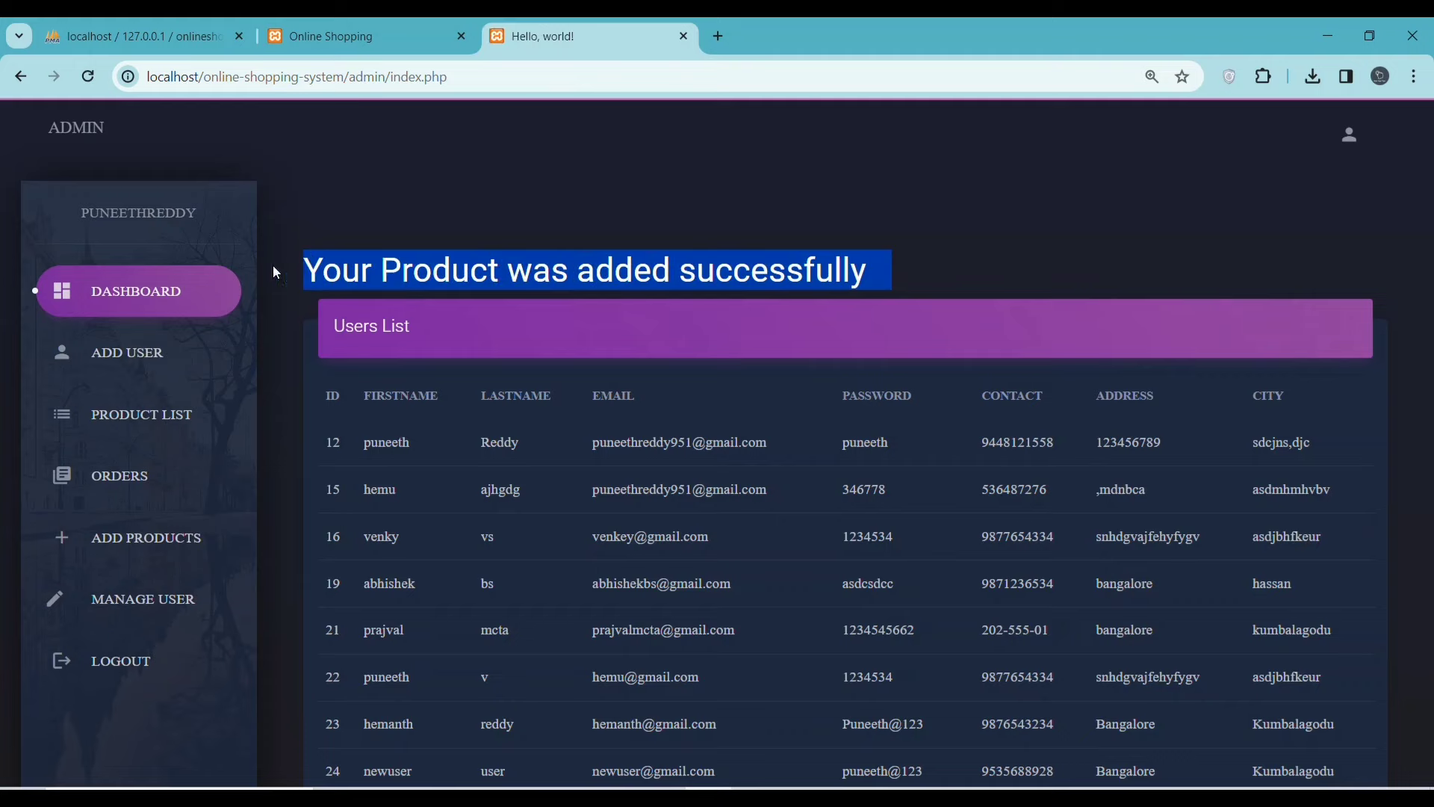
{"action": "left_click", "coordinate": [109, 409]}
{"action": "scroll", "coordinate": [522, 446], "scroll_direction": "down", "scroll_amount": 6}
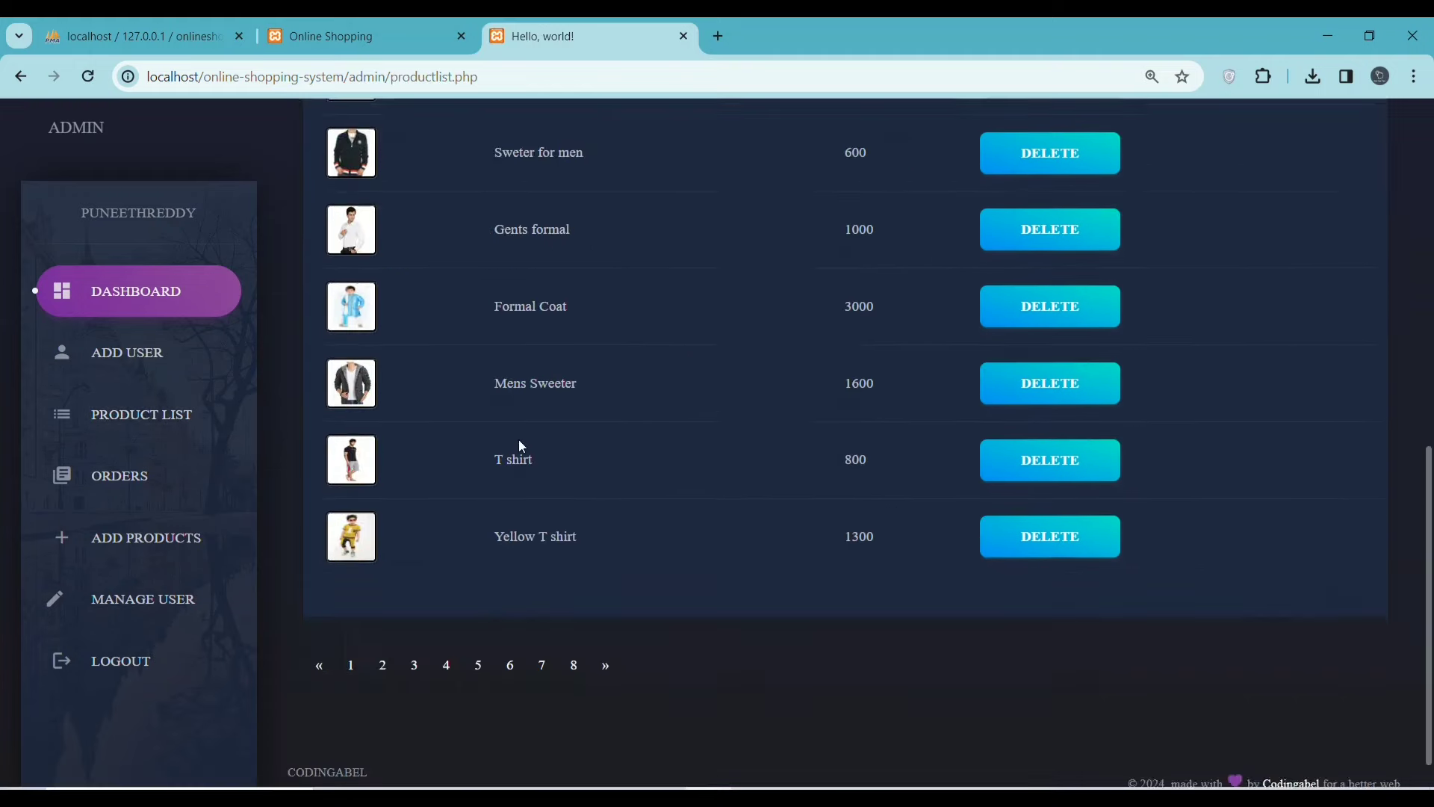
{"action": "scroll", "coordinate": [521, 446], "scroll_direction": "up", "scroll_amount": 7}
{"action": "scroll", "coordinate": [522, 445], "scroll_direction": "up", "scroll_amount": 3}
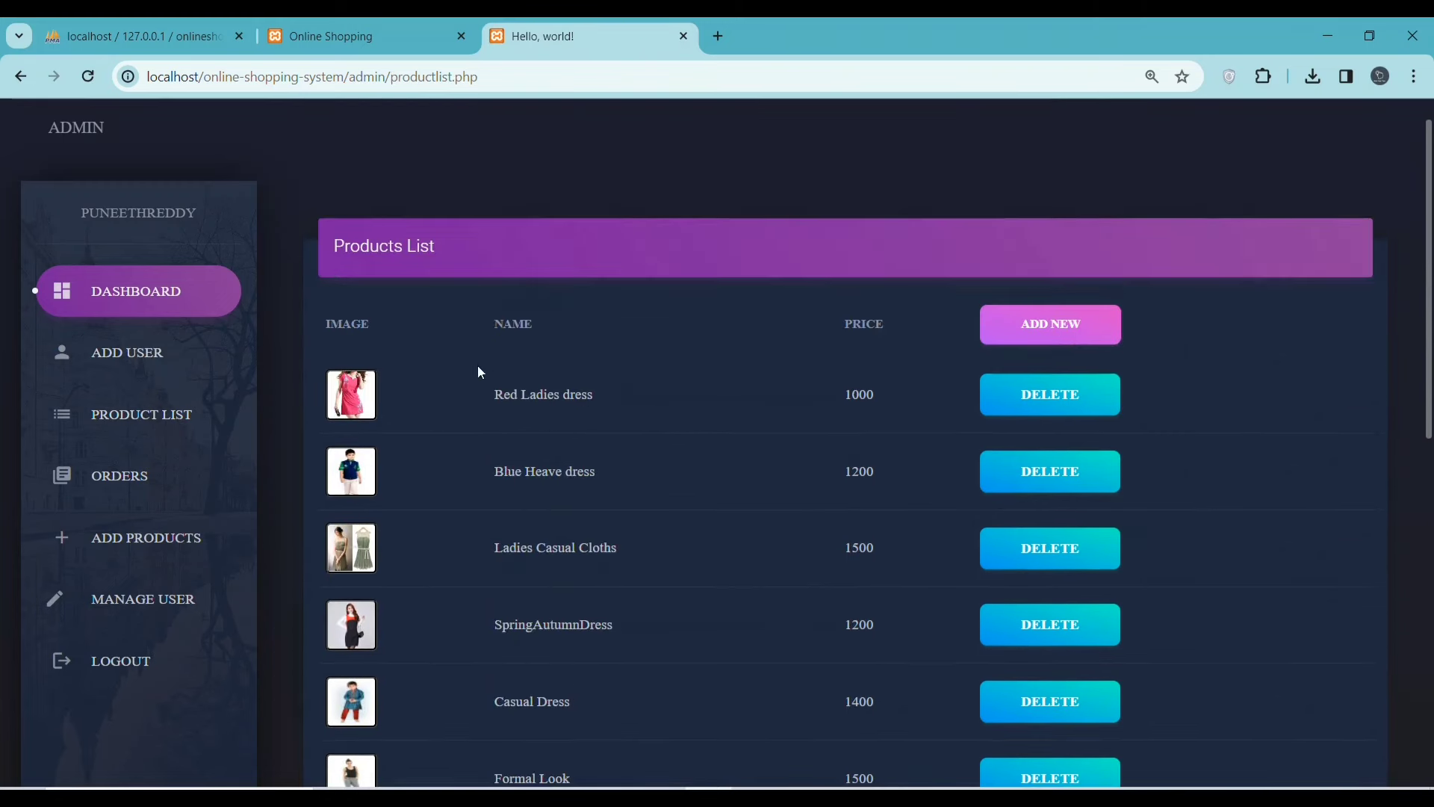
- Visit Orders and Add Products, then highlight the last user's e-mail and password in Manage User
{"action": "left_click", "coordinate": [117, 476]}
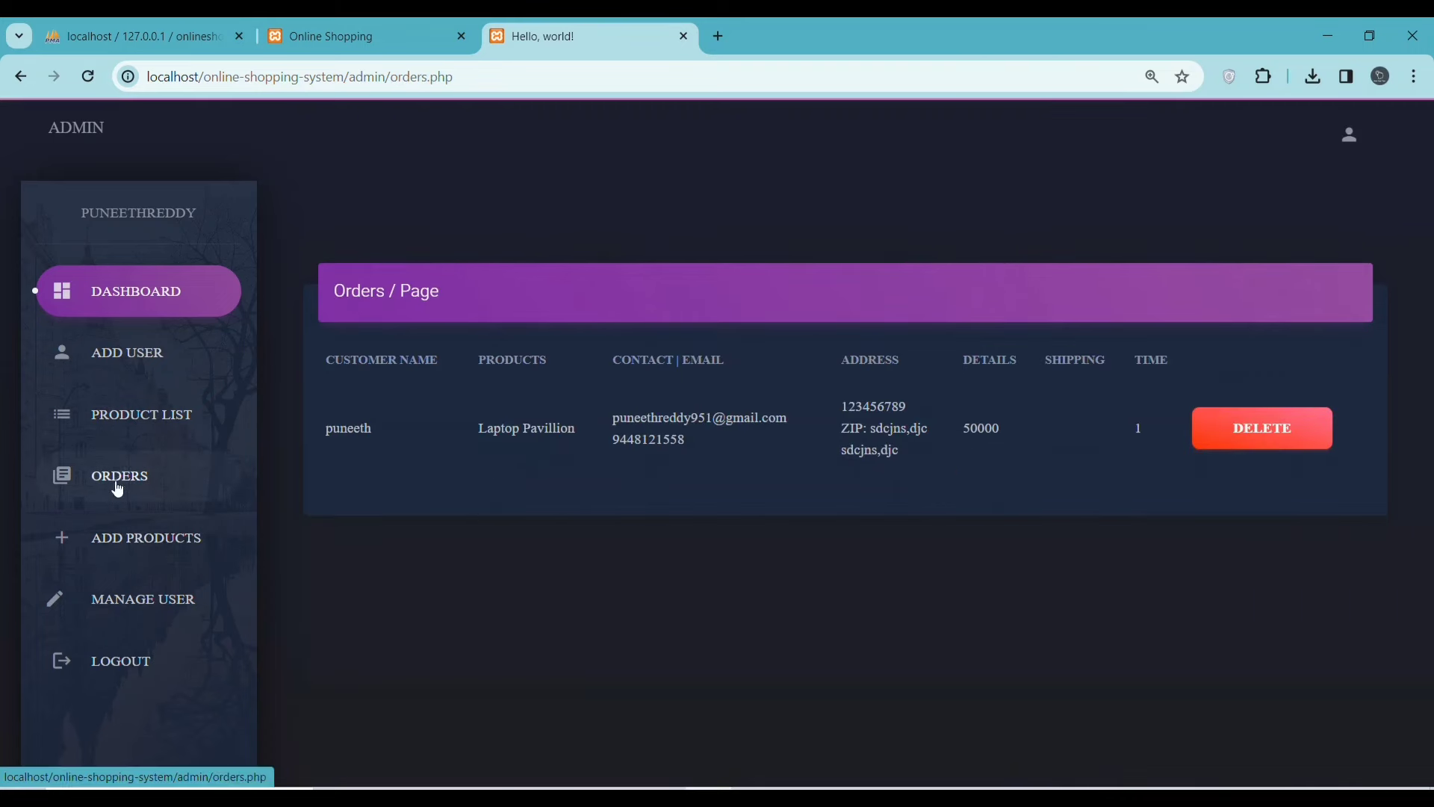
{"action": "left_click", "coordinate": [128, 548]}
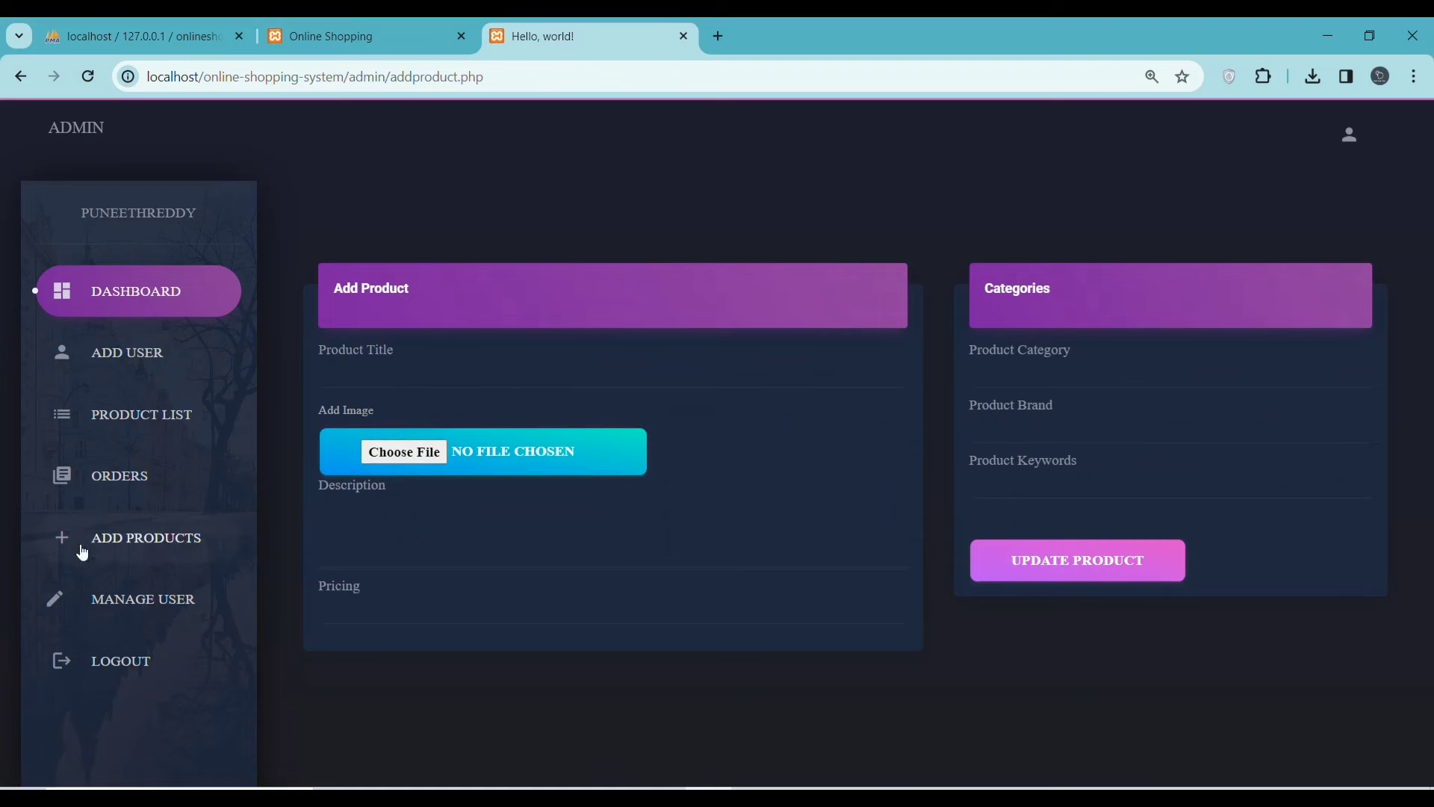
{"action": "left_click", "coordinate": [105, 599]}
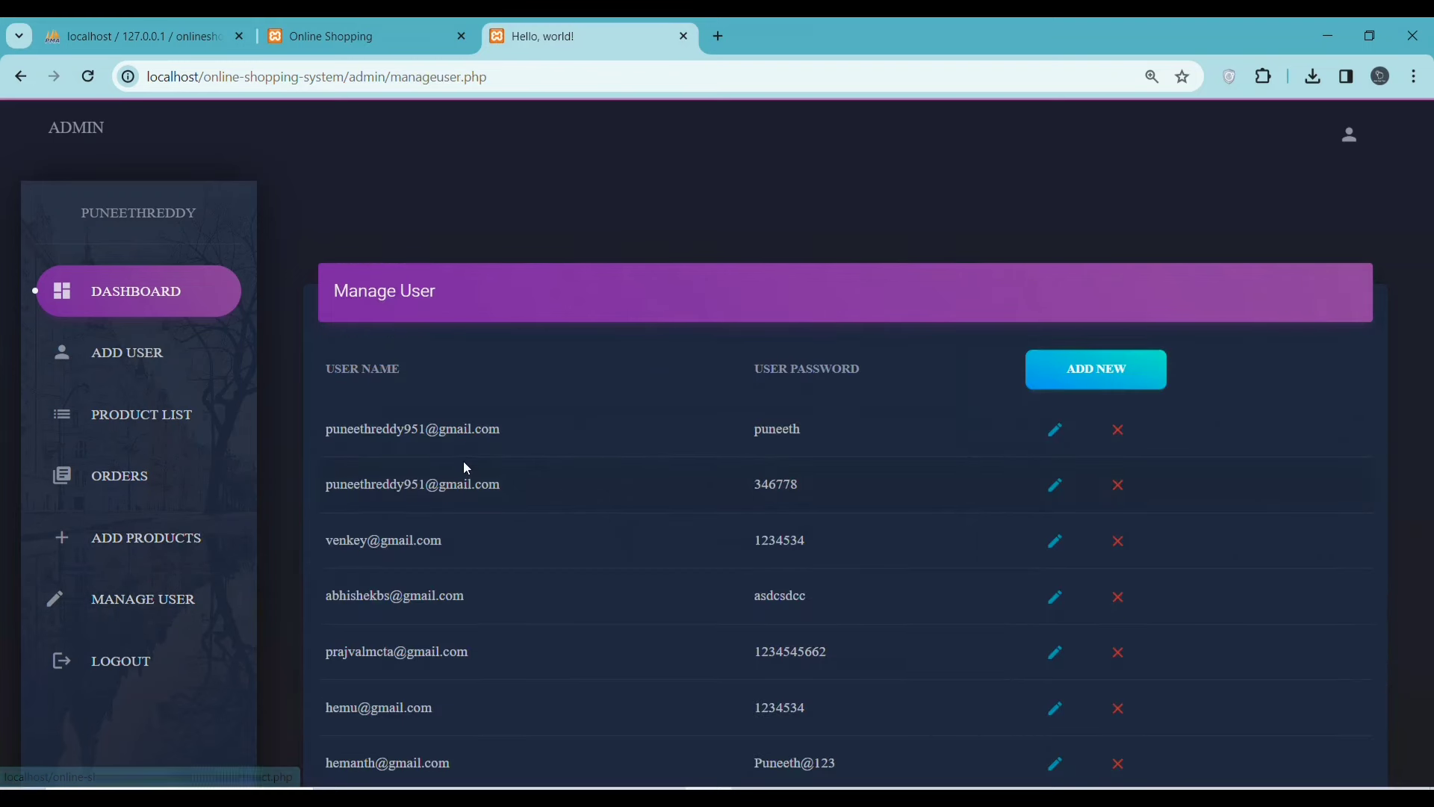
{"action": "scroll", "coordinate": [463, 486], "scroll_direction": "down", "scroll_amount": 5}
{"action": "left_click_drag", "start_coordinate": [327, 672], "coordinate": [1092, 669]}
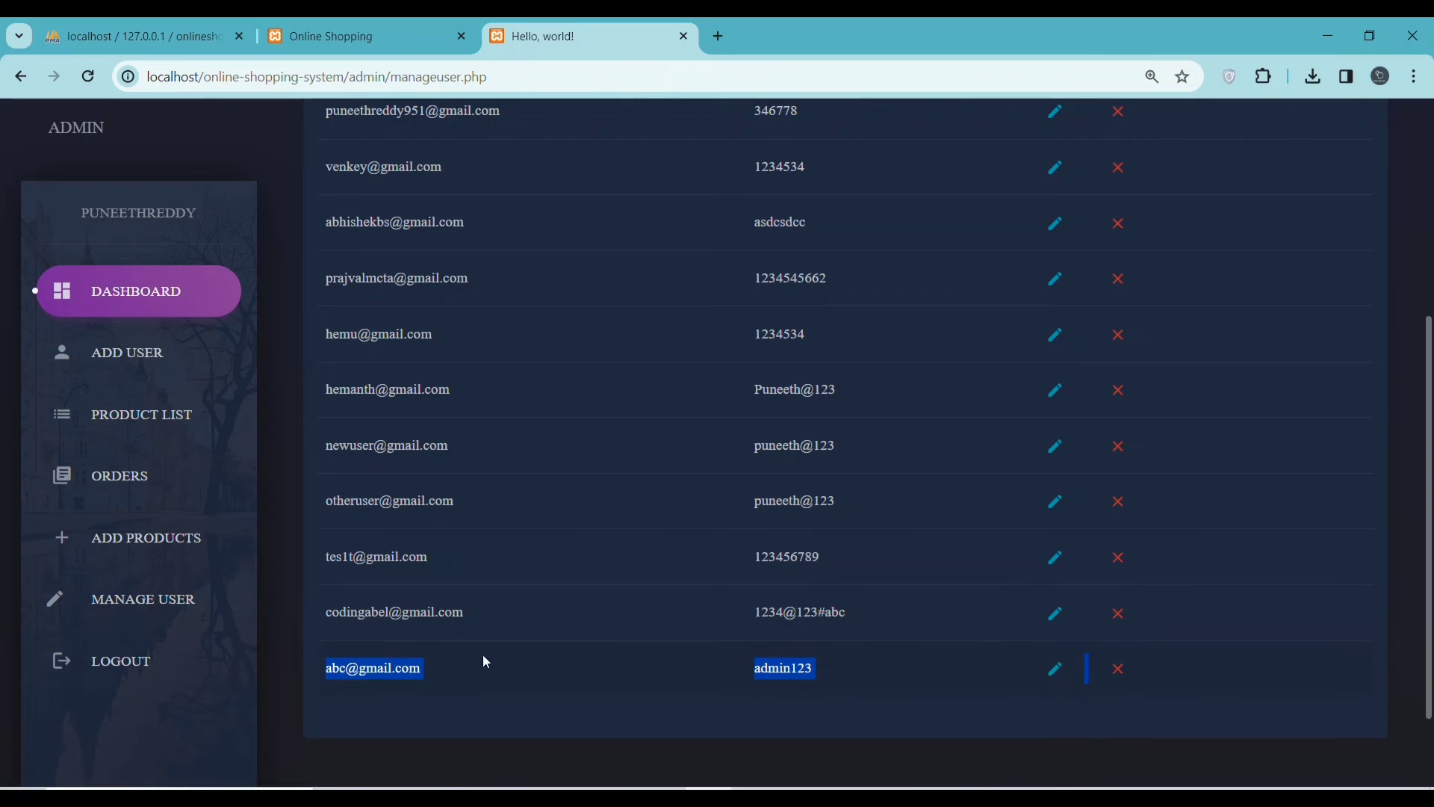
- Log out of the current storefront account
{"action": "left_click", "coordinate": [361, 24]}
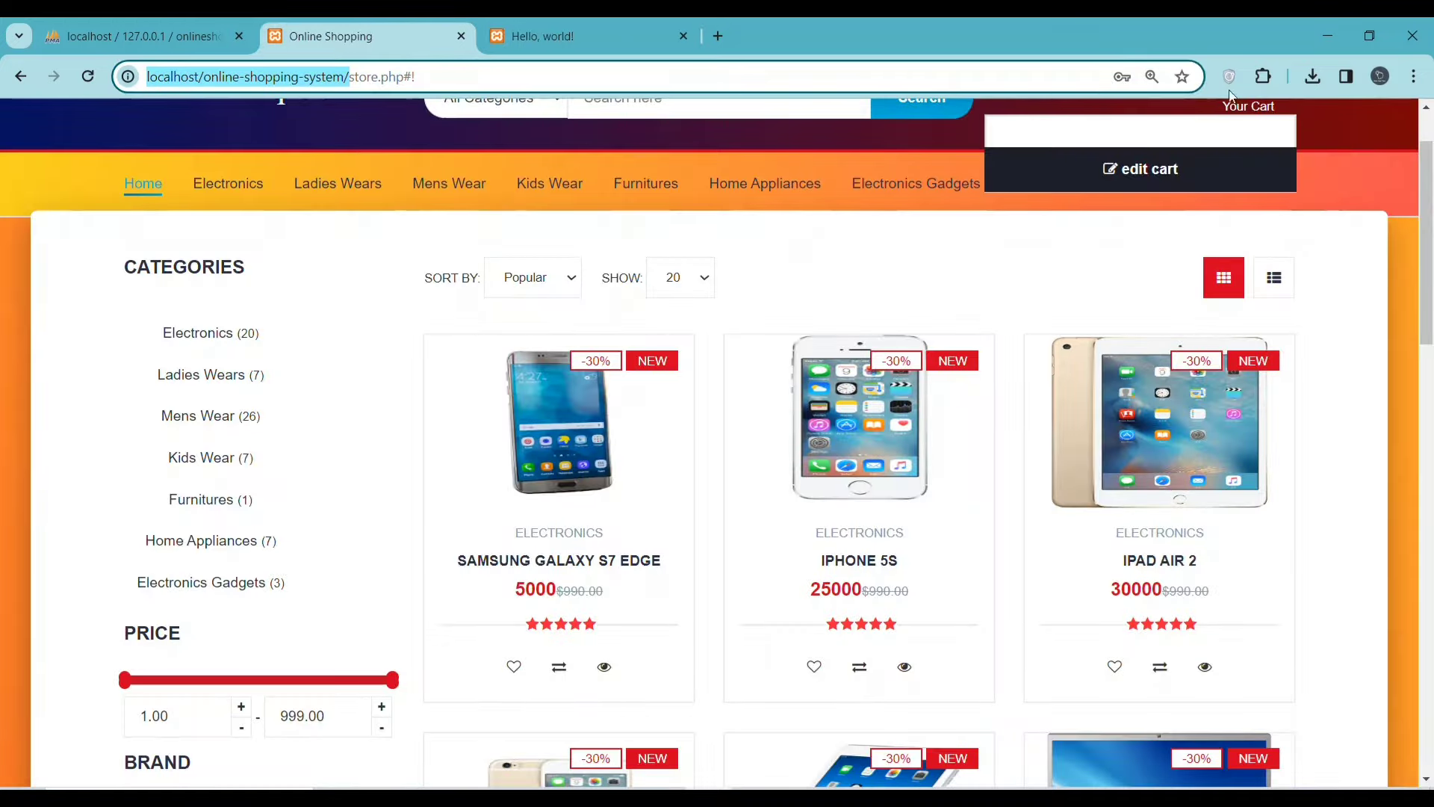
{"action": "scroll", "coordinate": [1380, 191], "scroll_direction": "up", "scroll_amount": 1}
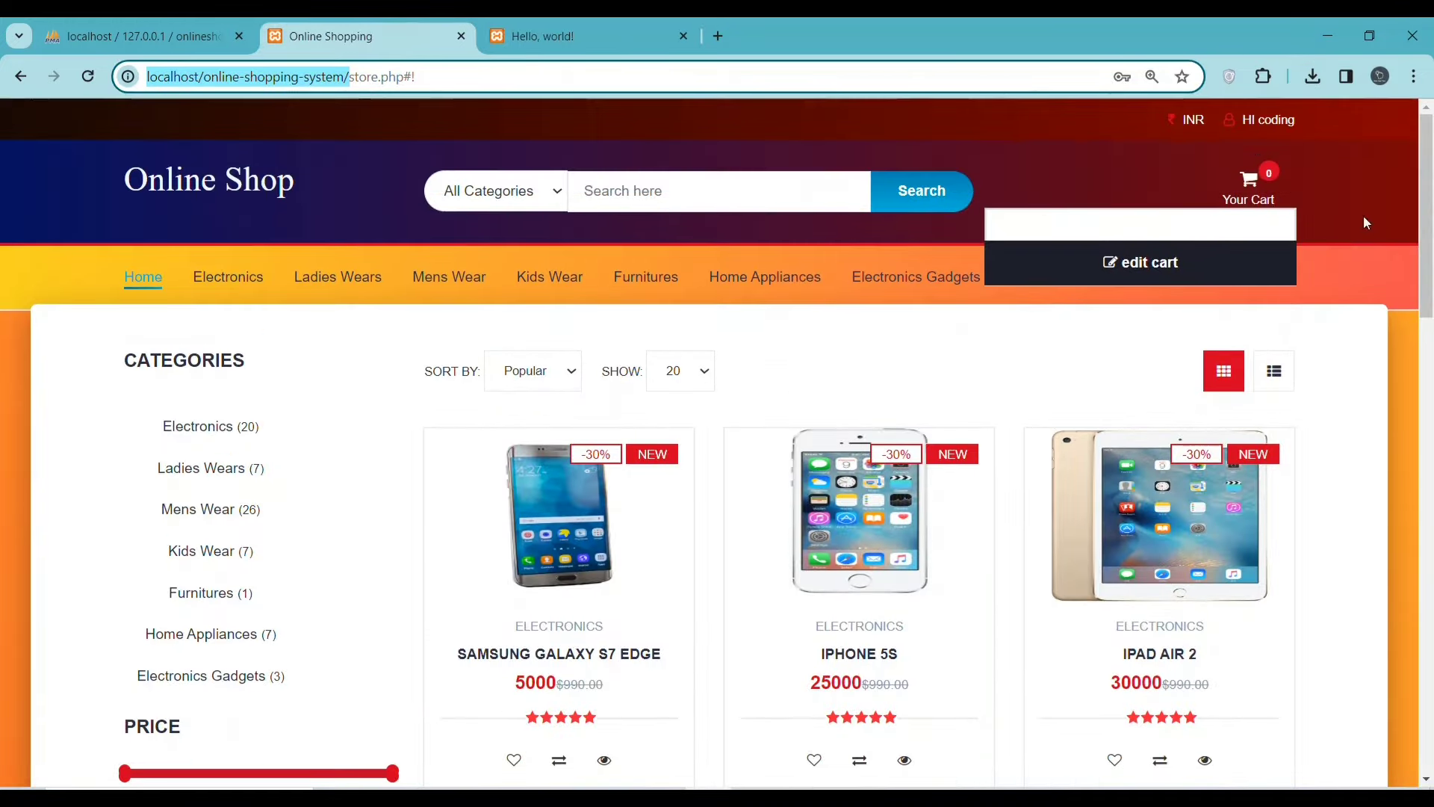
{"action": "left_click", "coordinate": [1260, 117]}
{"action": "left_click", "coordinate": [1277, 193]}
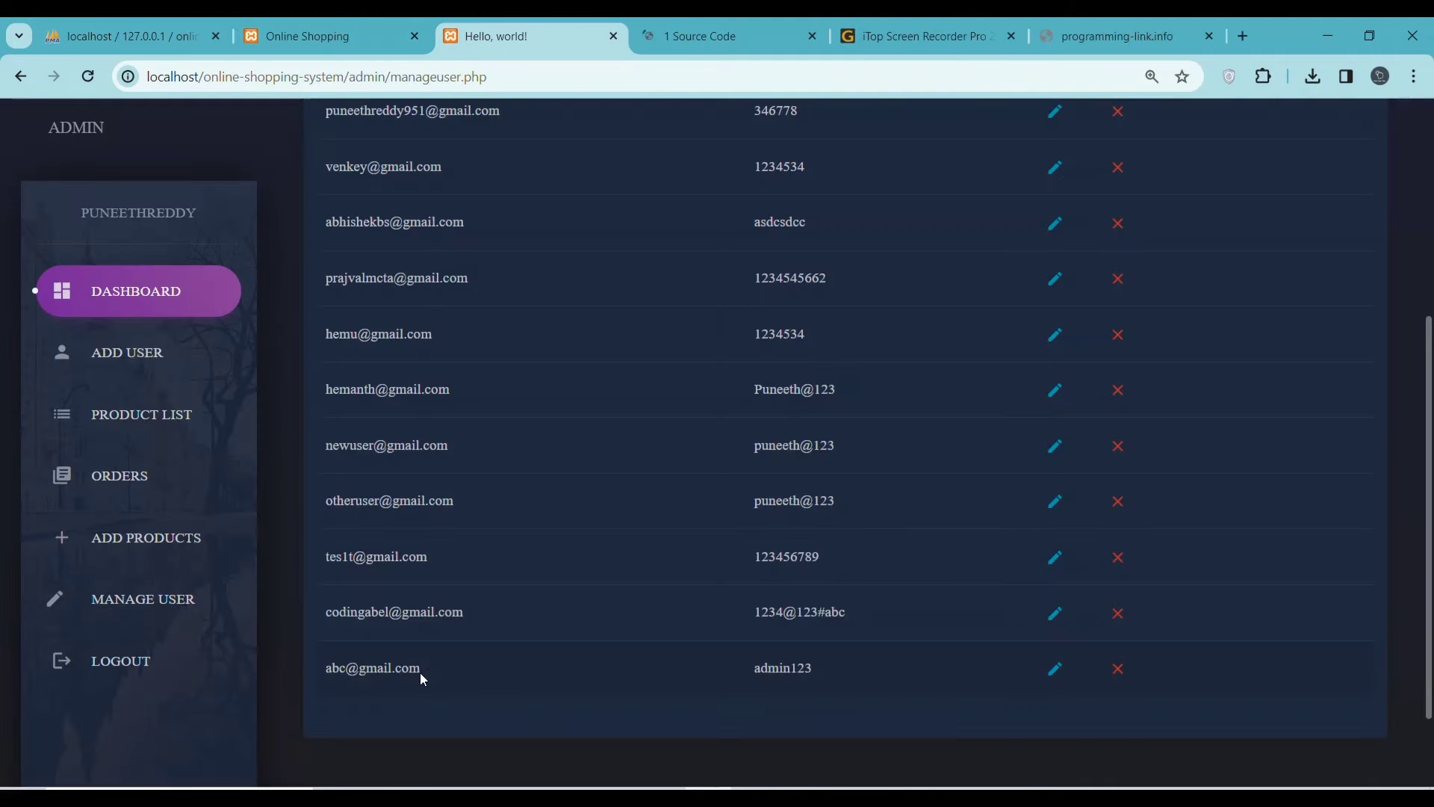
- Copy the newest user's e-mail from Manage User into the storefront login form
{"action": "left_click_drag", "start_coordinate": [421, 672], "coordinate": [326, 673]}
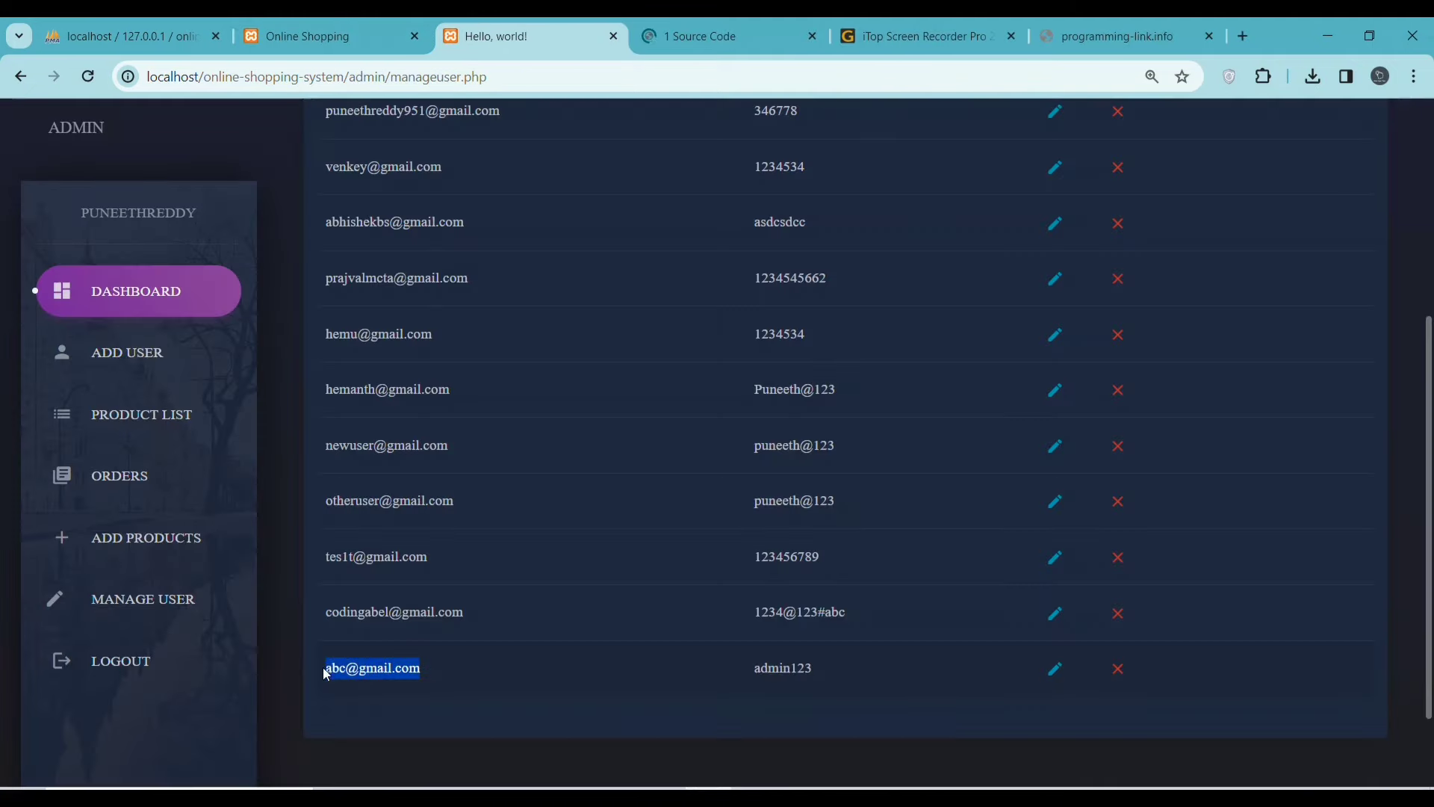
{"action": "right_click", "coordinate": [333, 658]}
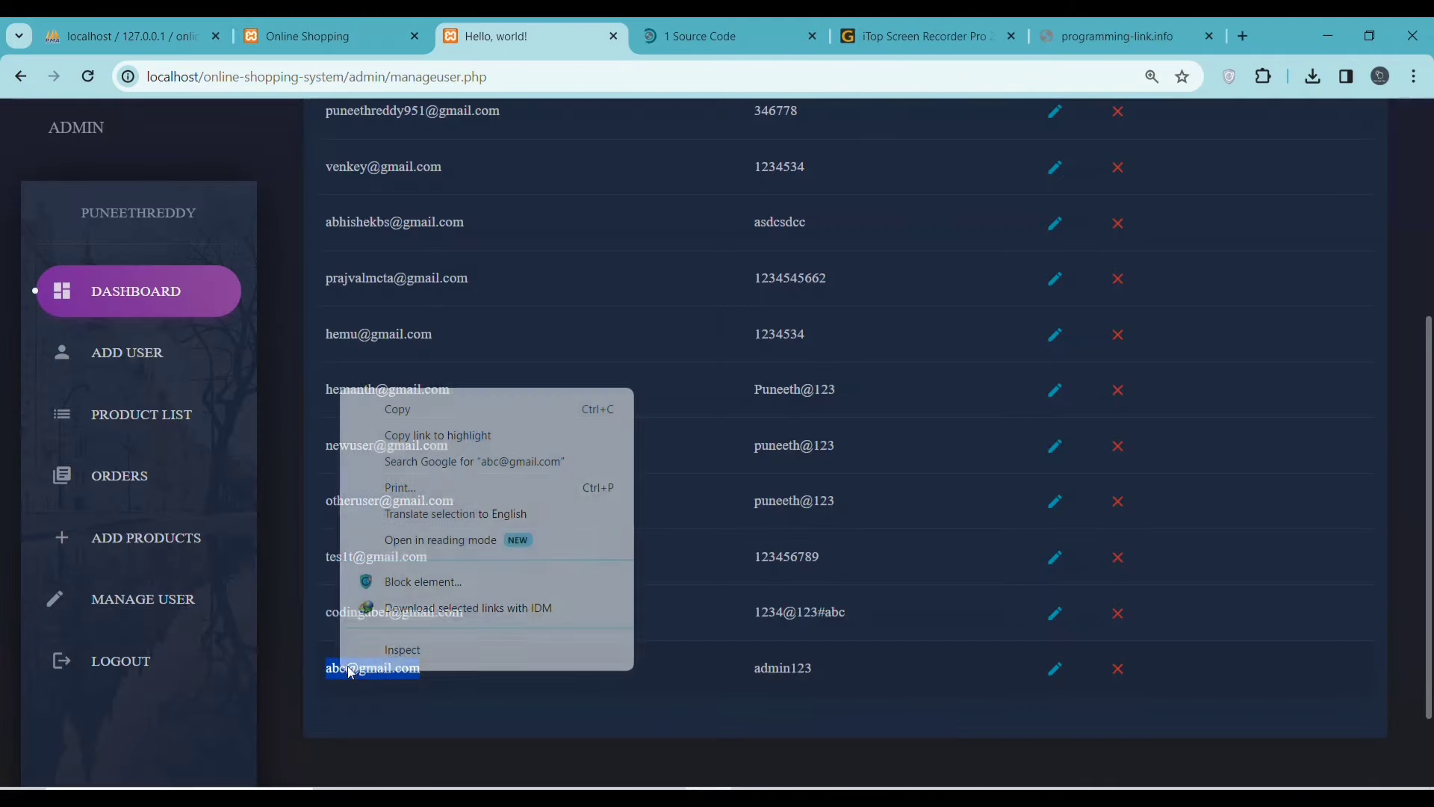
{"action": "left_click", "coordinate": [400, 410]}
{"action": "left_click", "coordinate": [354, 44]}
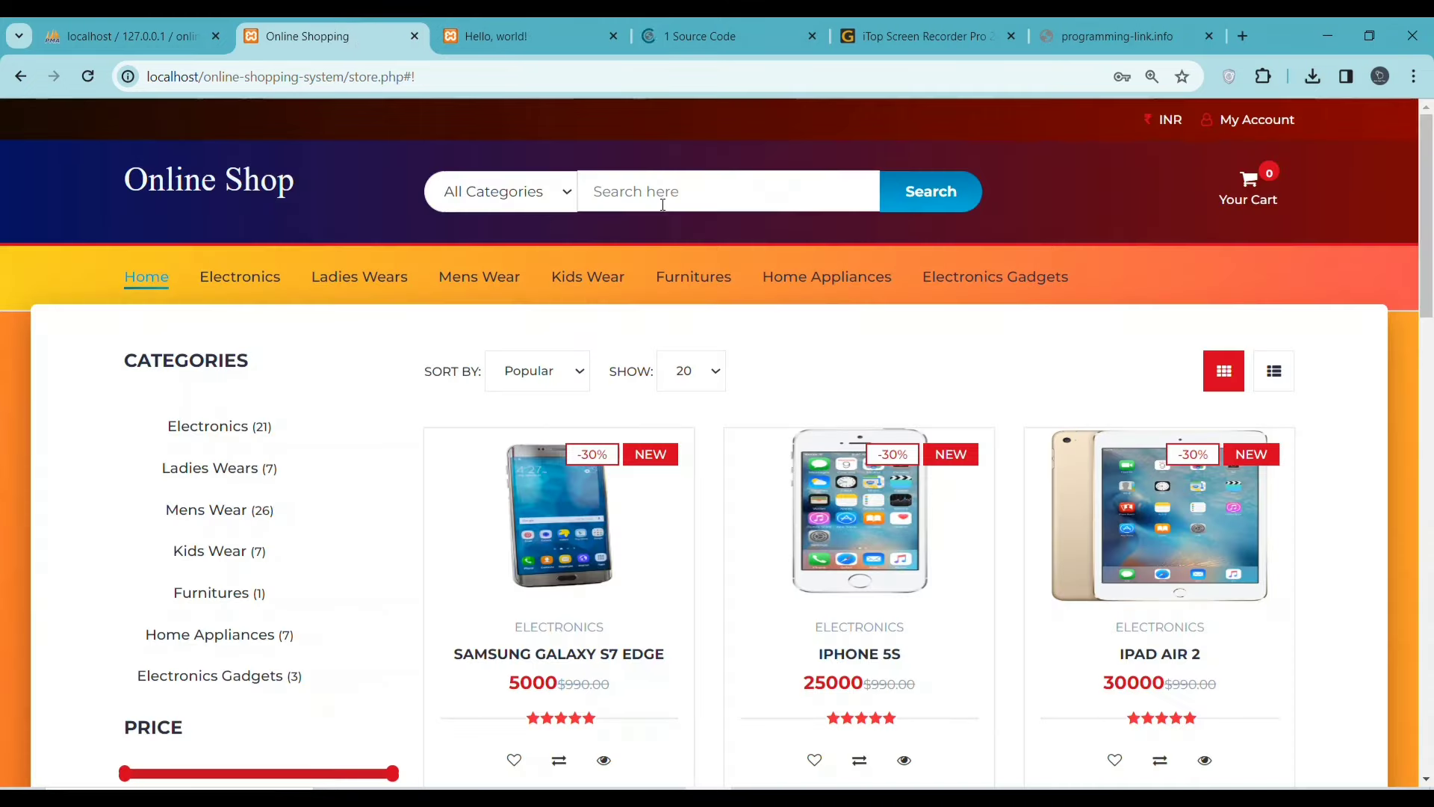
{"action": "left_click", "coordinate": [1240, 120]}
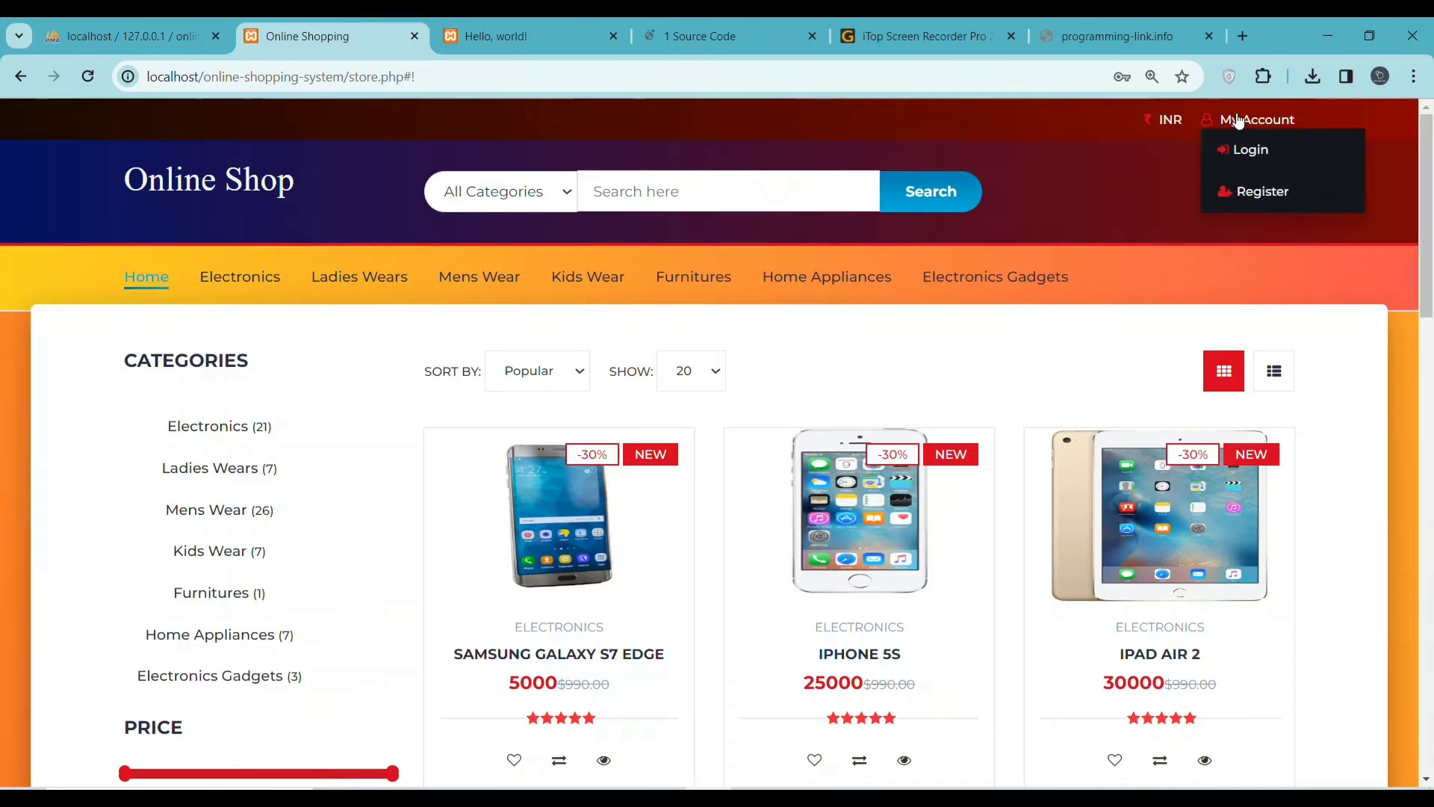
{"action": "left_click", "coordinate": [1246, 151]}
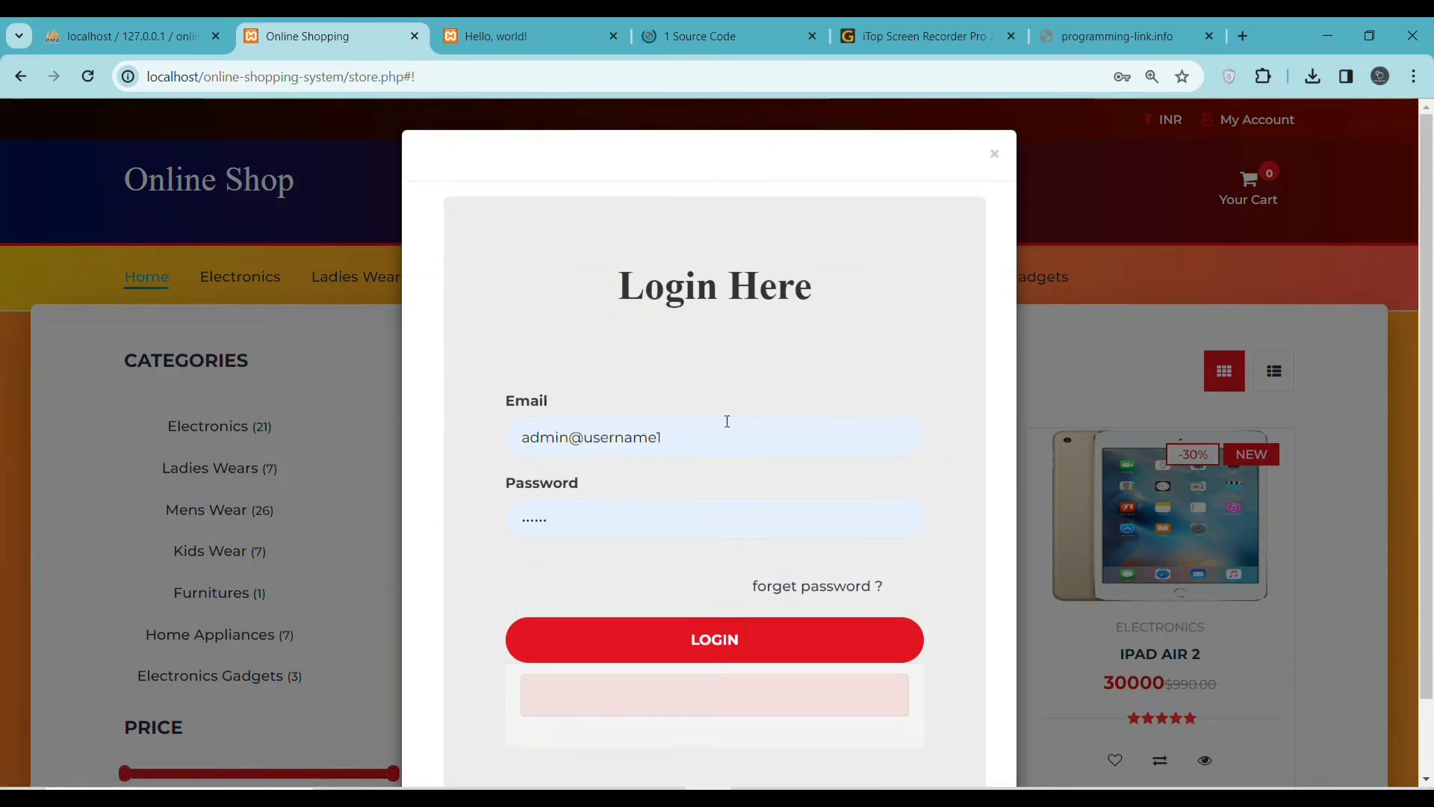
{"action": "left_click_drag", "start_coordinate": [667, 438], "coordinate": [525, 442]}
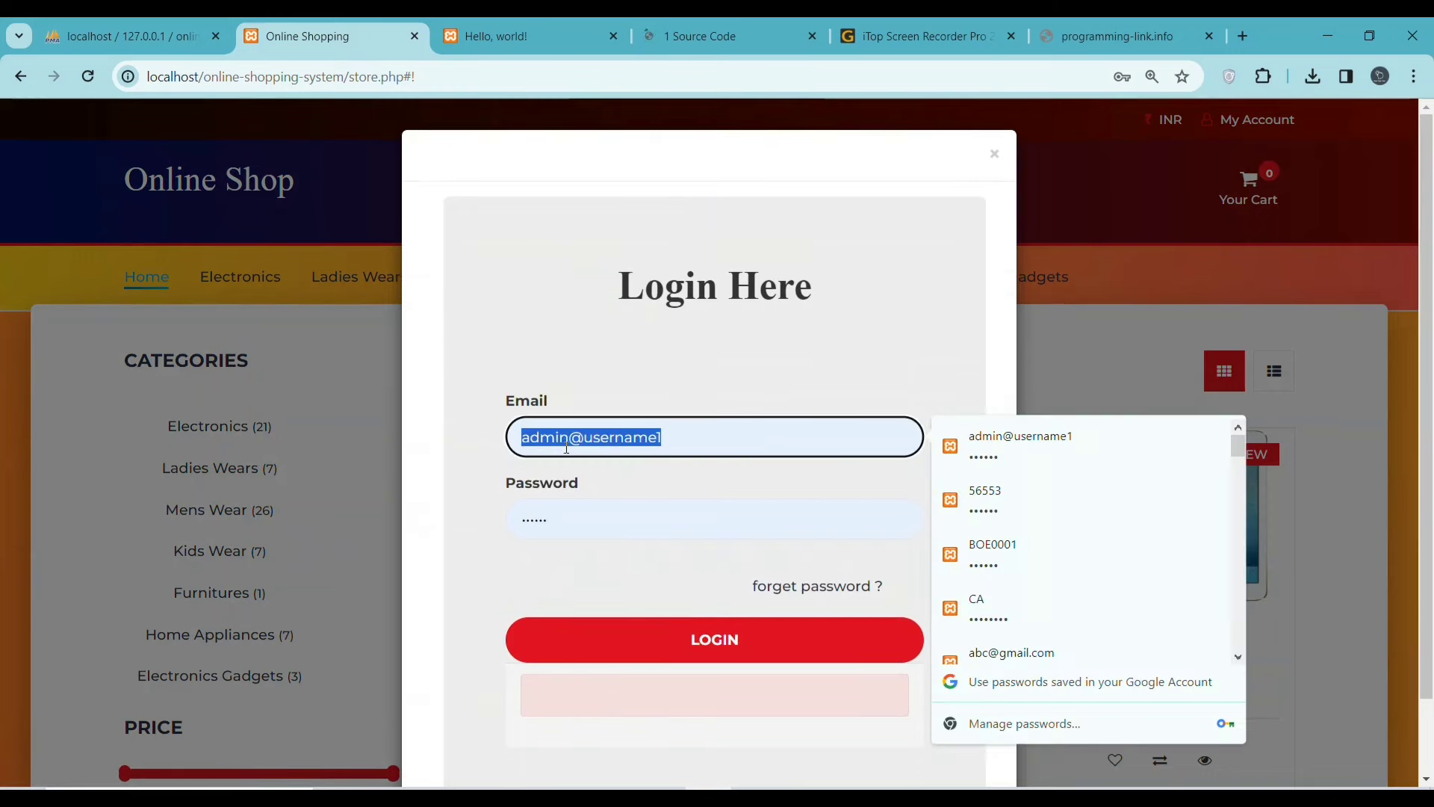
{"action": "right_click", "coordinate": [567, 448]}
{"action": "left_click", "coordinate": [635, 253]}
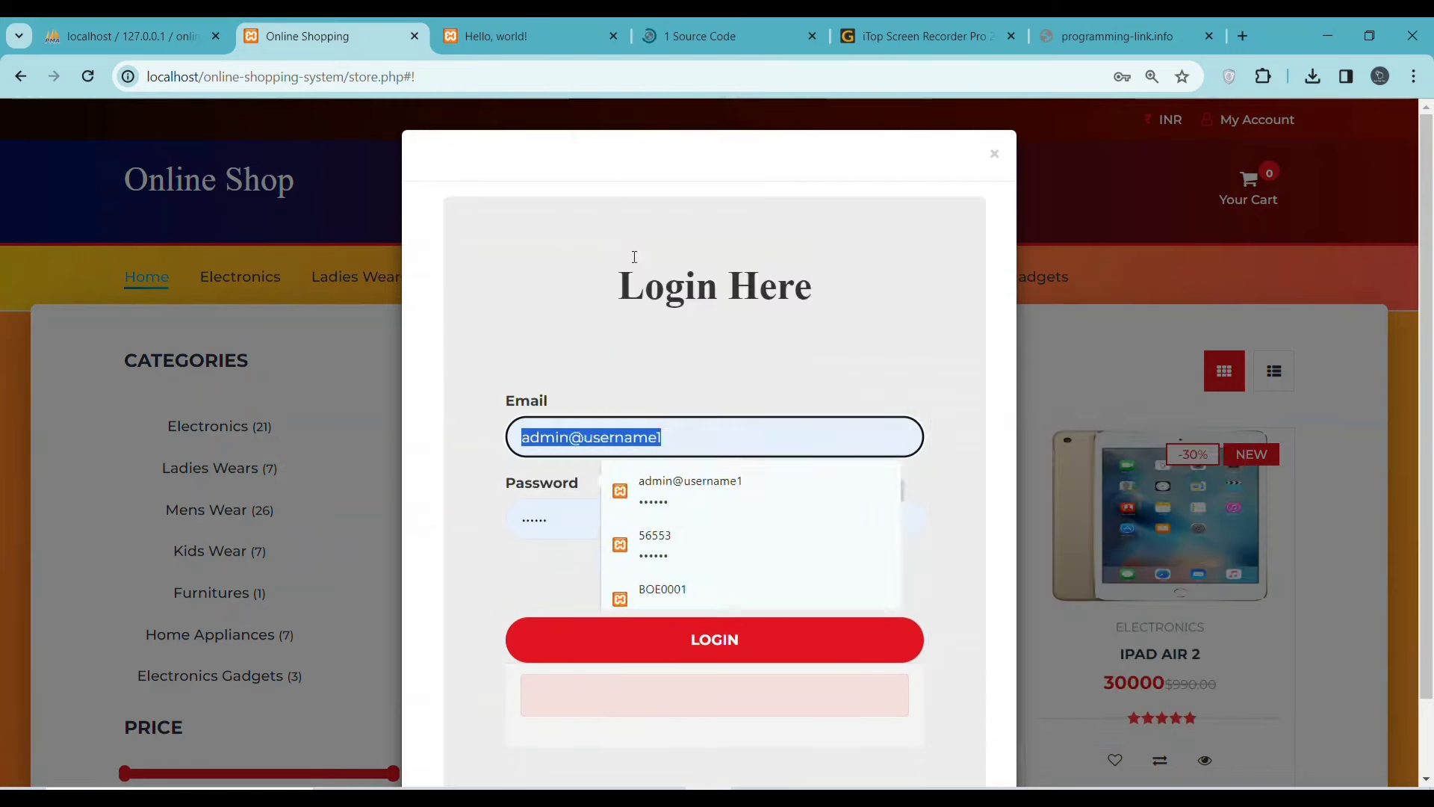
{"action": "left_click", "coordinate": [648, 500]}
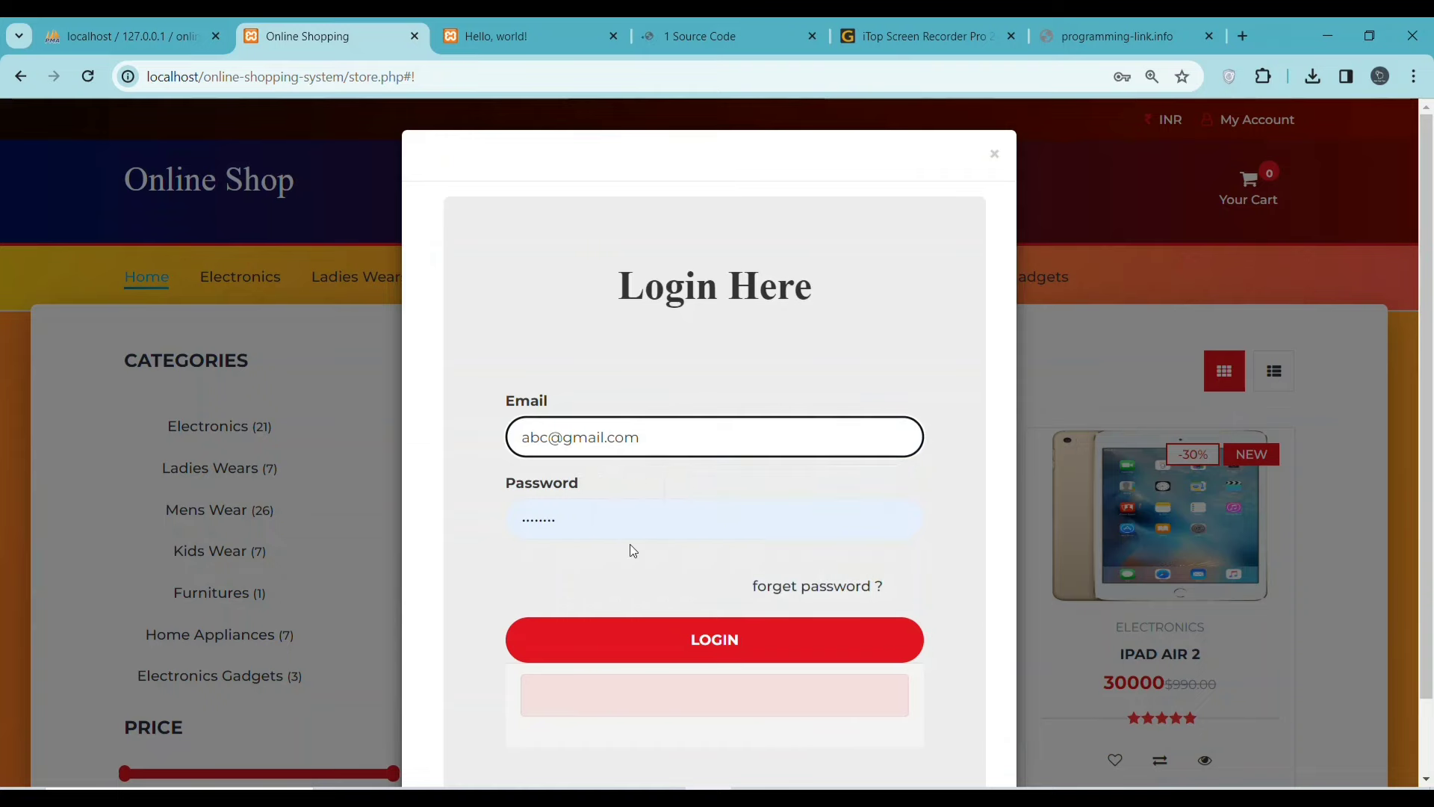
{"action": "left_click", "coordinate": [662, 637]}
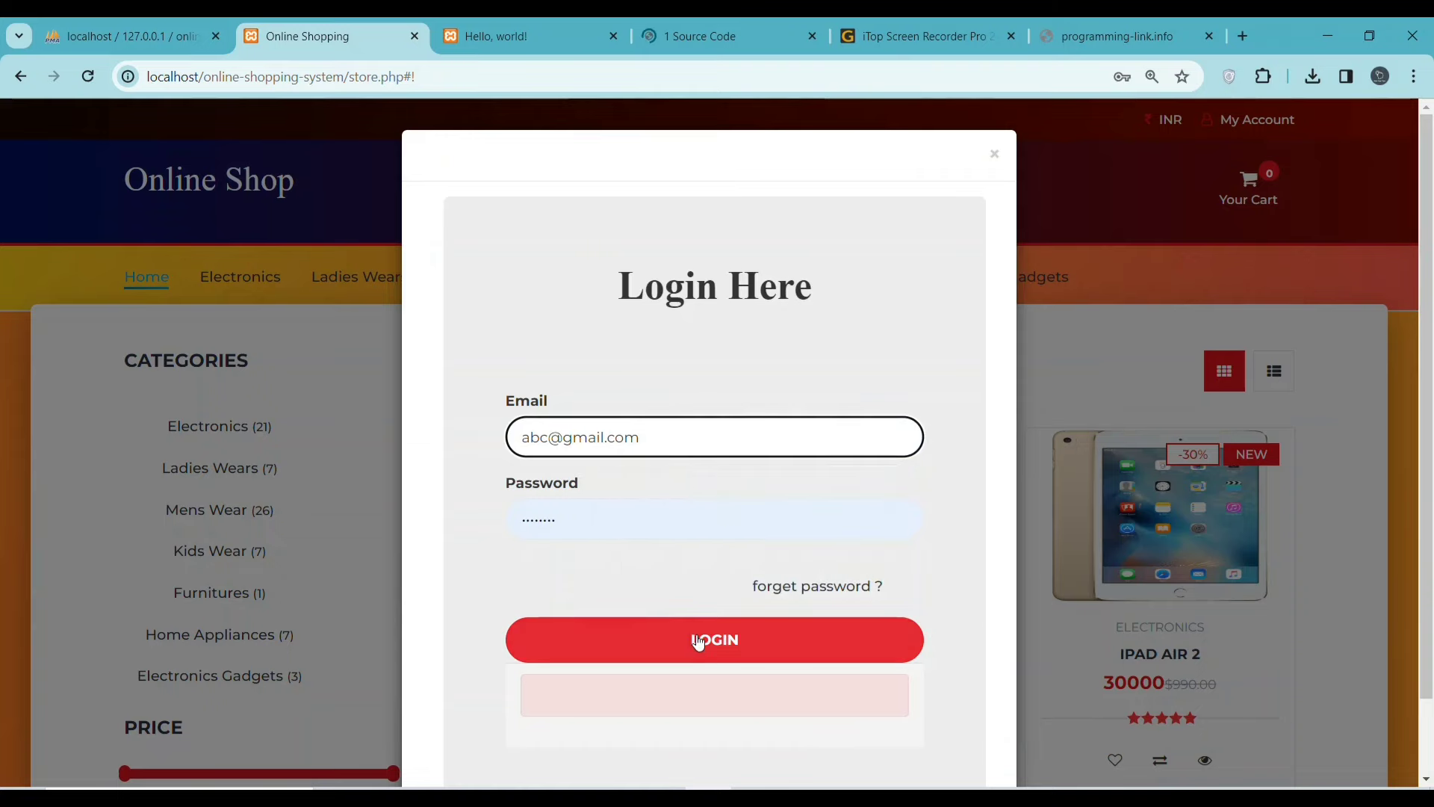
- Copy that user's password into the login form and log in
{"action": "left_click", "coordinate": [514, 37]}
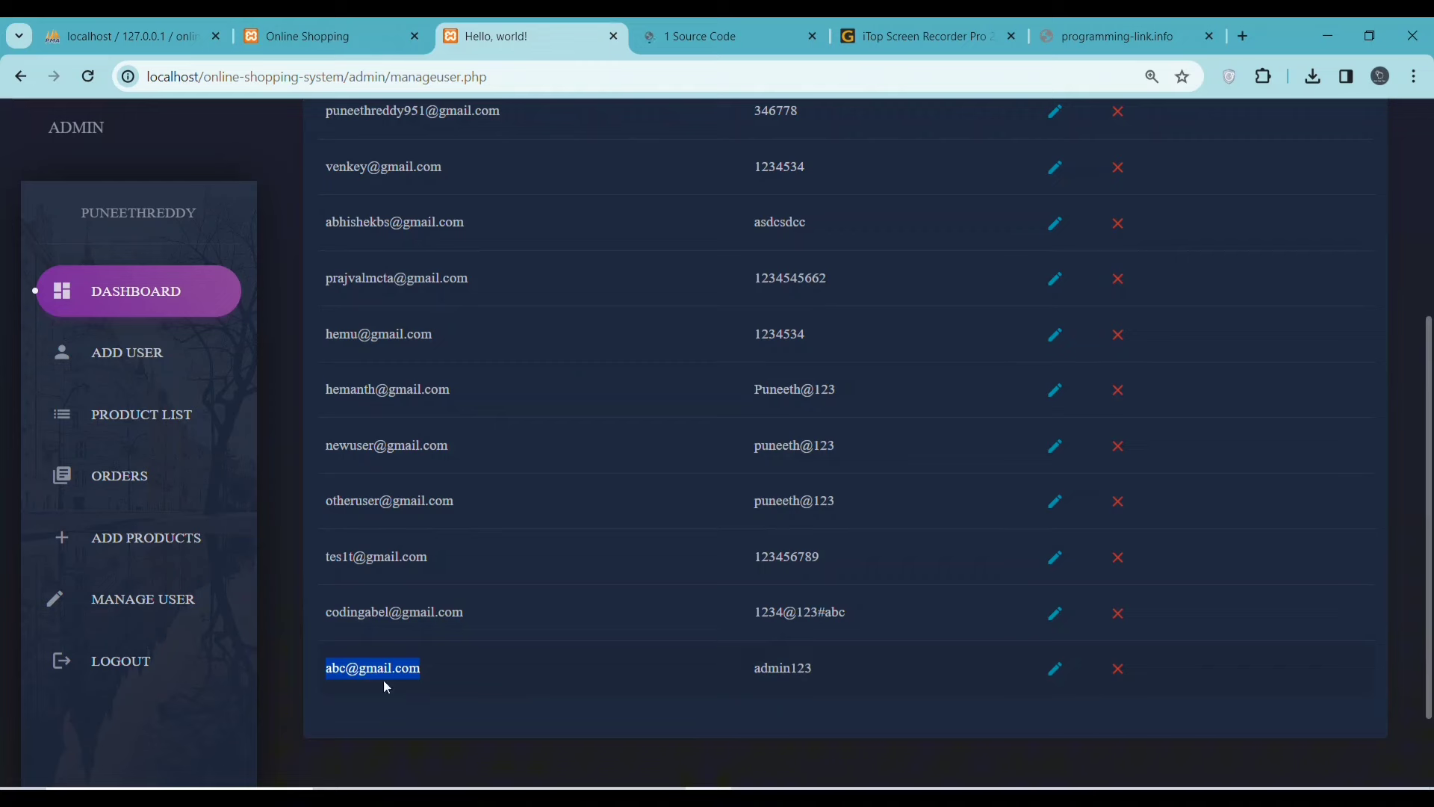
{"action": "double_click", "coordinate": [787, 667]}
{"action": "right_click", "coordinate": [786, 667]}
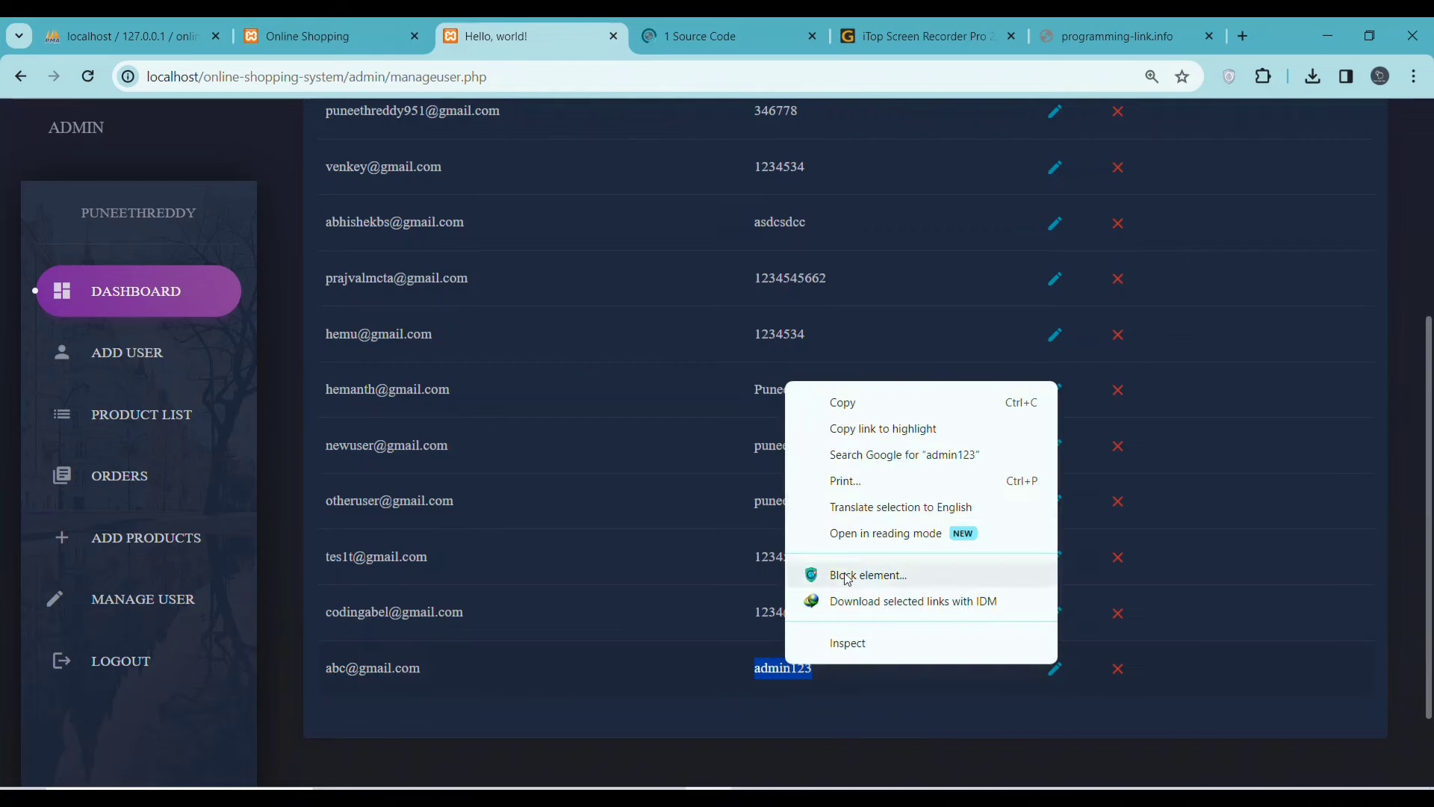
{"action": "left_click", "coordinate": [854, 408]}
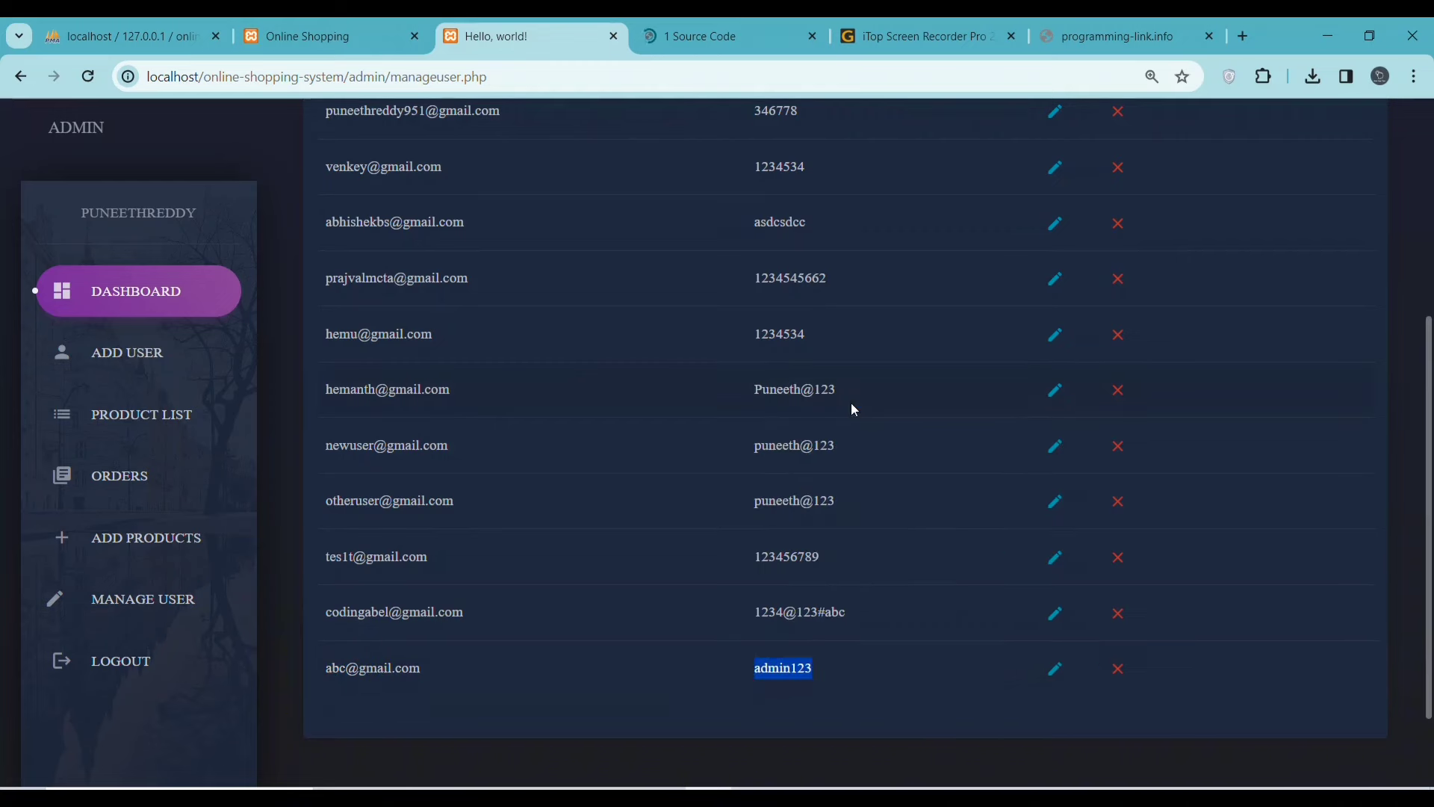
{"action": "left_click", "coordinate": [312, 37]}
{"action": "double_click", "coordinate": [517, 514]}
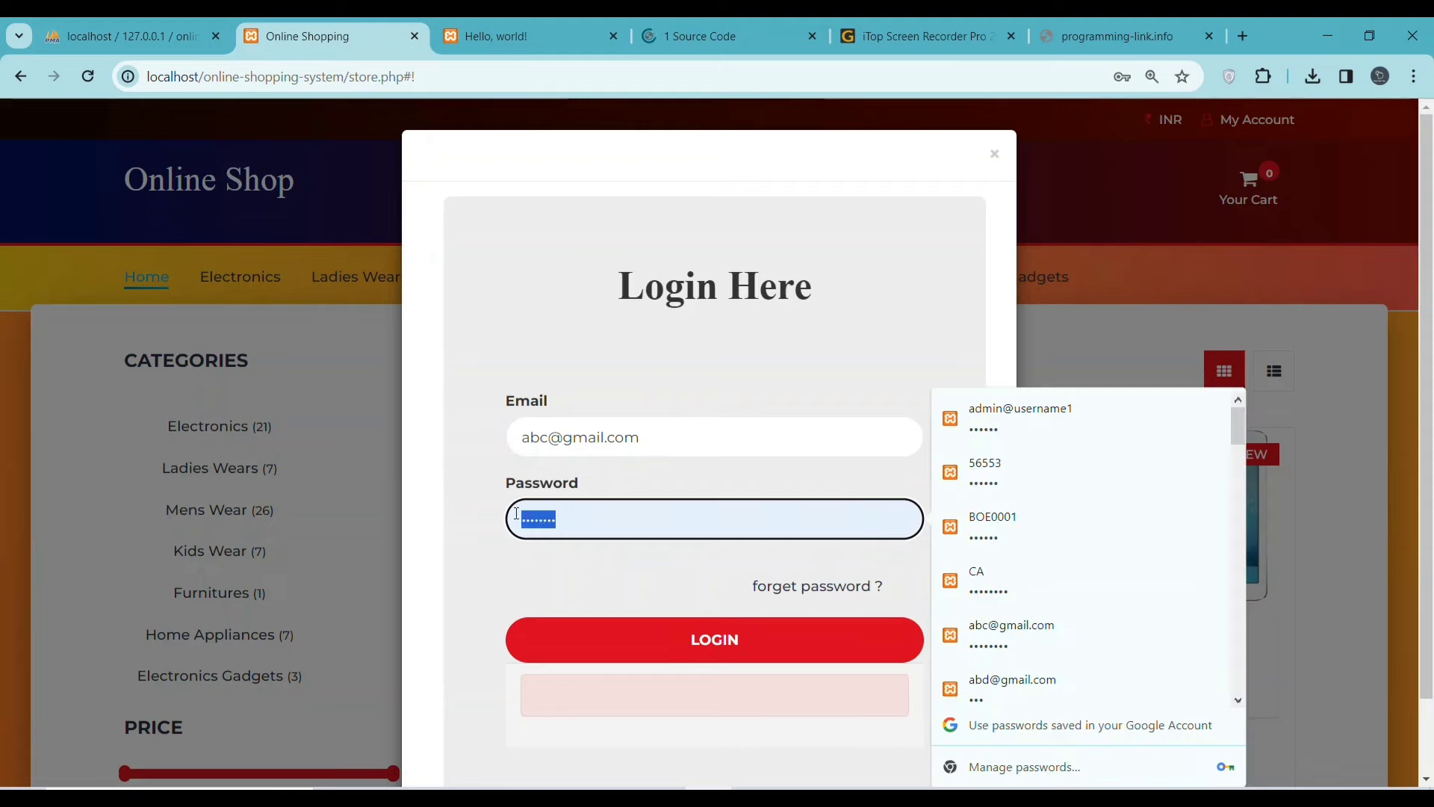
{"action": "right_click", "coordinate": [551, 517]}
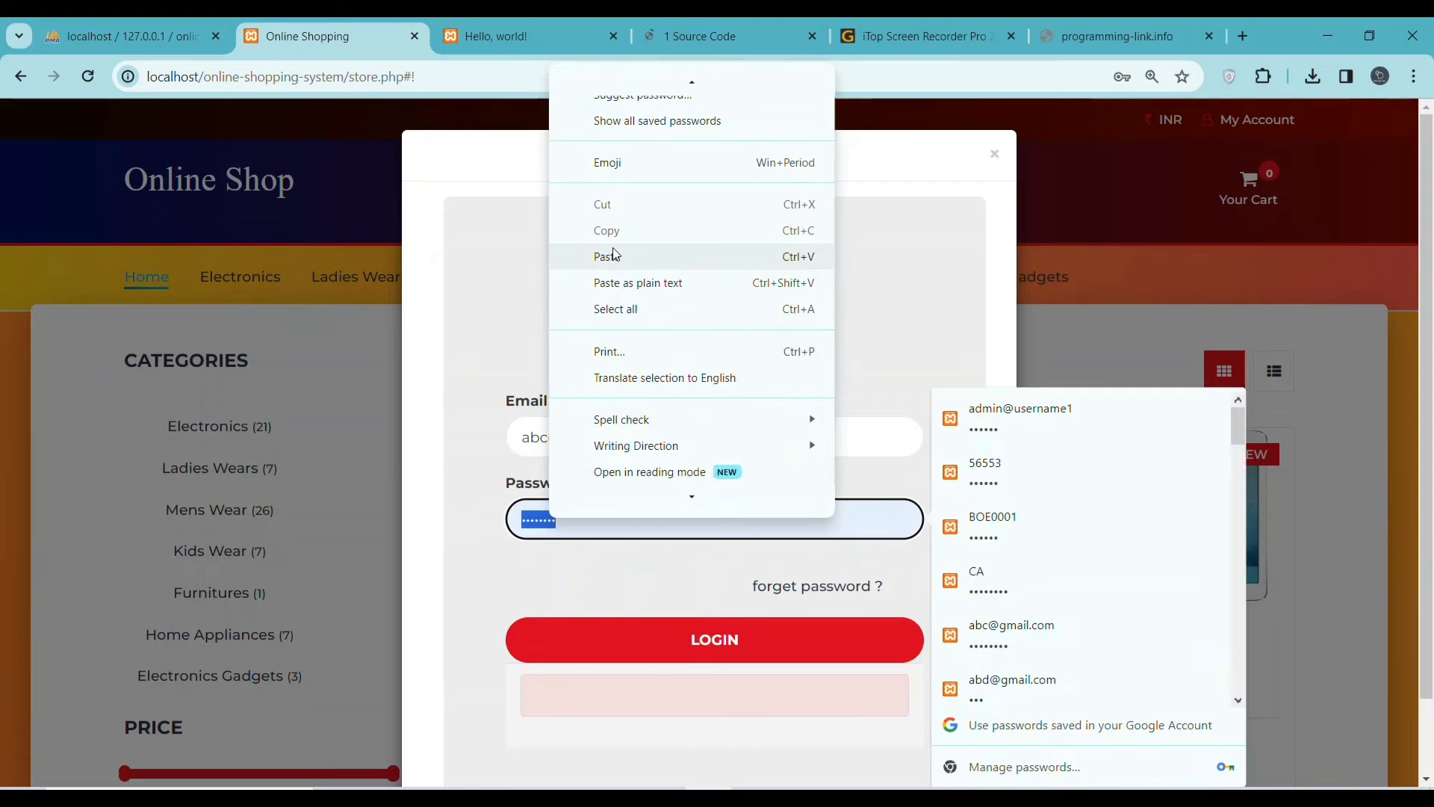
{"action": "left_click", "coordinate": [617, 254]}
{"action": "left_click", "coordinate": [747, 645]}
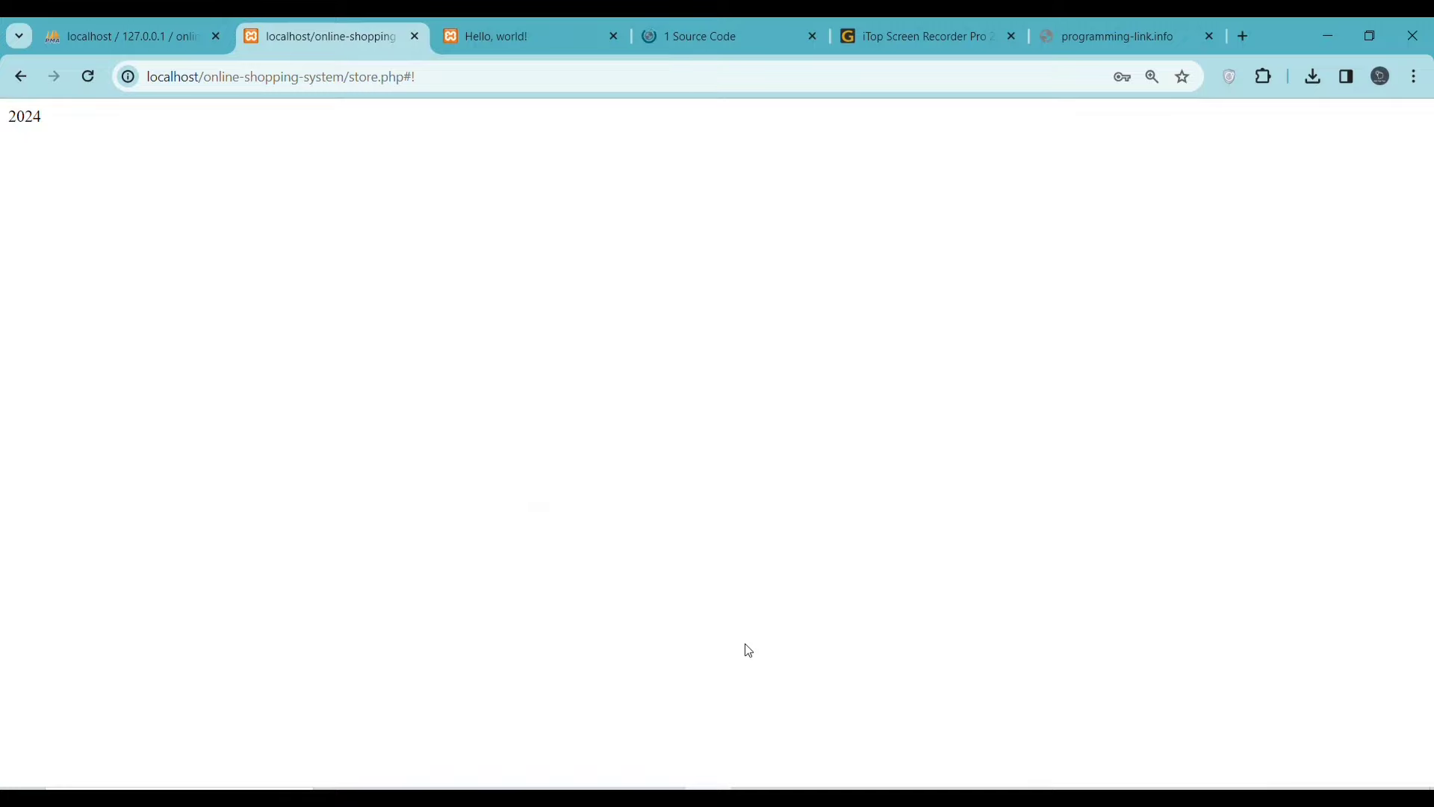
{"action": "left_click", "coordinate": [87, 76]}
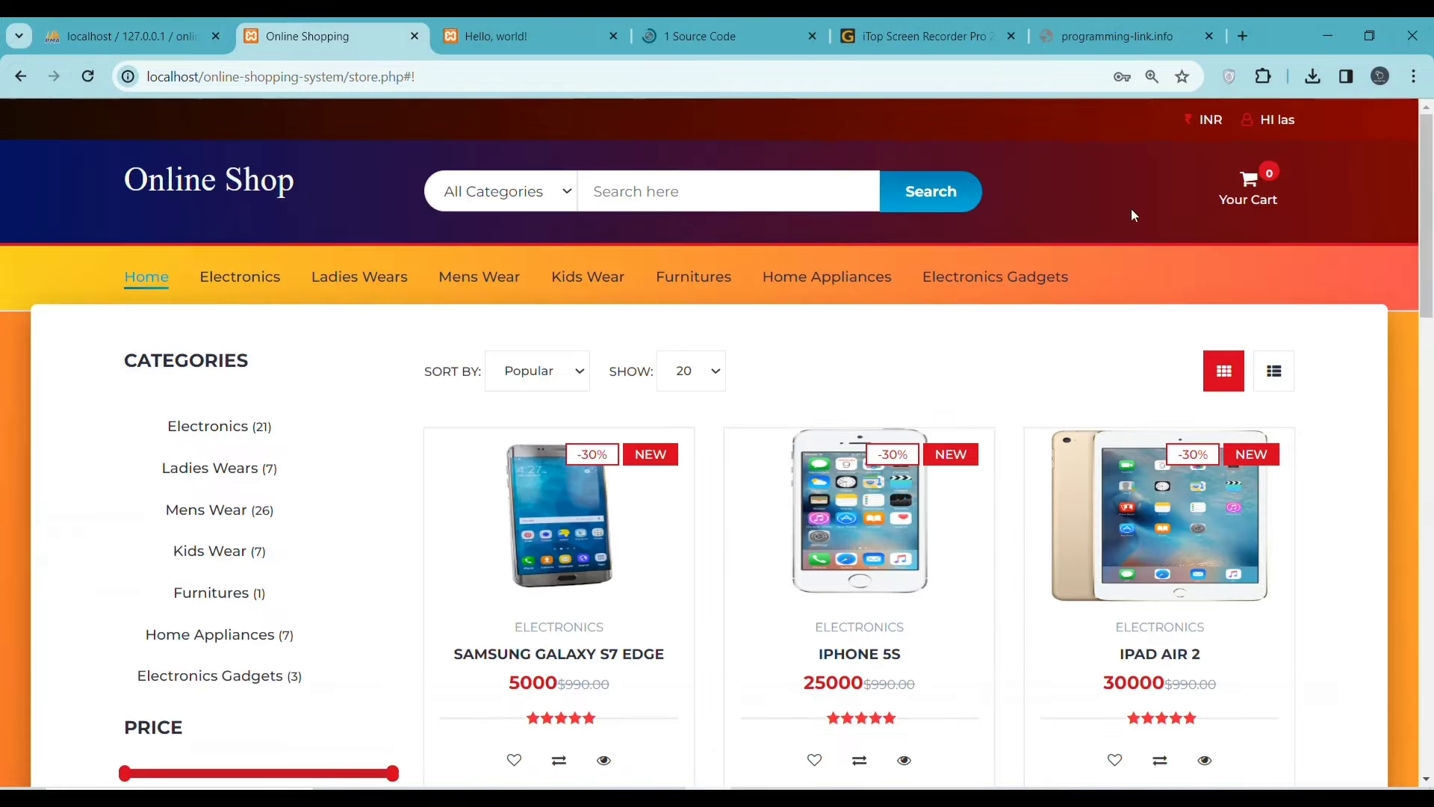
- Search with the Women then Men category and filter to Ladies Wears
{"action": "mouse_move", "coordinate": [1277, 121]}
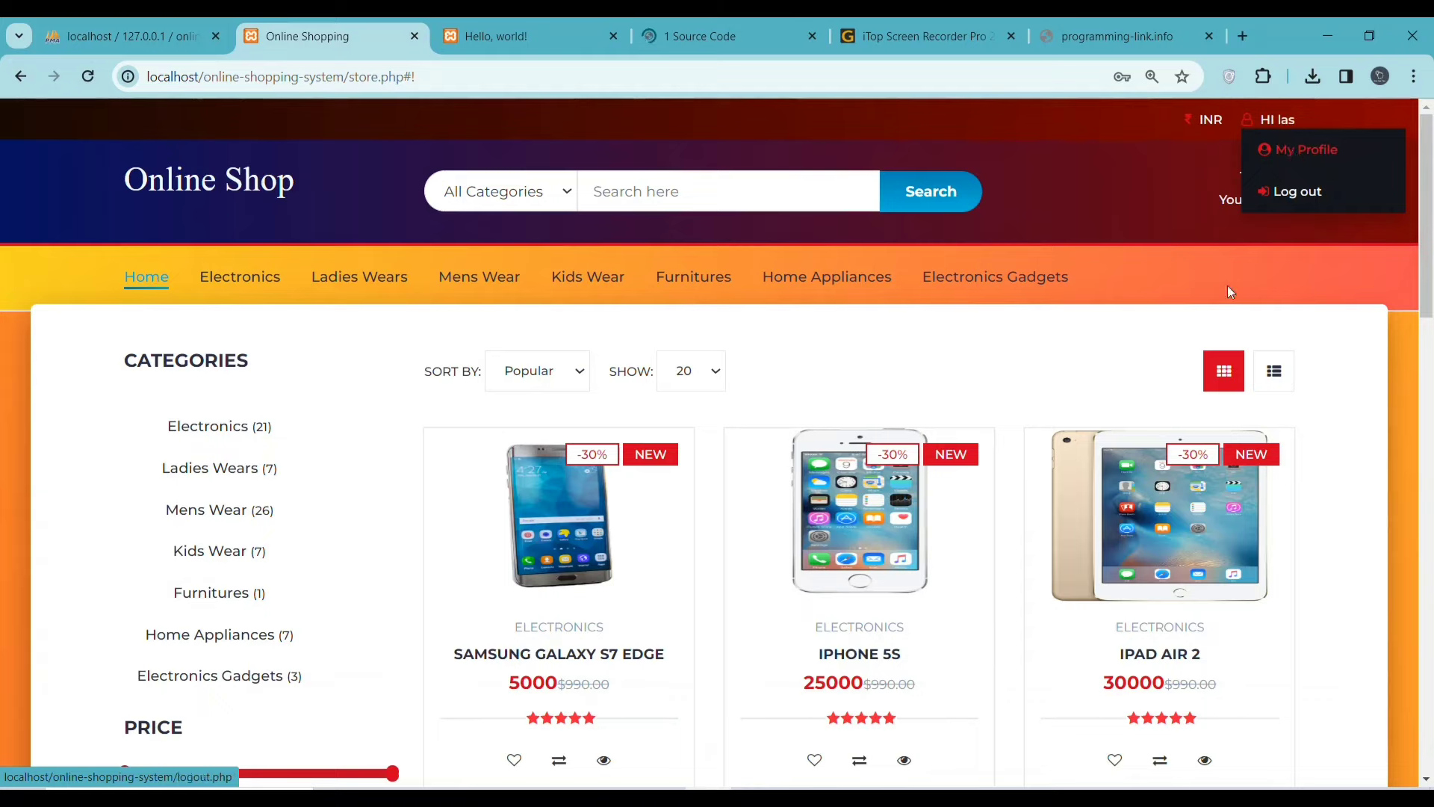
{"action": "scroll", "coordinate": [1027, 500], "scroll_direction": "down", "scroll_amount": 3}
{"action": "scroll", "coordinate": [1029, 538], "scroll_direction": "up", "scroll_amount": 2}
{"action": "scroll", "coordinate": [1031, 568], "scroll_direction": "up", "scroll_amount": 1}
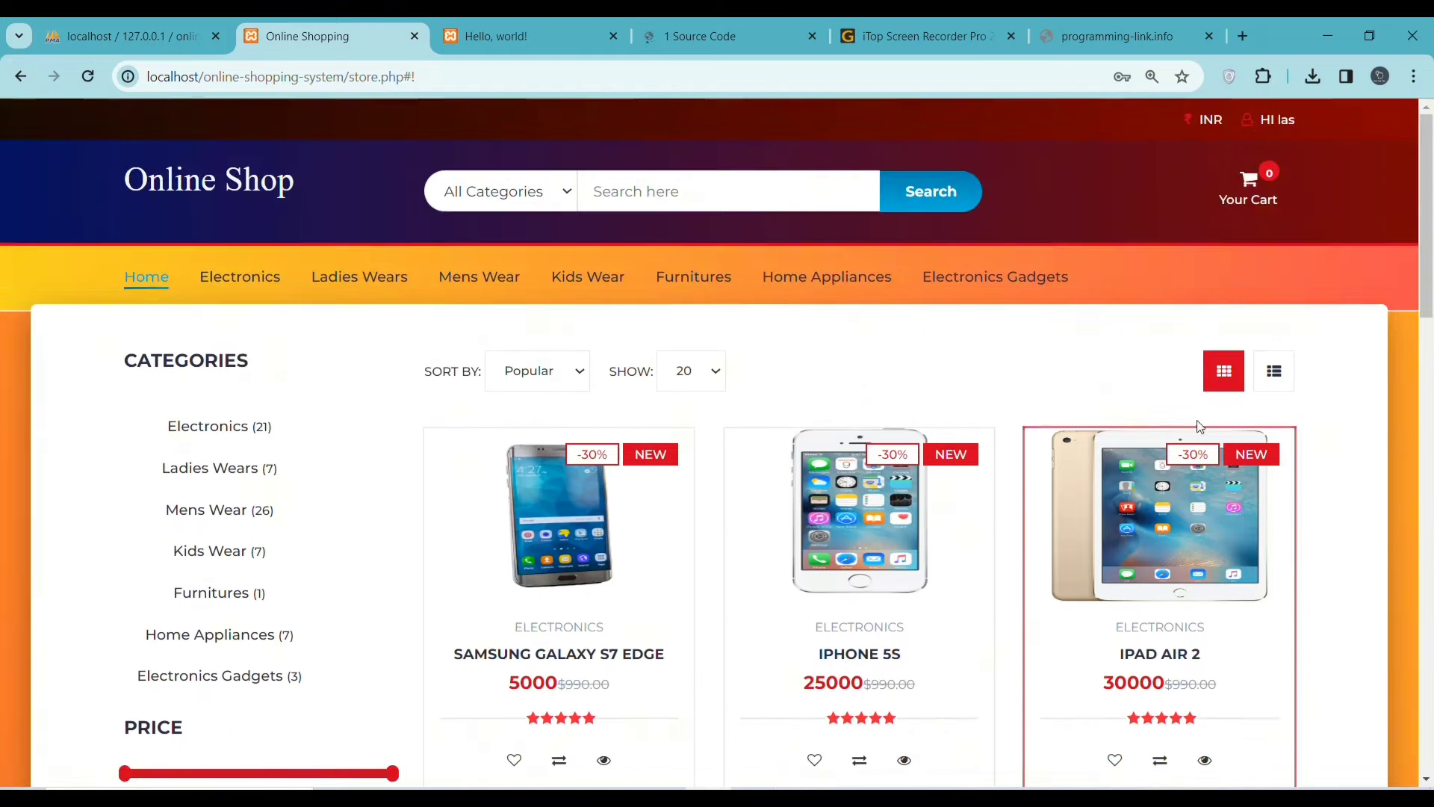
{"action": "left_click", "coordinate": [557, 202]}
{"action": "left_click", "coordinate": [478, 254]}
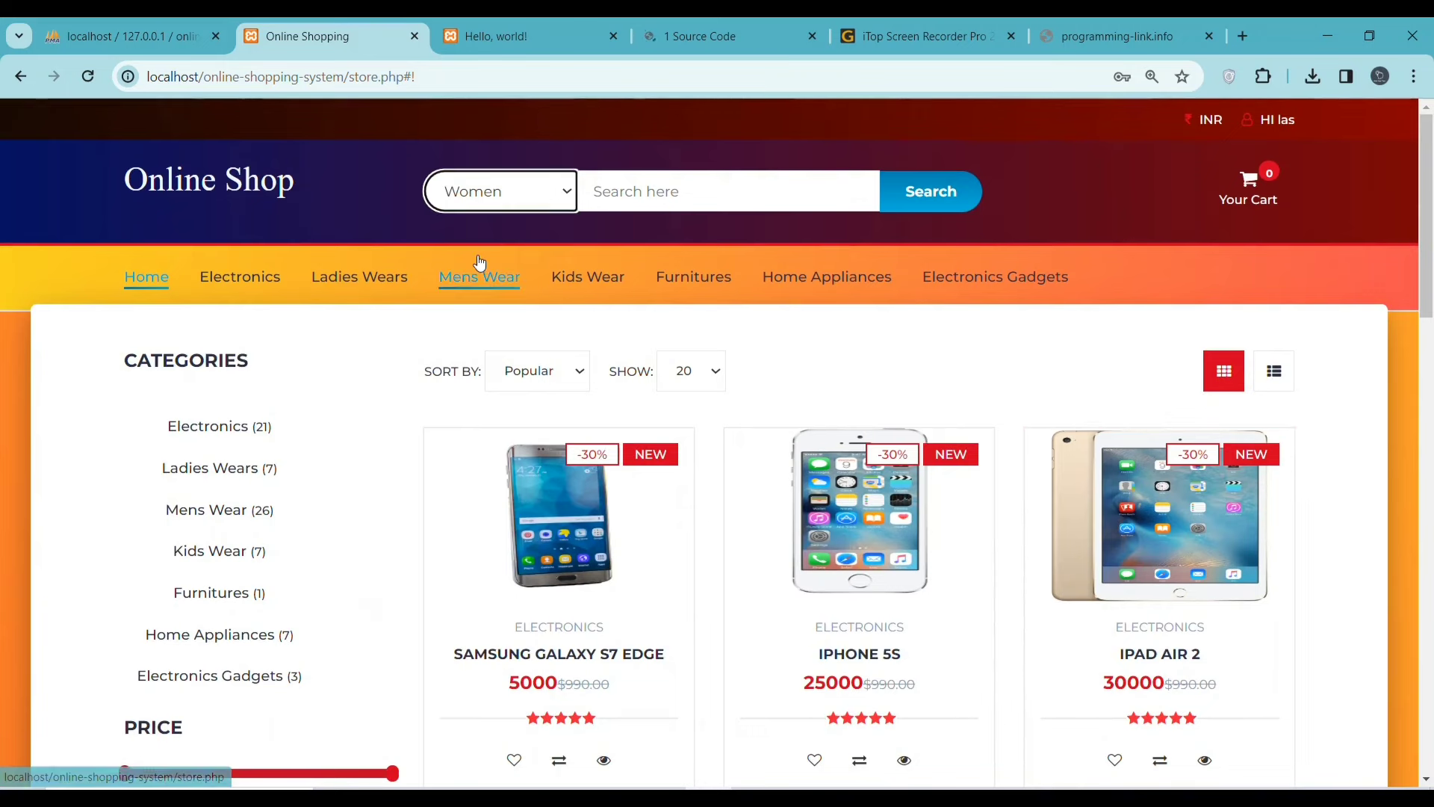
{"action": "left_click", "coordinate": [558, 192]}
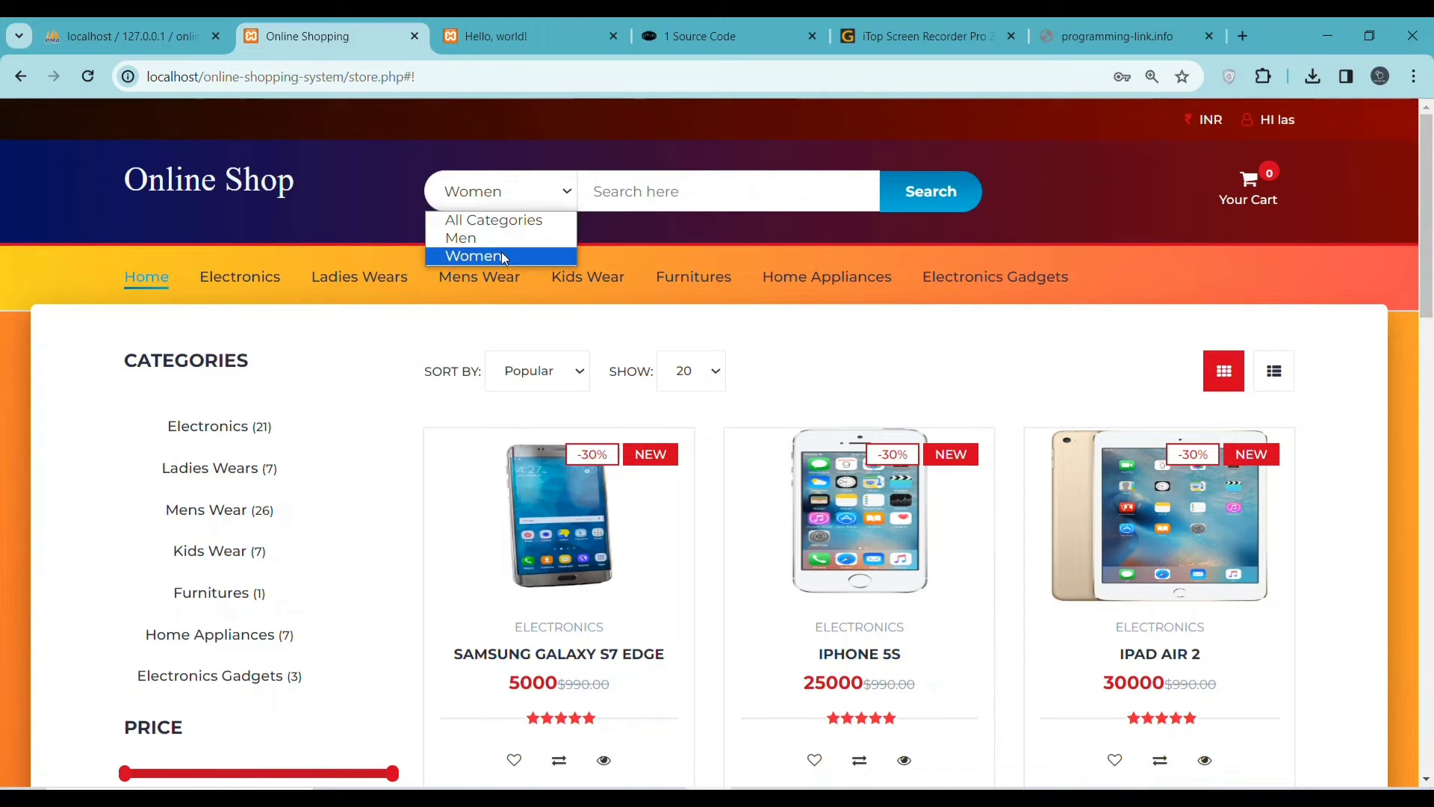
{"action": "left_click", "coordinate": [478, 238]}
{"action": "left_click", "coordinate": [918, 200]}
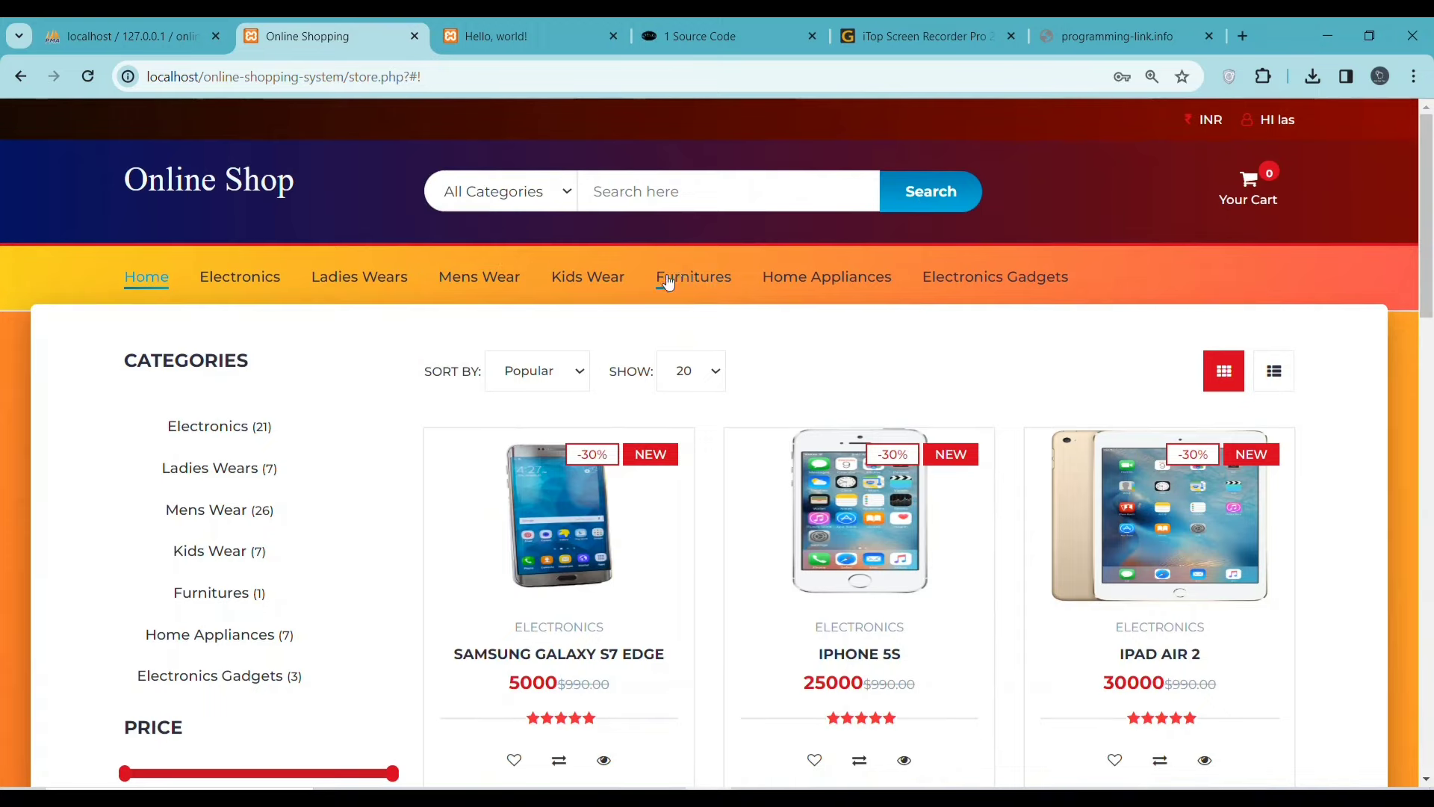
{"action": "left_click", "coordinate": [554, 370]}
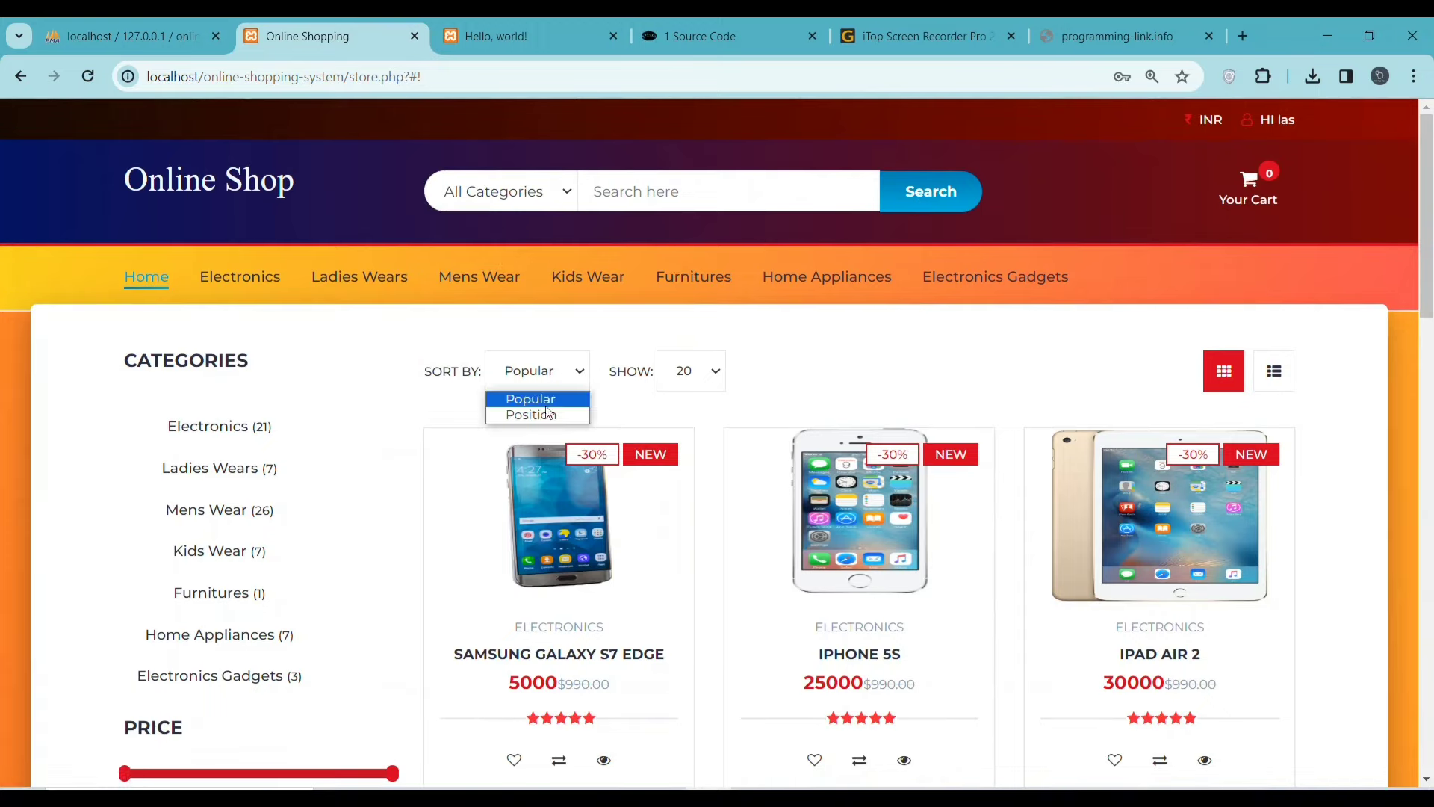
{"action": "left_click", "coordinate": [215, 482]}
- Filter products by the LG brand and add the Dell laptop to the cart
{"action": "scroll", "coordinate": [641, 605], "scroll_direction": "down", "scroll_amount": 4}
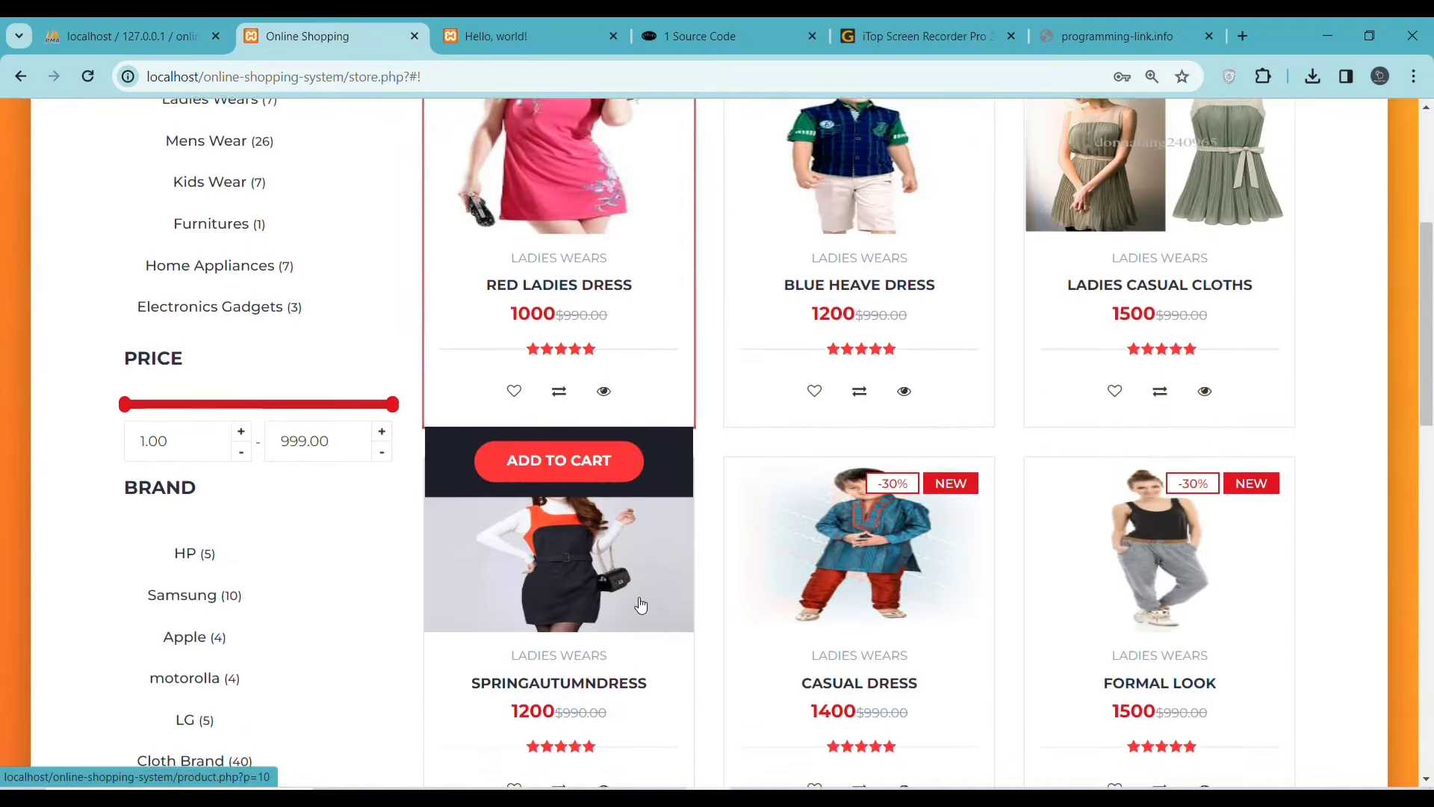
{"action": "scroll", "coordinate": [641, 605], "scroll_direction": "down", "scroll_amount": 4}
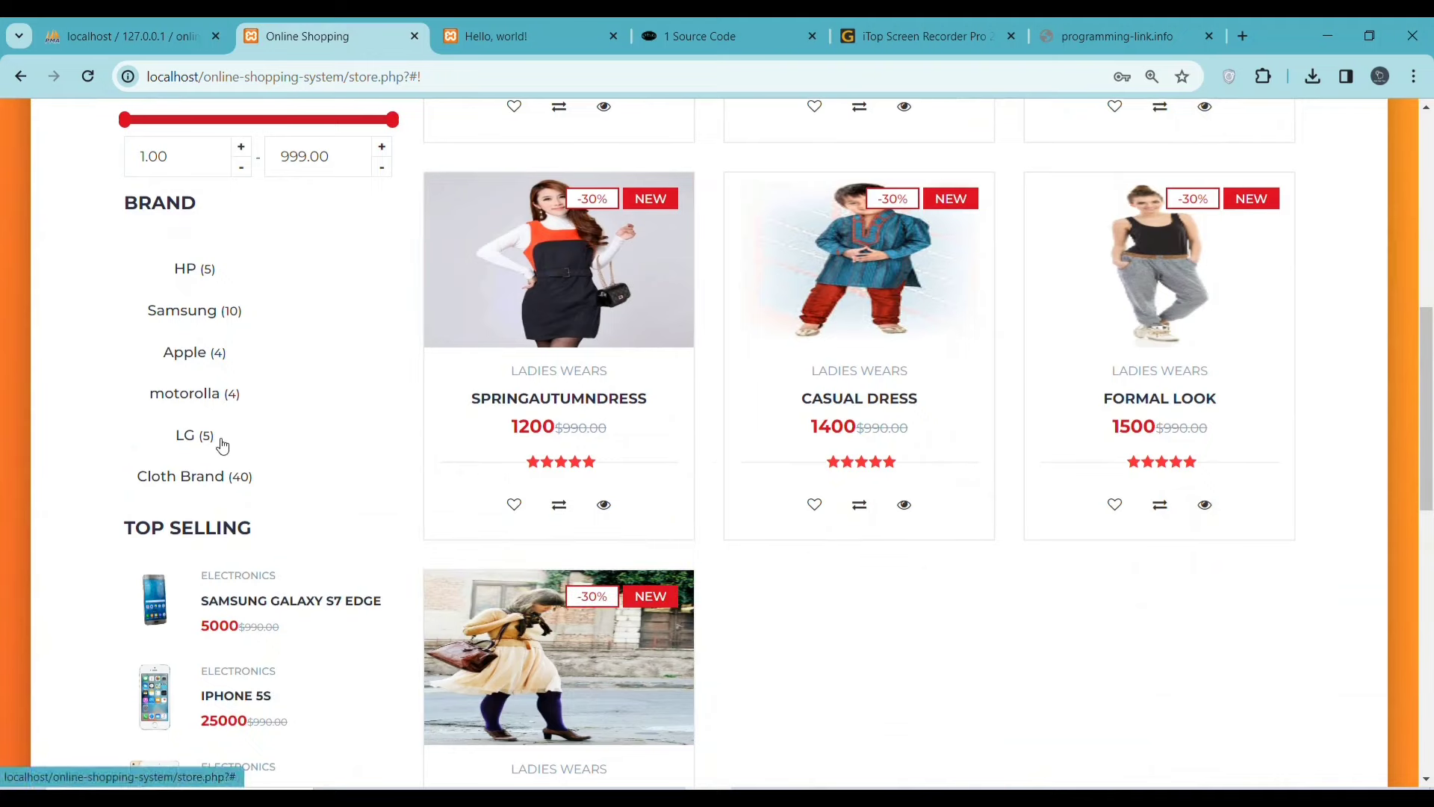
{"action": "left_click", "coordinate": [193, 435]}
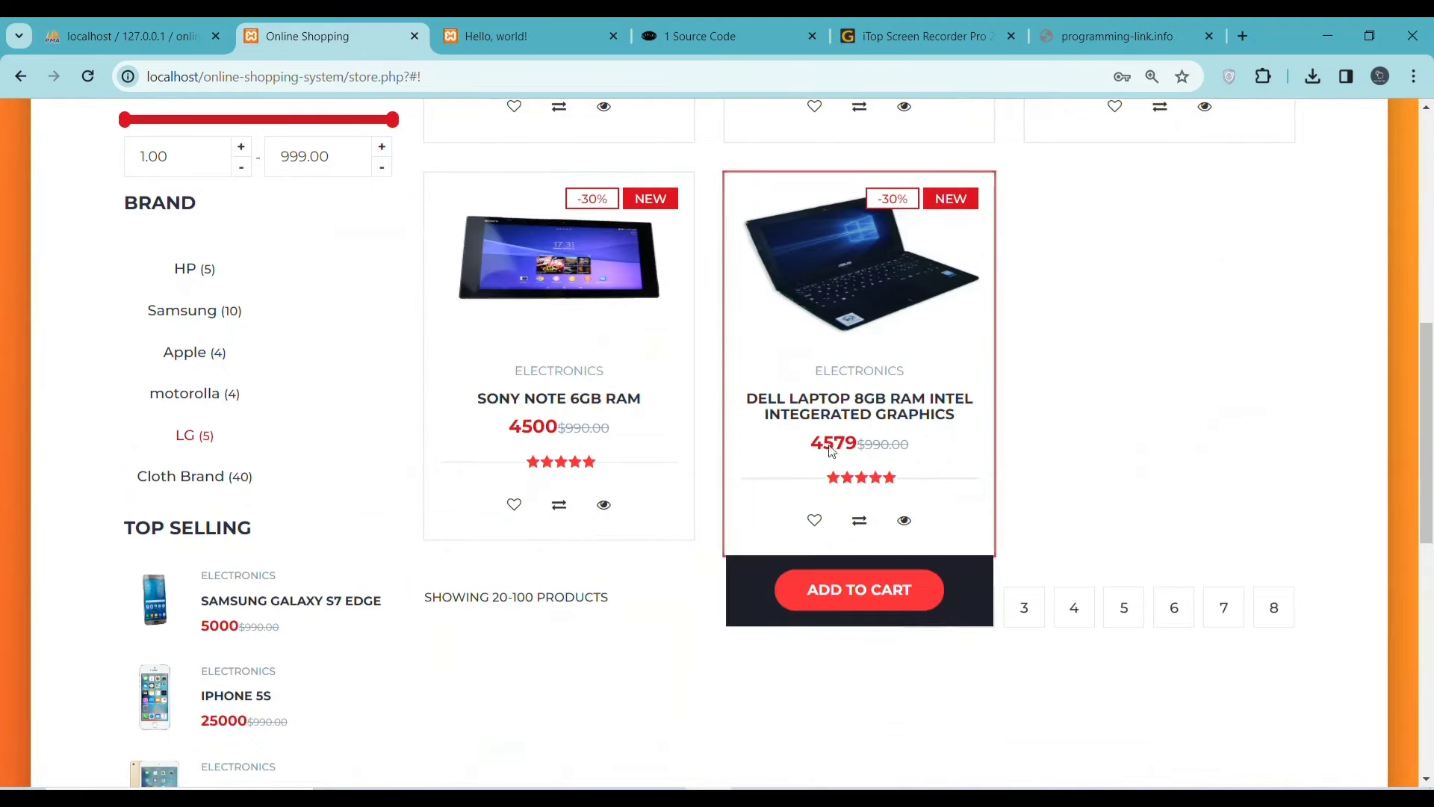
{"action": "left_click", "coordinate": [848, 597]}
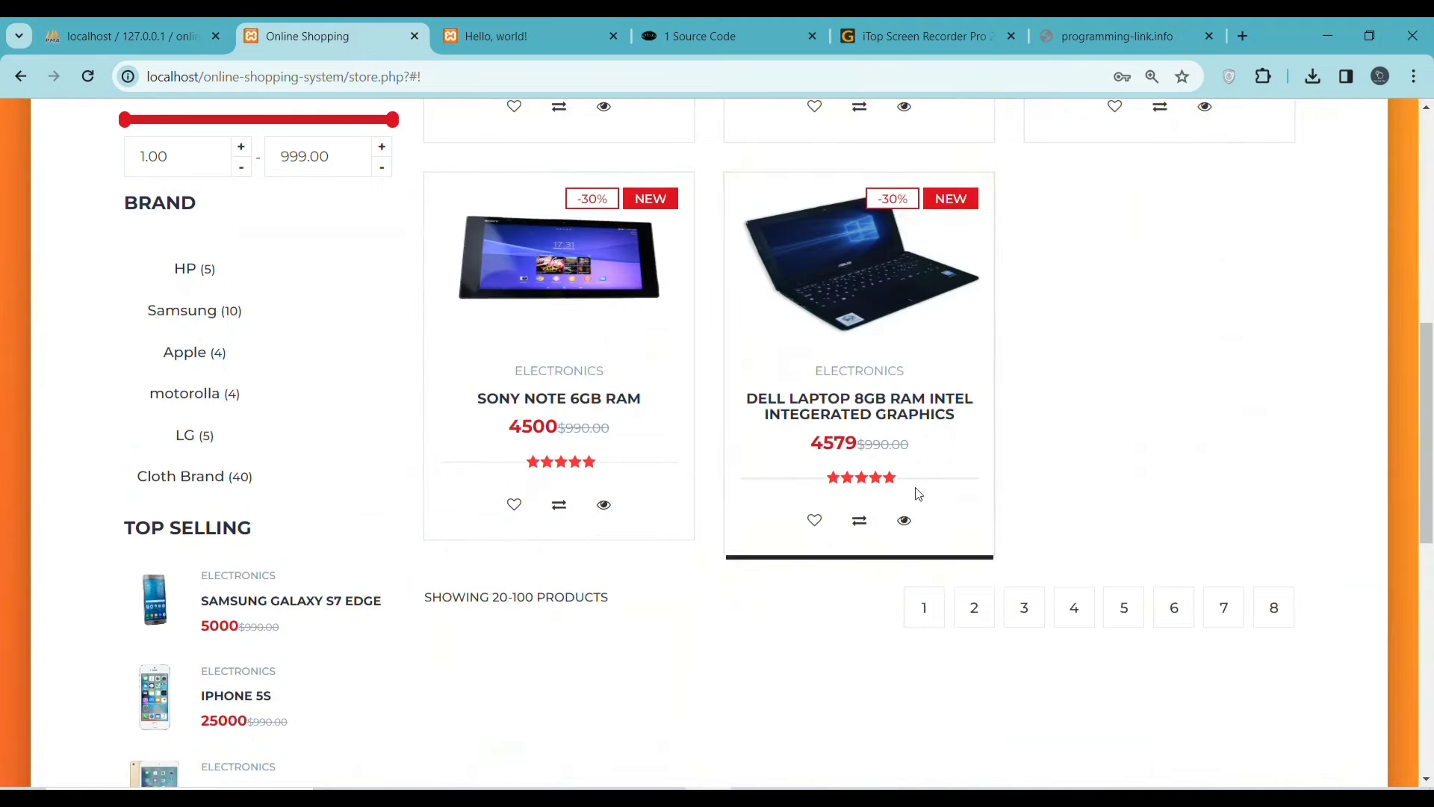
- Open the full cart and proceed to checkout, showing the $4579 total
{"action": "scroll", "coordinate": [1082, 485], "scroll_direction": "up", "scroll_amount": 9}
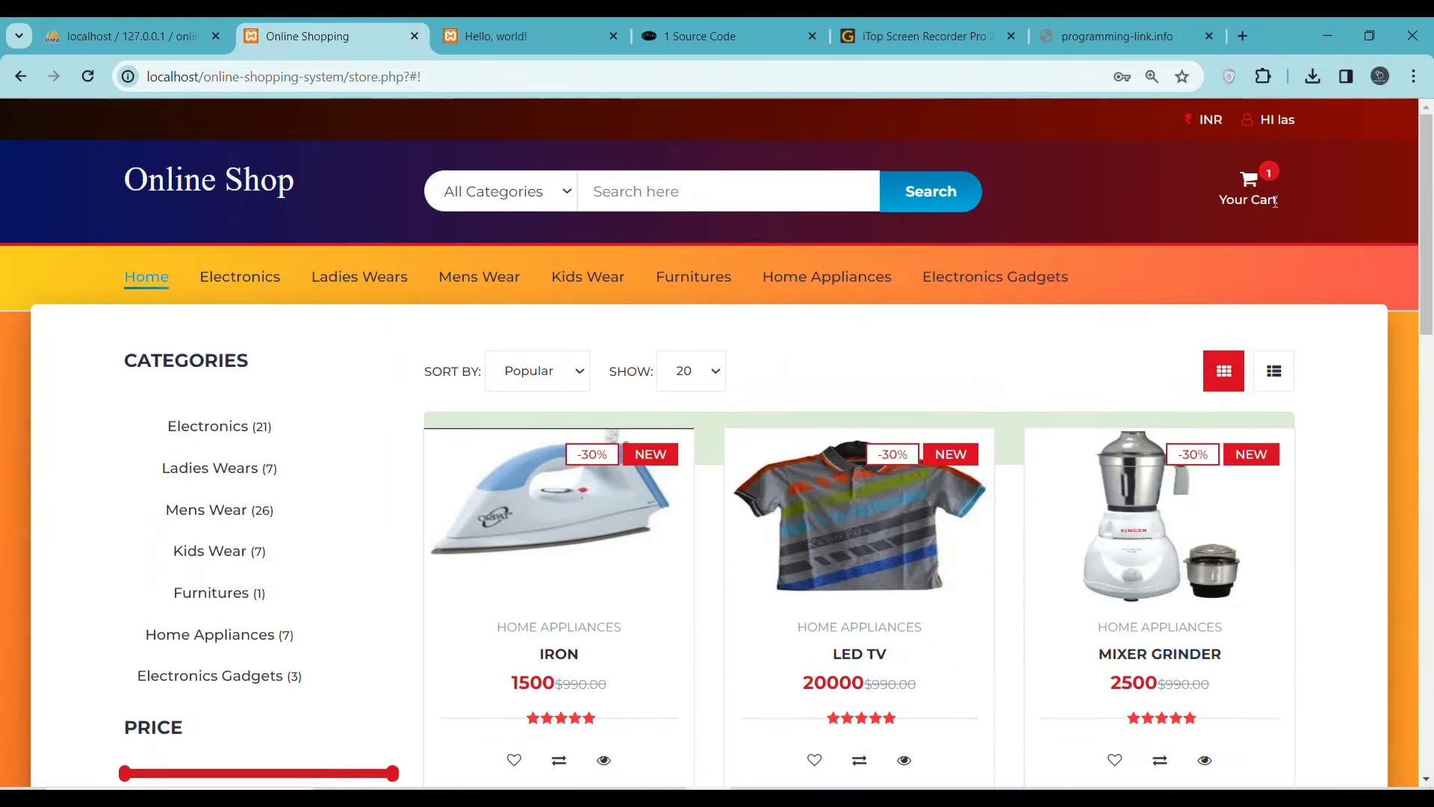
{"action": "left_click", "coordinate": [1267, 179]}
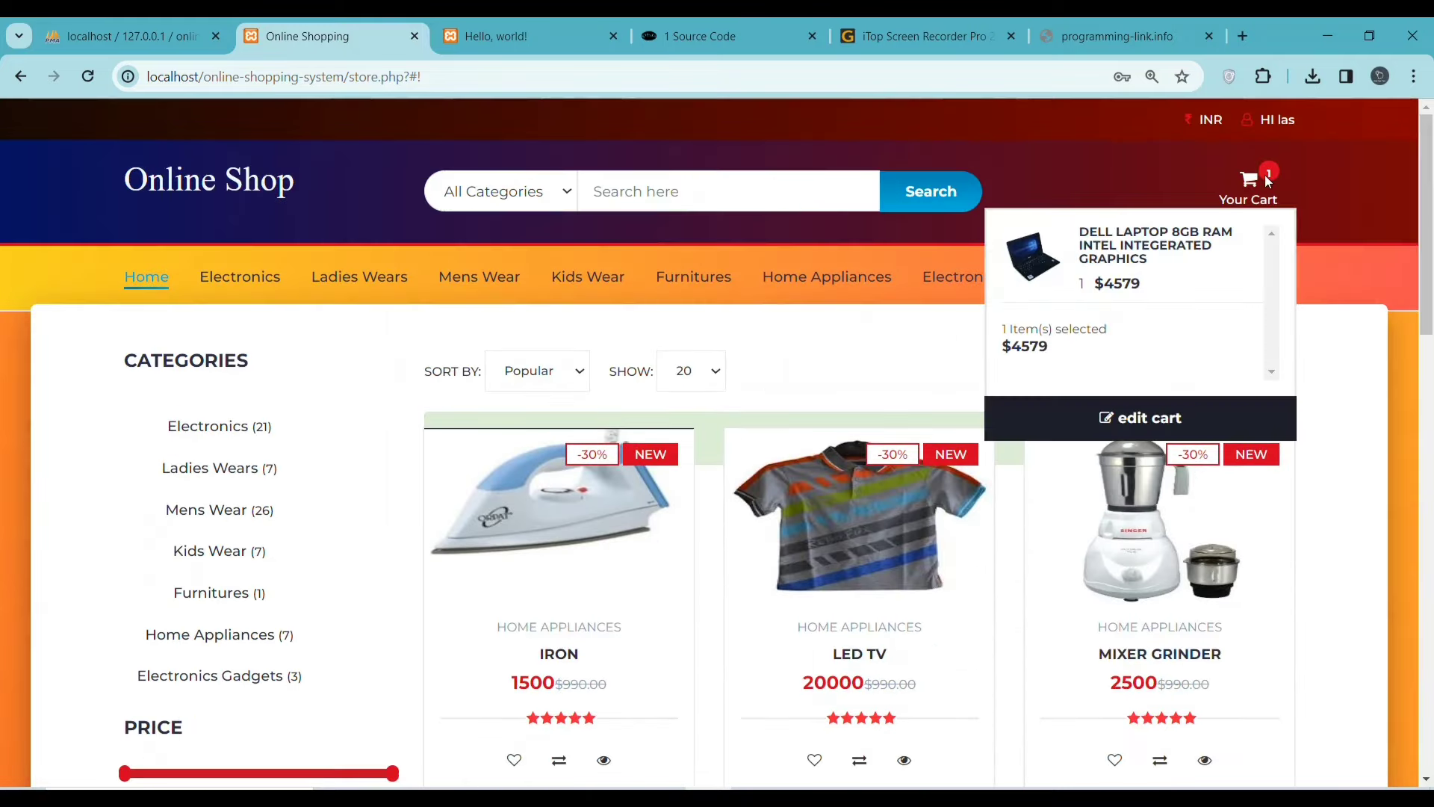
{"action": "left_click", "coordinate": [1129, 420]}
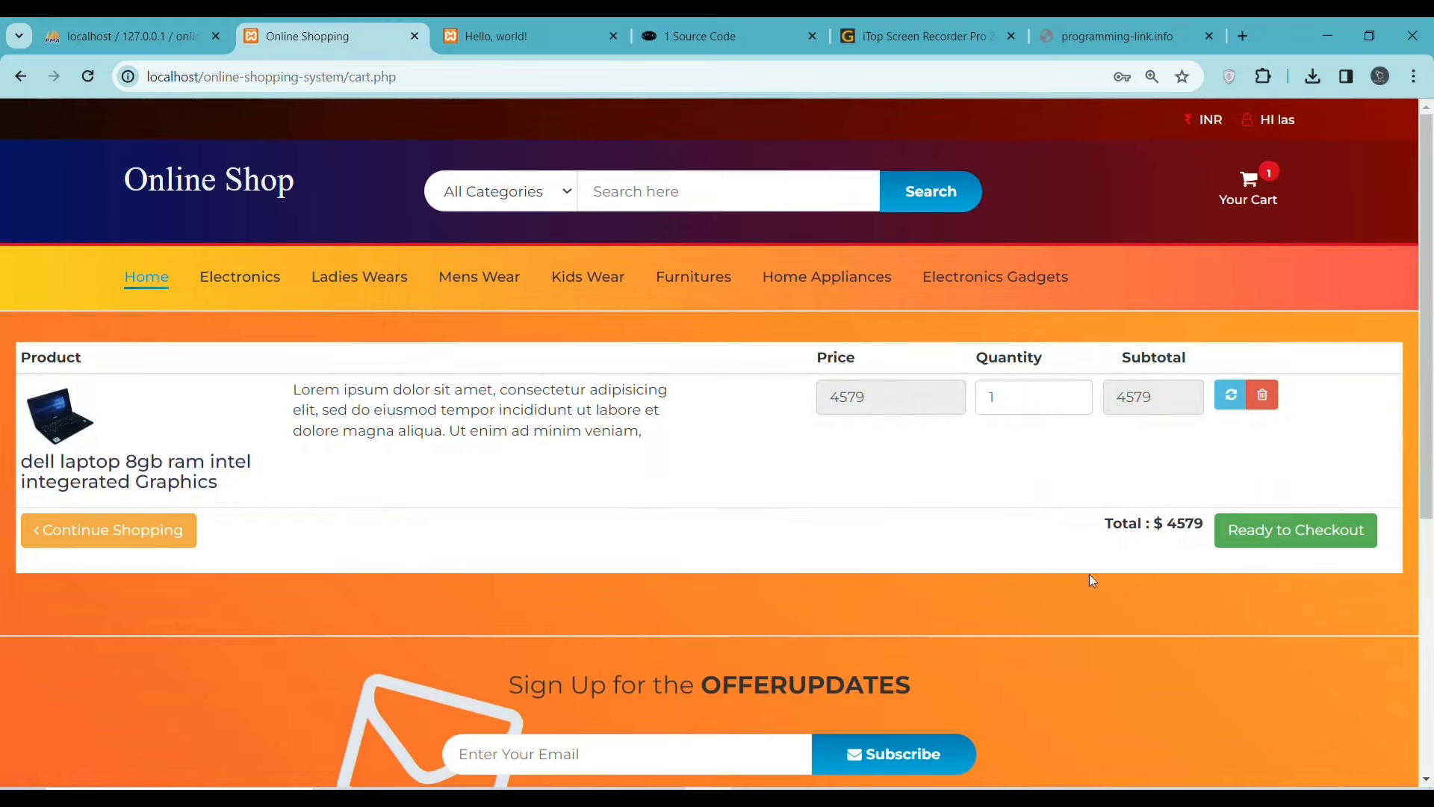
{"action": "left_click", "coordinate": [1296, 532]}
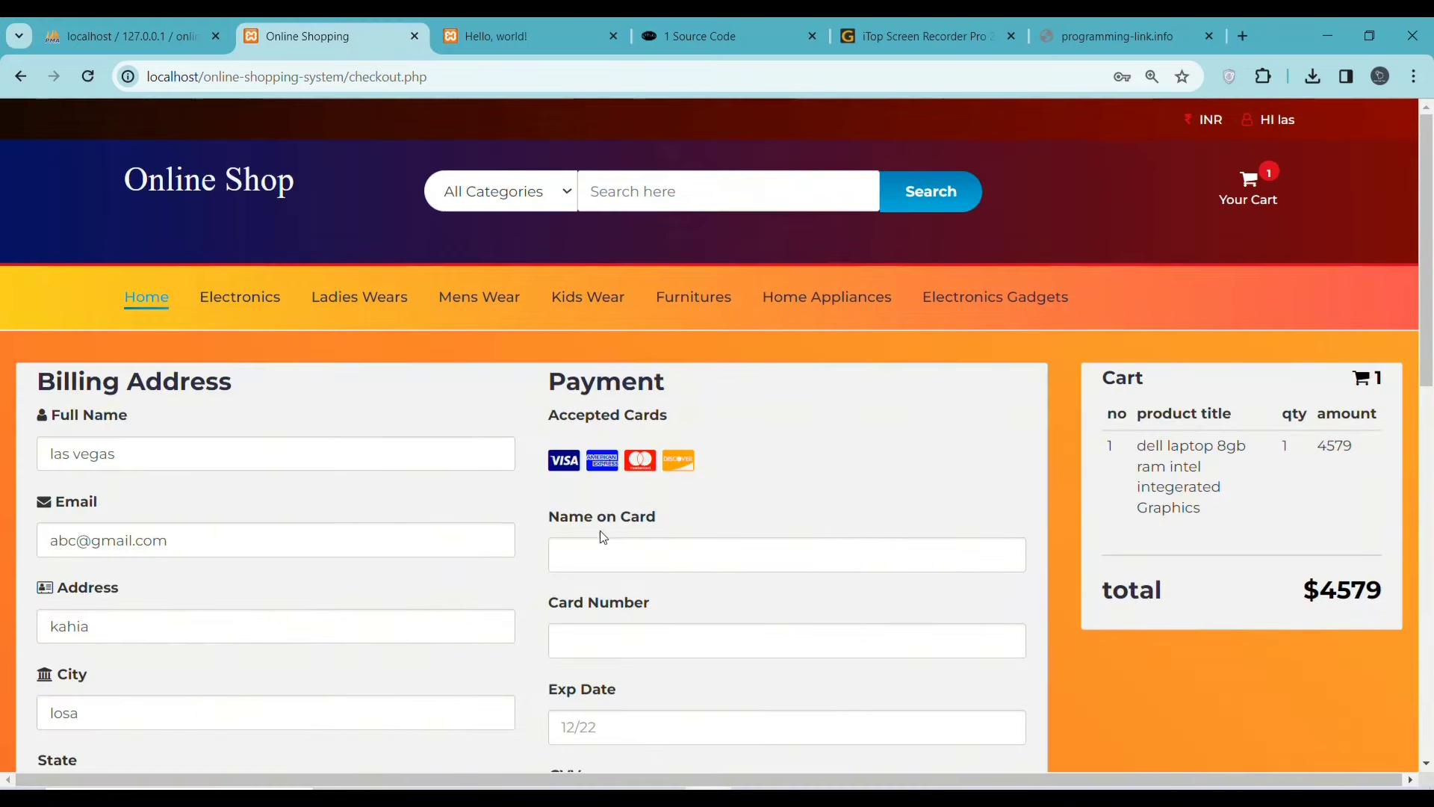
{"action": "scroll", "coordinate": [545, 526], "scroll_direction": "down", "scroll_amount": 6}
{"action": "scroll", "coordinate": [747, 463], "scroll_direction": "up", "scroll_amount": 6}
- Browse the admin Dashboard, Orders, Add Products, Manage User and Add User pages
{"action": "left_click", "coordinate": [499, 30]}
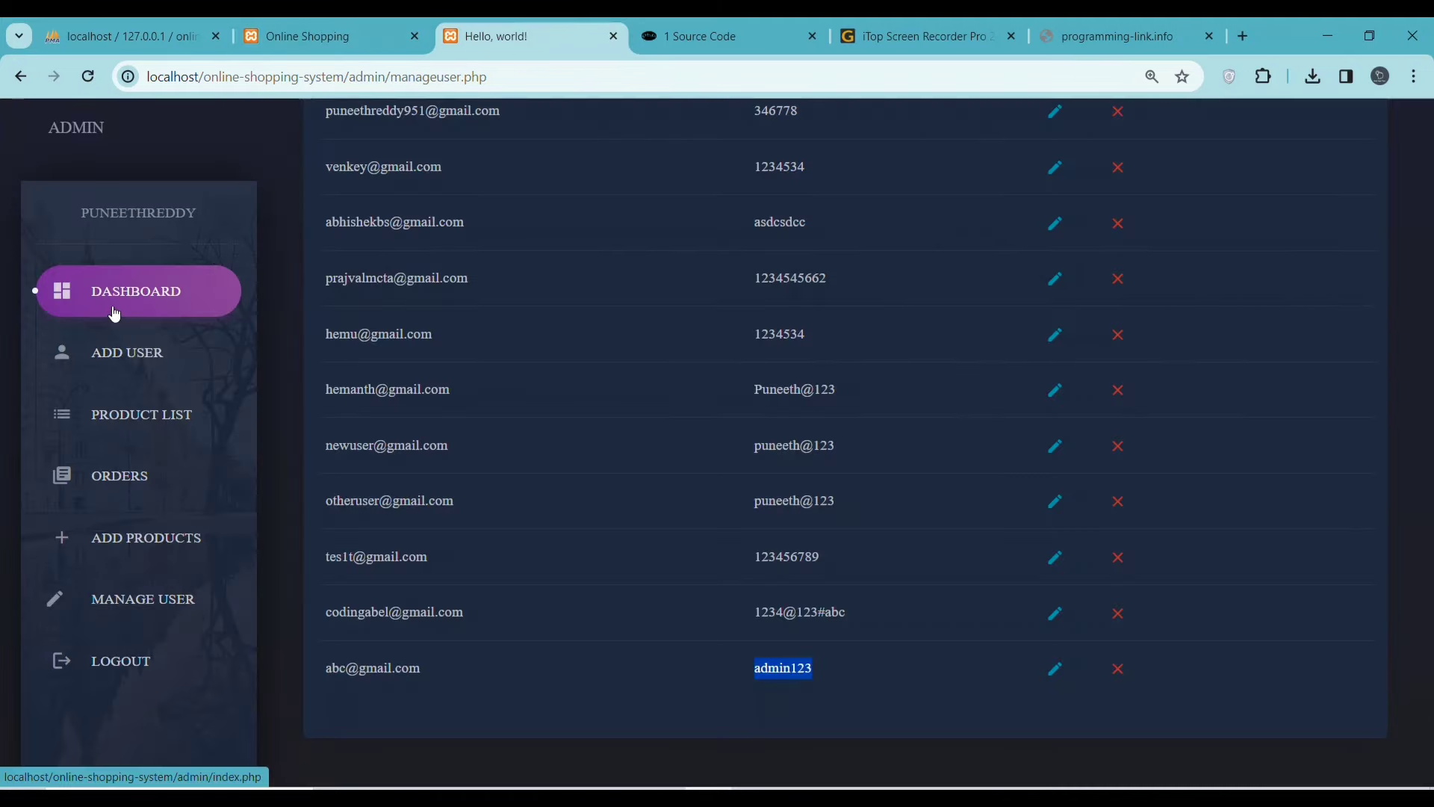
{"action": "left_click", "coordinate": [120, 290]}
{"action": "left_click", "coordinate": [148, 487]}
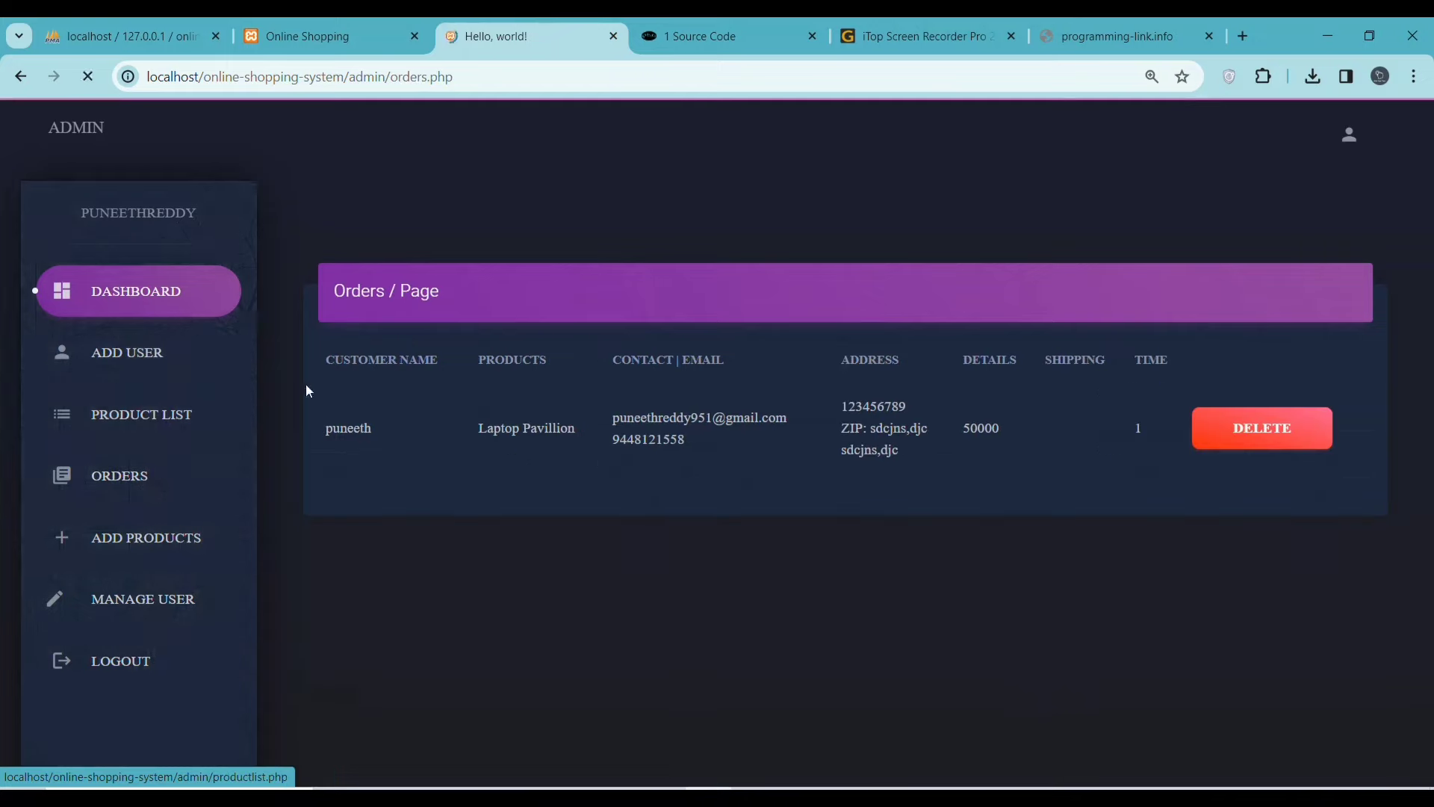
{"action": "left_click", "coordinate": [134, 538]}
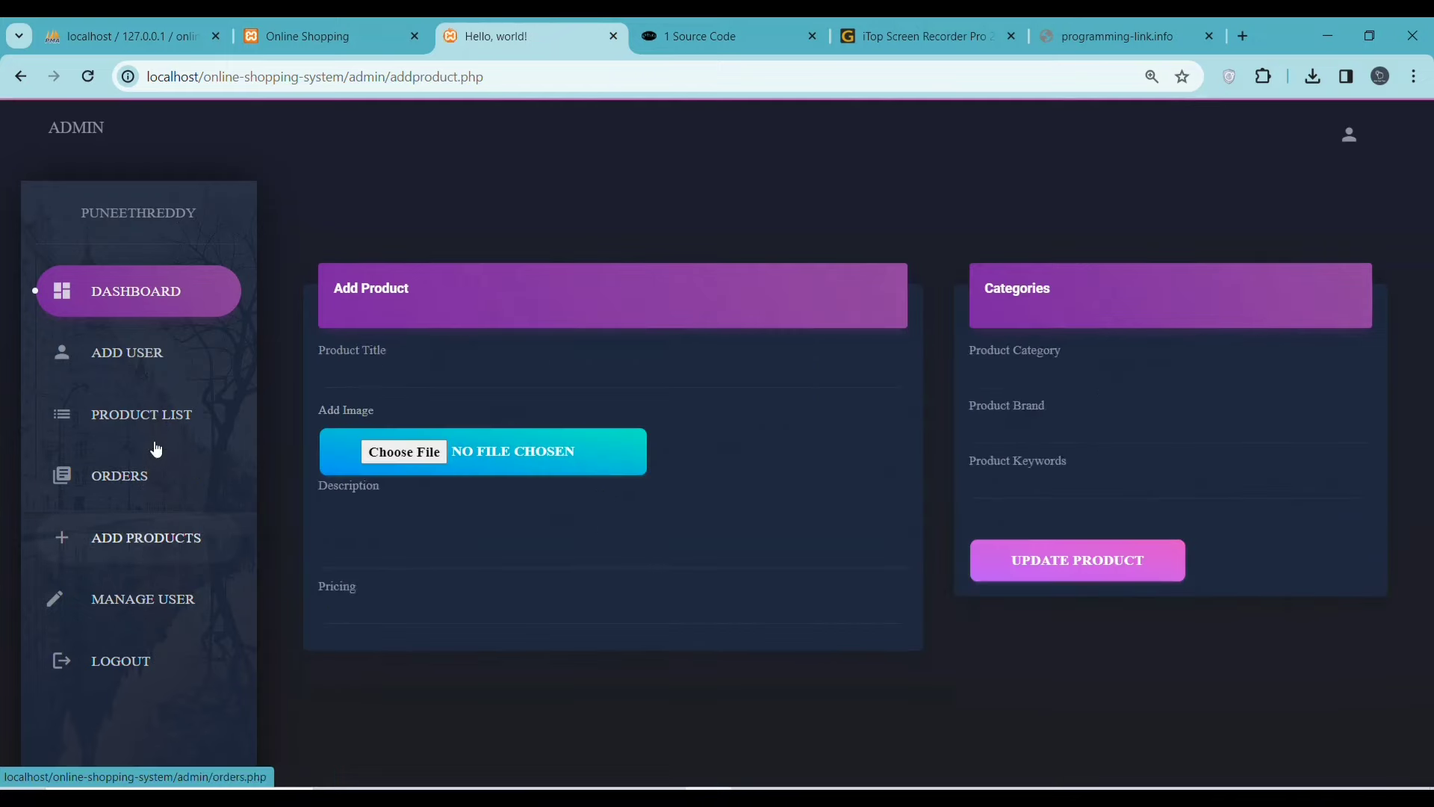
{"action": "left_click", "coordinate": [142, 601]}
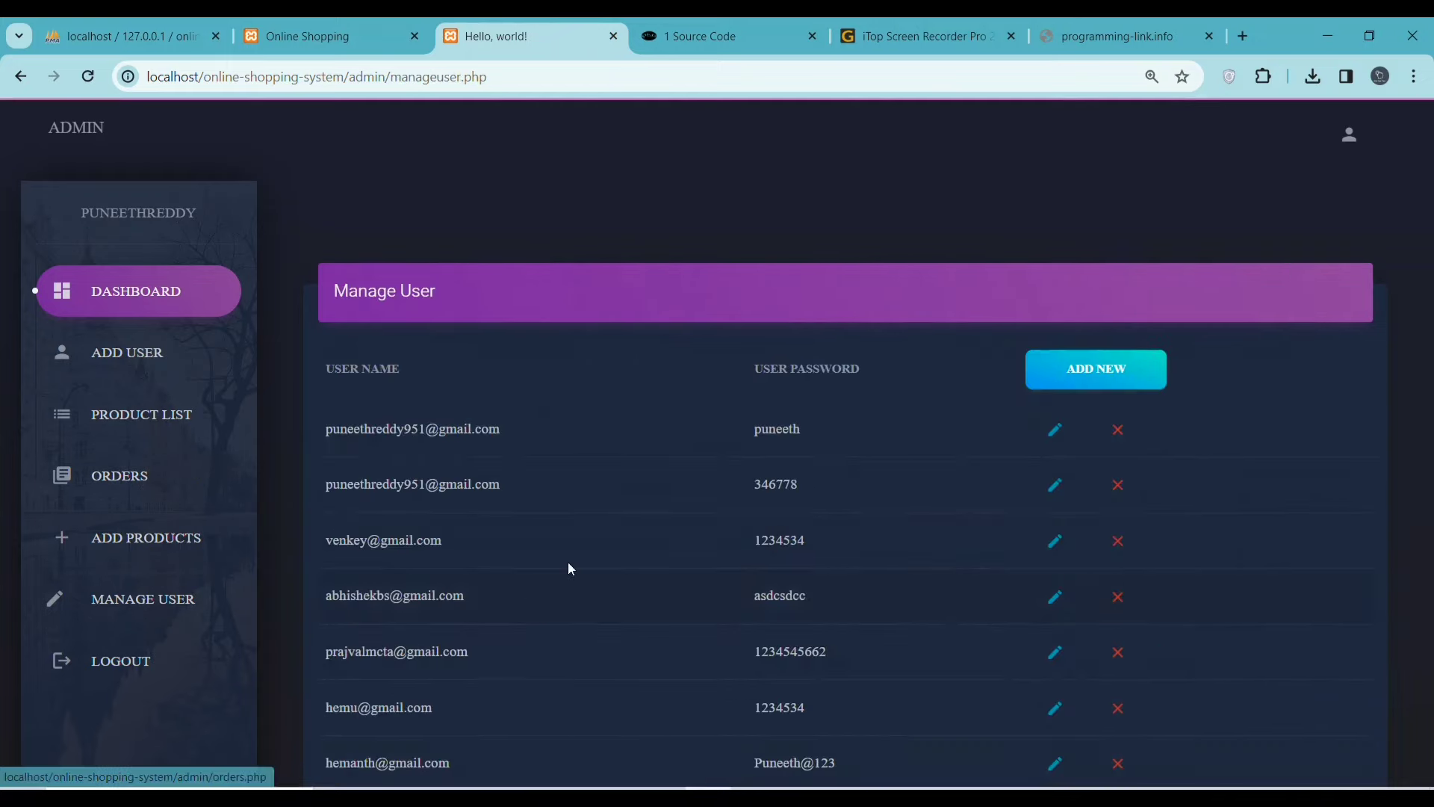
{"action": "scroll", "coordinate": [572, 545], "scroll_direction": "down", "scroll_amount": 7}
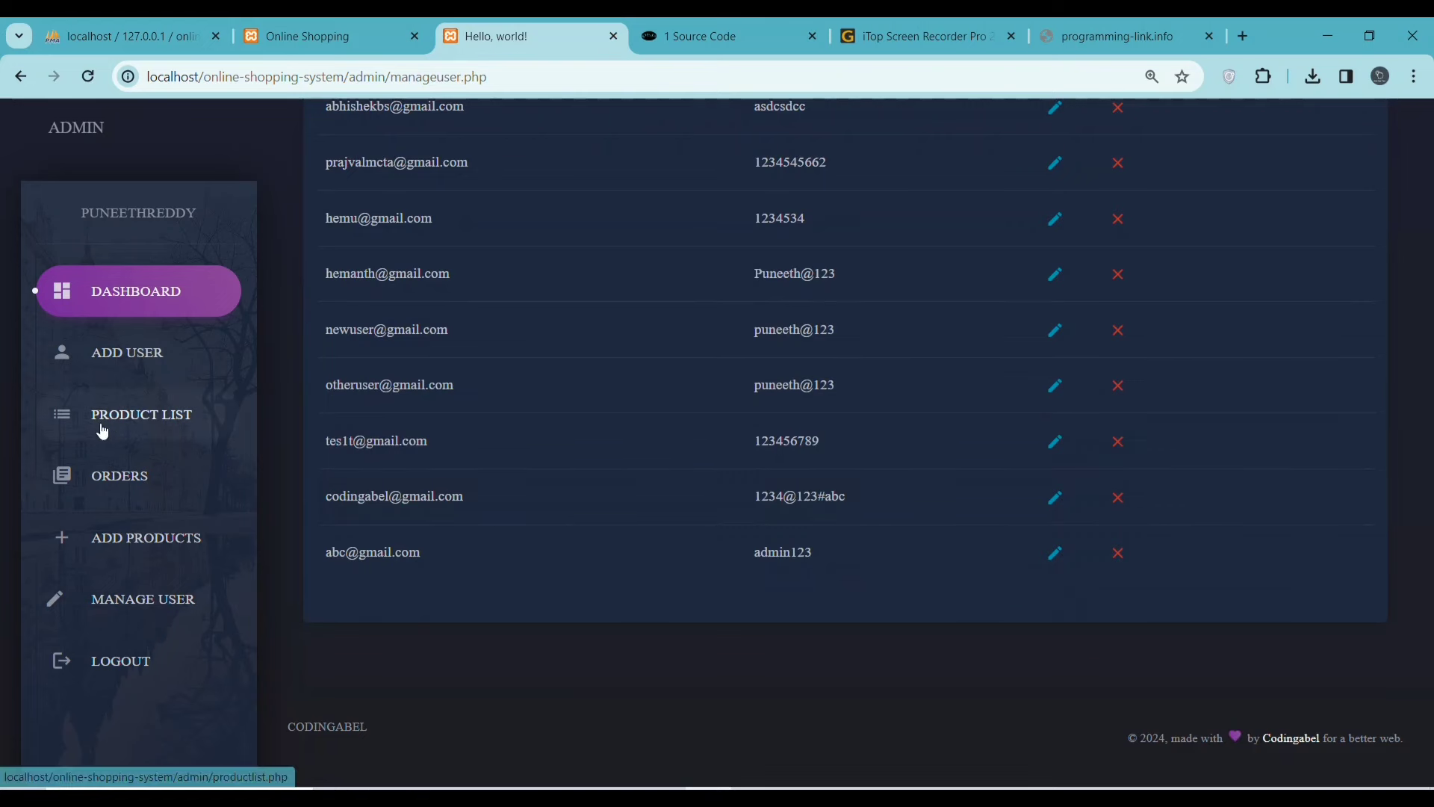
{"action": "left_click", "coordinate": [118, 352]}
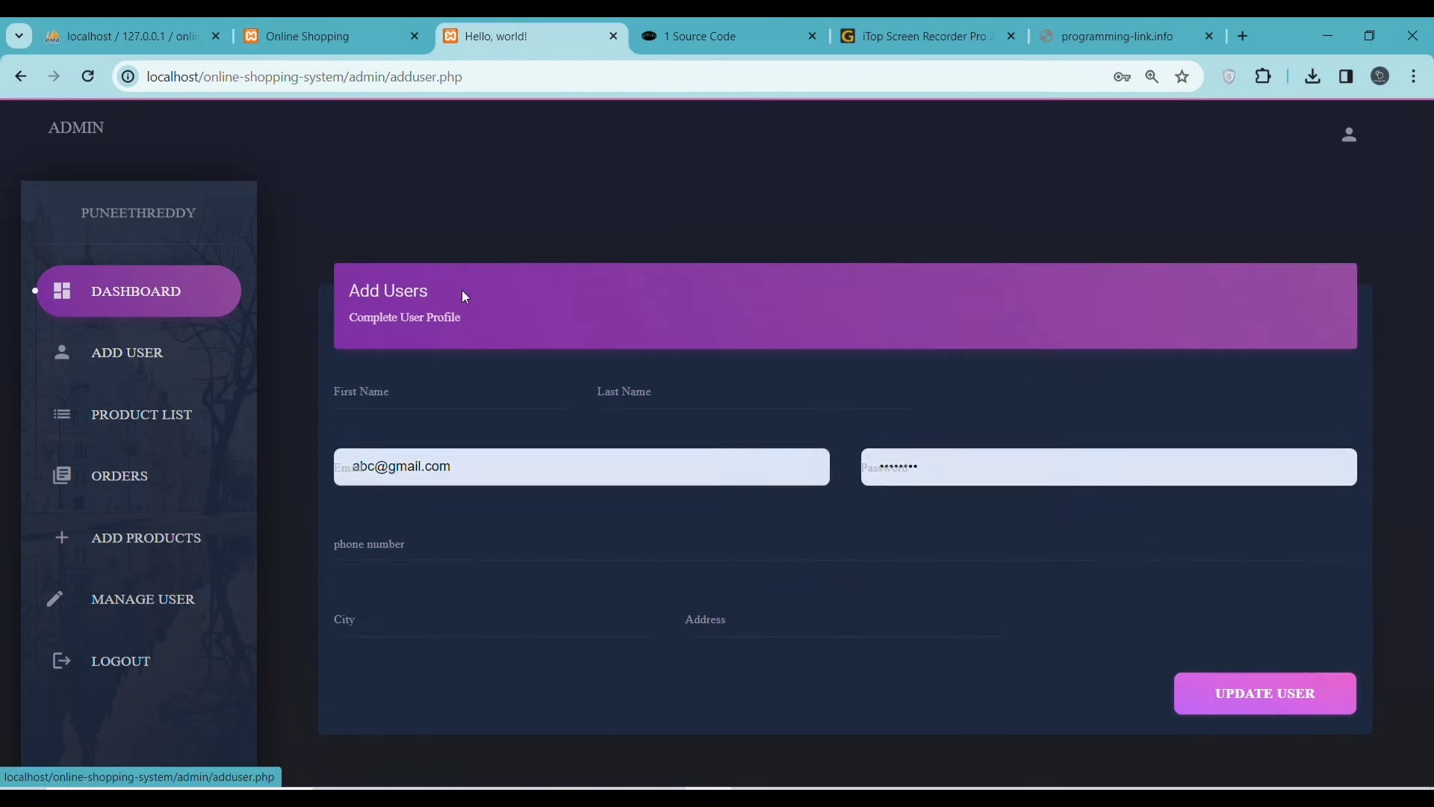
- Return to the shop, open the Electronics listing and scroll down to the offer-updates sign-up and footer
{"action": "left_click", "coordinate": [342, 29]}
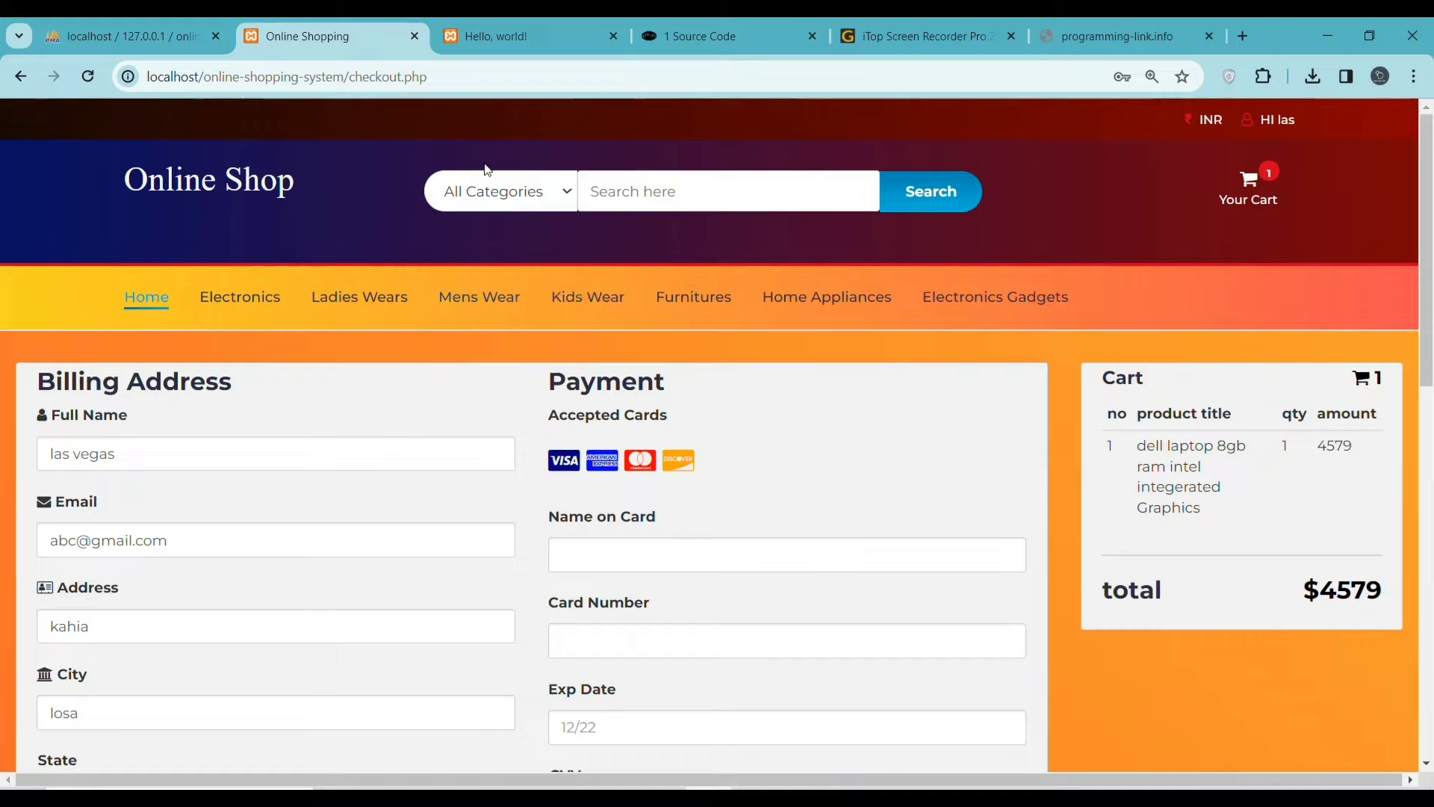
{"action": "left_click", "coordinate": [254, 299]}
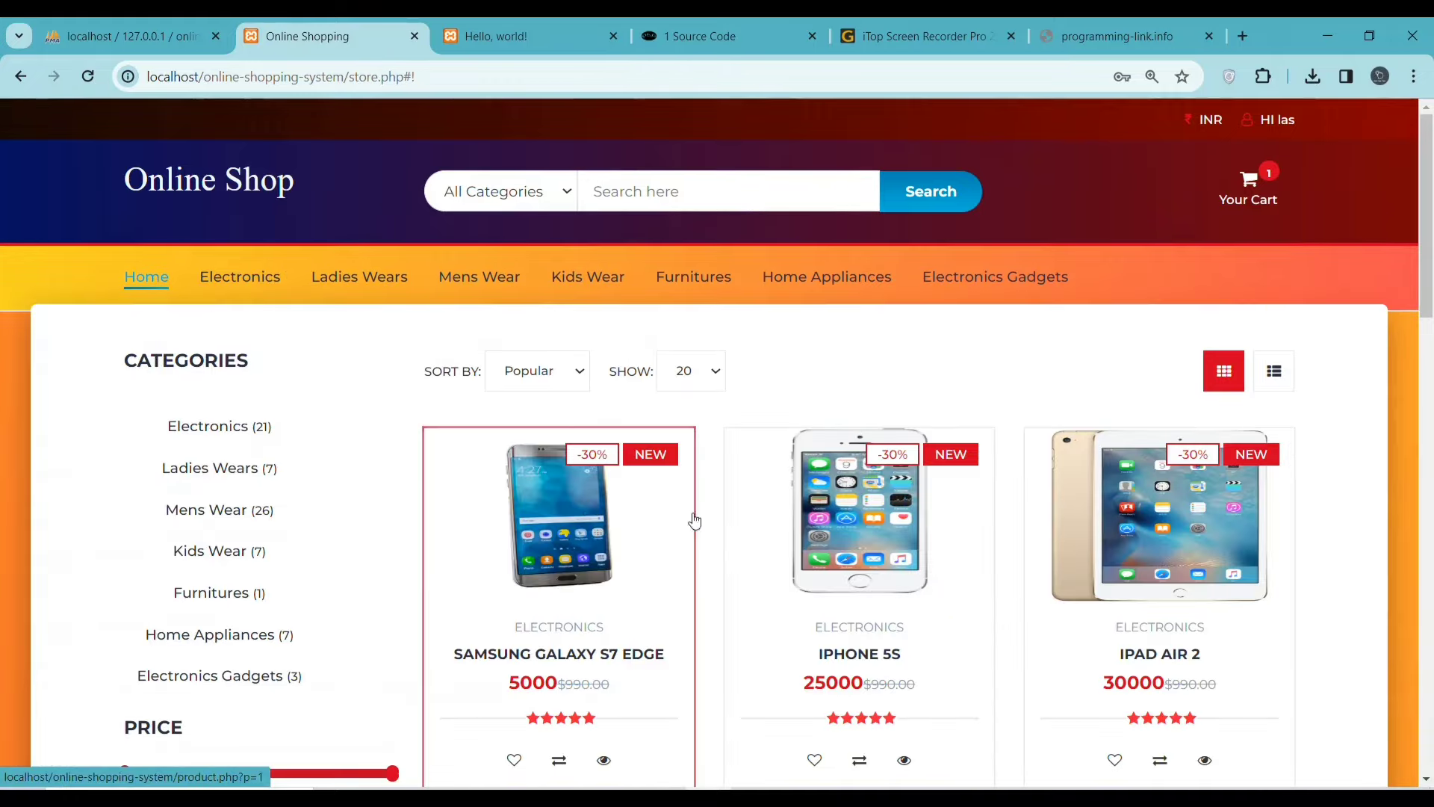
{"action": "scroll", "coordinate": [623, 559], "scroll_direction": "down", "scroll_amount": 5}
{"action": "scroll", "coordinate": [623, 558], "scroll_direction": "down", "scroll_amount": 8}
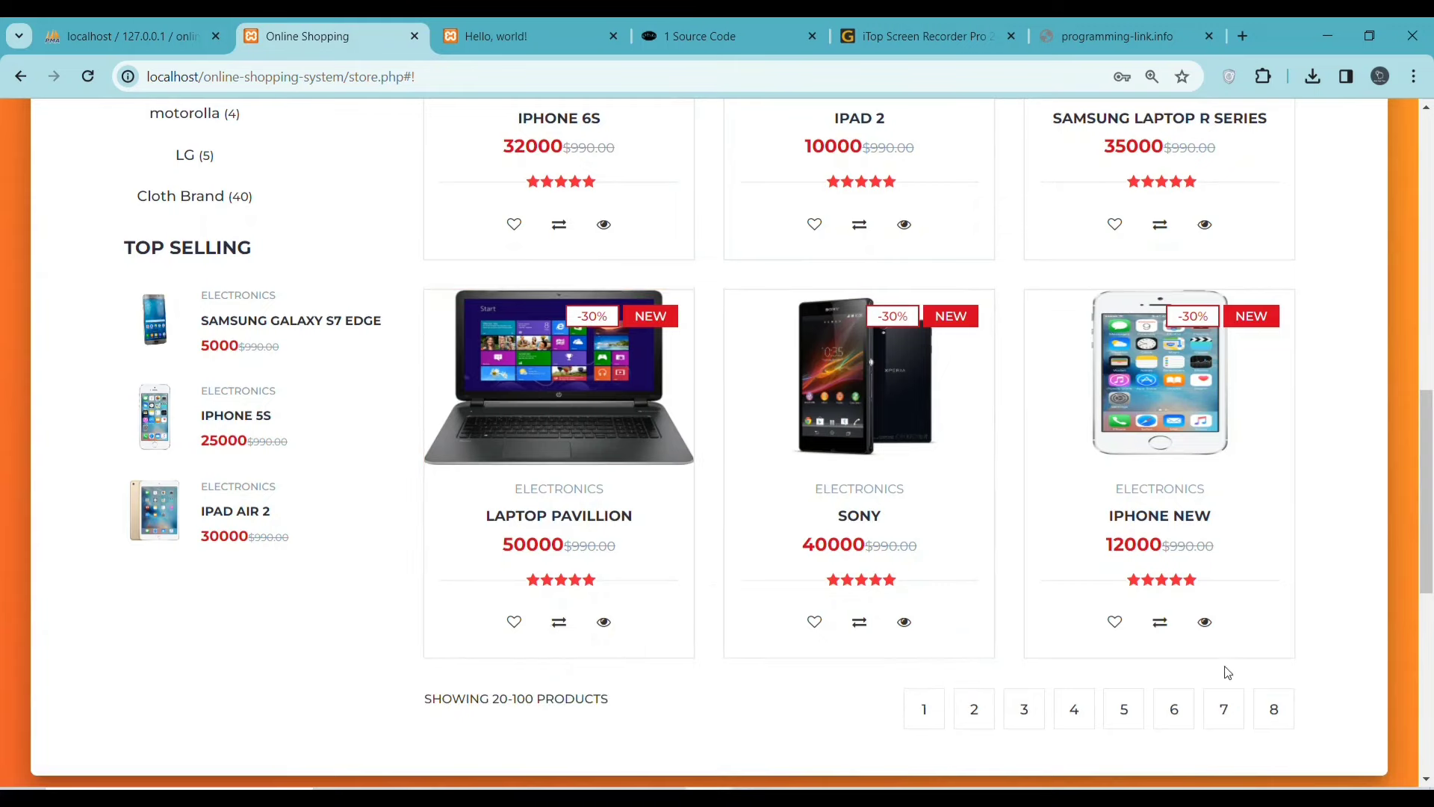
{"action": "scroll", "coordinate": [1125, 670], "scroll_direction": "down", "scroll_amount": 3}
{"action": "scroll", "coordinate": [1122, 670], "scroll_direction": "down", "scroll_amount": 4}
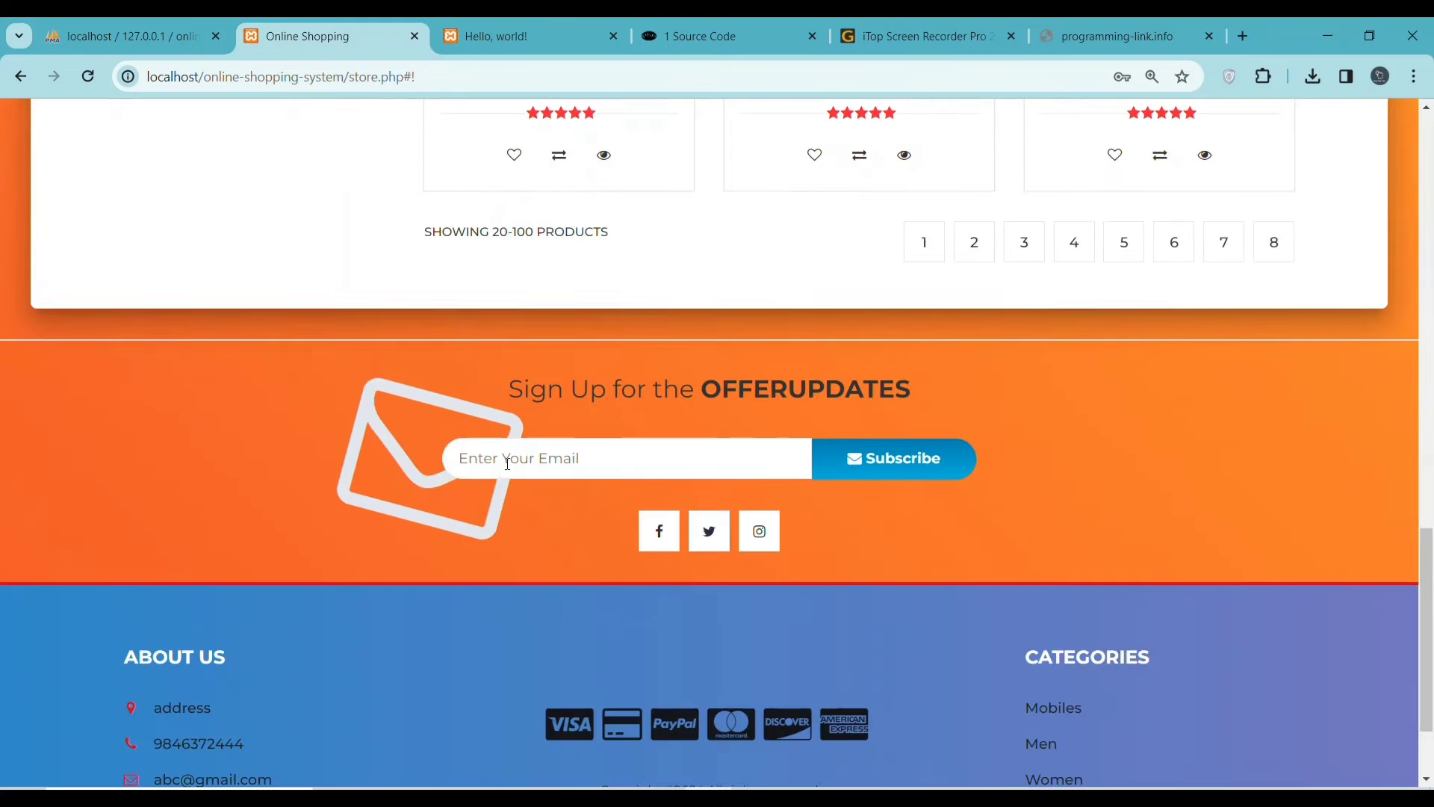
{"action": "left_click", "coordinate": [523, 461]}
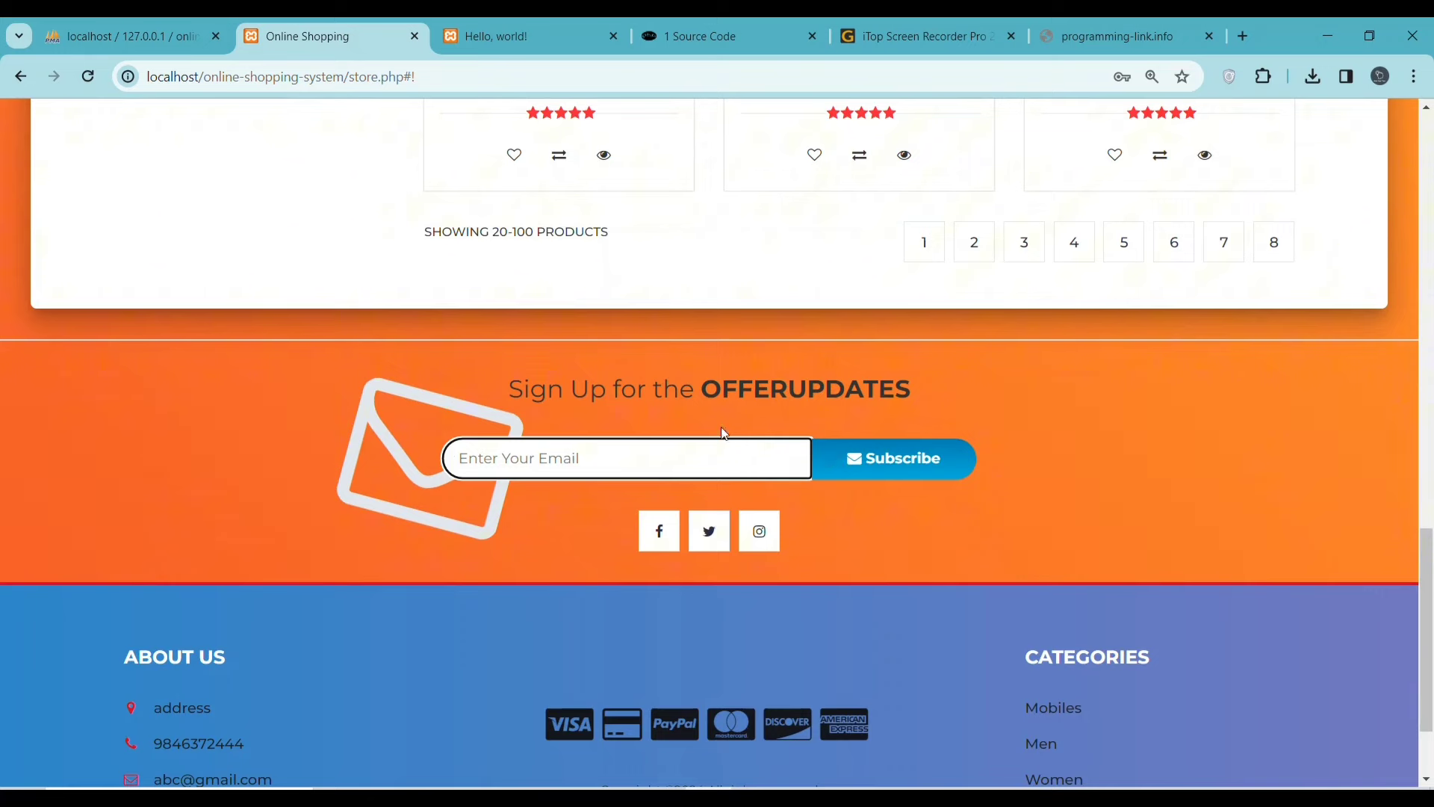
{"action": "scroll", "coordinate": [723, 590], "scroll_direction": "down", "scroll_amount": 2}
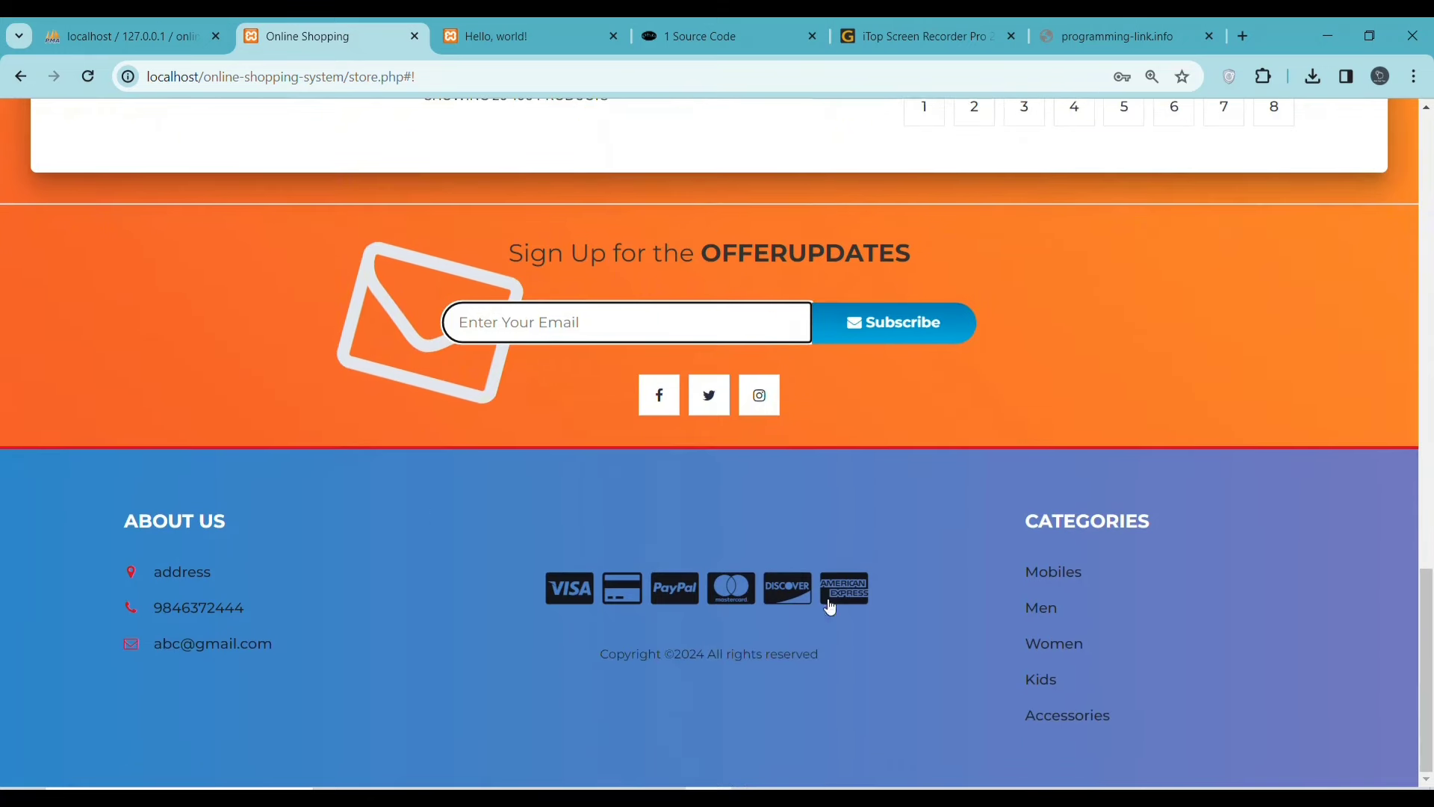